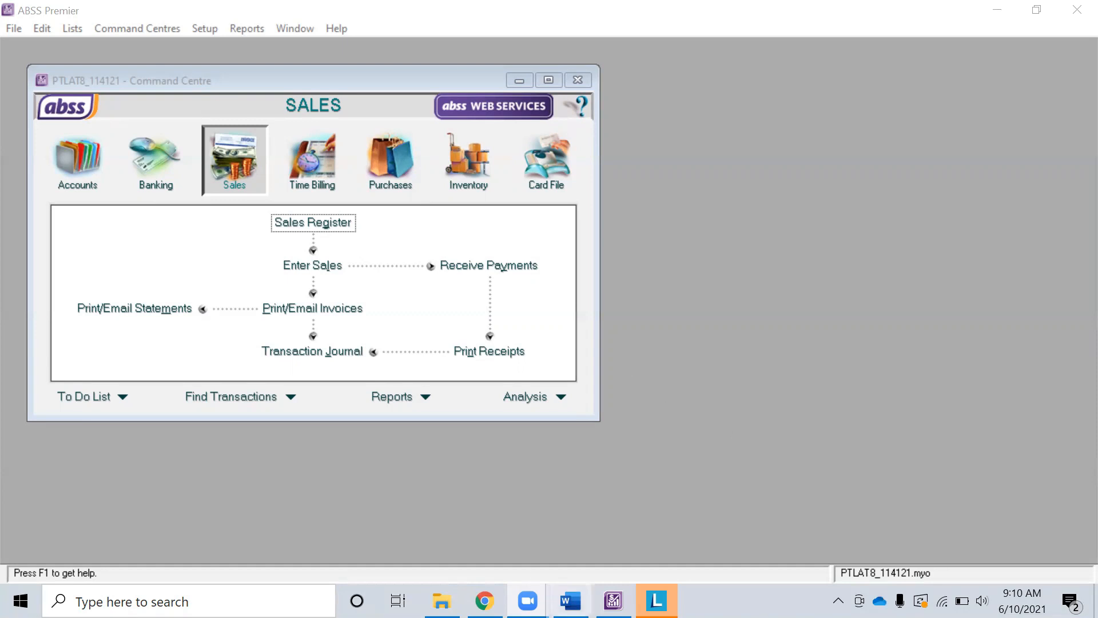
Switch to Word and skim the LATIHAN 8 exercise, from the March transactions back to the company setup tables.
{"action": "left_click", "coordinate": [570, 601]}
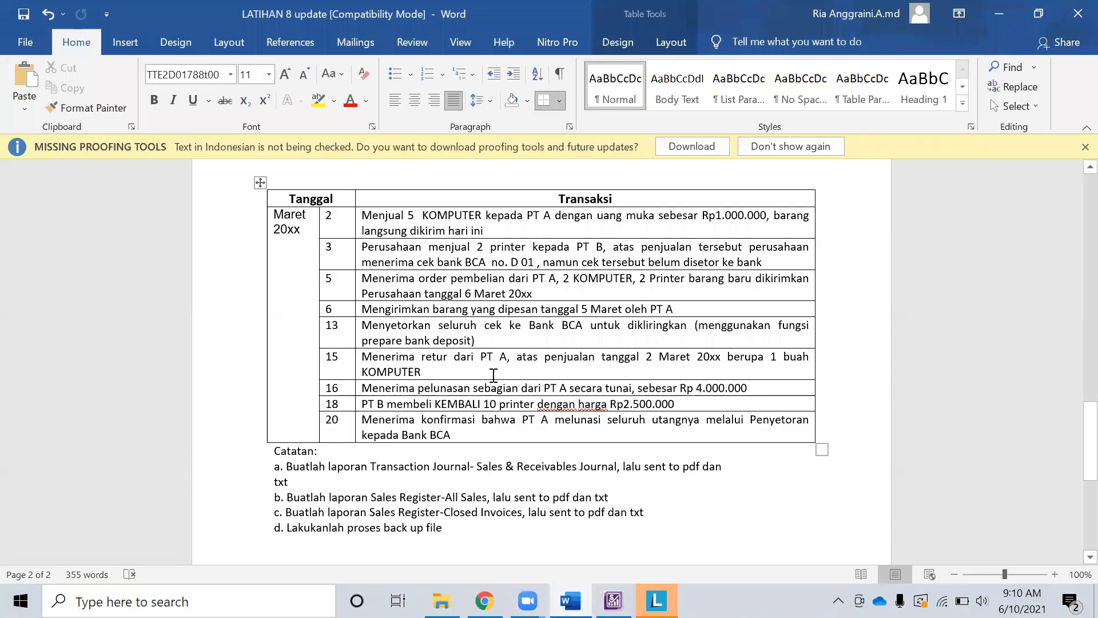
{"action": "scroll", "coordinate": [506, 349], "scroll_direction": "down", "scroll_amount": 3}
{"action": "scroll", "coordinate": [509, 350], "scroll_direction": "up", "scroll_amount": 15}
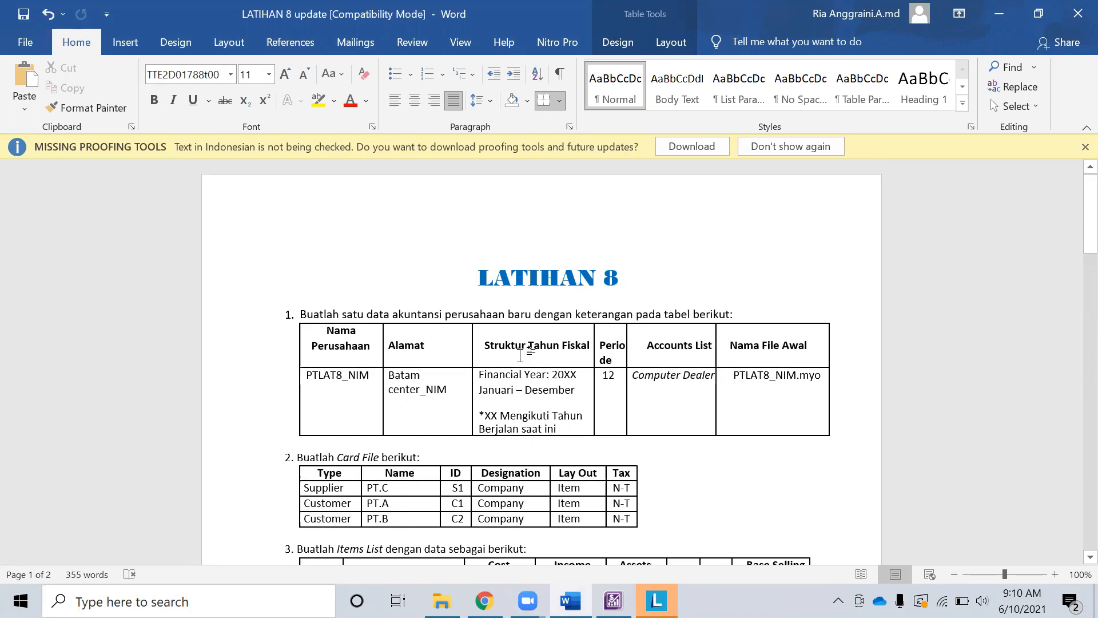
{"action": "scroll", "coordinate": [520, 355], "scroll_direction": "down", "scroll_amount": 4}
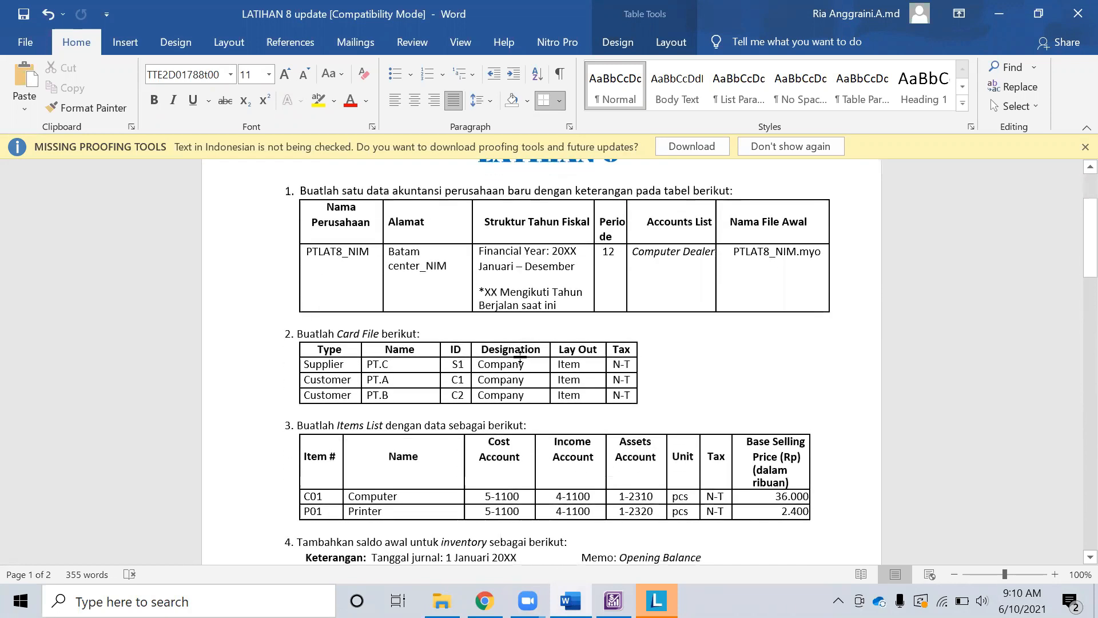
{"action": "scroll", "coordinate": [520, 356], "scroll_direction": "down", "scroll_amount": 20}
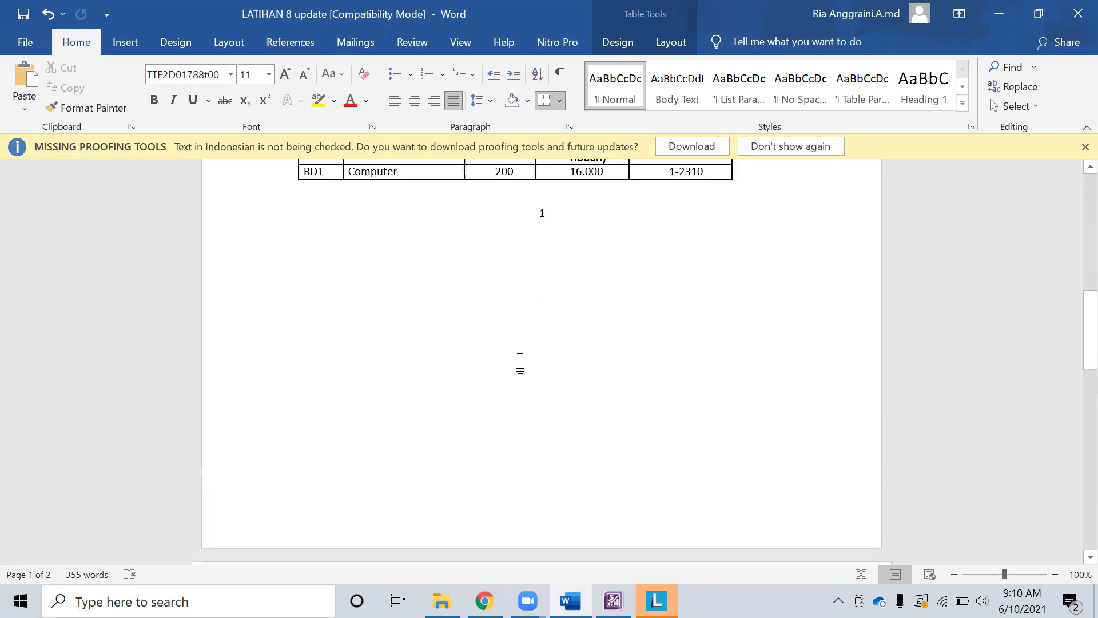
{"action": "scroll", "coordinate": [519, 359], "scroll_direction": "up", "scroll_amount": 20}
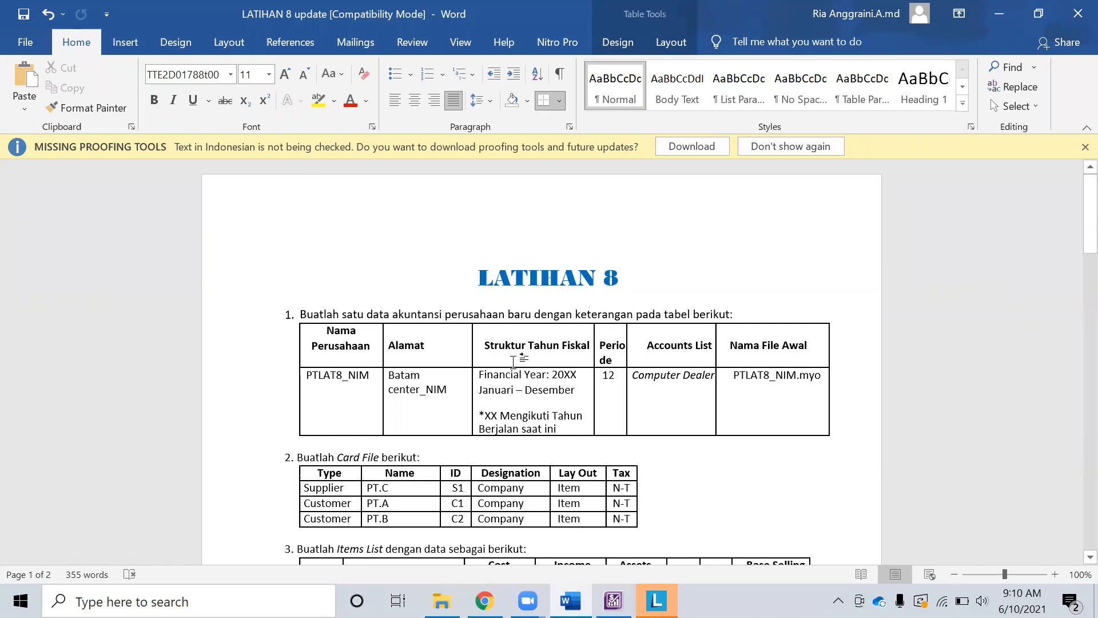
{"action": "scroll", "coordinate": [513, 361], "scroll_direction": "down", "scroll_amount": 2}
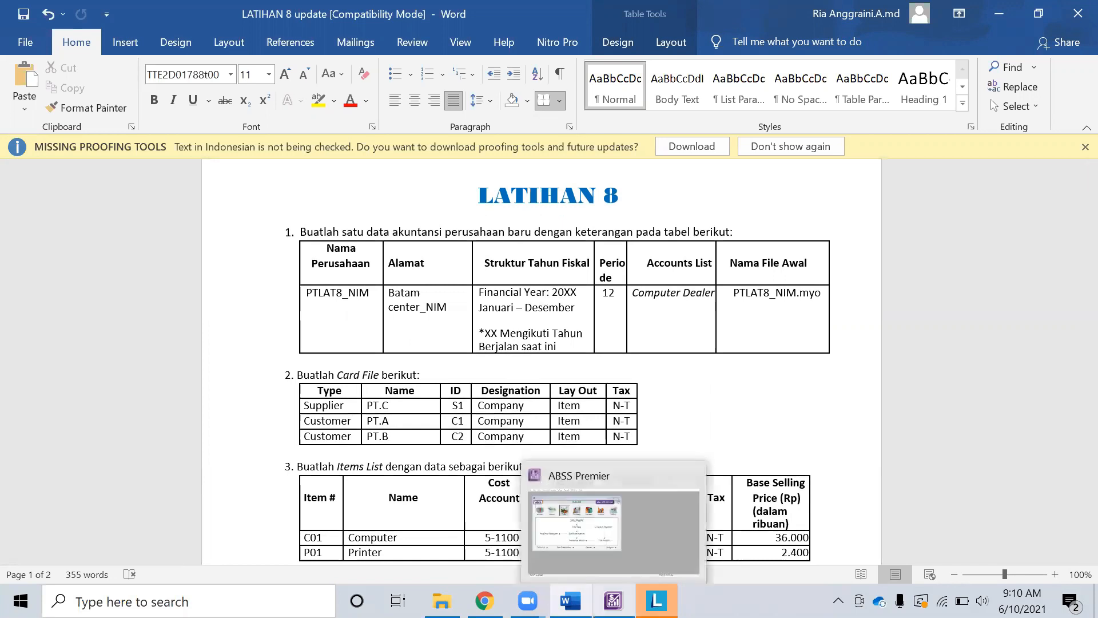
{"action": "left_click", "coordinate": [613, 600]}
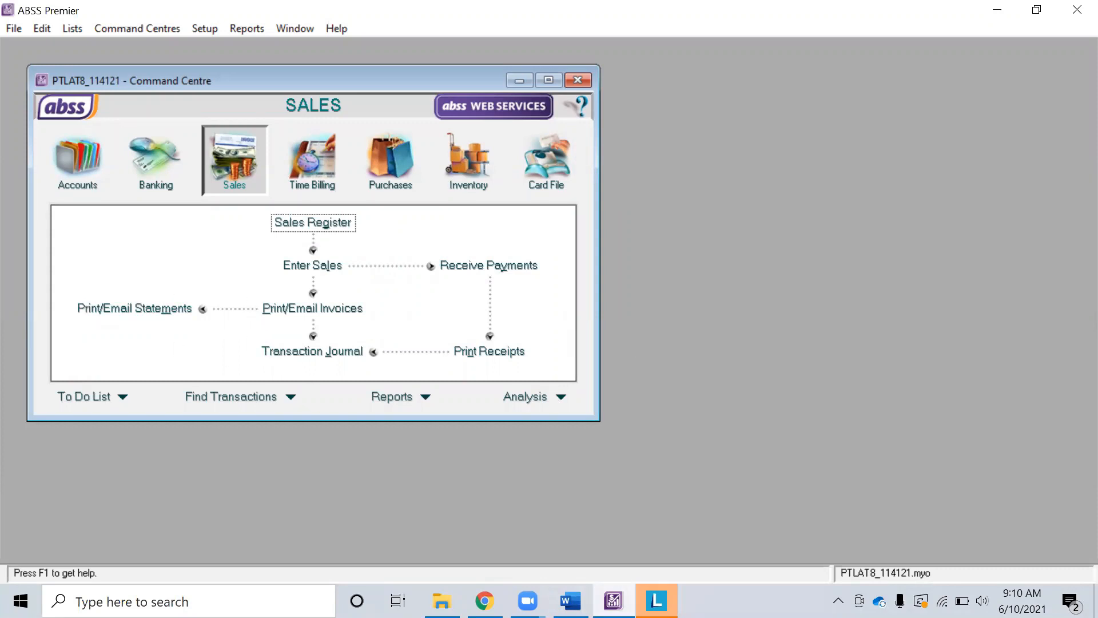
{"action": "left_click", "coordinate": [656, 600]}
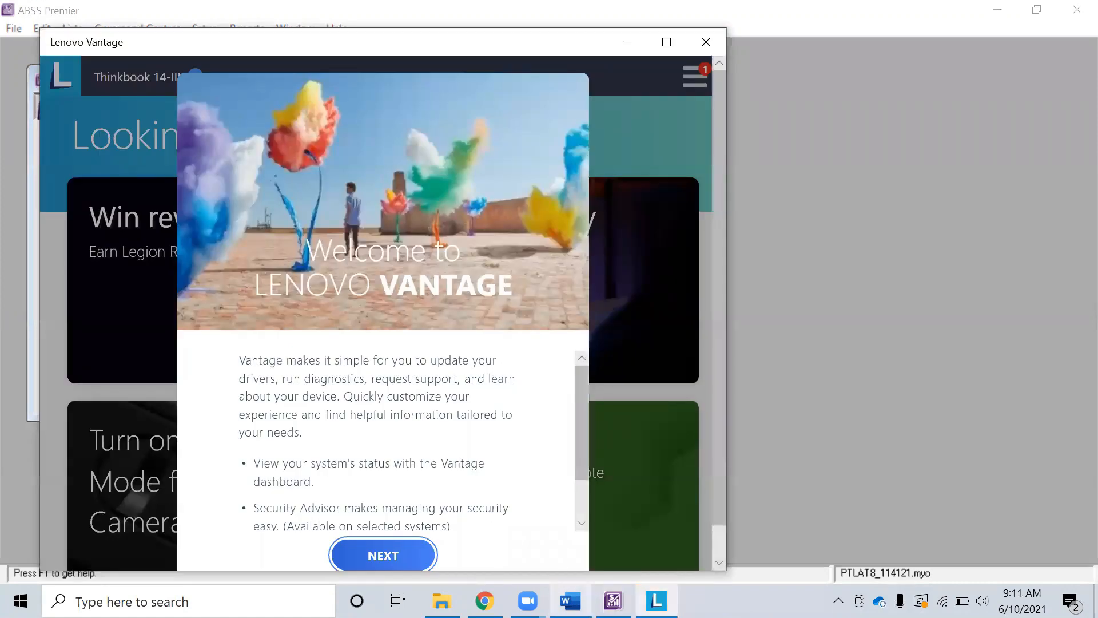
{"action": "left_click", "coordinate": [570, 600]}
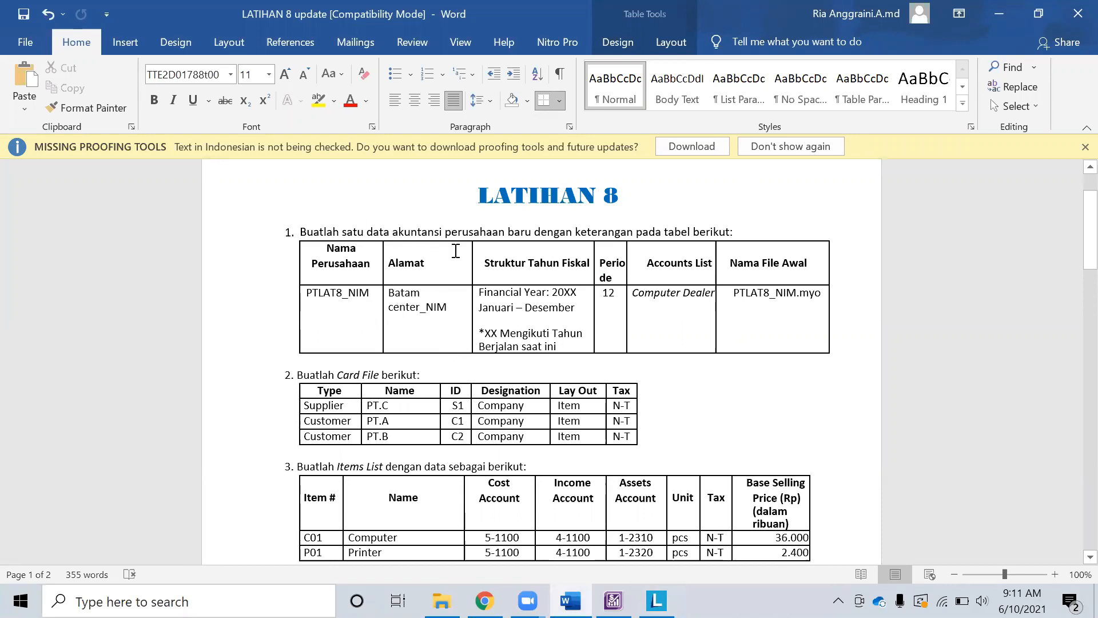
Read the exercise's company data, card file, items list, opening inventory balance and March transaction tables through to the report notes.
{"action": "scroll", "coordinate": [468, 286], "scroll_direction": "down", "scroll_amount": 4}
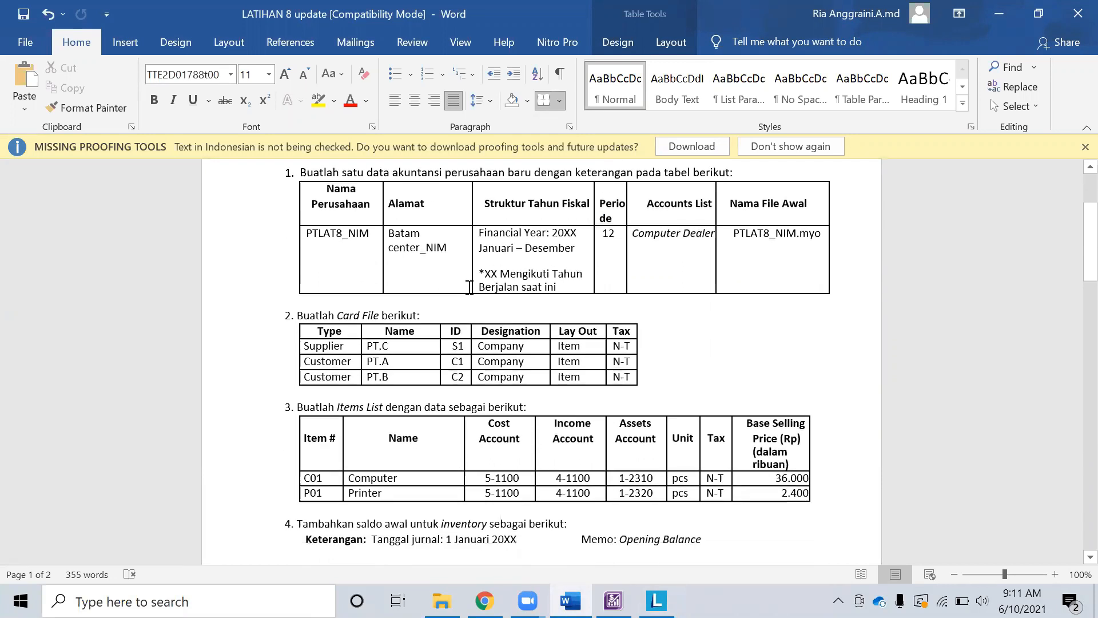
{"action": "scroll", "coordinate": [478, 275], "scroll_direction": "up", "scroll_amount": 3}
{"action": "scroll", "coordinate": [481, 230], "scroll_direction": "up", "scroll_amount": 3}
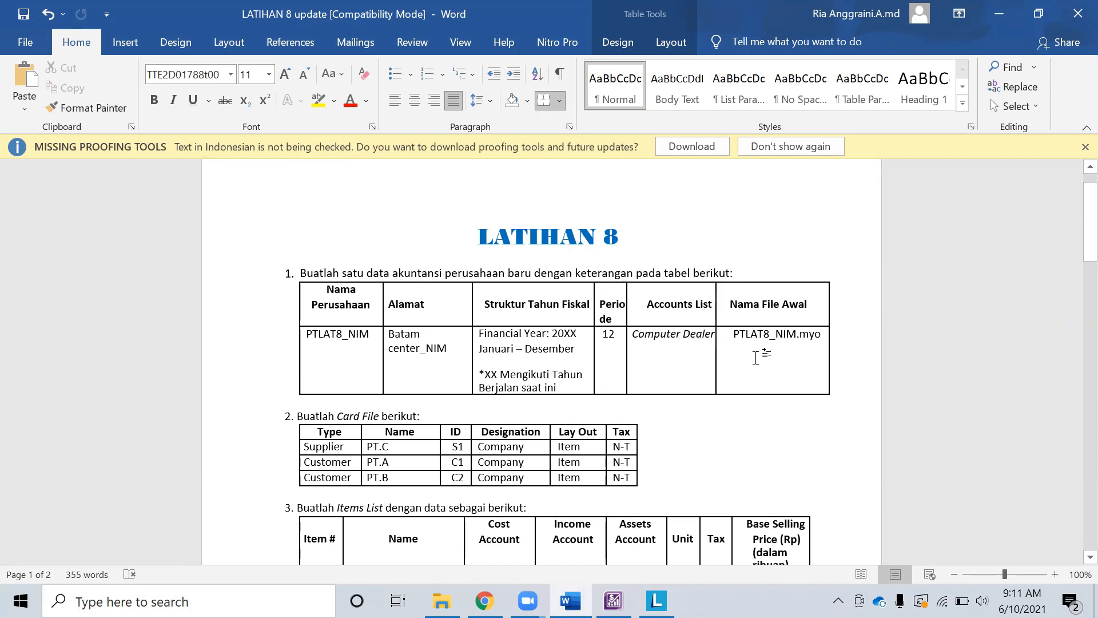
{"action": "scroll", "coordinate": [593, 390], "scroll_direction": "down", "scroll_amount": 3}
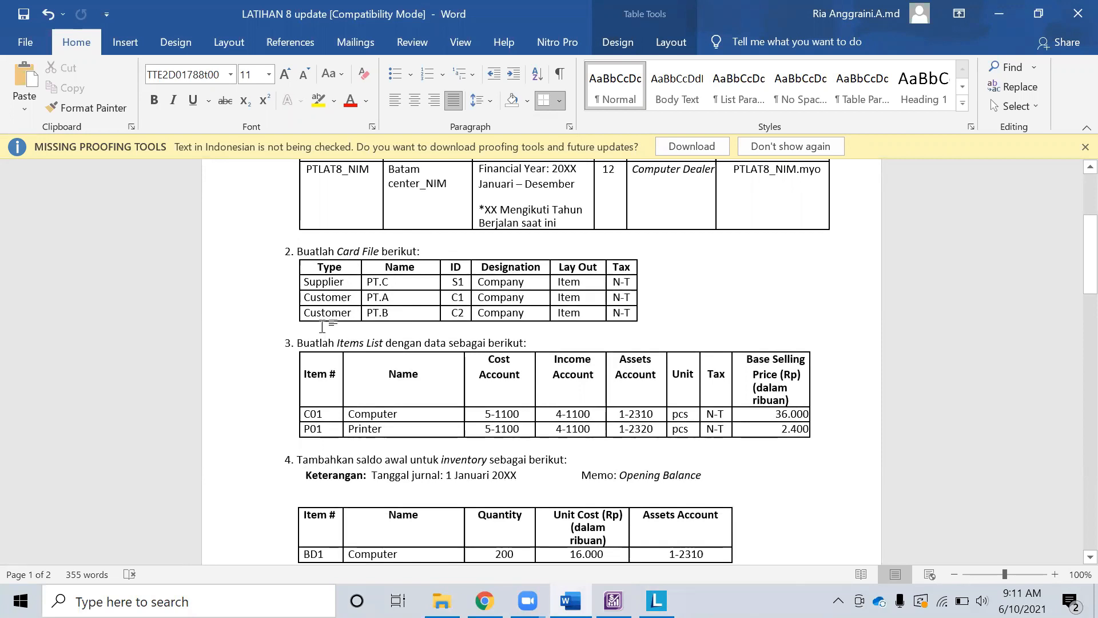
{"action": "scroll", "coordinate": [337, 328], "scroll_direction": "down", "scroll_amount": 2}
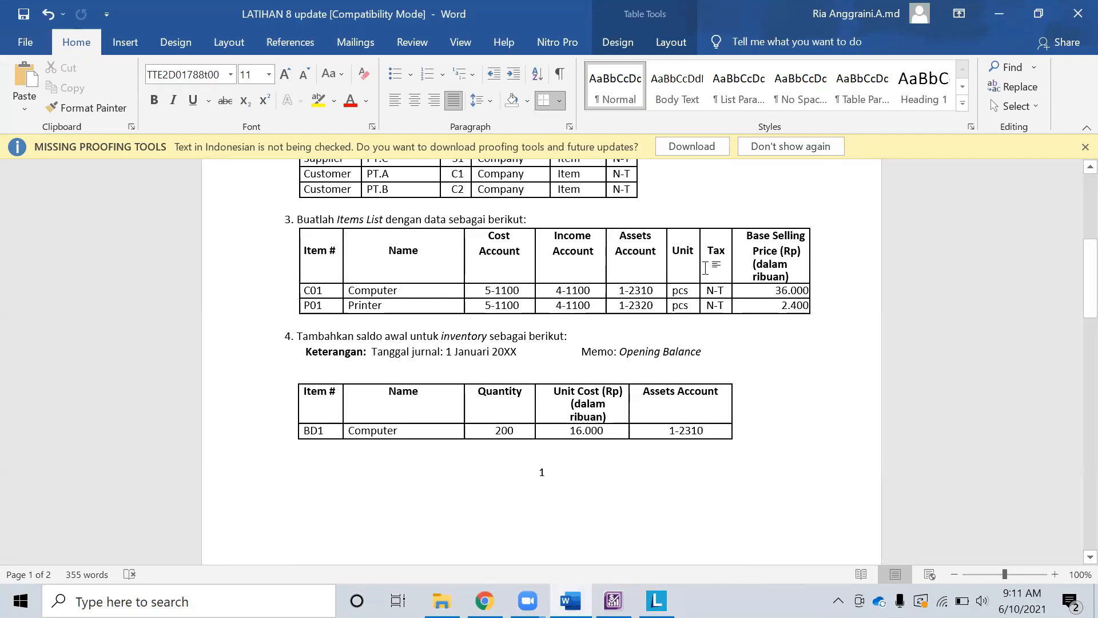
{"action": "scroll", "coordinate": [546, 403], "scroll_direction": "down", "scroll_amount": 2}
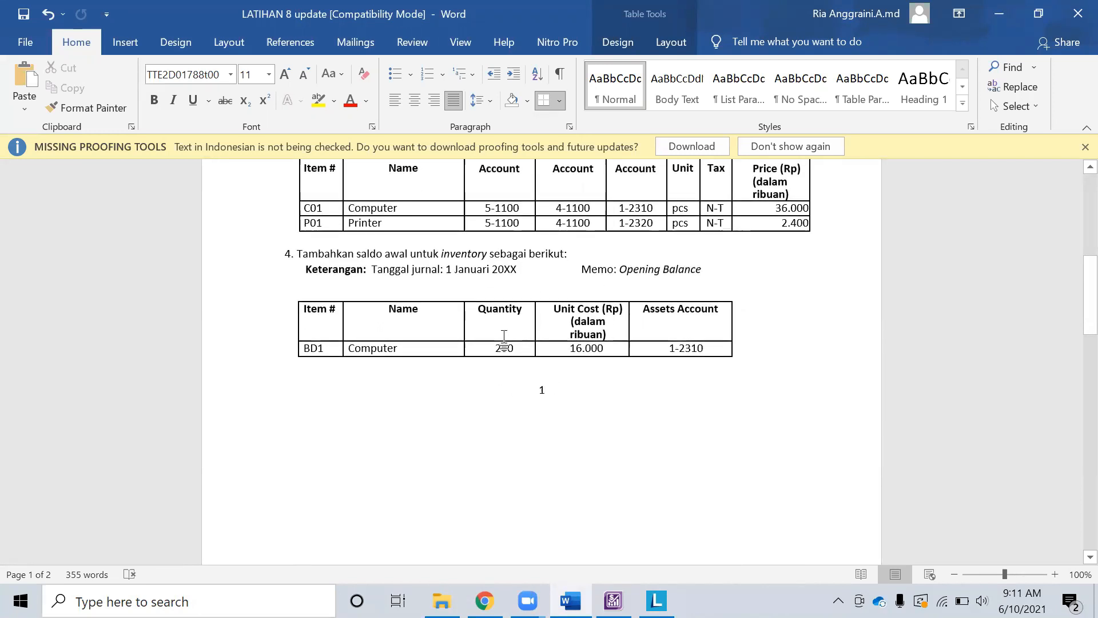
{"action": "scroll", "coordinate": [503, 336], "scroll_direction": "down", "scroll_amount": 6}
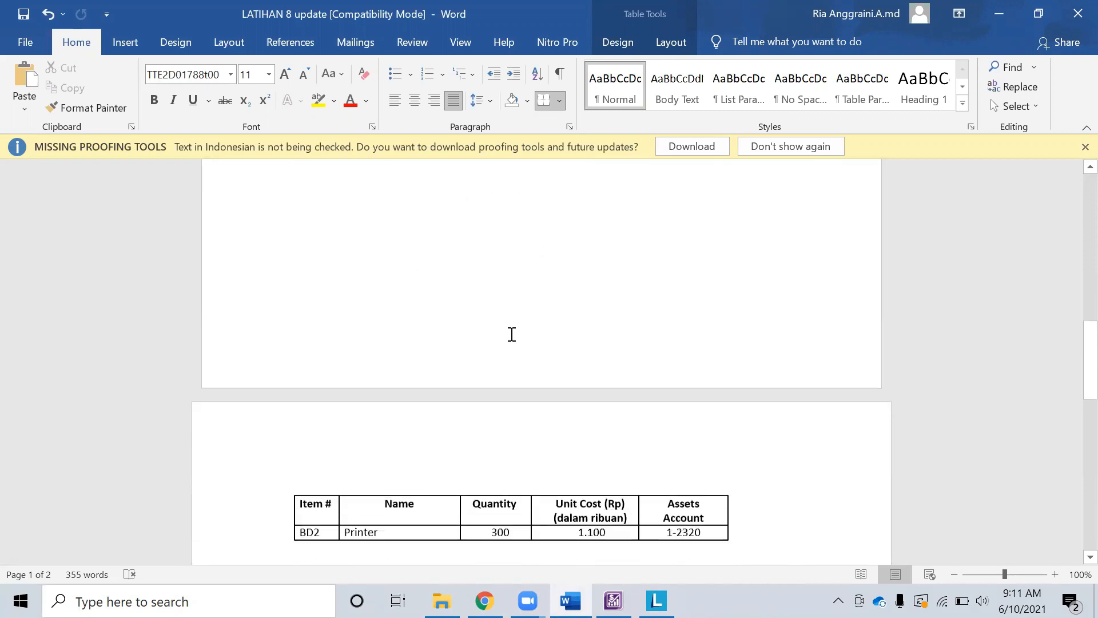
{"action": "scroll", "coordinate": [512, 334], "scroll_direction": "down", "scroll_amount": 3}
{"action": "scroll", "coordinate": [512, 334], "scroll_direction": "up", "scroll_amount": 9}
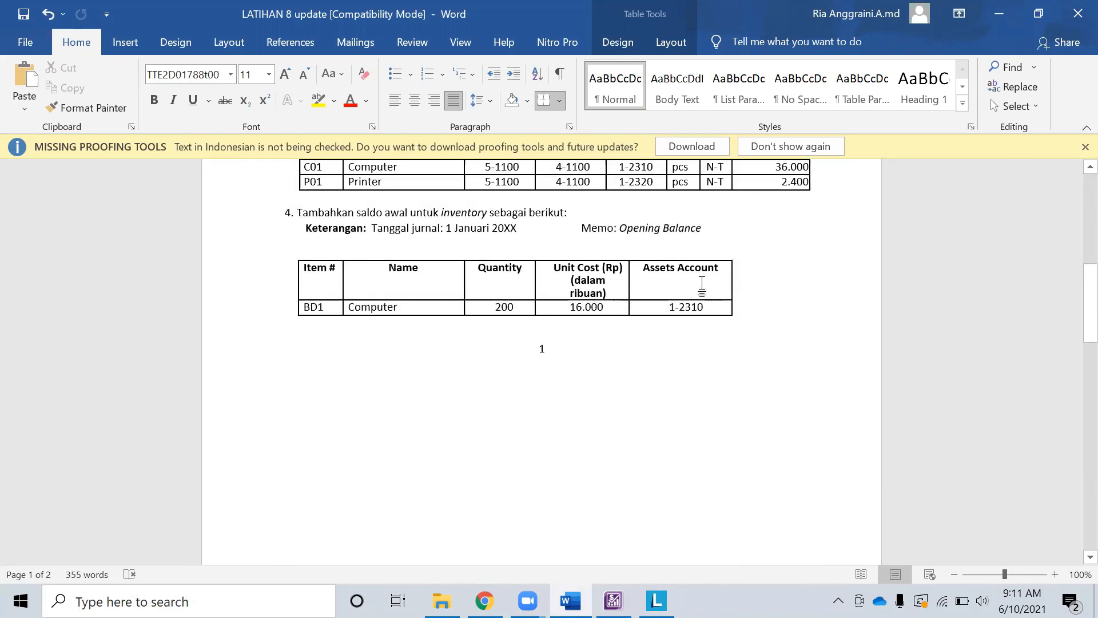
{"action": "scroll", "coordinate": [679, 360], "scroll_direction": "down", "scroll_amount": 3}
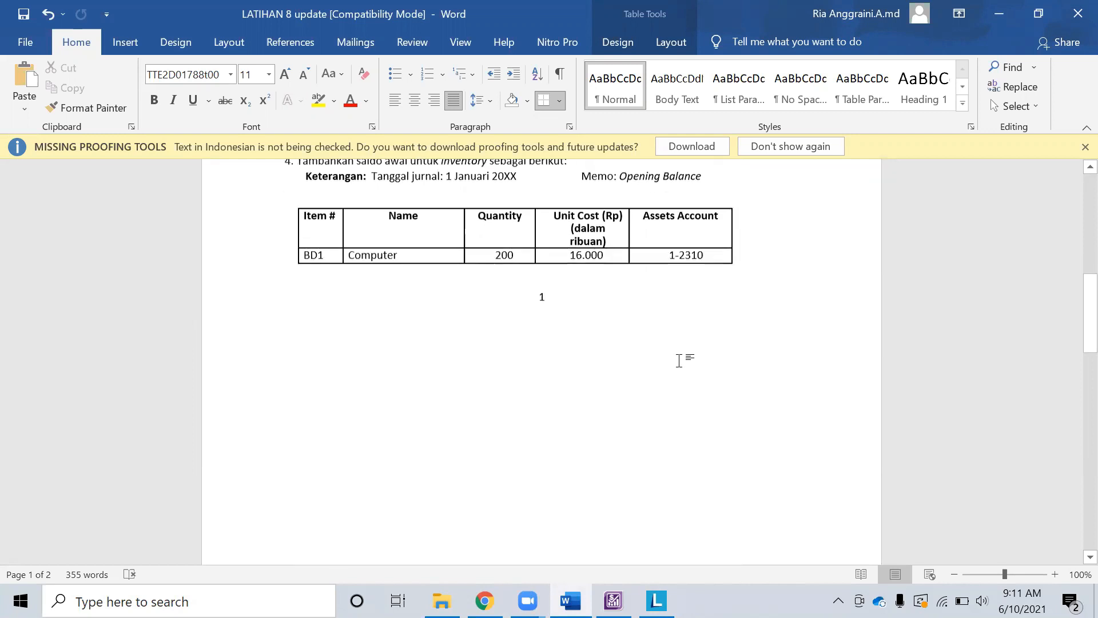
{"action": "scroll", "coordinate": [679, 360], "scroll_direction": "down", "scroll_amount": 5}
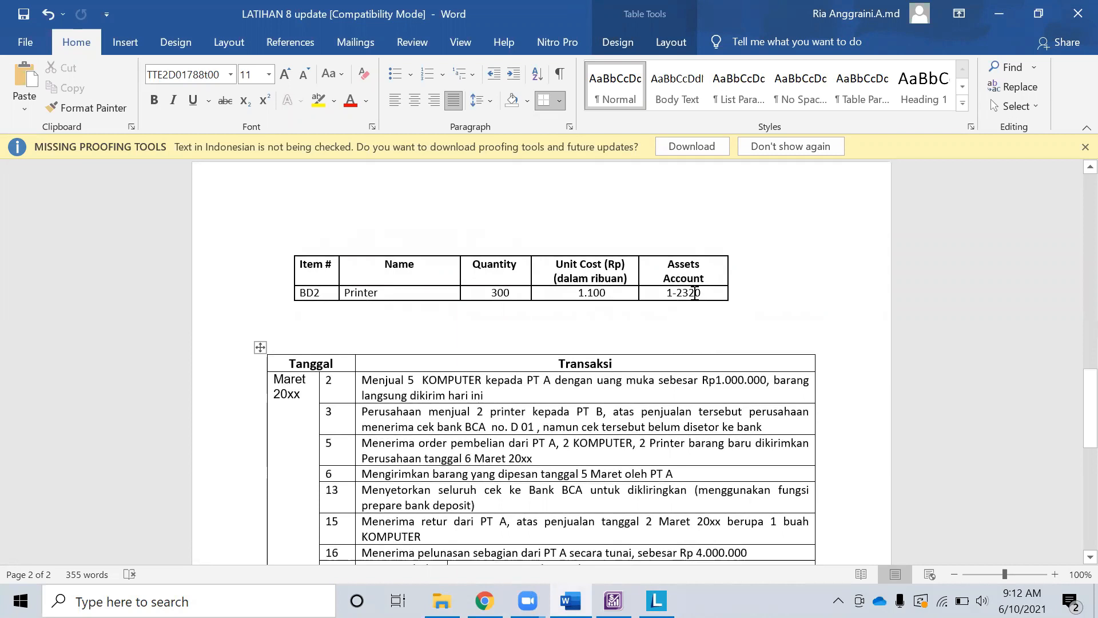
{"action": "scroll", "coordinate": [694, 292], "scroll_direction": "down", "scroll_amount": 5}
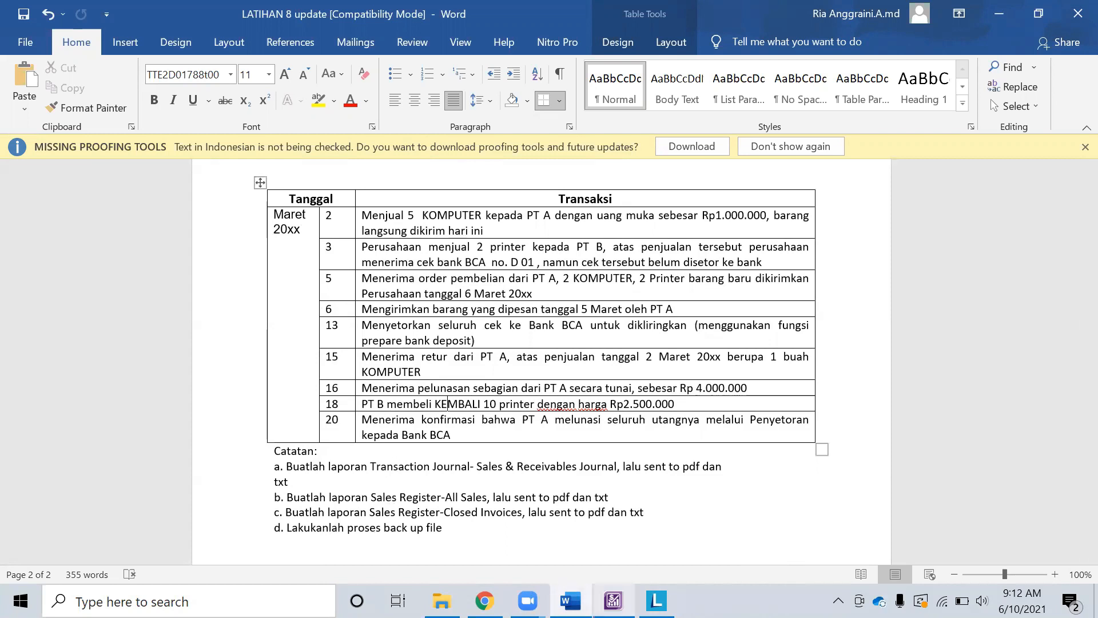
Switch to ABSS Premier and check the customer and supplier cards in the Cards List, closing it when done.
{"action": "key", "text": "alt+Tab"}
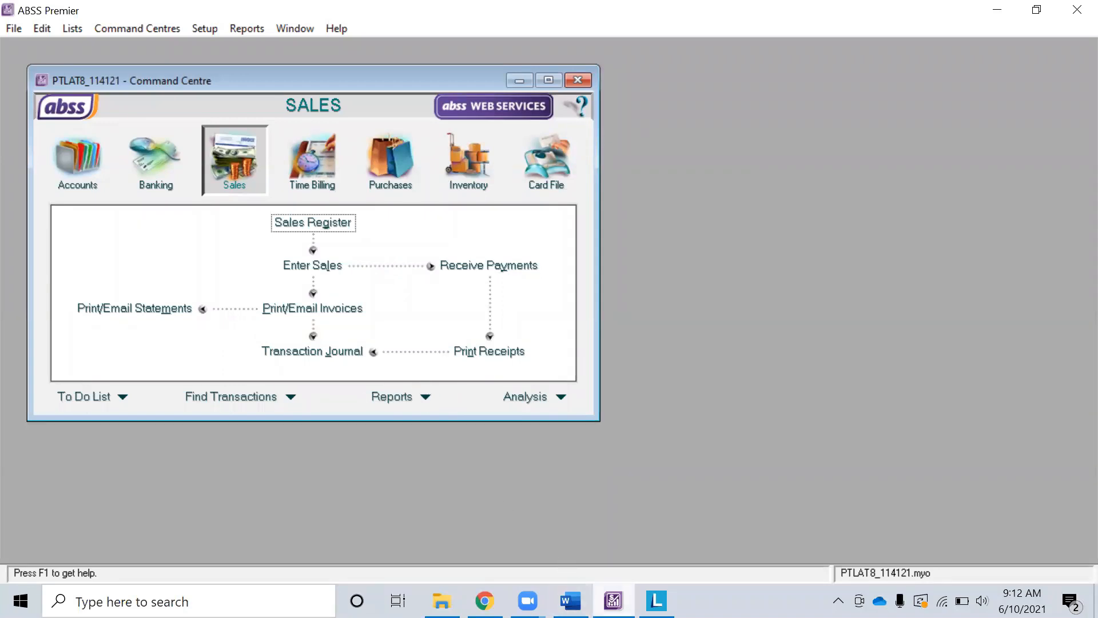
{"action": "left_click", "coordinate": [570, 601]}
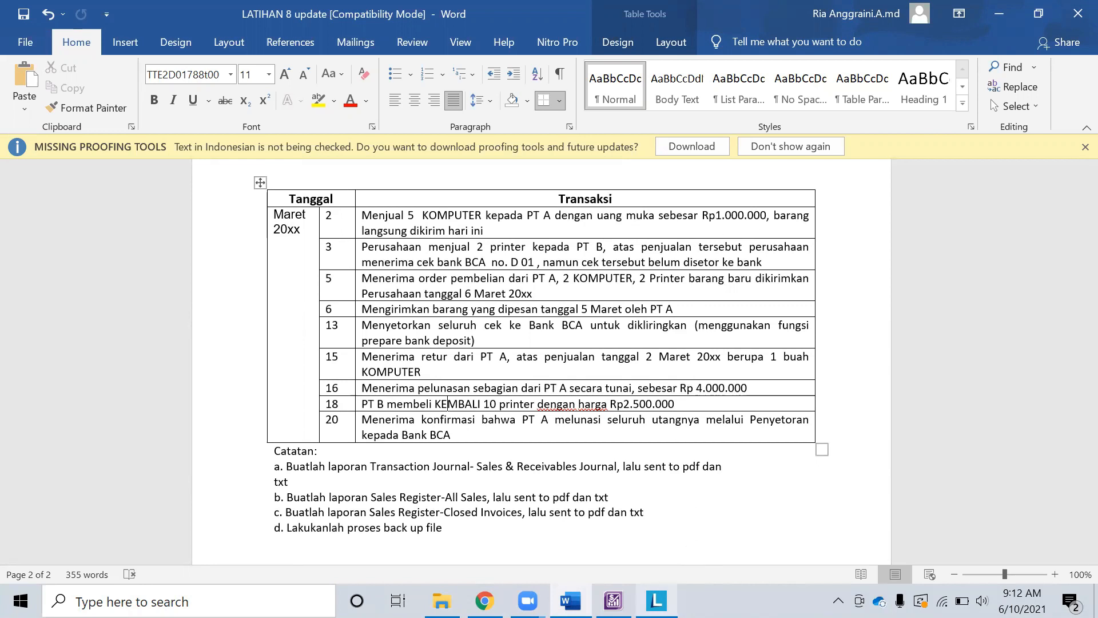
{"action": "left_click", "coordinate": [613, 600]}
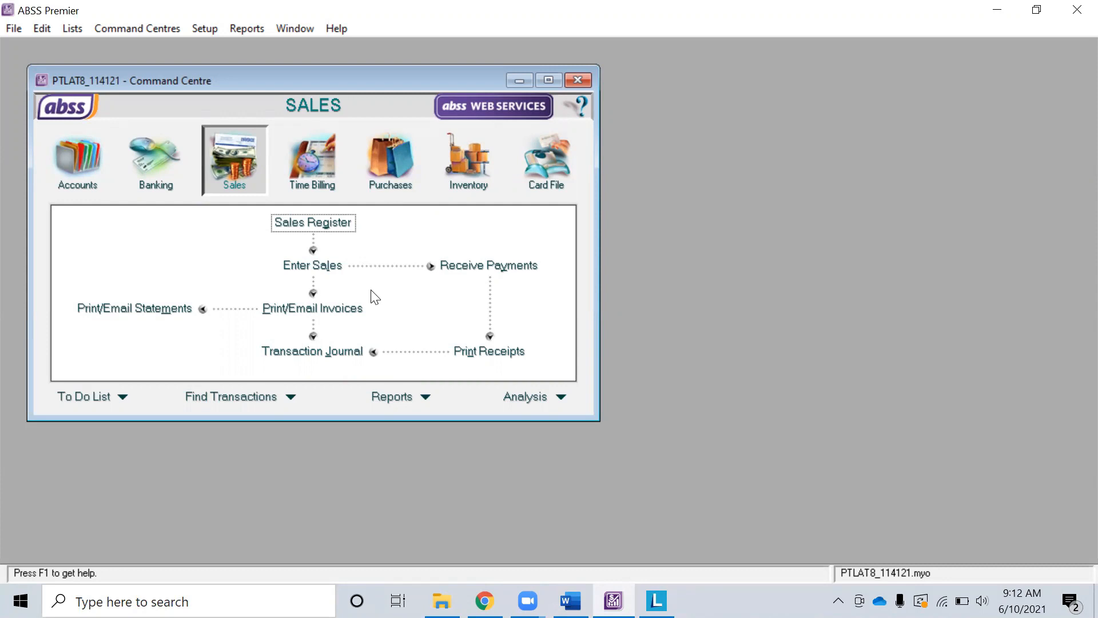
{"action": "left_click", "coordinate": [554, 167]}
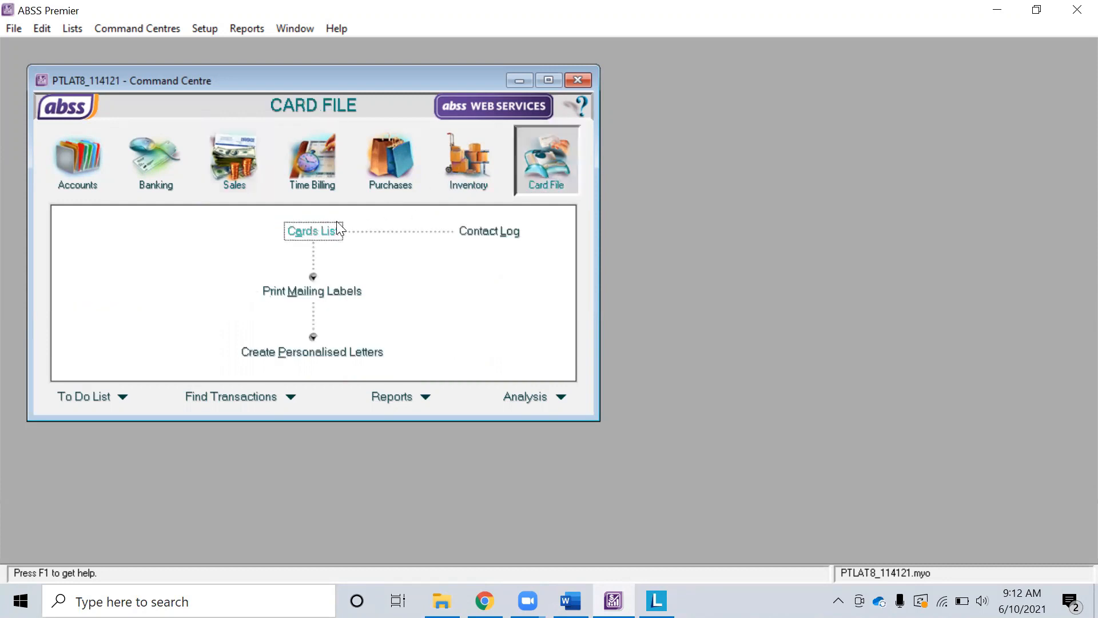
{"action": "left_click", "coordinate": [320, 229]}
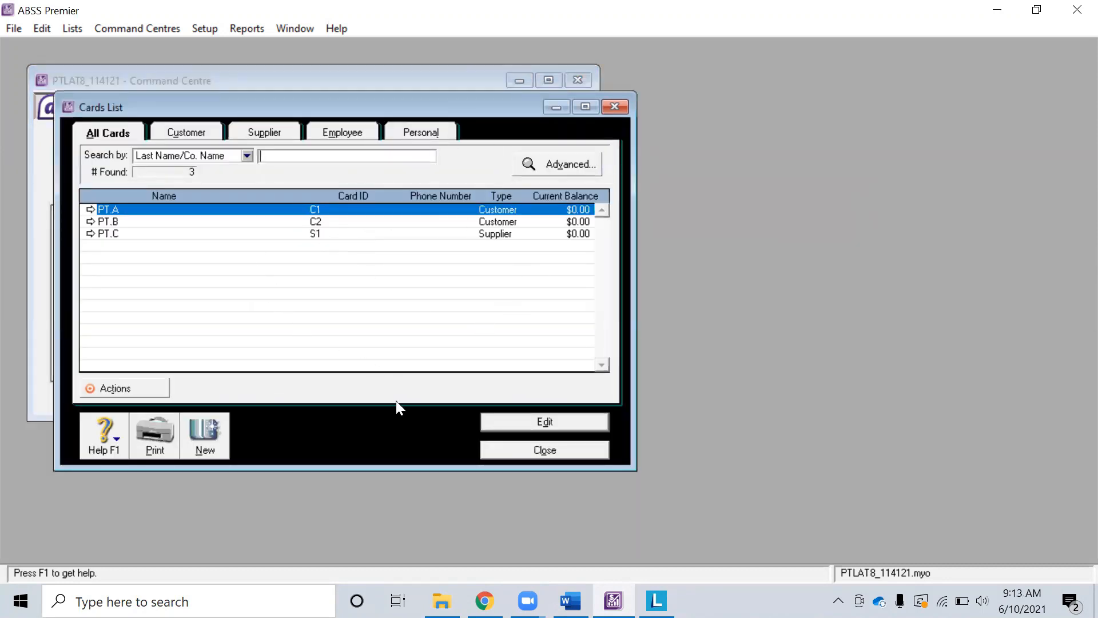
{"action": "left_click", "coordinate": [530, 446]}
Check the opening balance entries in the inventory Items Register, and close the register.
{"action": "left_click", "coordinate": [454, 171]}
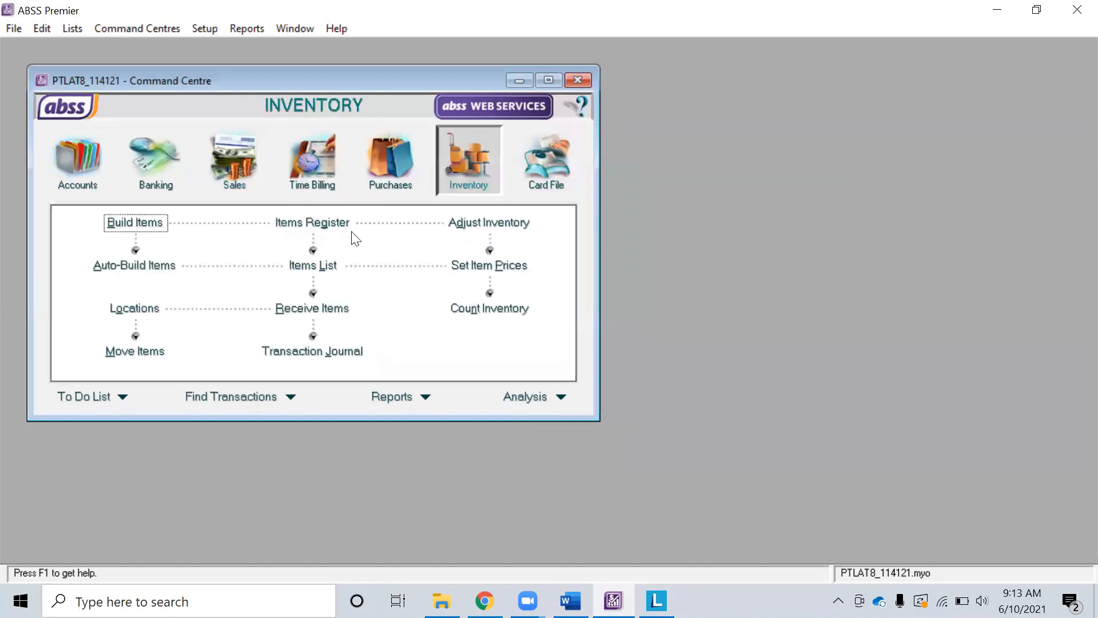
{"action": "left_click", "coordinate": [314, 223]}
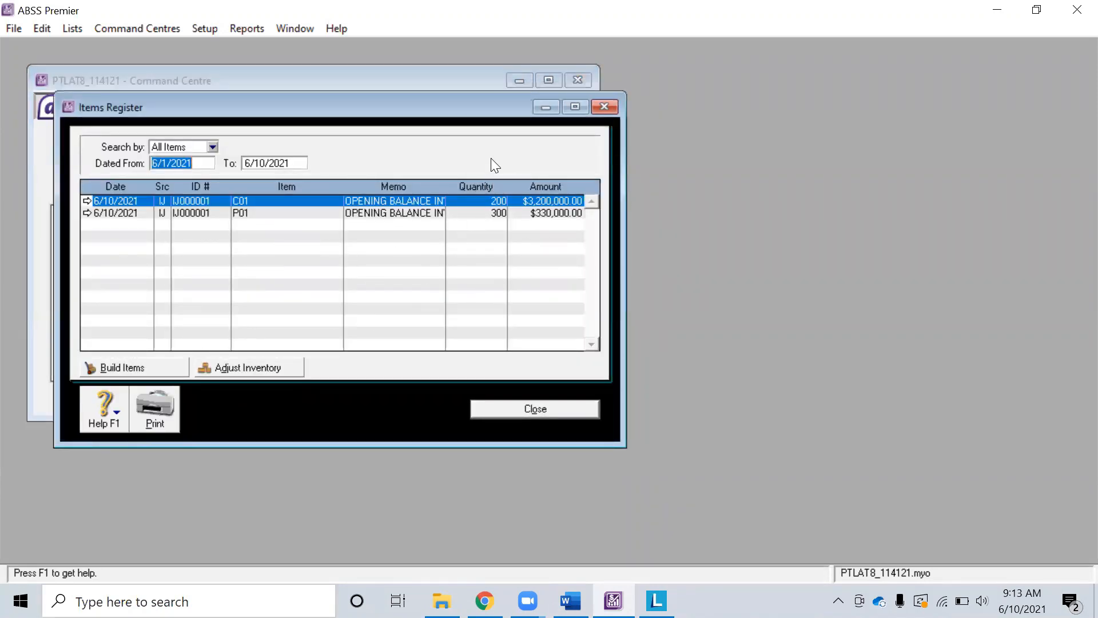
{"action": "left_click", "coordinate": [603, 107]}
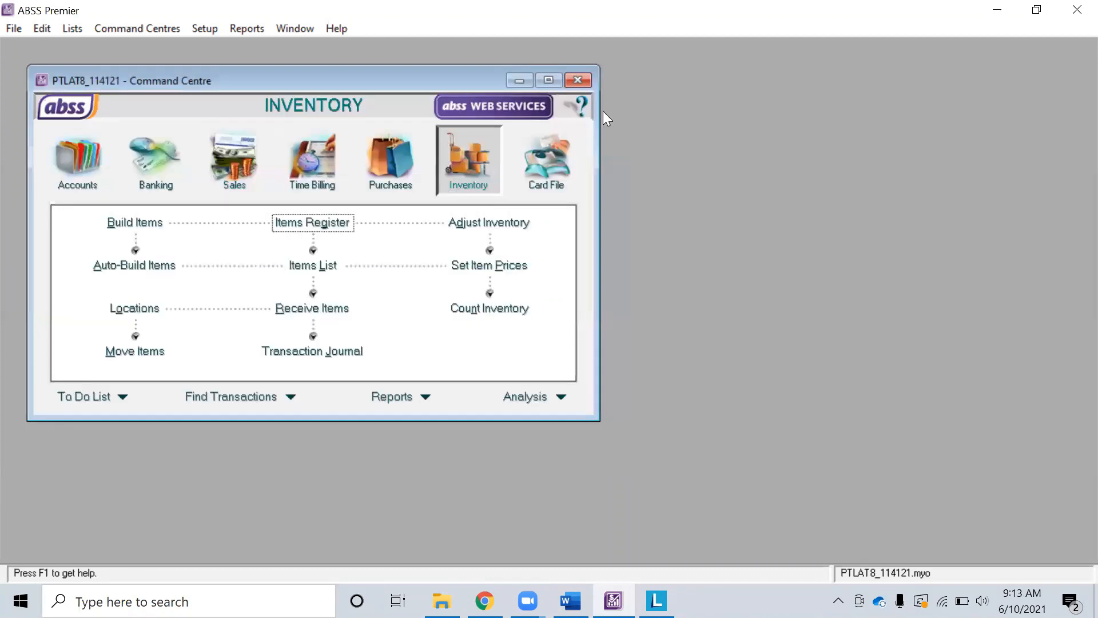
Start a new sales invoice for customer PT.A, consulting the 2 March transaction in the Word exercise.
{"action": "left_click", "coordinate": [232, 171]}
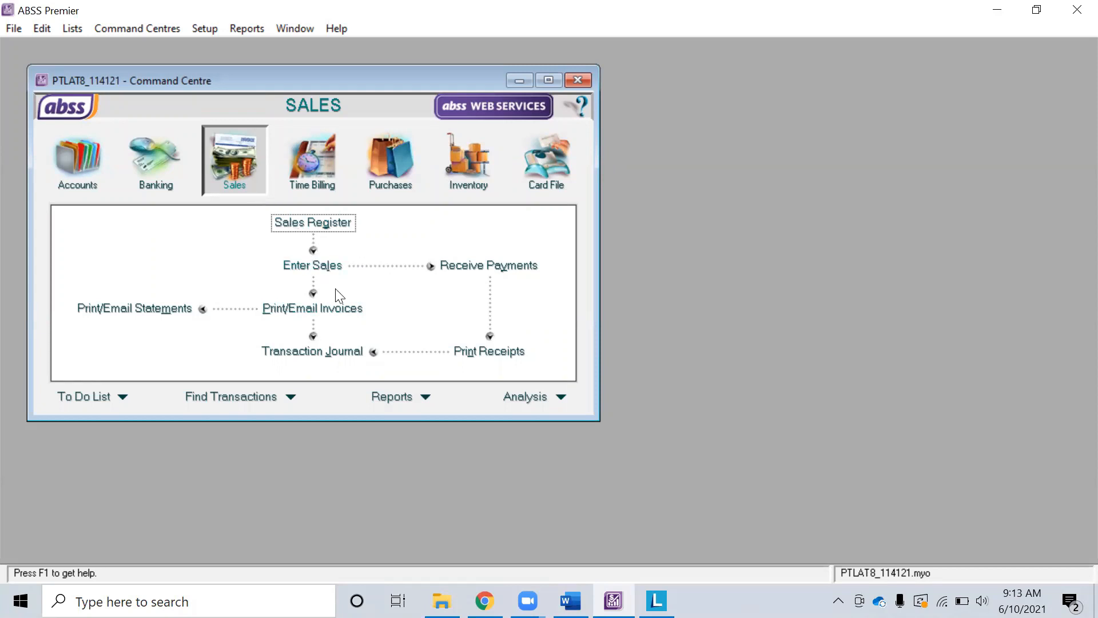
{"action": "left_click", "coordinate": [336, 269]}
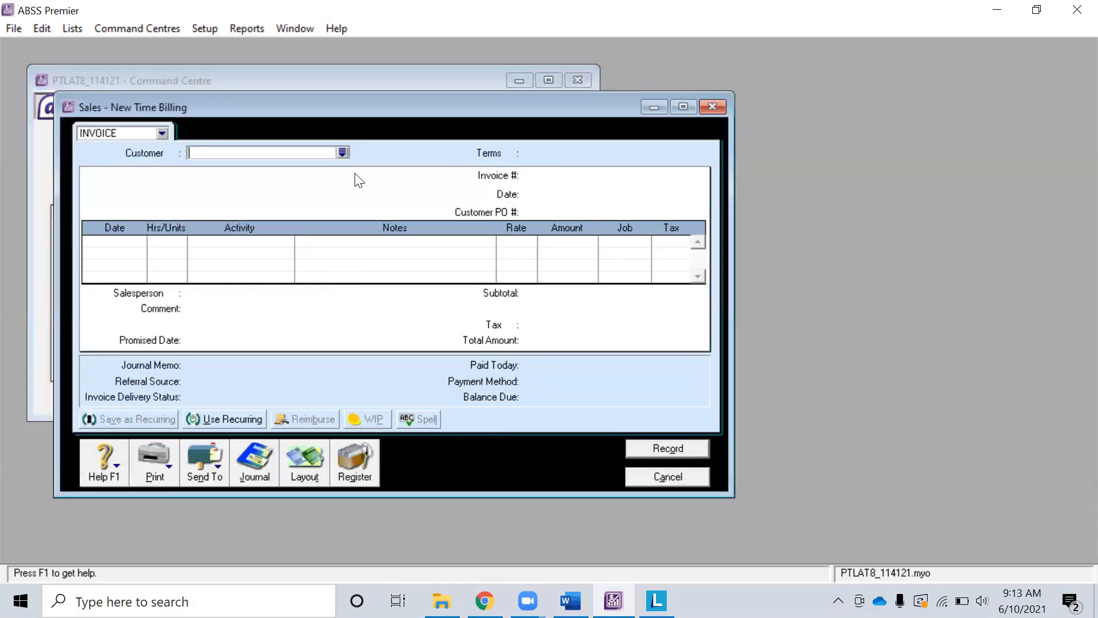
{"action": "key", "text": "alt+Tab"}
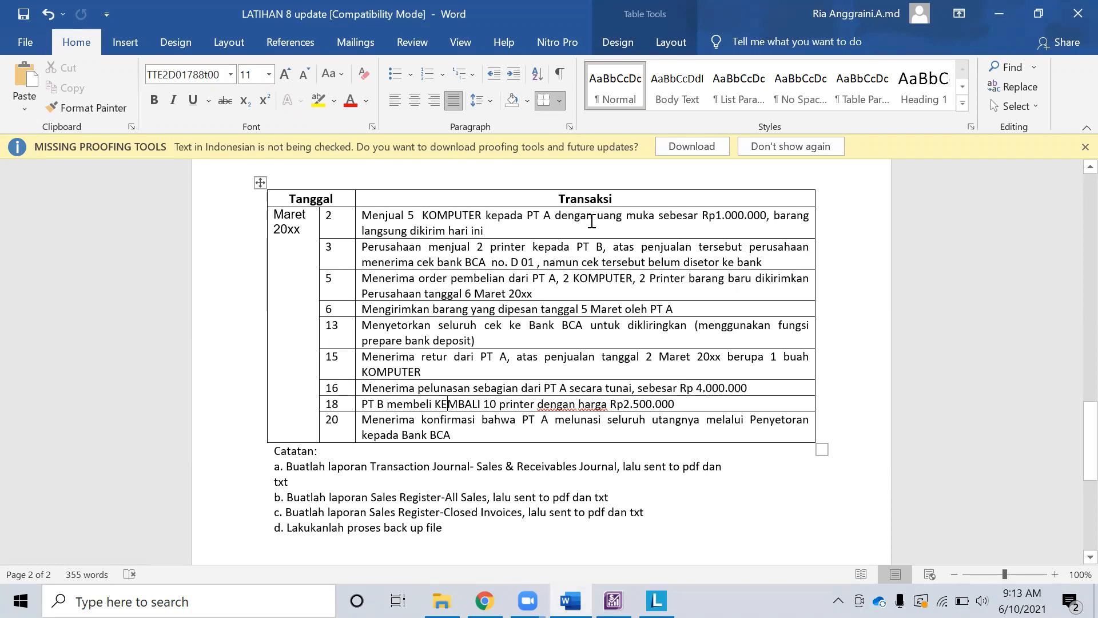
{"action": "key", "text": "alt+Tab"}
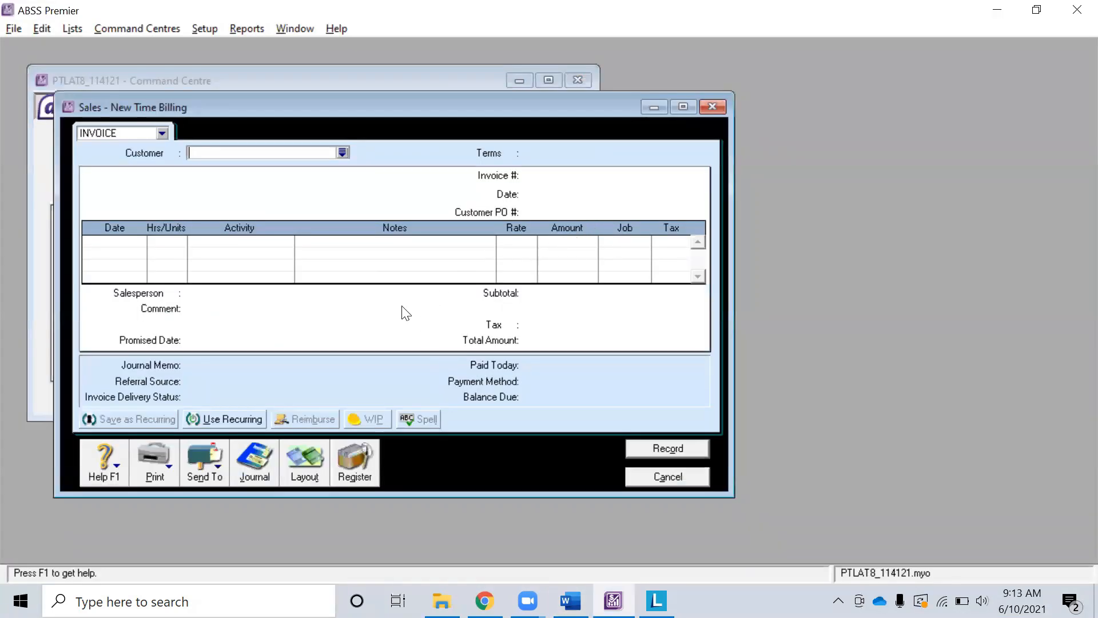
{"action": "left_click", "coordinate": [342, 153]}
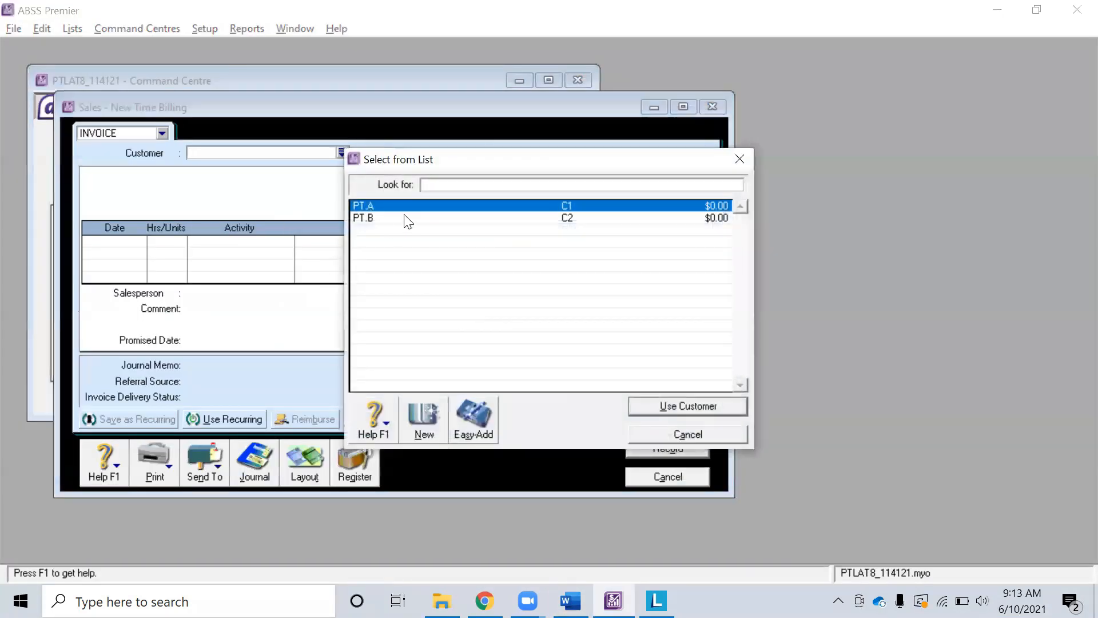
{"action": "left_click", "coordinate": [679, 405]}
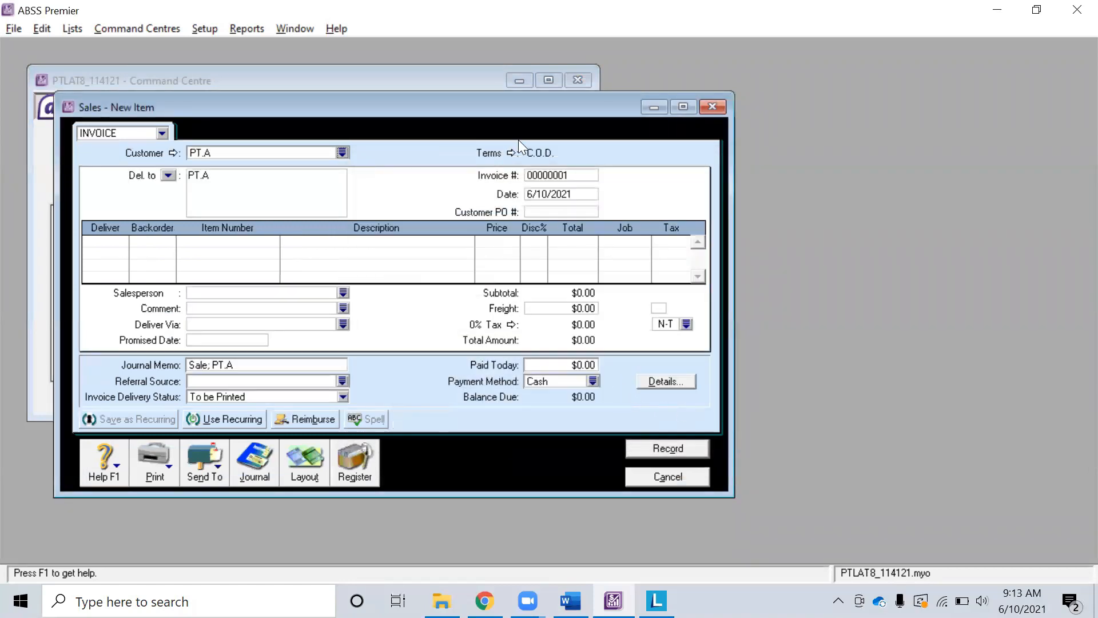
Set the PT.A invoice's payment terms to In a Given # of Days and recheck the transaction in the Word exercise.
{"action": "left_click", "coordinate": [512, 153]}
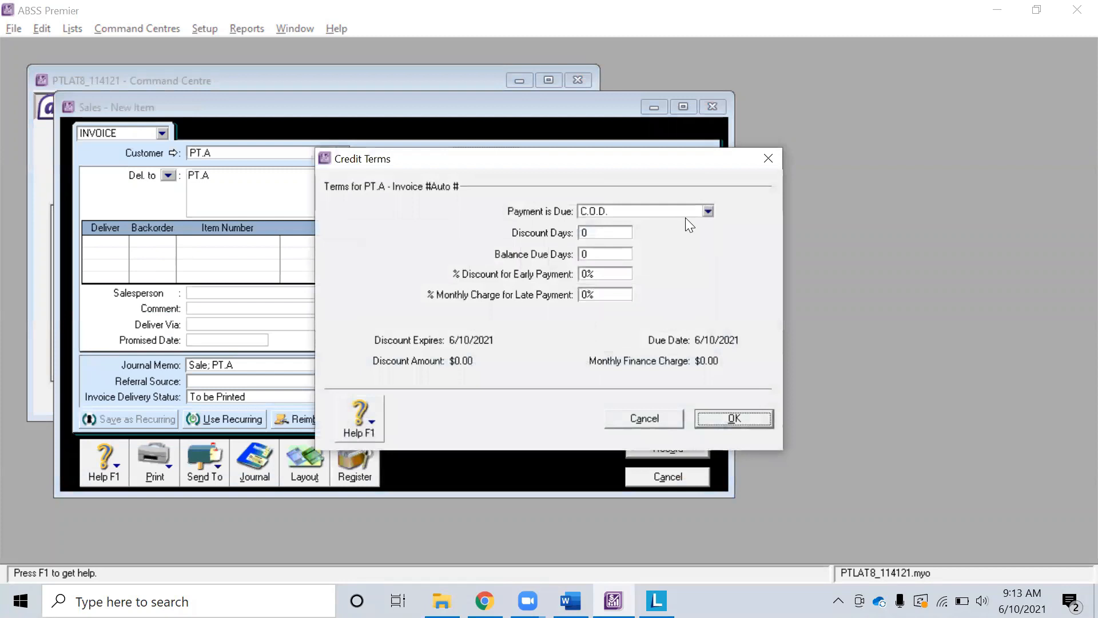
{"action": "left_click", "coordinate": [709, 212]}
{"action": "left_click", "coordinate": [699, 248]}
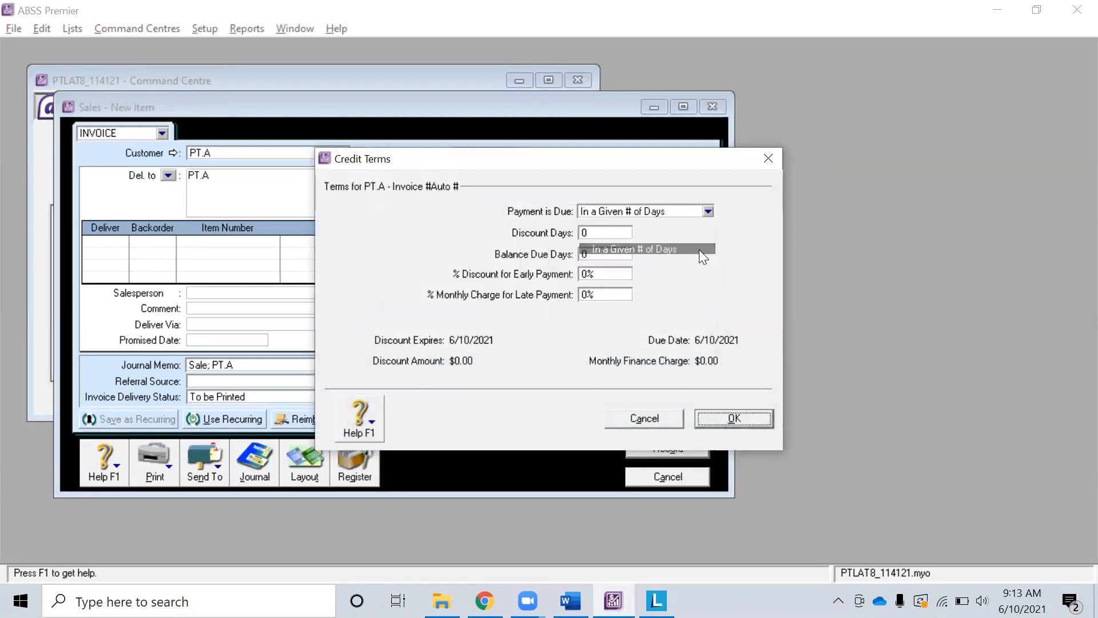
{"action": "left_click", "coordinate": [738, 416]}
{"action": "key", "text": "alt+Tab"}
{"action": "key", "text": "alt+Tab"}
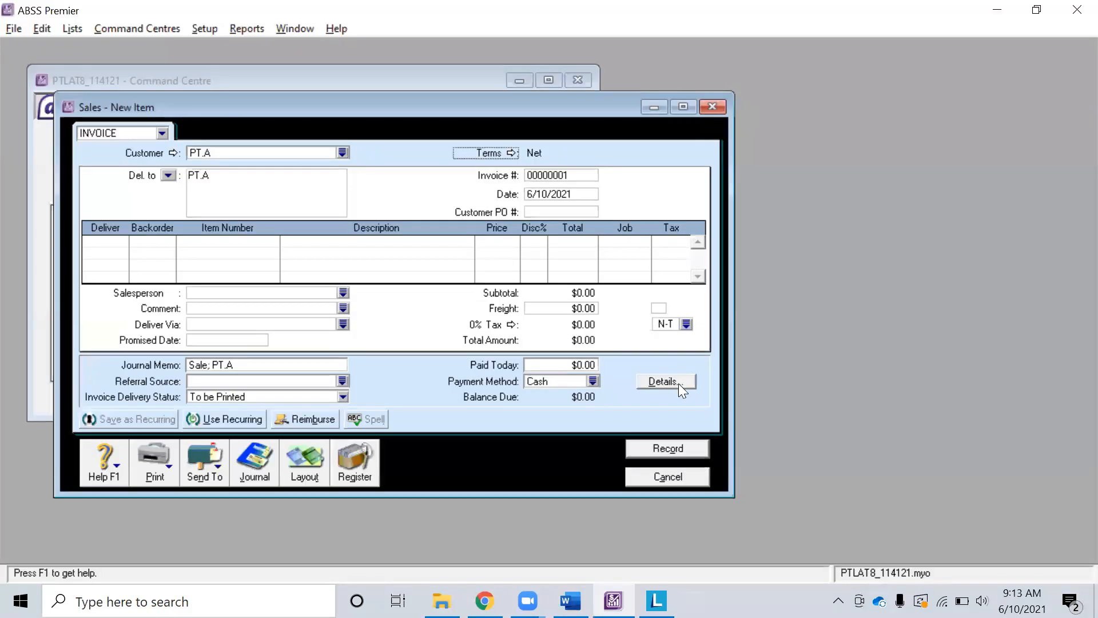
Set the invoice date to 3/2/2021.
{"action": "left_click", "coordinate": [540, 196]}
{"action": "left_click", "coordinate": [534, 196]}
{"action": "key", "text": "BackSpace"}
{"action": "type", "text": "3"}
{"action": "key", "text": "BackSpace"}
{"action": "key", "text": "BackSpace"}
{"action": "type", "text": "2"}
{"action": "key", "text": "Tab"}
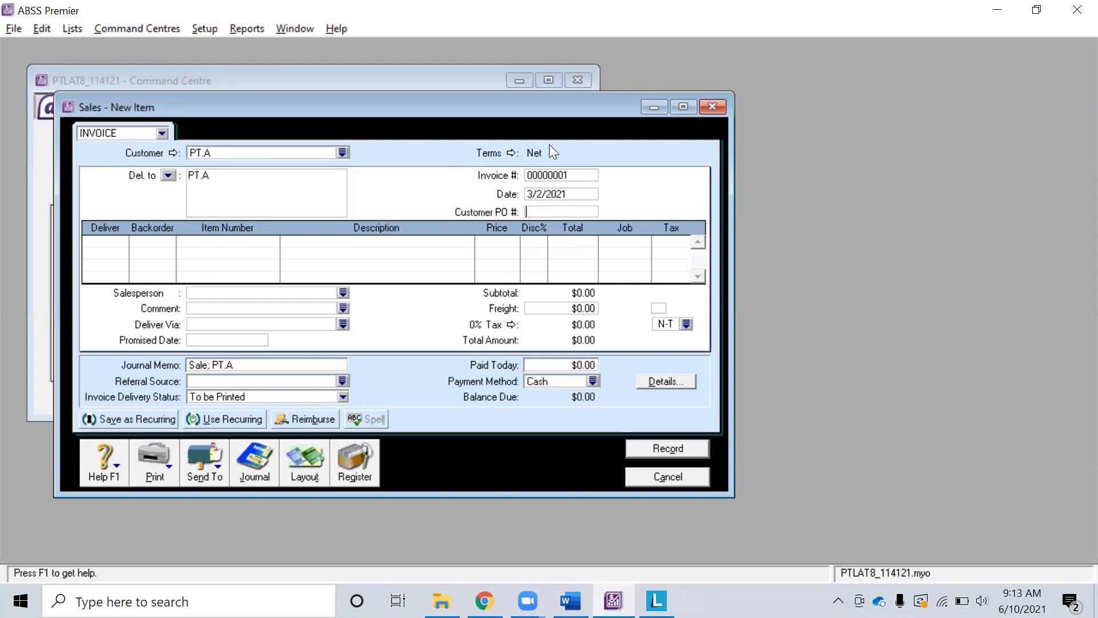
Enter an invoice line delivering 5 of item C01 COMPUTER, consulting the 2 March transaction in Word for the quantity.
{"action": "key", "text": "Tab"}
{"action": "key", "text": "alt+Tab"}
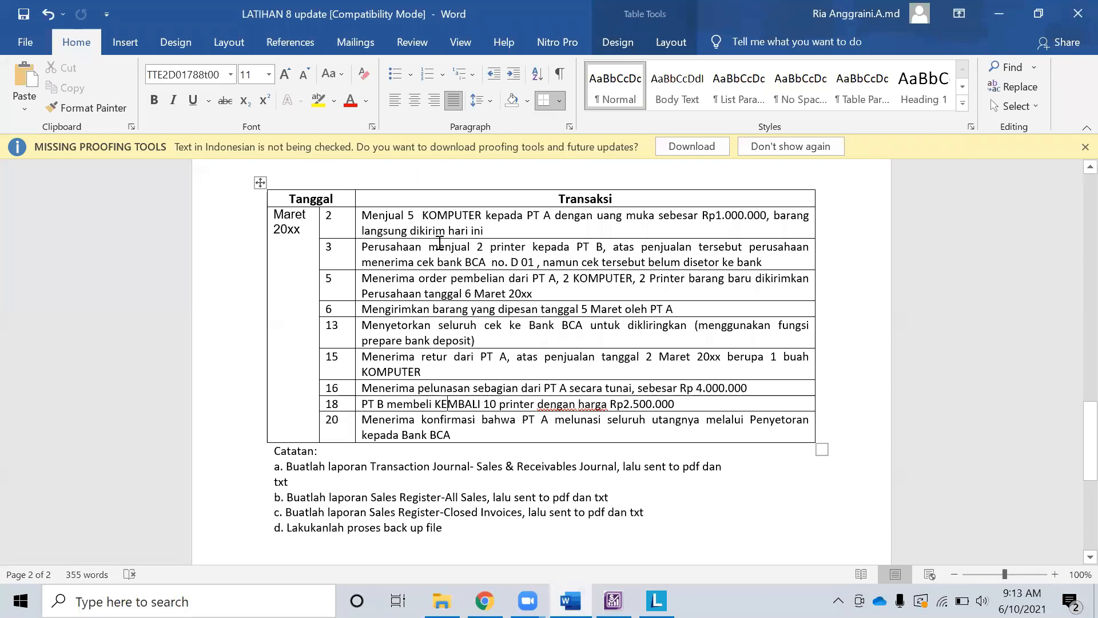
{"action": "key", "text": "alt+Tab"}
{"action": "type", "text": "5"}
{"action": "key", "text": "Tab"}
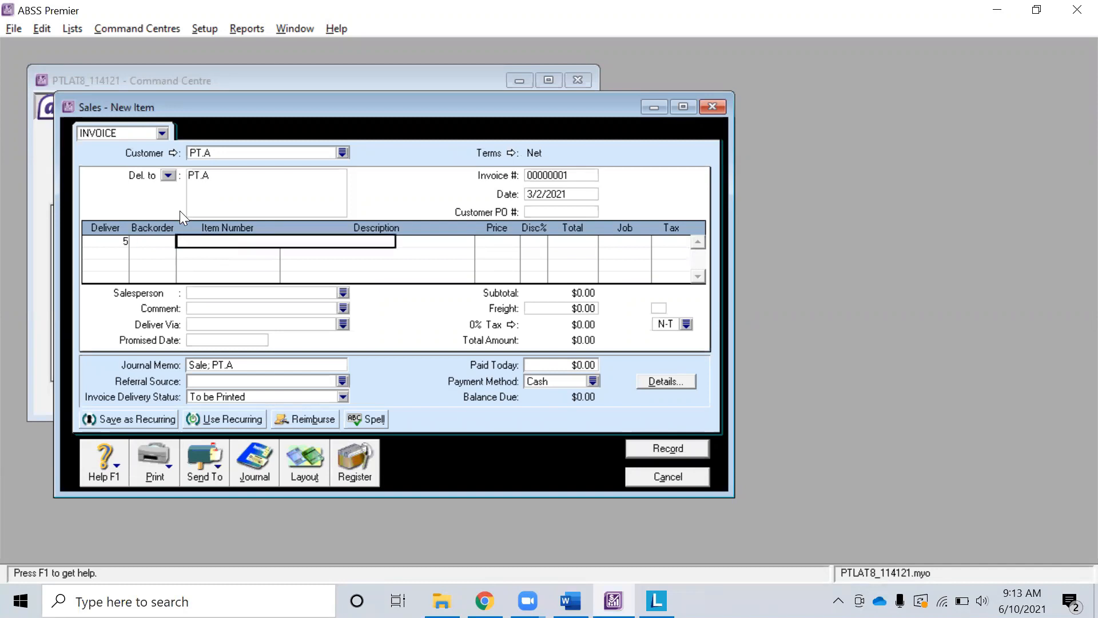
{"action": "key", "text": "Tab"}
{"action": "double_click", "coordinate": [454, 205]}
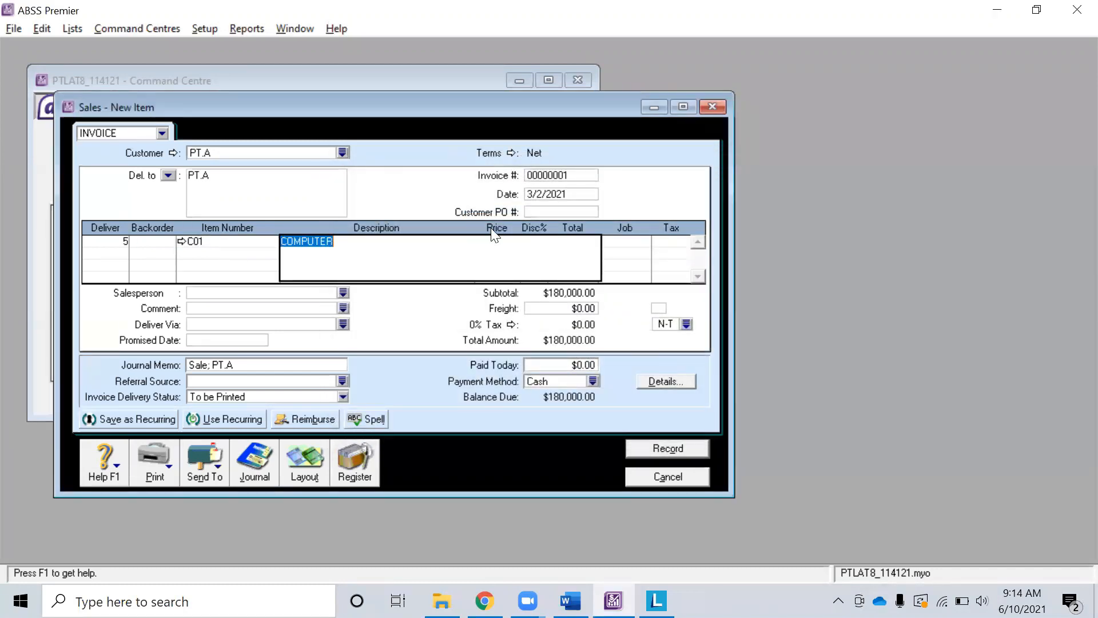
{"action": "key", "text": "Tab"}
{"action": "key", "text": "Tab"}
{"action": "key", "text": "Tab"}
{"action": "key", "text": "Tab"}
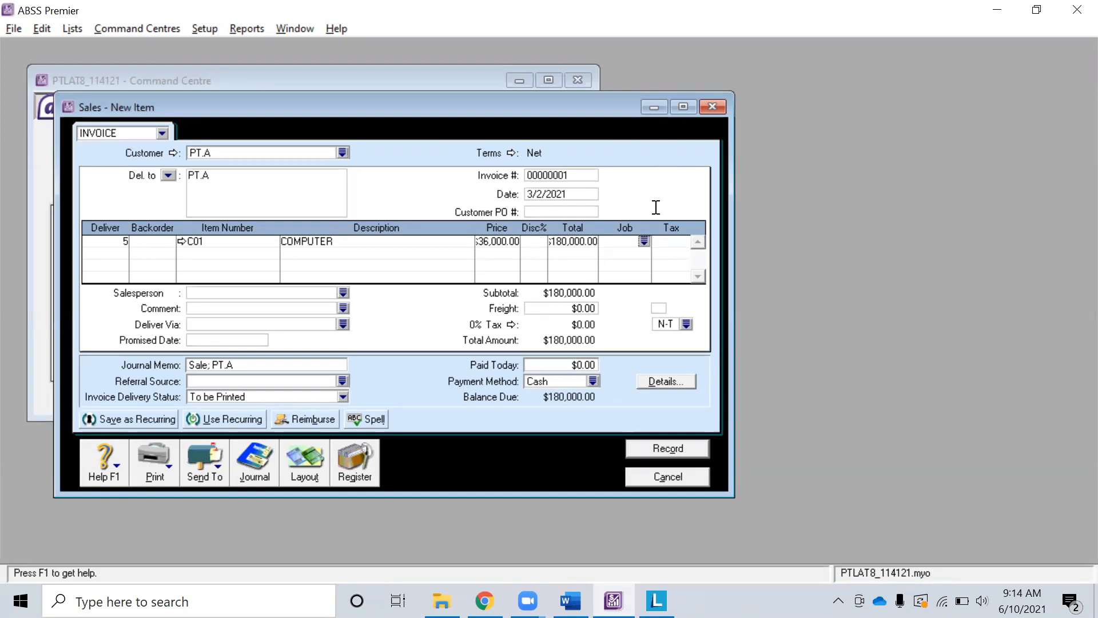
Recheck the Word exercise and discard the unfinished PT.A invoice without recording it.
{"action": "key", "text": "alt+Tab"}
{"action": "key", "text": "alt+Tab"}
{"action": "left_click", "coordinate": [711, 109]}
{"action": "left_click", "coordinate": [501, 373]}
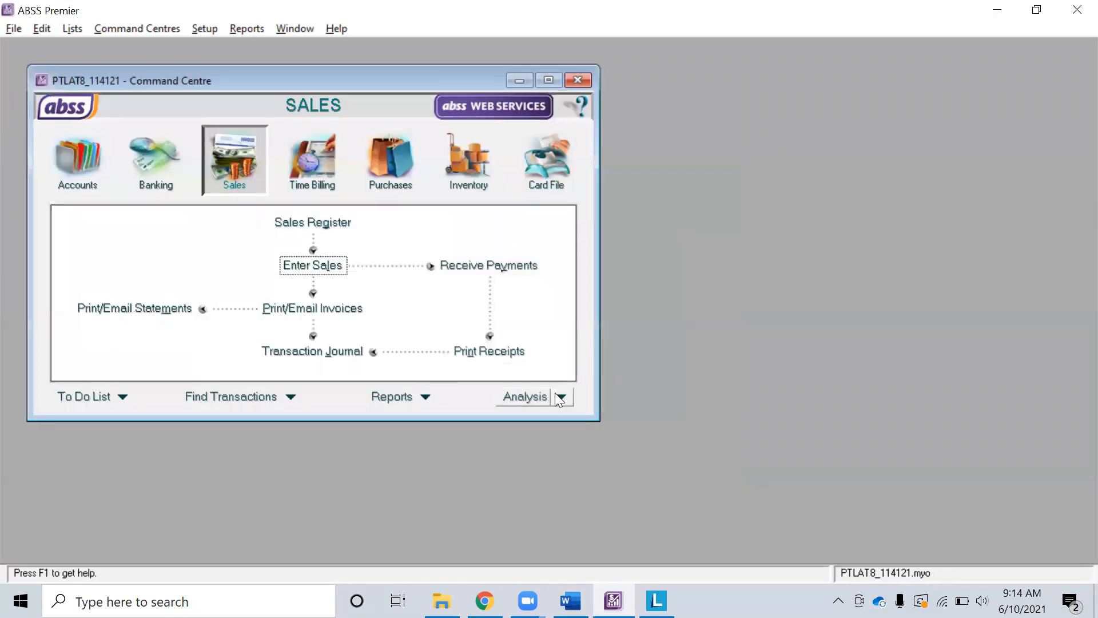
Enable dealing in multiple currencies in the system-wide preferences.
{"action": "left_click", "coordinate": [205, 26]}
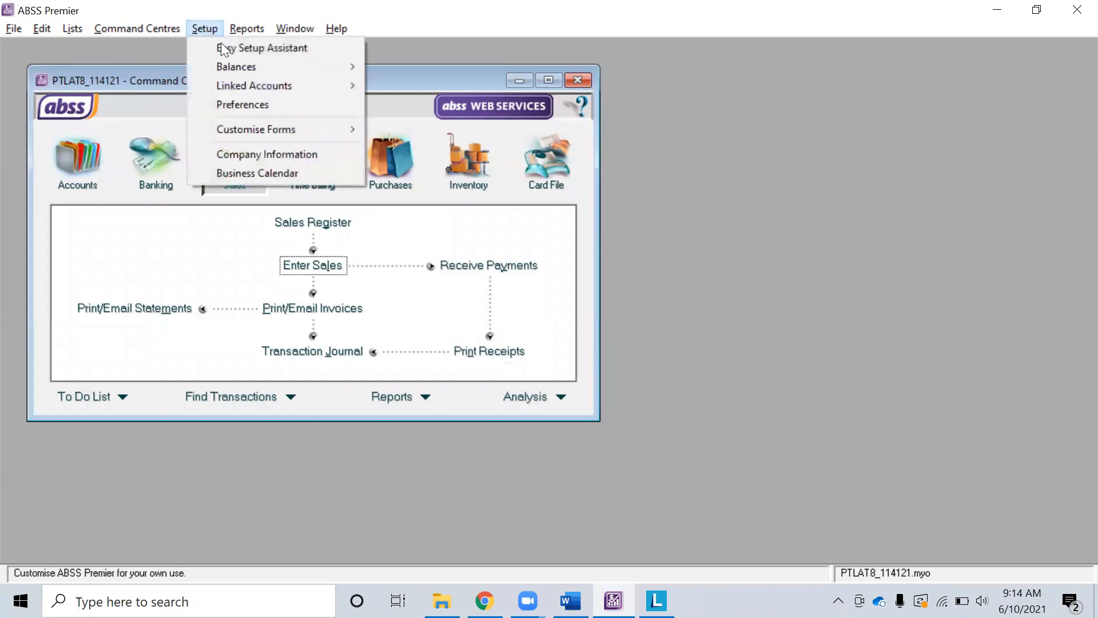
{"action": "left_click", "coordinate": [274, 106]}
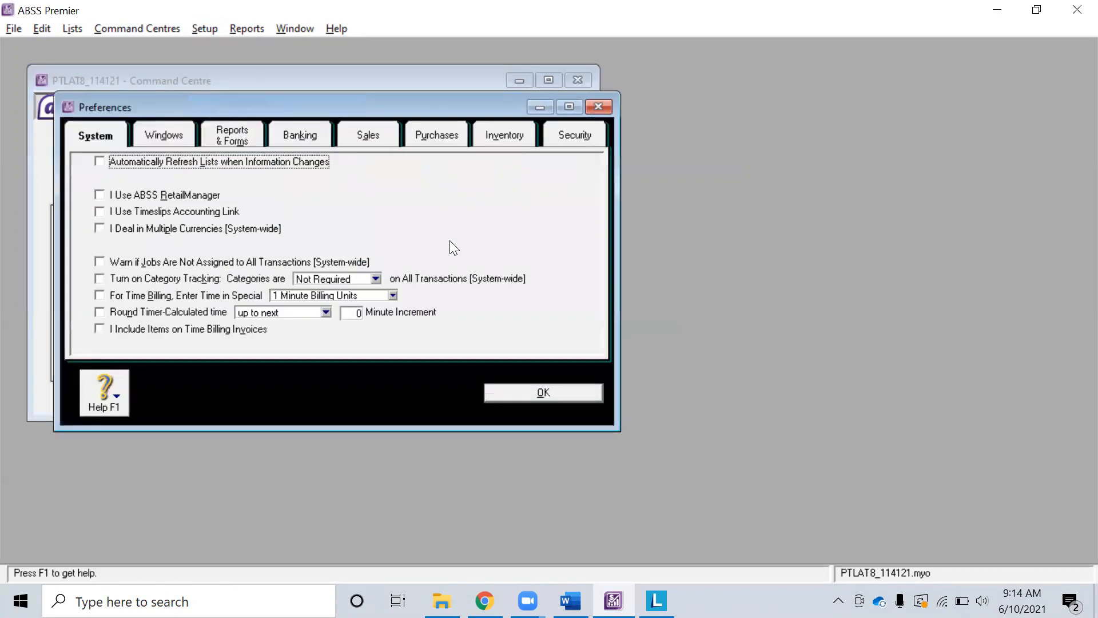
{"action": "left_click", "coordinate": [181, 228]}
{"action": "left_click", "coordinate": [643, 436]}
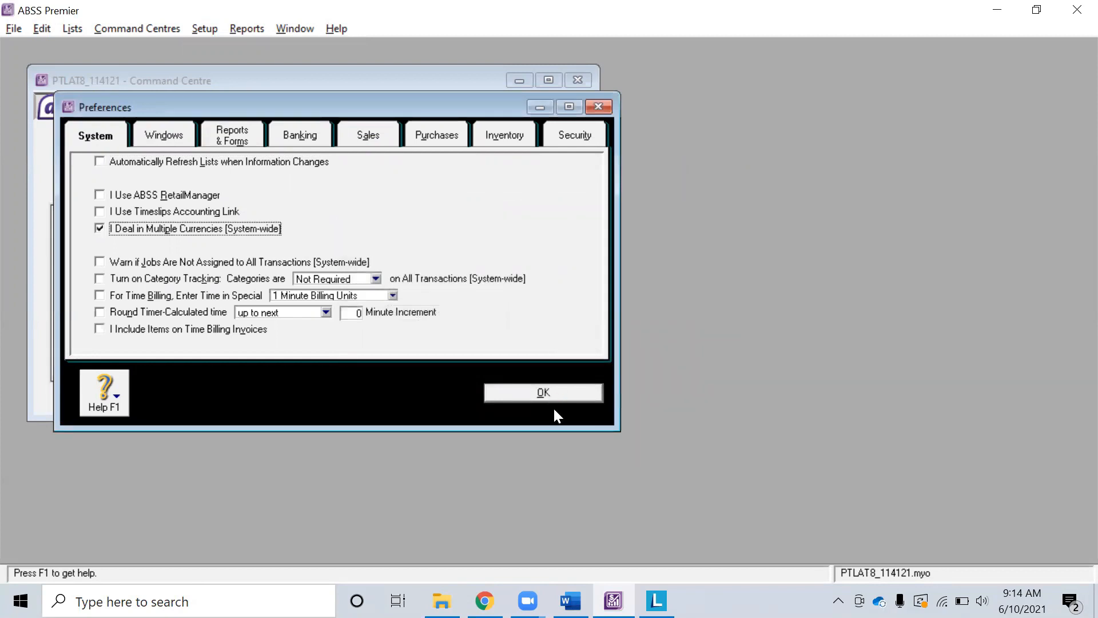
{"action": "left_click", "coordinate": [523, 392]}
Redefine the local Hong Kong Dollars currency as Indonesia Rupiah with code IDR and symbol Rp, and close the Currencies List.
{"action": "left_click", "coordinate": [69, 28]}
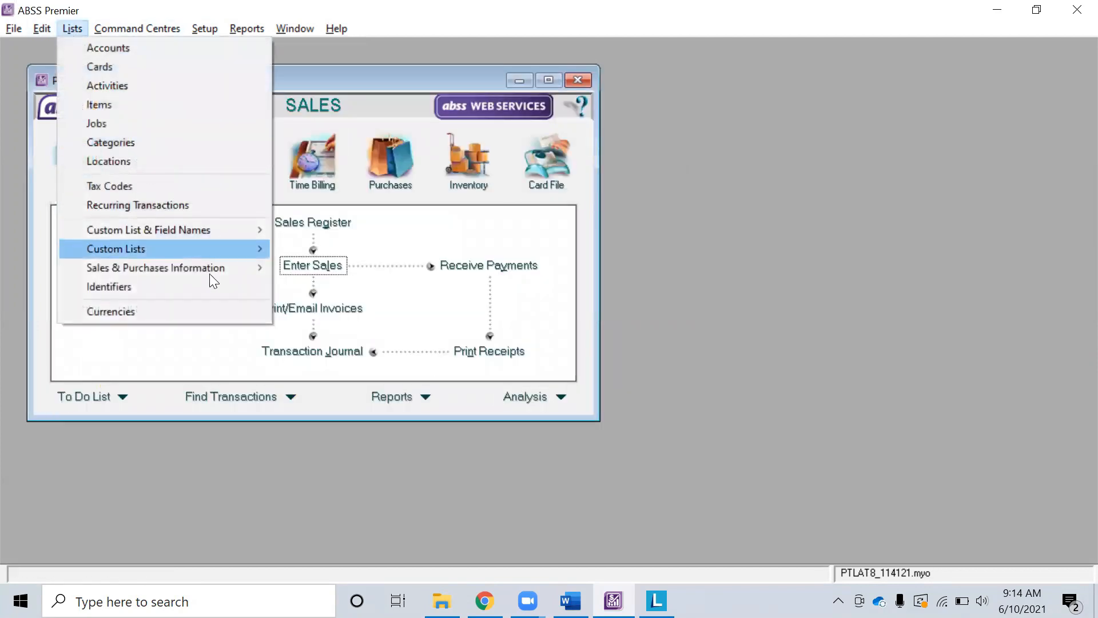
{"action": "left_click", "coordinate": [196, 318]}
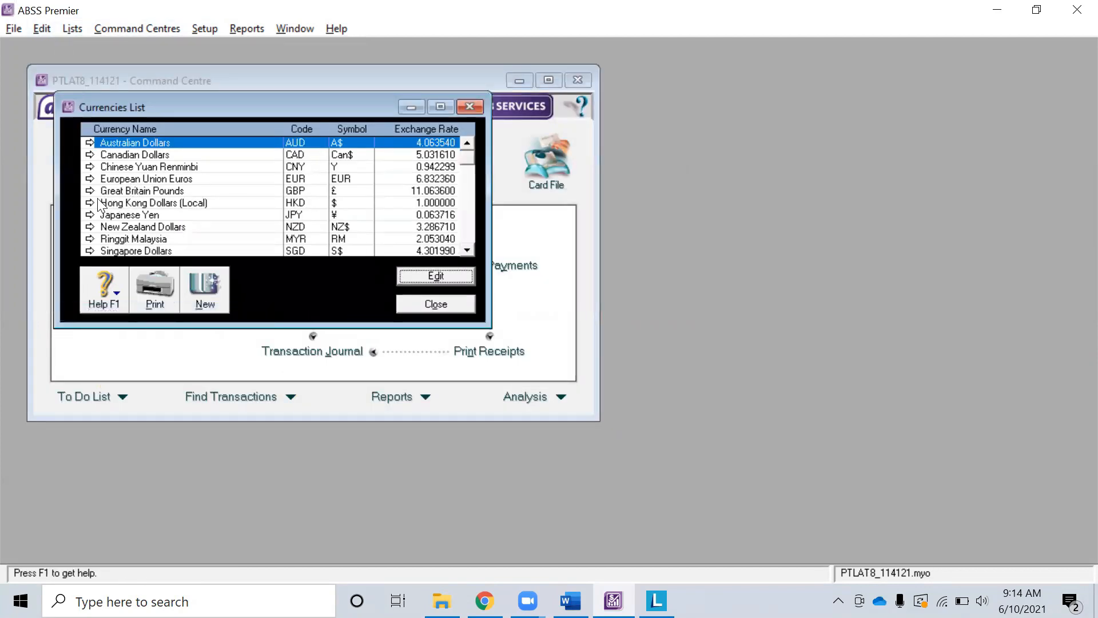
{"action": "left_click", "coordinate": [121, 205]}
{"action": "left_click", "coordinate": [411, 271]}
{"action": "type", "text": "IDR"}
{"action": "key", "text": "Tab"}
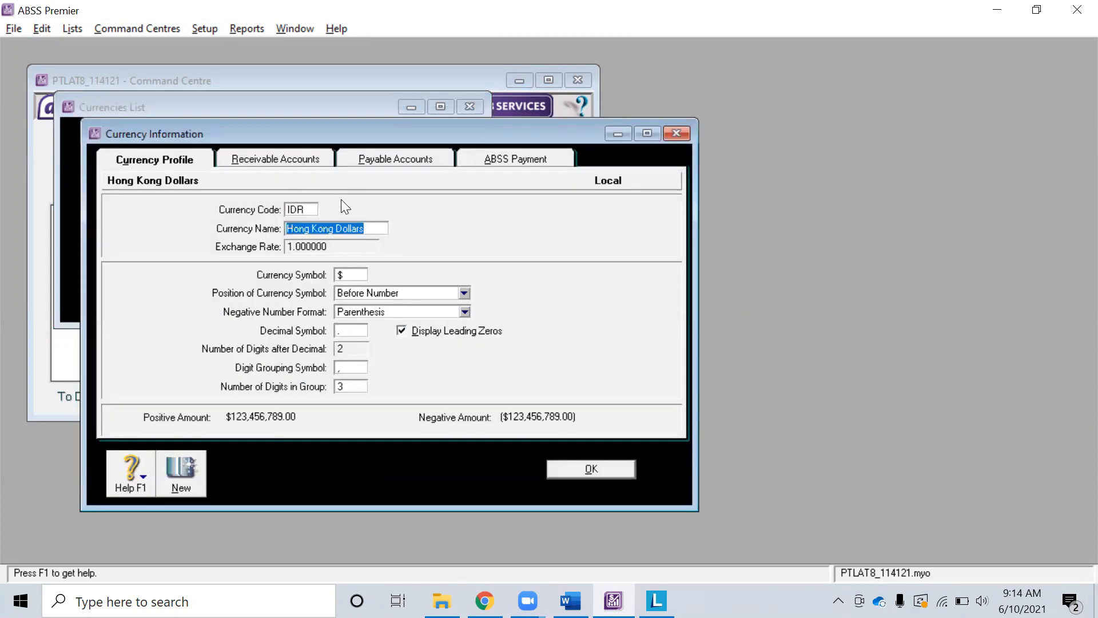
{"action": "type", "text": "Indonesia Rupiah"}
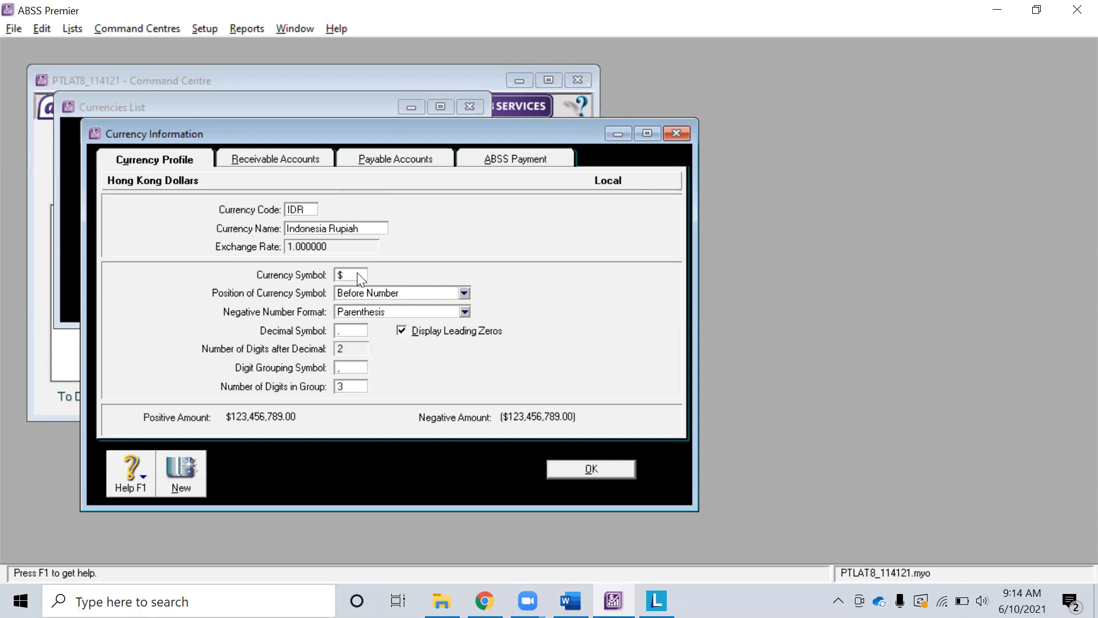
{"action": "left_click", "coordinate": [357, 274]}
{"action": "type", "text": "Rp"}
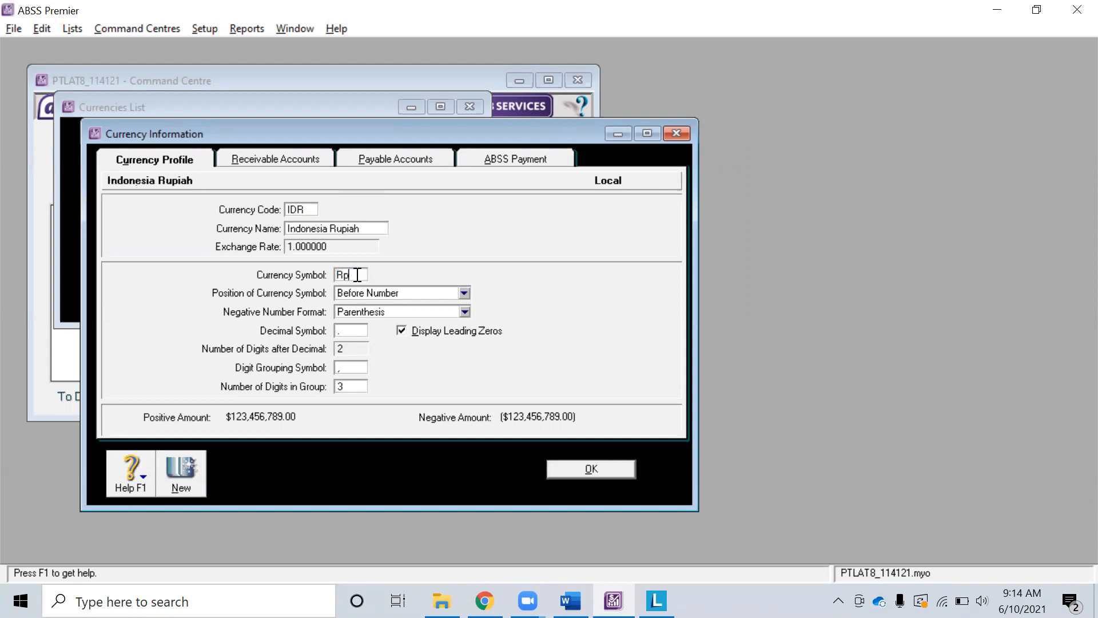
{"action": "left_click", "coordinate": [590, 468]}
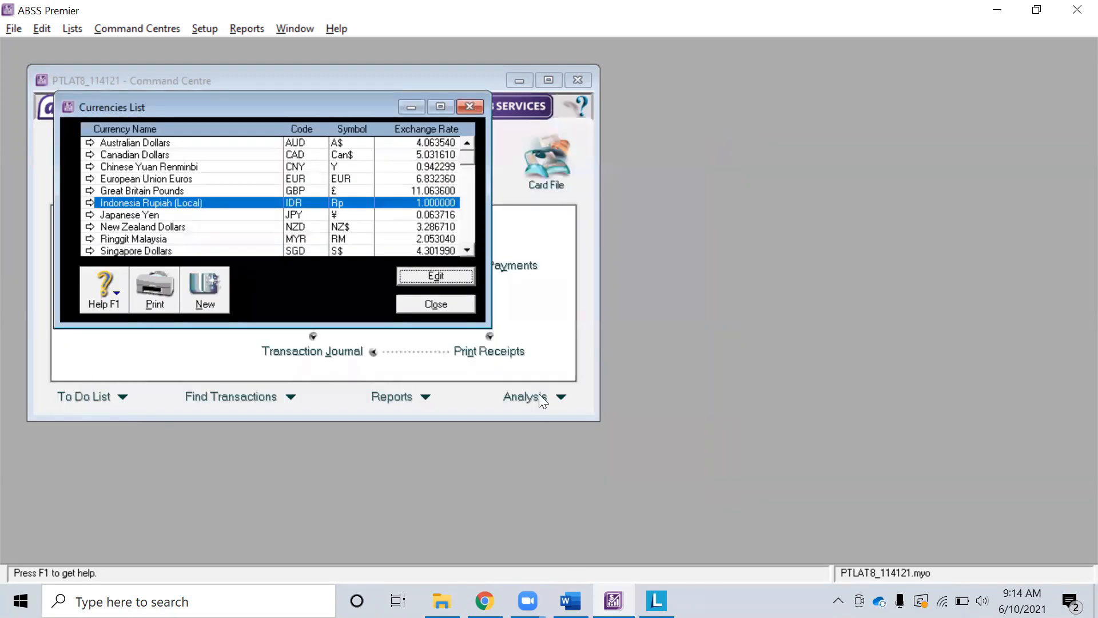
{"action": "left_click", "coordinate": [452, 305]}
Check the currency shown for the opening balance entries in the inventory Items Register, and close the register.
{"action": "left_click", "coordinate": [474, 157]}
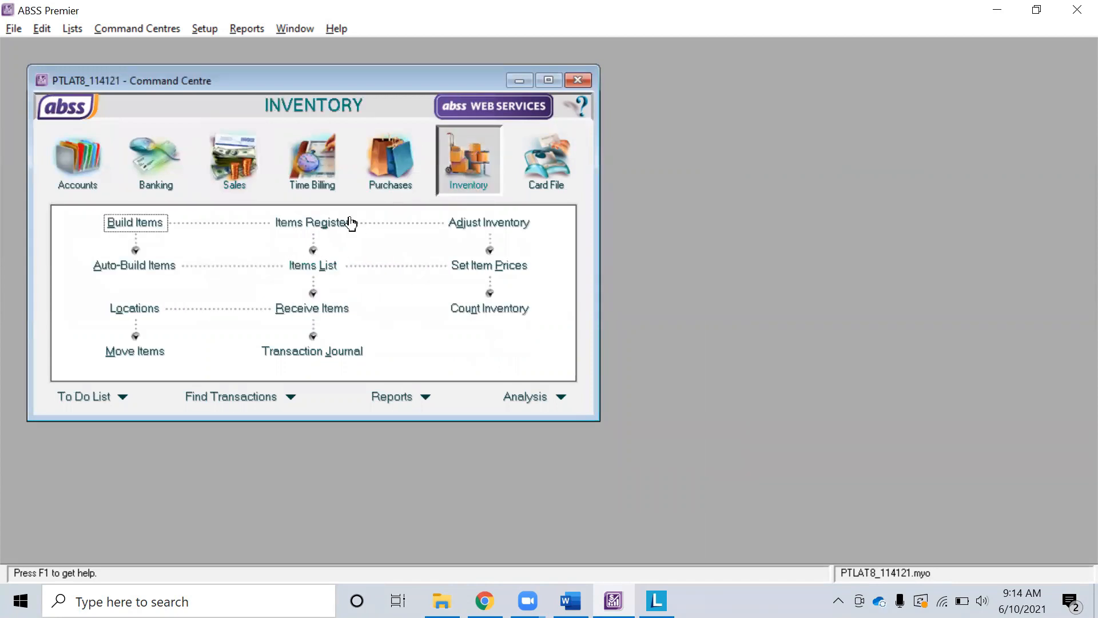
{"action": "left_click", "coordinate": [333, 231]}
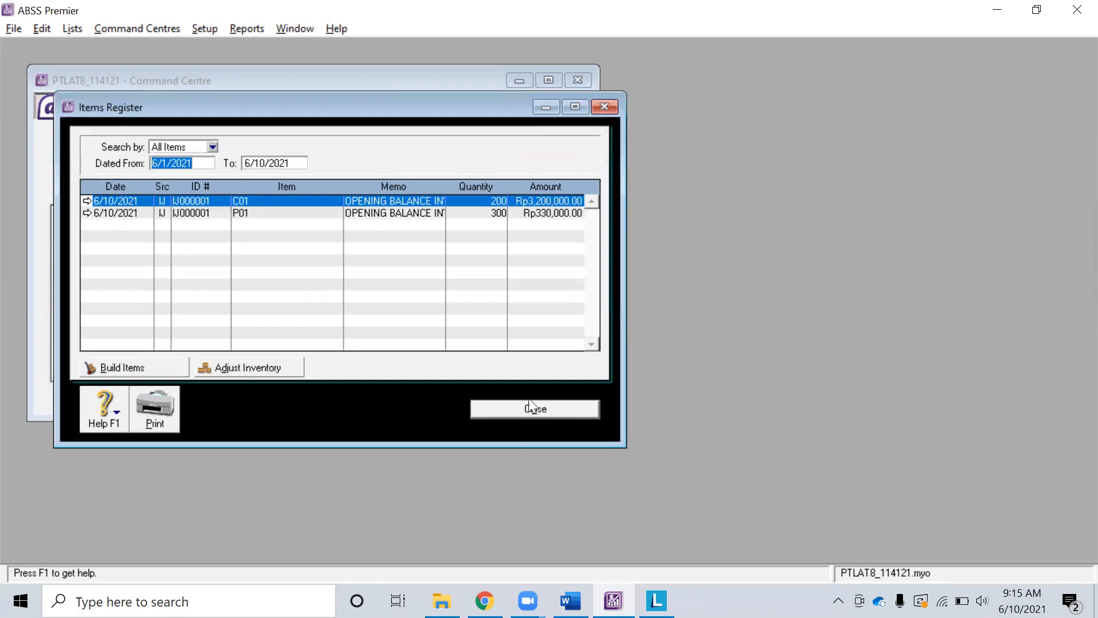
{"action": "left_click", "coordinate": [532, 408]}
Set the base selling price of item C01 COMPUTER to 36,000,000.
{"action": "left_click", "coordinate": [312, 263]}
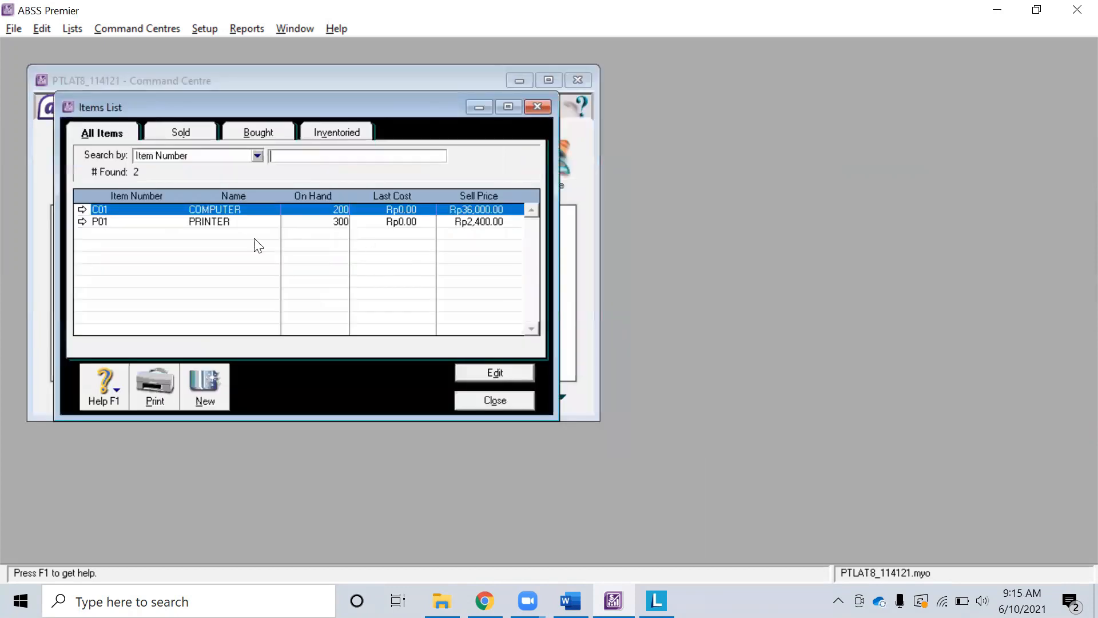
{"action": "left_click", "coordinate": [81, 210]}
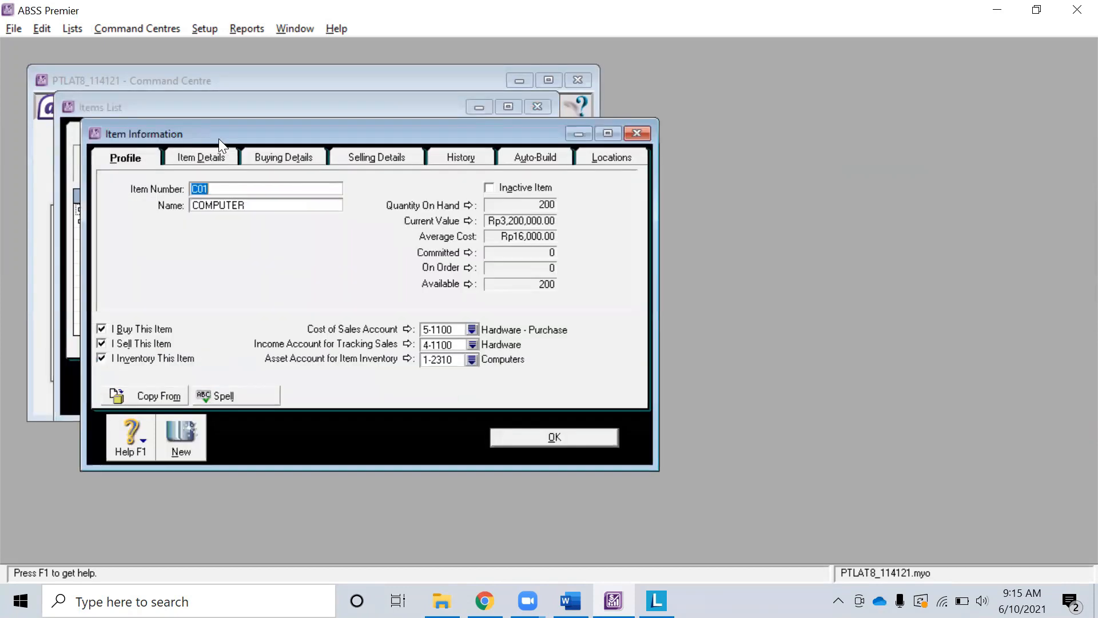
{"action": "left_click", "coordinate": [314, 161]}
{"action": "left_click", "coordinate": [365, 156]}
{"action": "left_click", "coordinate": [308, 192]}
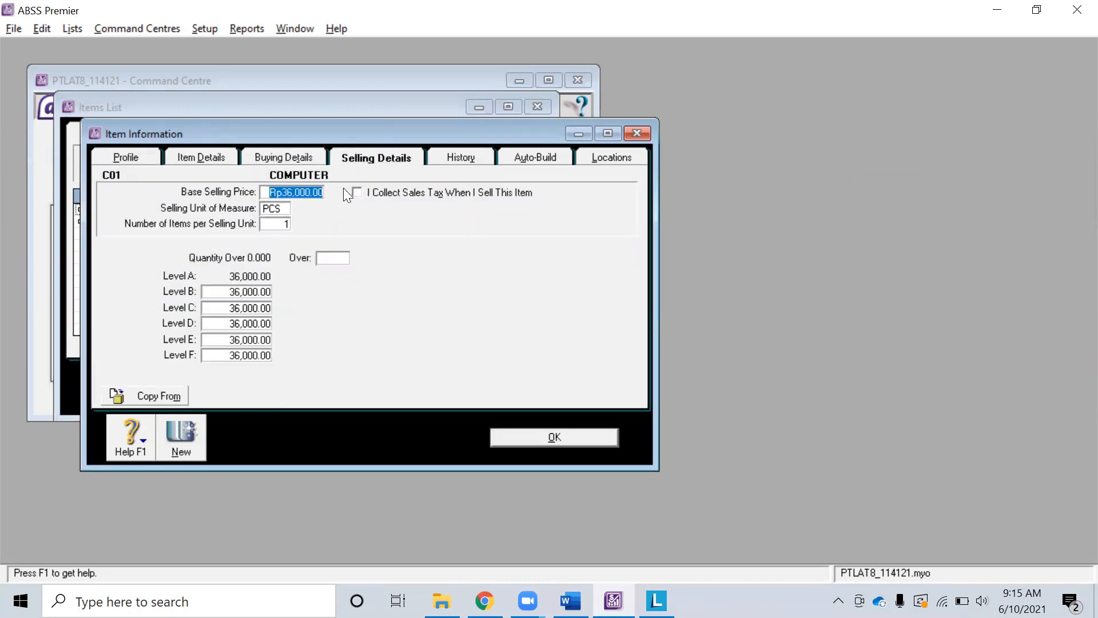
{"action": "key", "text": "BackSpace"}
{"action": "type", "text": "36,000,000"}
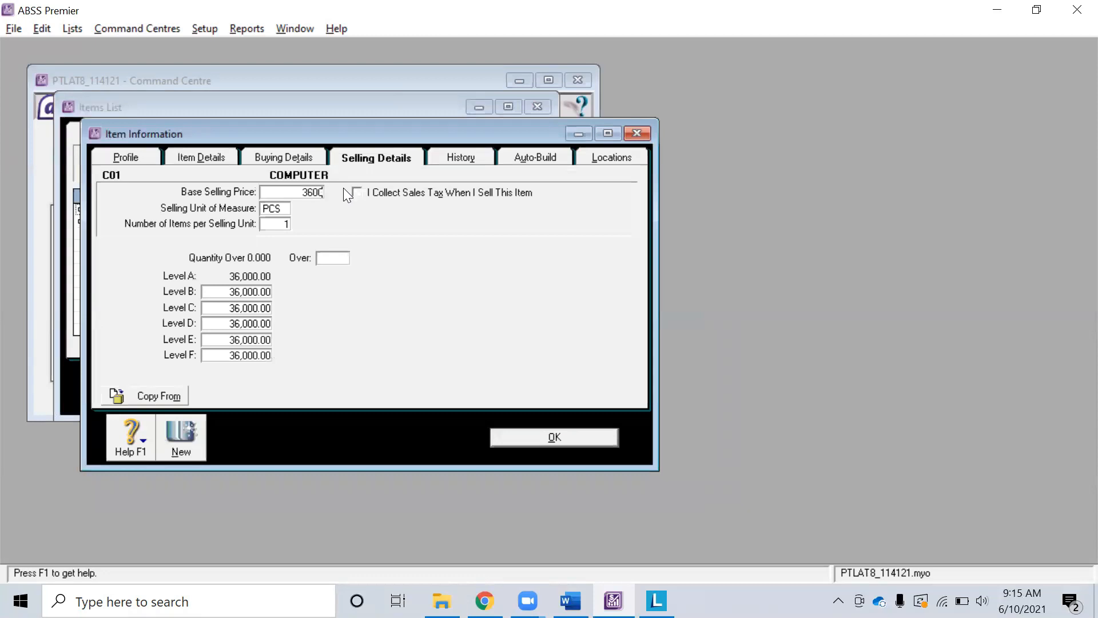
{"action": "key", "text": "Tab"}
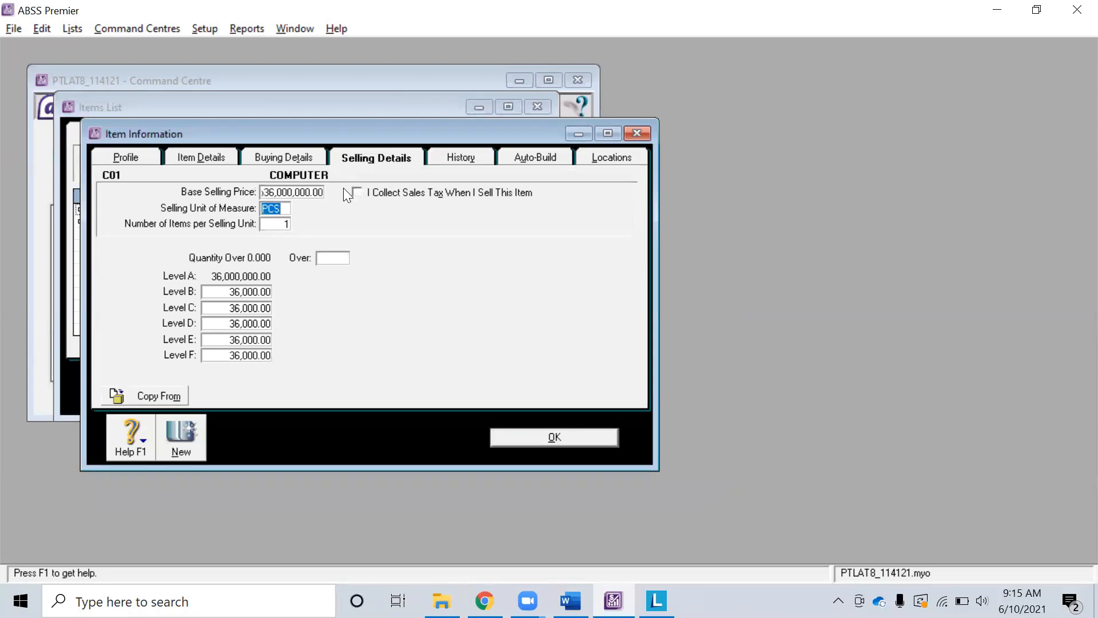
Clear the COMPUTER item's Level B to Level F selling prices and save the item.
{"action": "left_click", "coordinate": [253, 291]}
{"action": "key", "text": "BackSpace"}
{"action": "key", "text": "Tab"}
{"action": "key", "text": "BackSpace"}
{"action": "key", "text": "Tab"}
{"action": "key", "text": "BackSpace"}
{"action": "key", "text": "Tab"}
{"action": "key", "text": "BackSpace"}
{"action": "key", "text": "Tab"}
{"action": "key", "text": "BackSpace"}
{"action": "key", "text": "Tab"}
{"action": "left_click", "coordinate": [570, 437]}
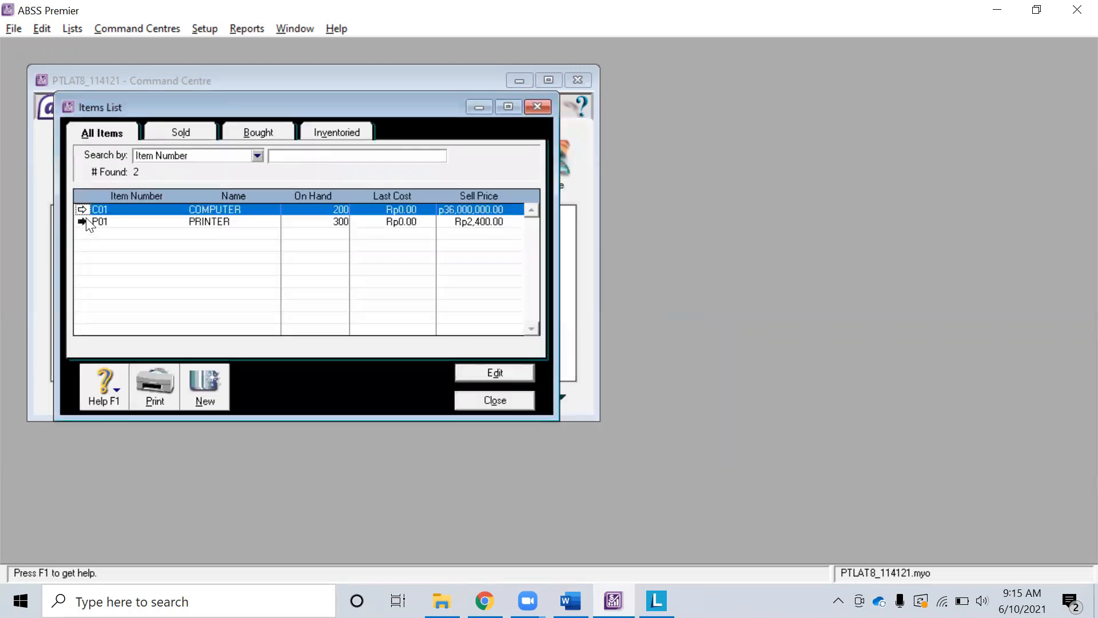
Set the base selling price of item P01 PRINTER to 24,000,000, save the item, and close the Items List.
{"action": "left_click", "coordinate": [82, 221]}
{"action": "left_click", "coordinate": [406, 157]}
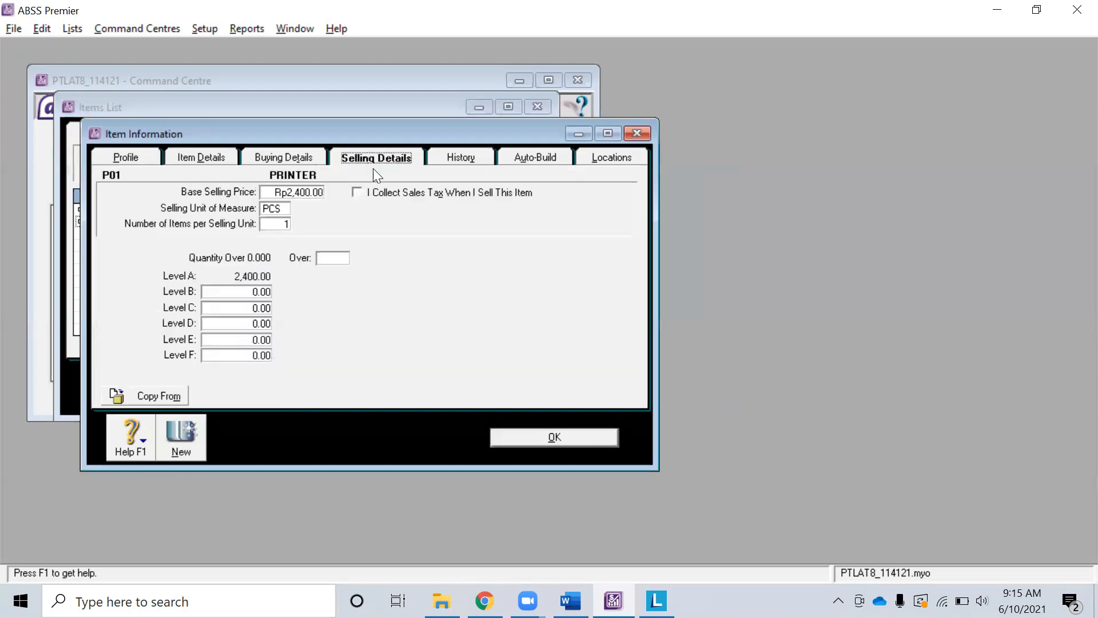
{"action": "left_click", "coordinate": [303, 191]}
{"action": "type", "text": "24000000"}
{"action": "key", "text": "Tab"}
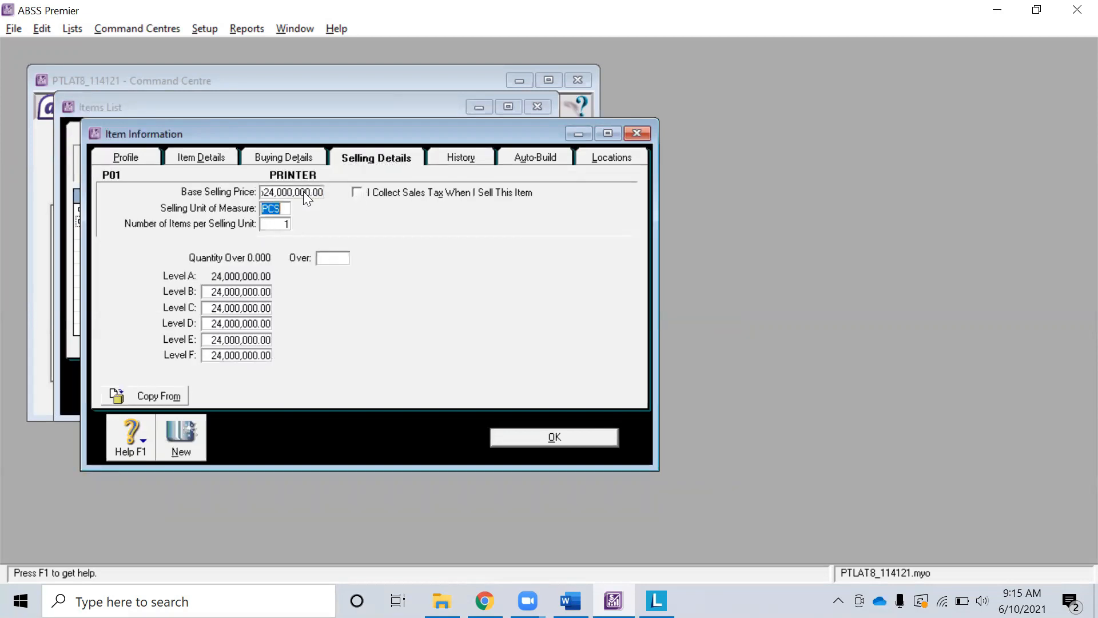
{"action": "left_click", "coordinate": [546, 442]}
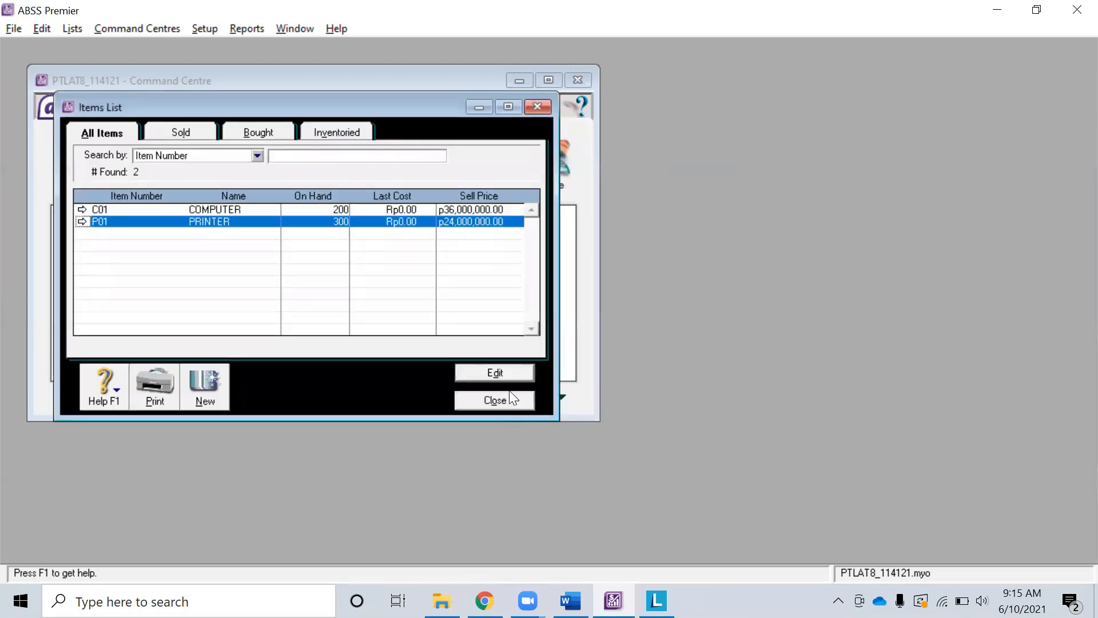
{"action": "left_click", "coordinate": [496, 400]}
Start a new sales invoice for customer PT.A.
{"action": "left_click", "coordinate": [232, 159]}
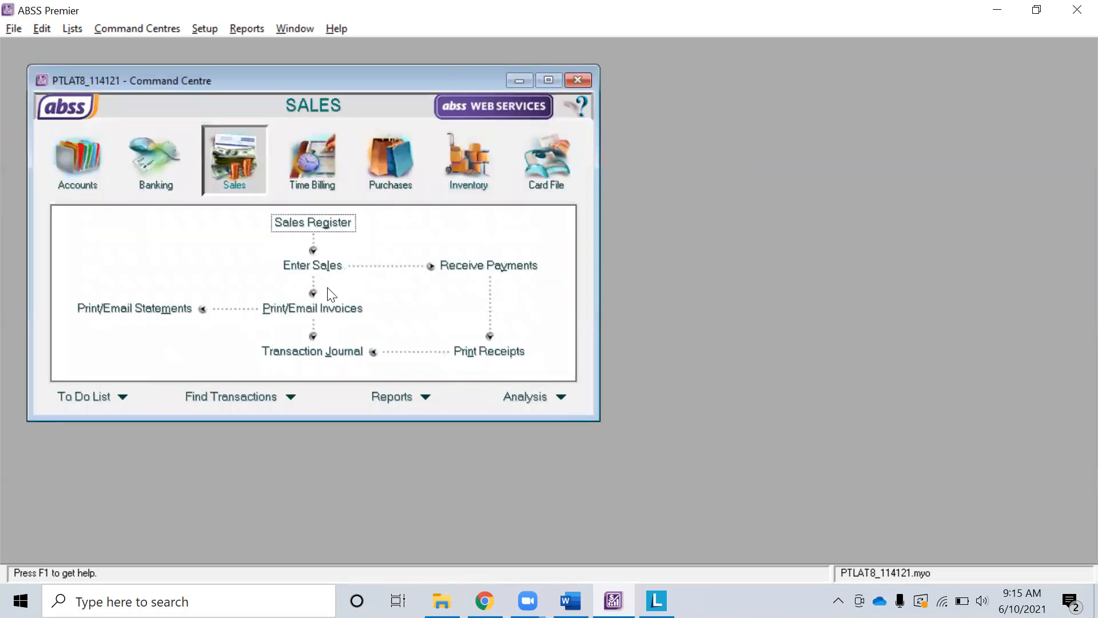
{"action": "left_click", "coordinate": [329, 266]}
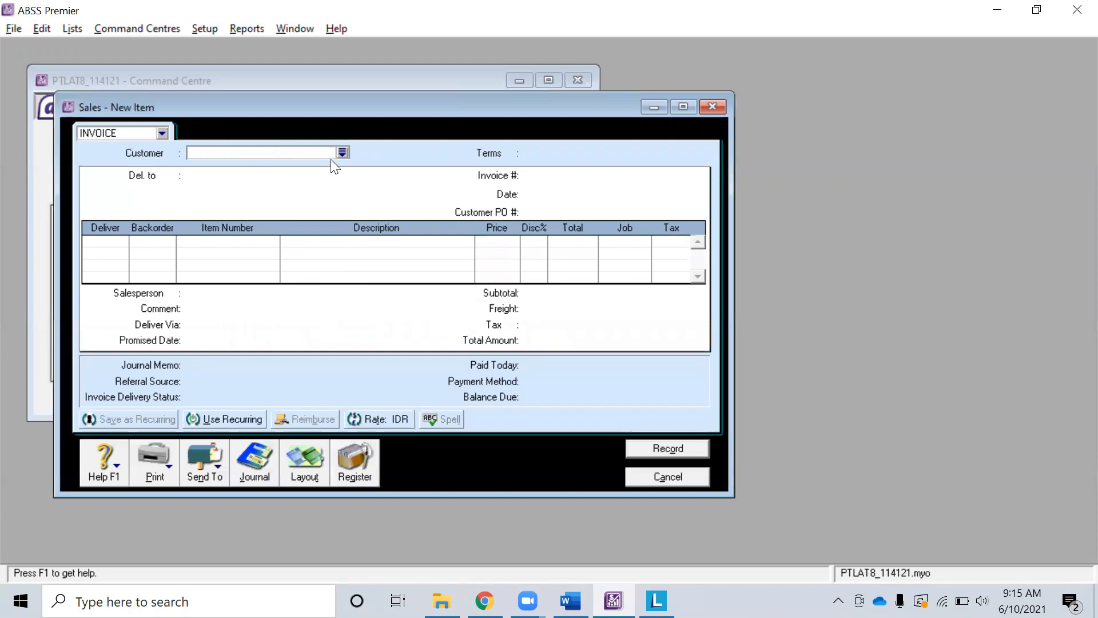
{"action": "left_click", "coordinate": [342, 152]}
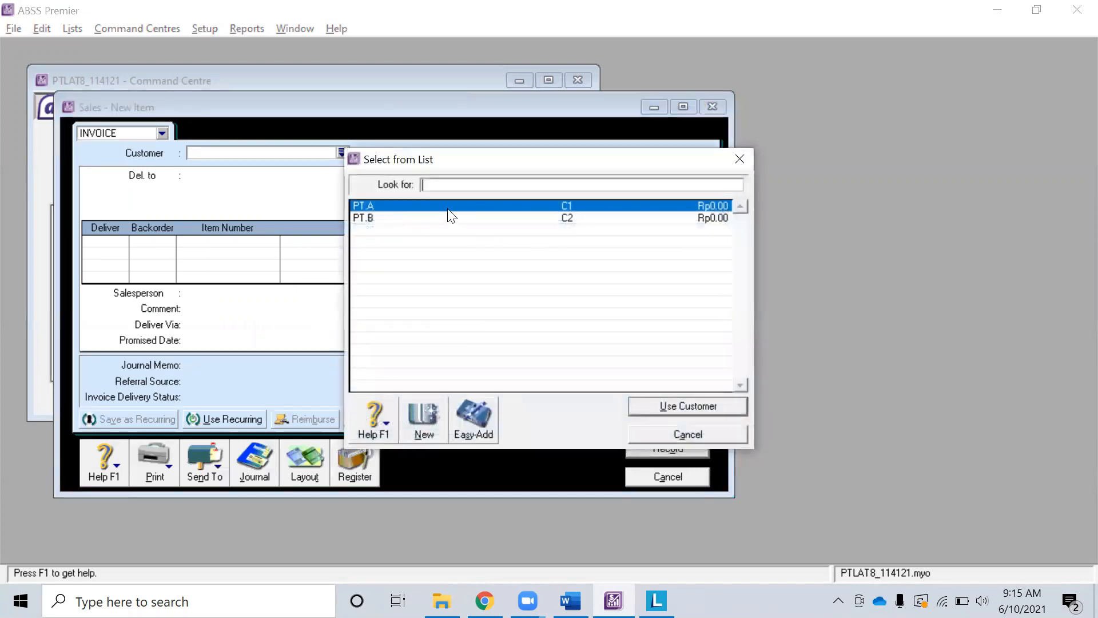
{"action": "left_click", "coordinate": [447, 207]}
{"action": "double_click", "coordinate": [450, 208]}
Set the new rupiah invoice's credit terms so payment is due In a Given # of Days.
{"action": "left_click", "coordinate": [463, 153]}
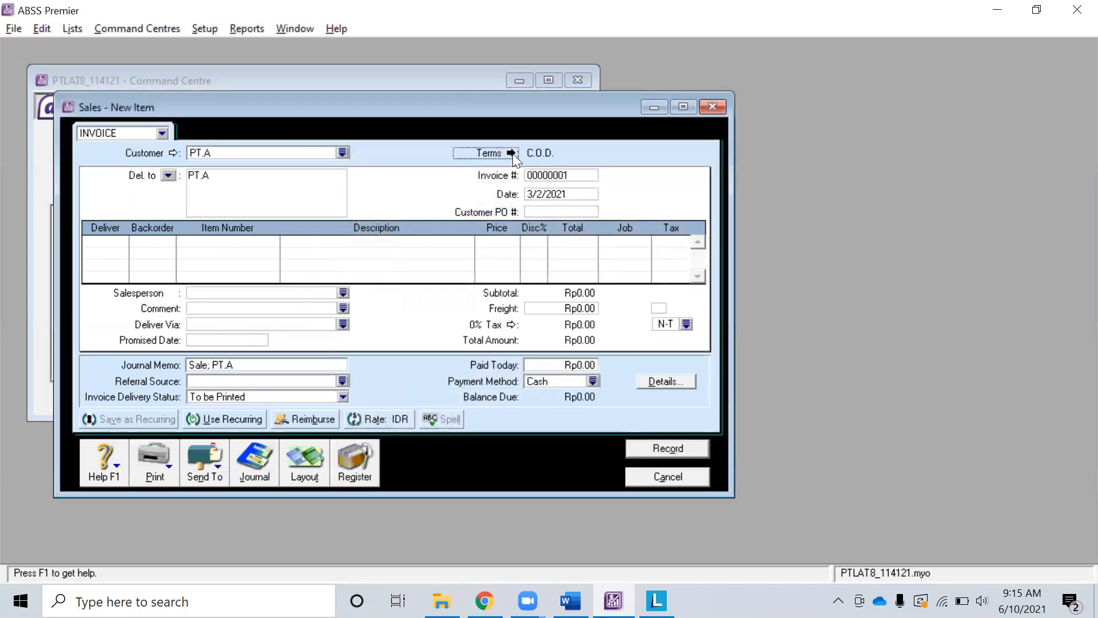
{"action": "left_click", "coordinate": [646, 216]}
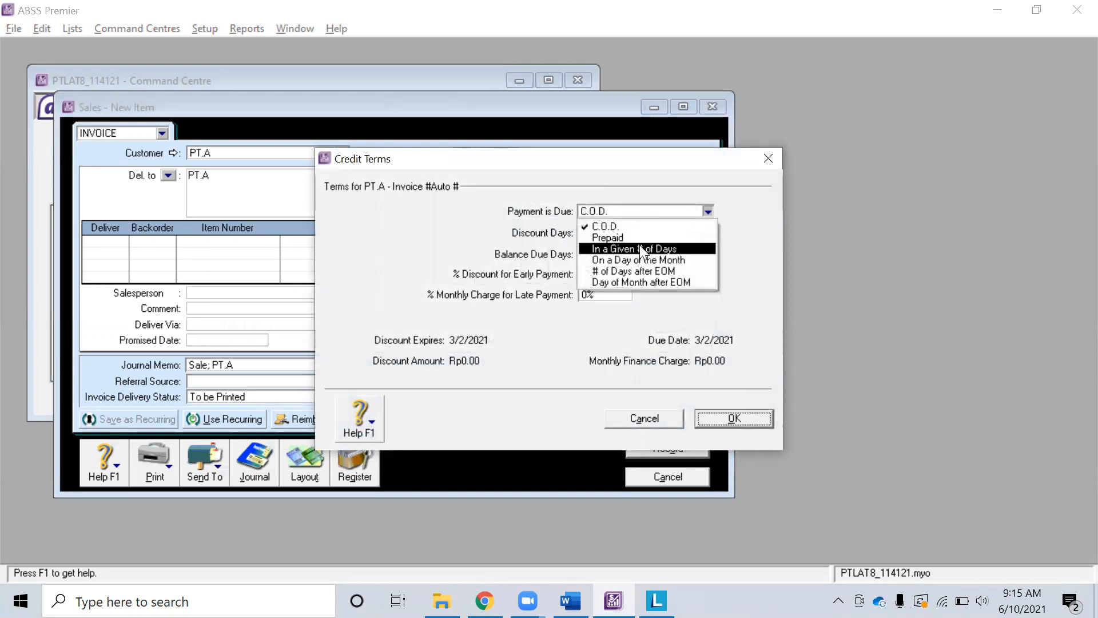
{"action": "left_click", "coordinate": [639, 244]}
{"action": "left_click", "coordinate": [721, 418]}
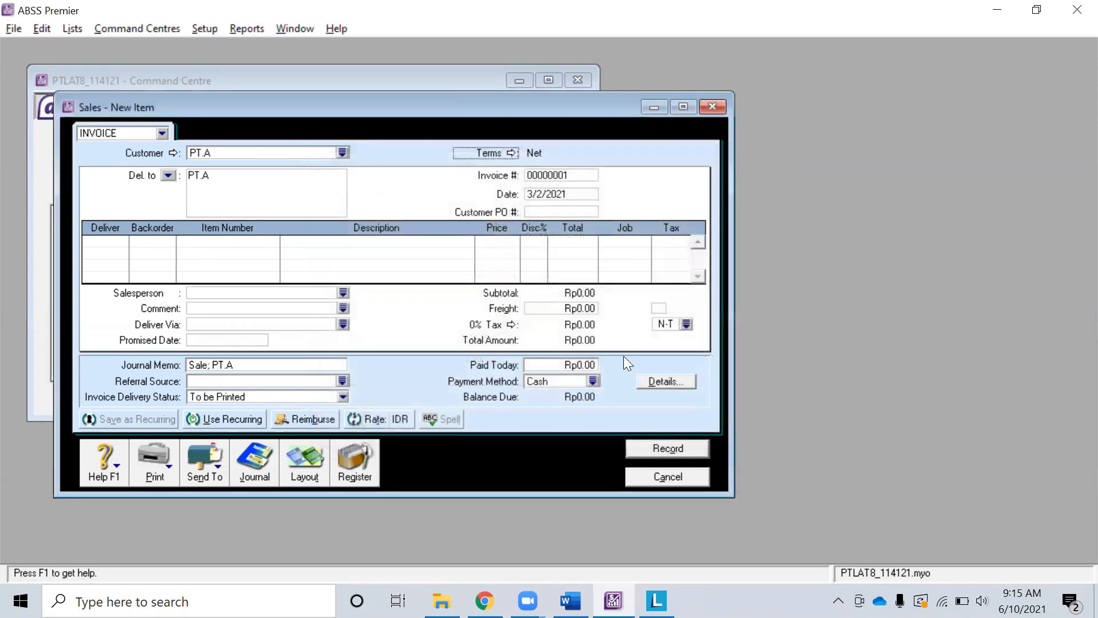
Check the 2 March transaction in the Word exercise and enter a delivery quantity of 5 on the PT.A invoice's first line.
{"action": "key", "text": "alt+Tab"}
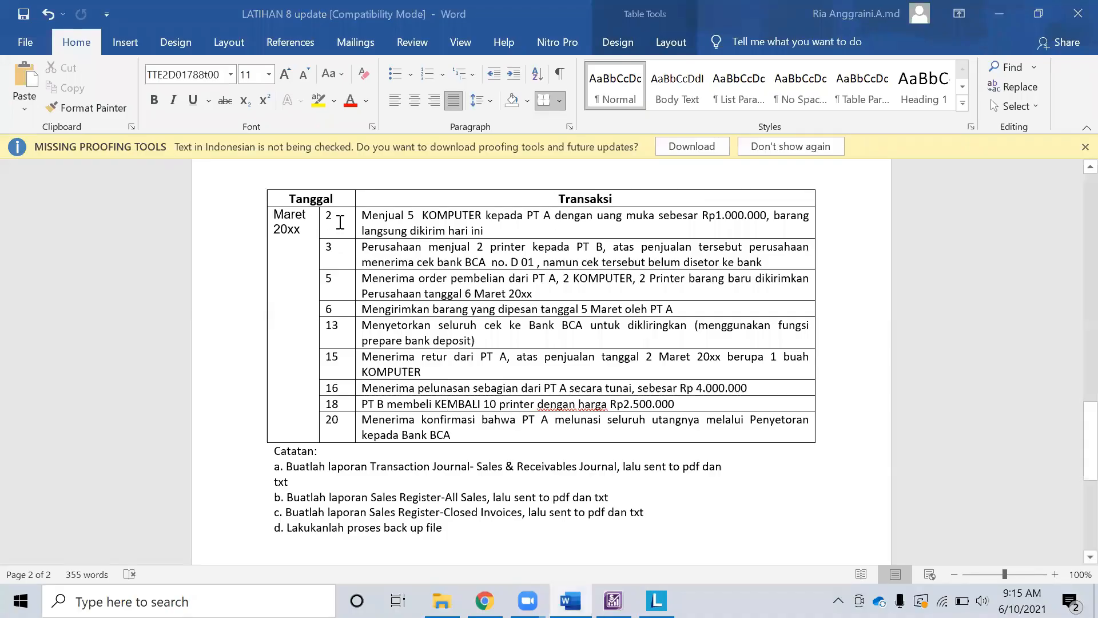
{"action": "key", "text": "alt+Tab"}
{"action": "key", "text": "Tab"}
{"action": "key", "text": "Tab"}
{"action": "key", "text": "Tab"}
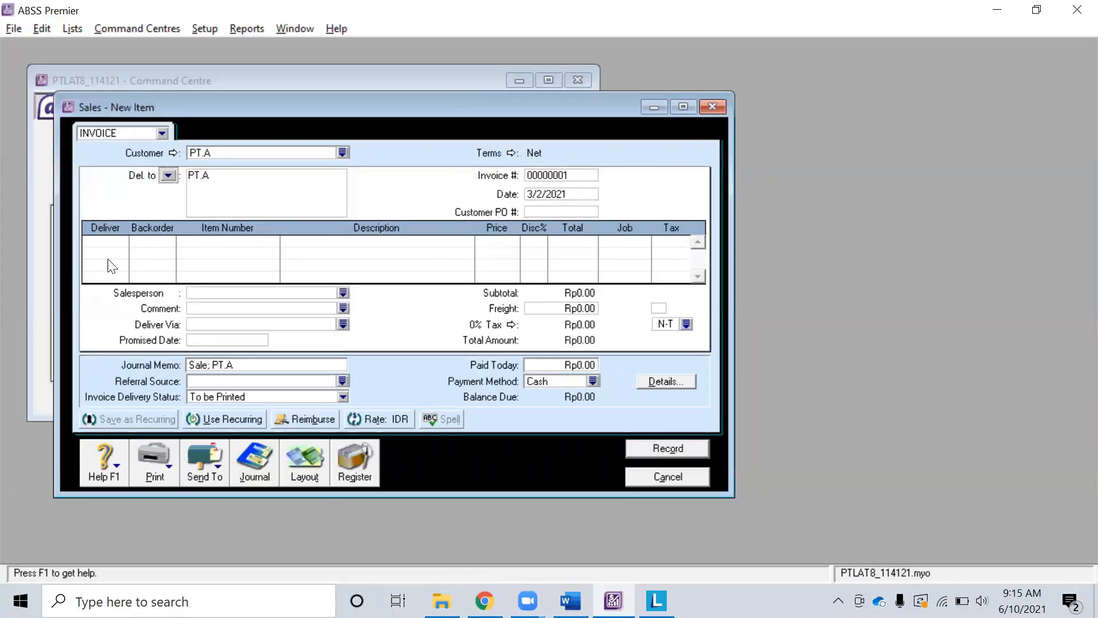
{"action": "left_click", "coordinate": [118, 247]}
{"action": "key", "text": "alt+Tab"}
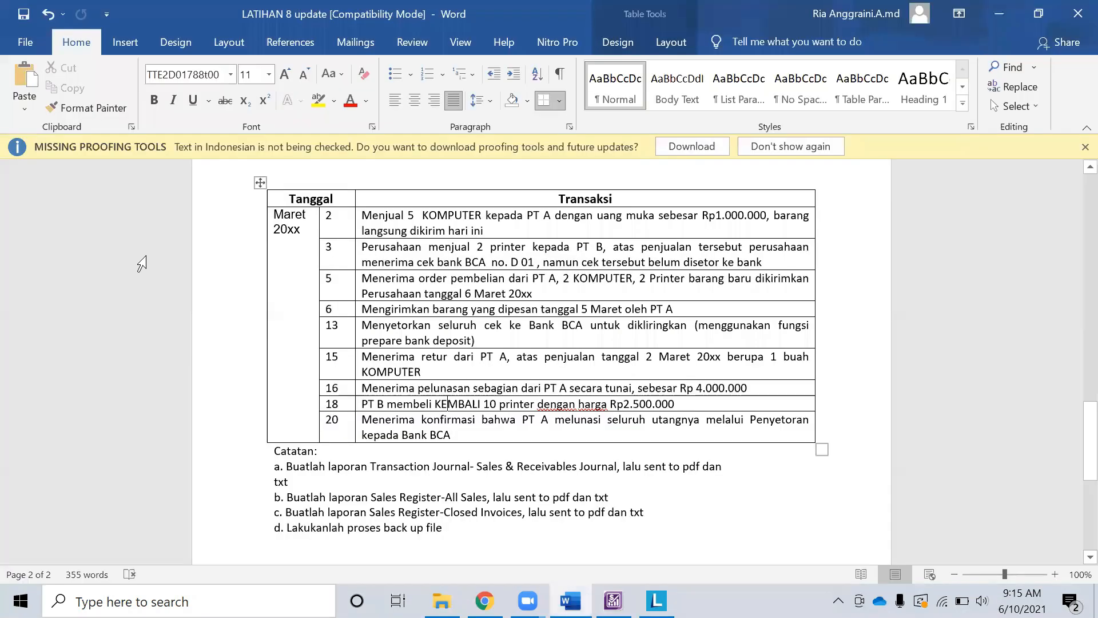
{"action": "key", "text": "alt+Tab"}
{"action": "type", "text": "5"}
{"action": "key", "text": "Tab"}
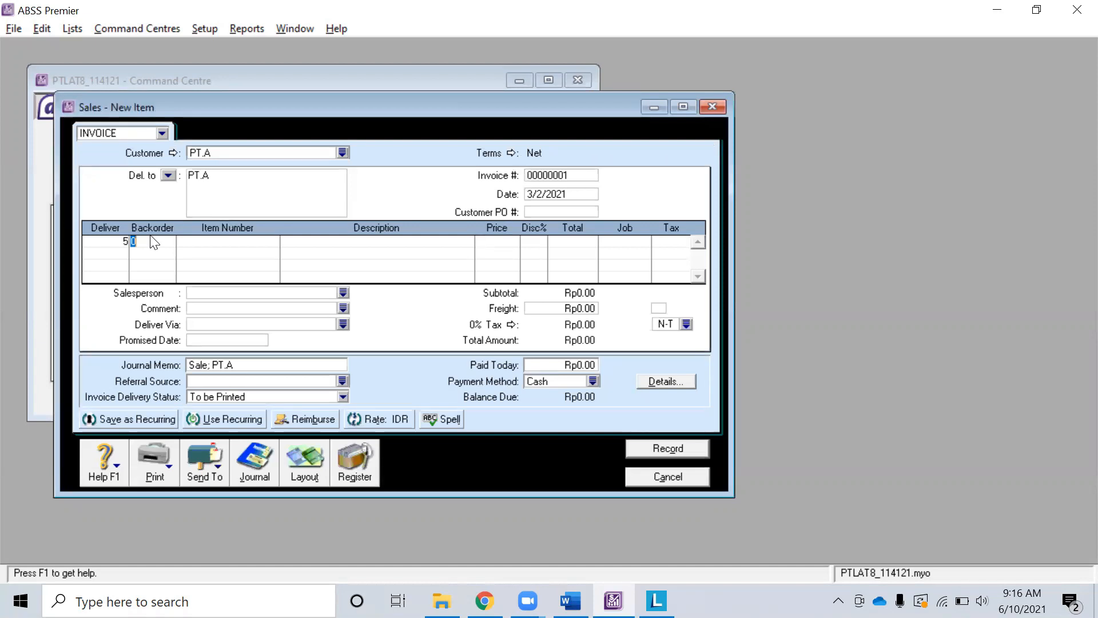
Assign item C01 COMPUTER to the invoice line, keeping its default description, price and discount.
{"action": "key", "text": "Tab"}
{"action": "key", "text": "Tab"}
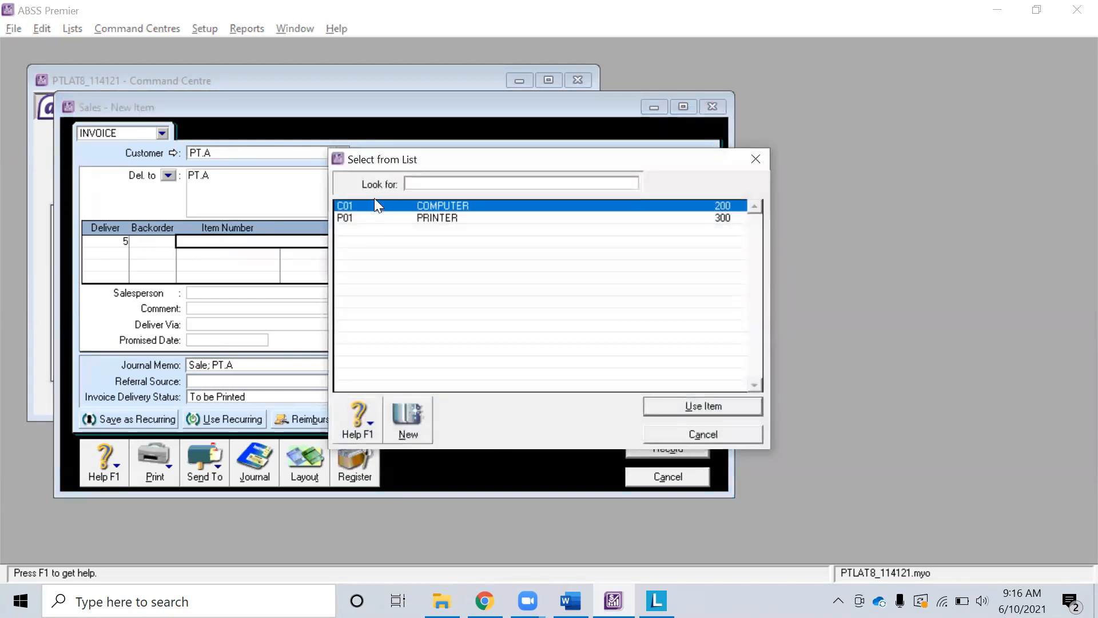
{"action": "double_click", "coordinate": [425, 212]}
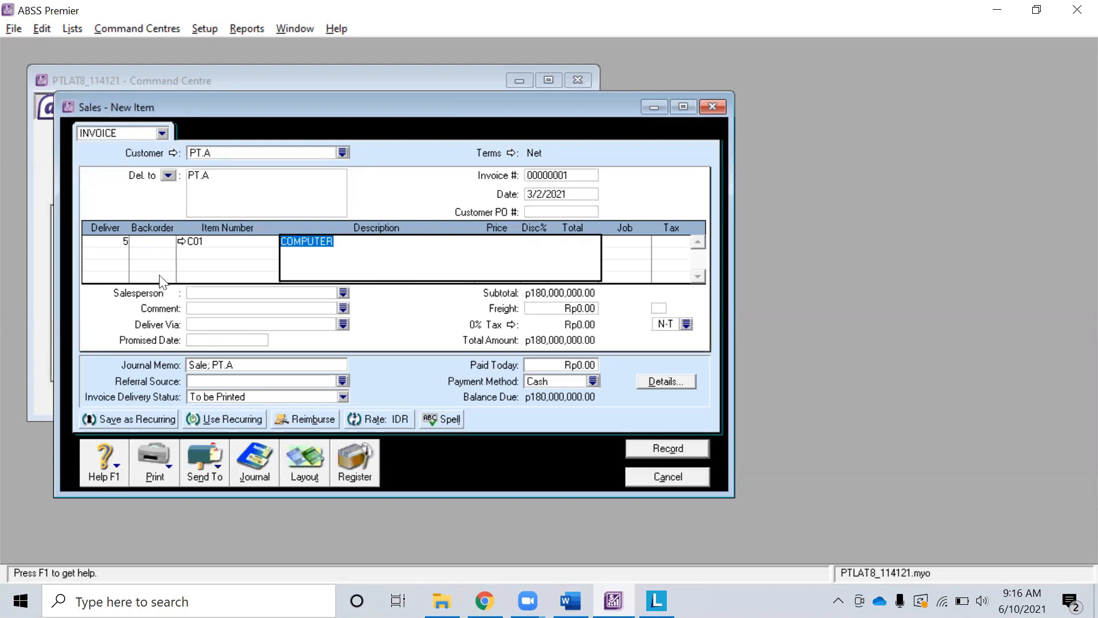
{"action": "key", "text": "Tab"}
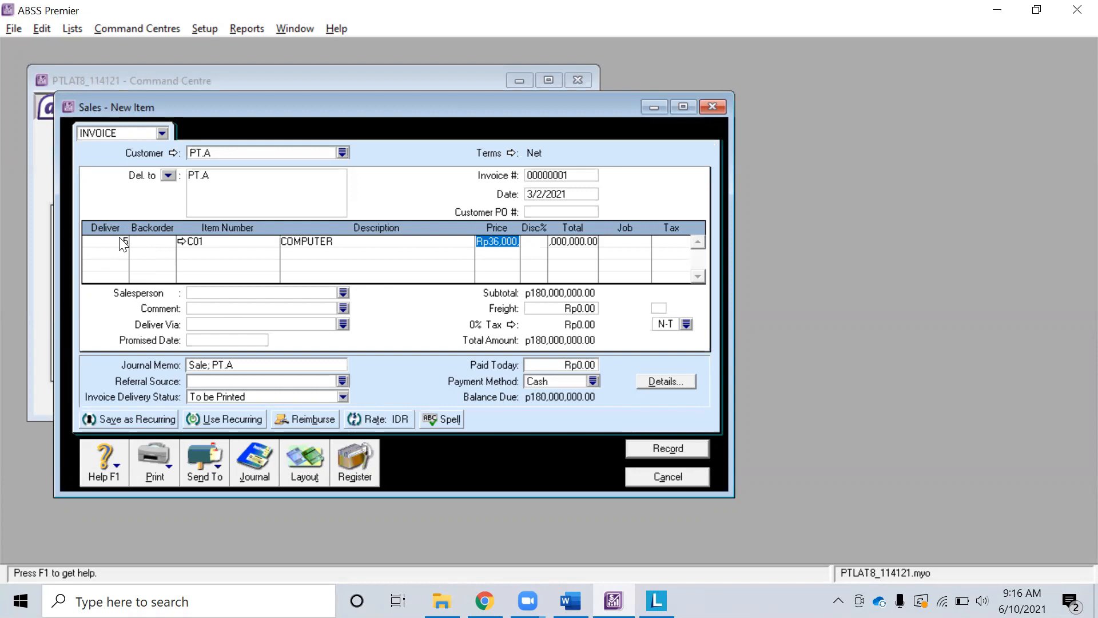
{"action": "key", "text": "Tab"}
{"action": "key", "text": "Tab"}
{"action": "key", "text": "Tab"}
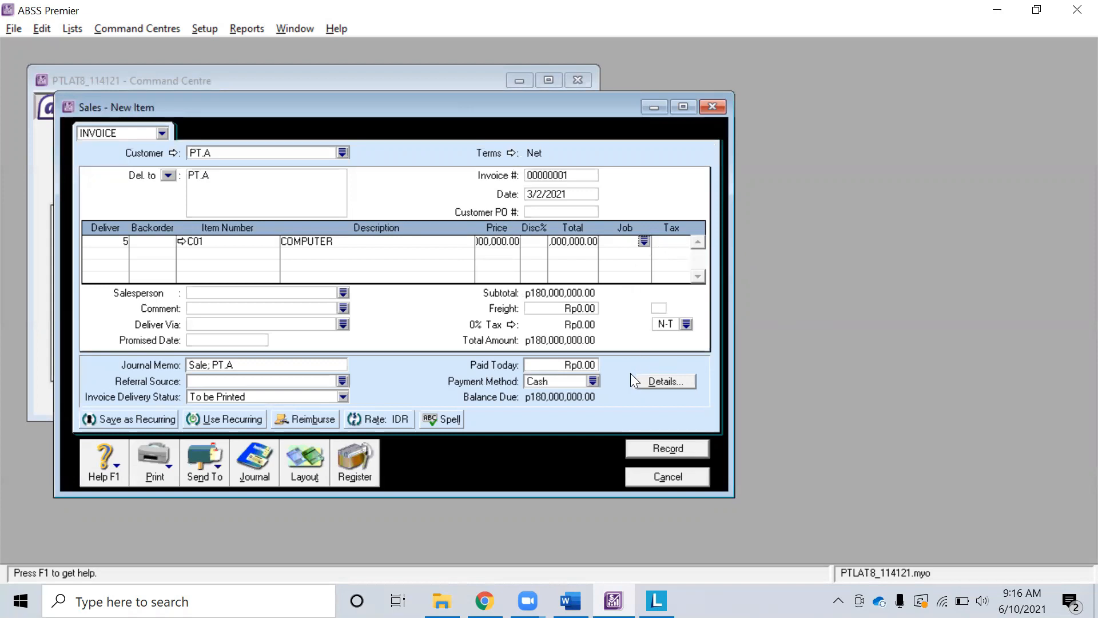
Enter PT.A's down payment from the exercise as Rp1,000,000 paid today in cash.
{"action": "key", "text": "alt+Tab"}
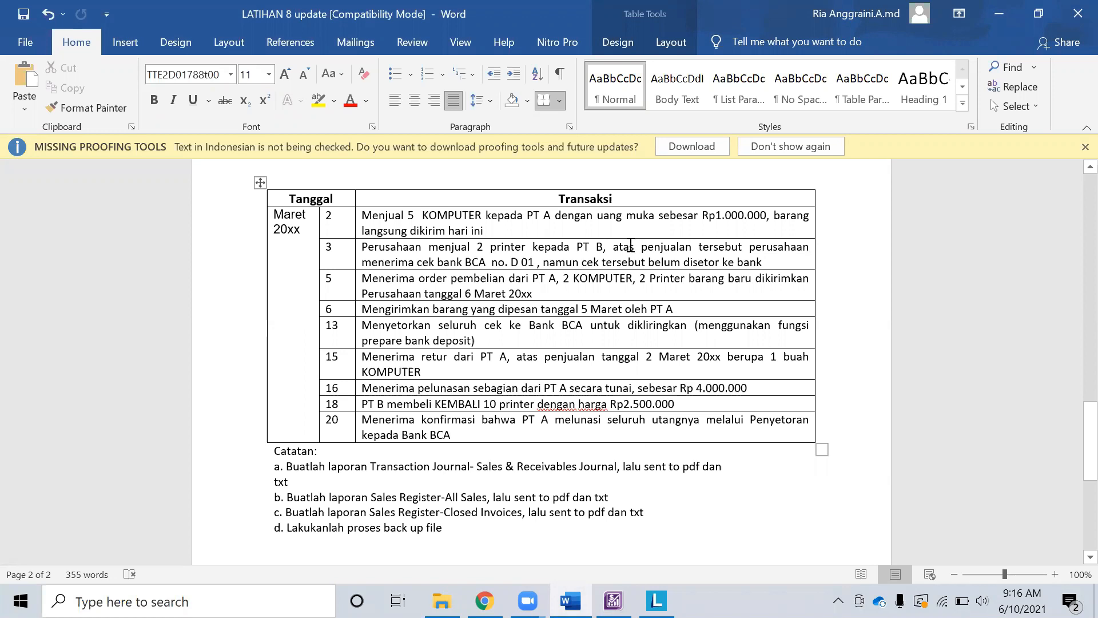
{"action": "key", "text": "alt+Tab"}
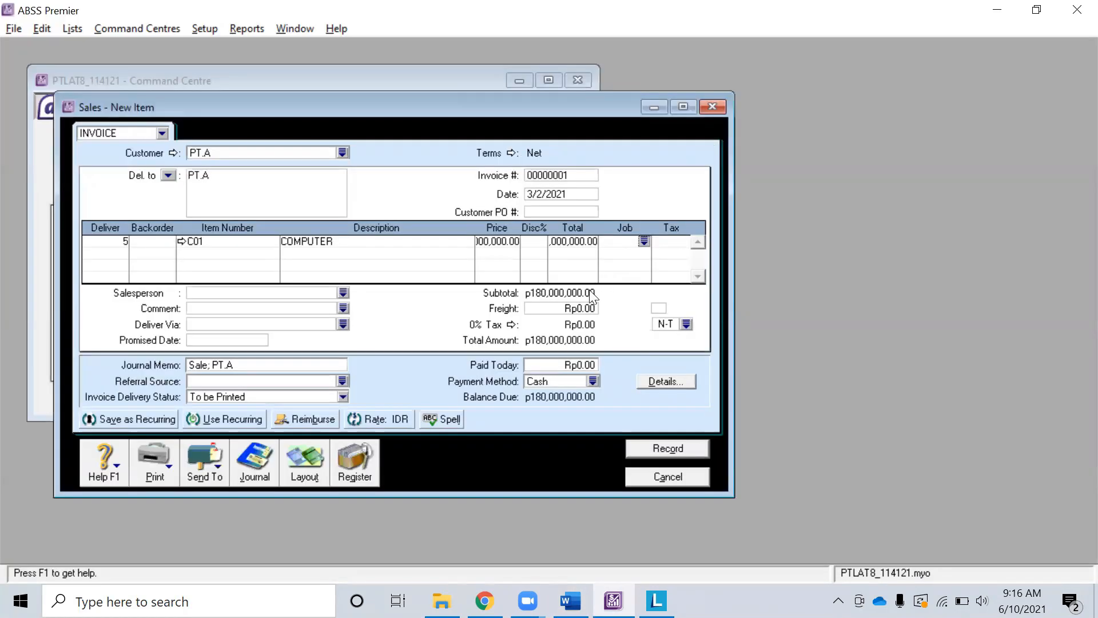
{"action": "left_click", "coordinate": [563, 366]}
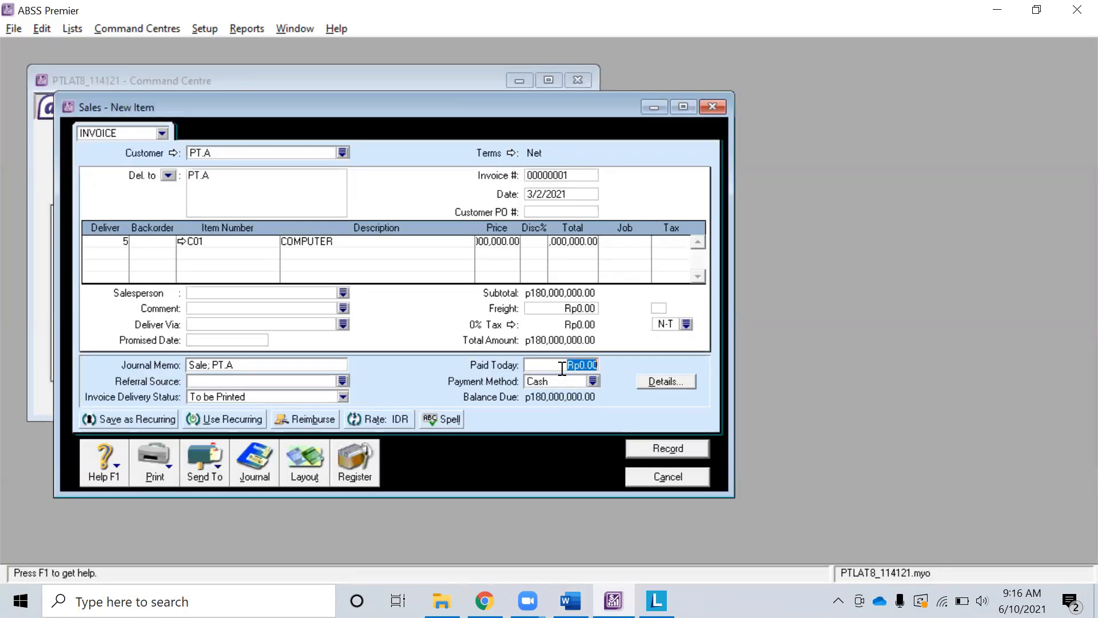
{"action": "type", "text": "1000000"}
{"action": "key", "text": "Tab"}
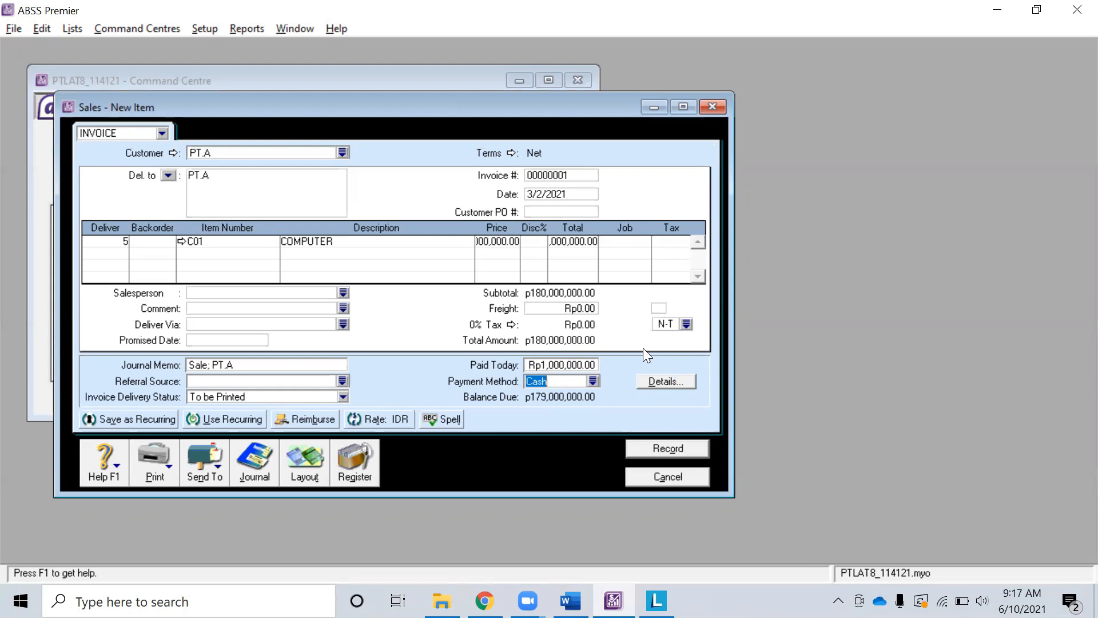
Review the journal recap of the PT.A sale and record the invoice.
{"action": "key", "text": "ctrl+r"}
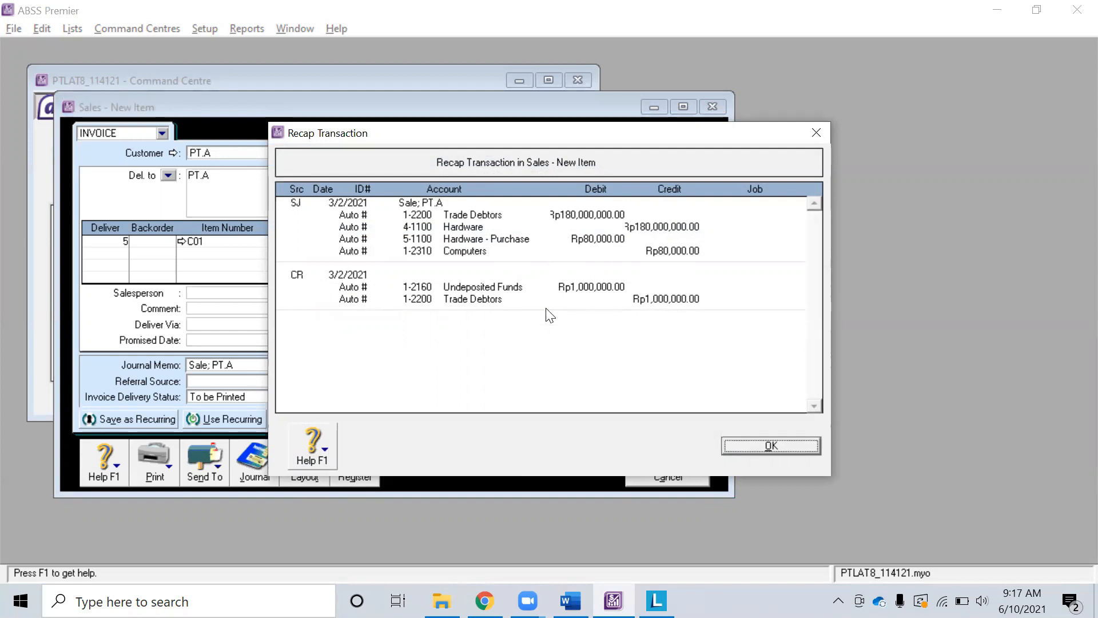
{"action": "left_click", "coordinate": [766, 446]}
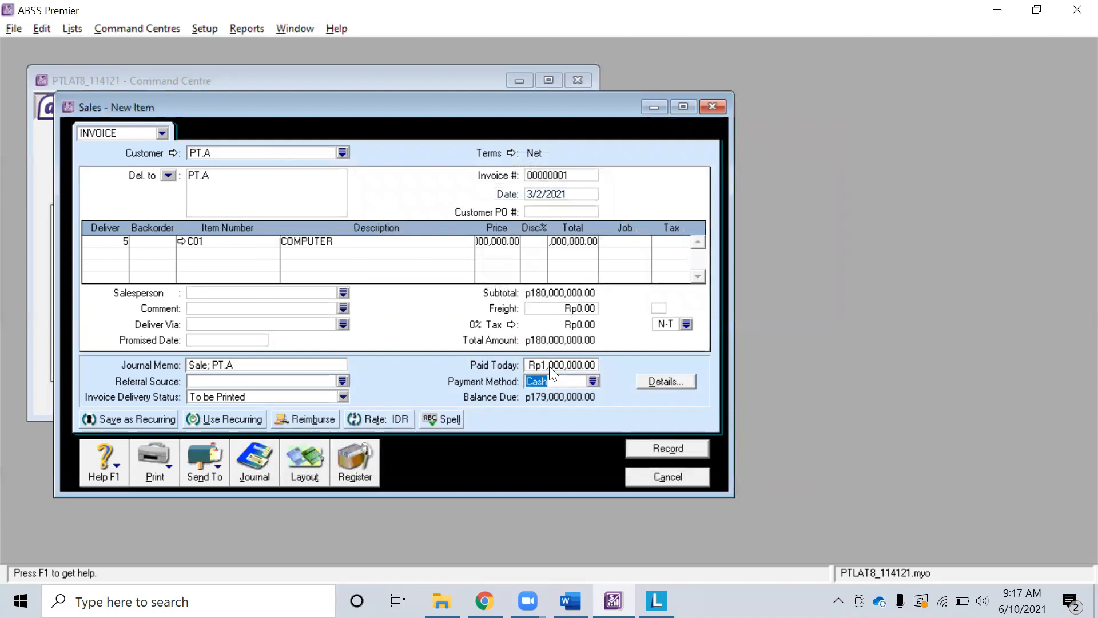
{"action": "left_click", "coordinate": [665, 450]}
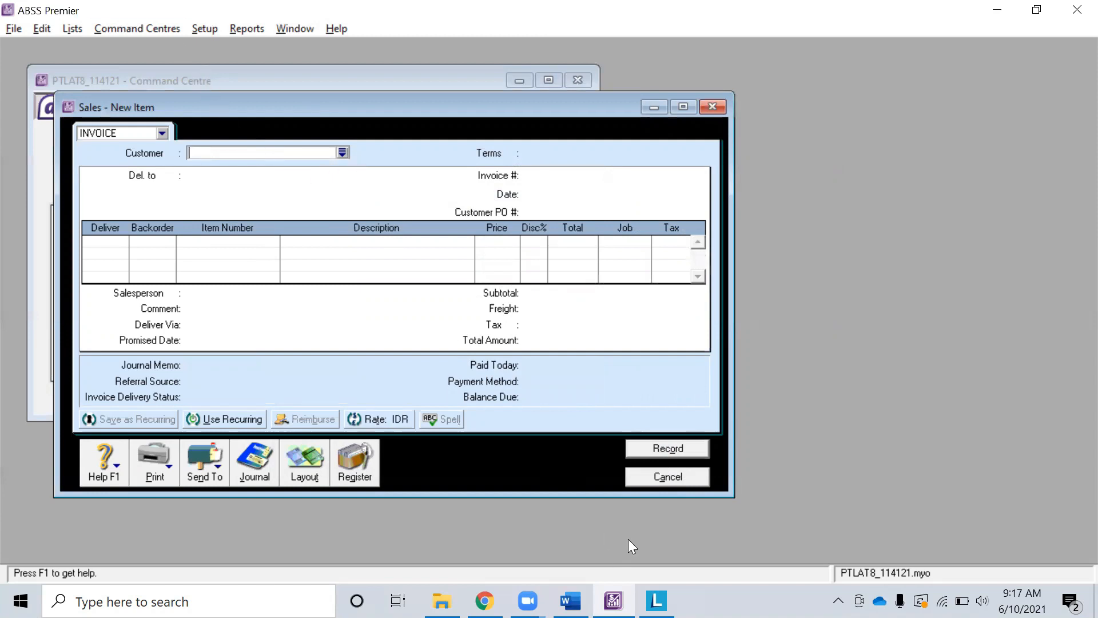
Check the 3 March transaction in the Word exercise and start an invoice for PT.B with C.O.D. credit terms.
{"action": "key", "text": "alt+Tab"}
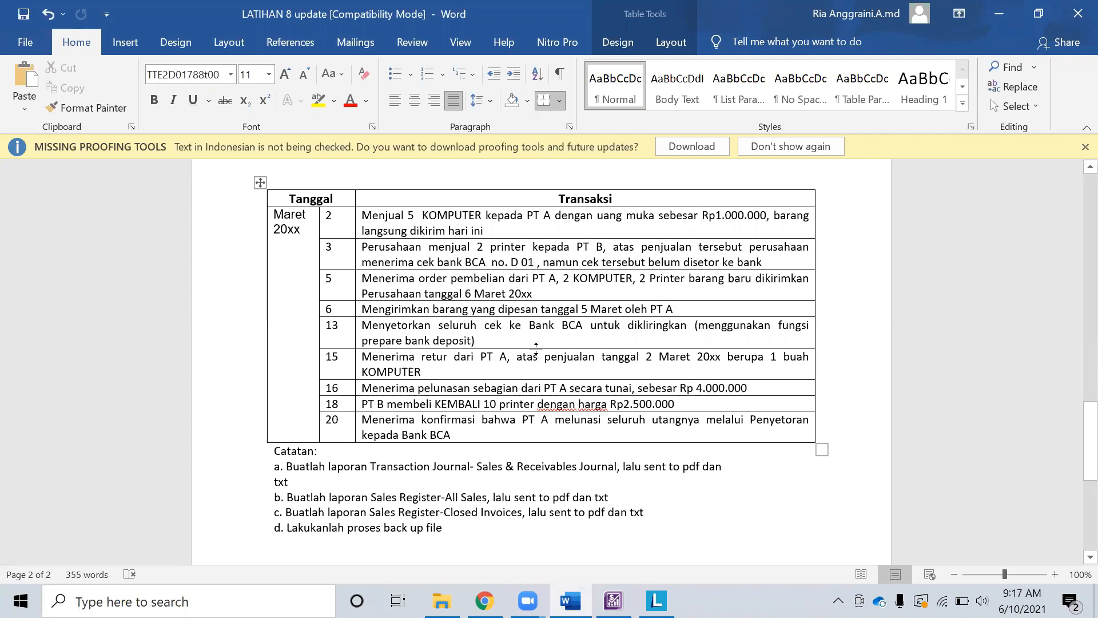
{"action": "key", "text": "alt+Tab"}
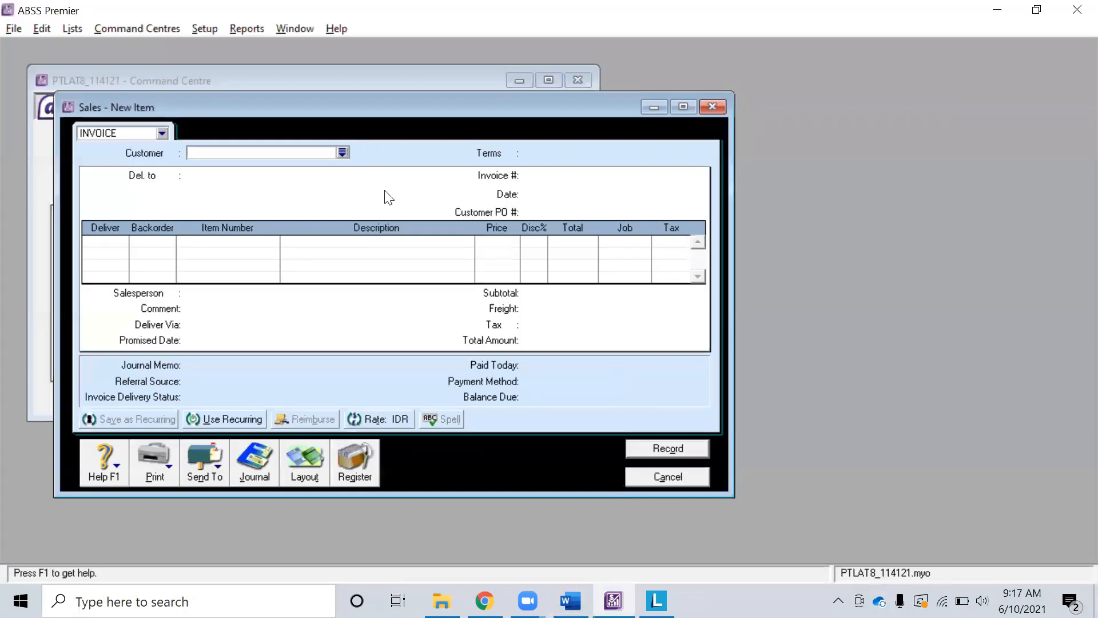
{"action": "left_click", "coordinate": [342, 153]}
{"action": "left_click", "coordinate": [431, 218]}
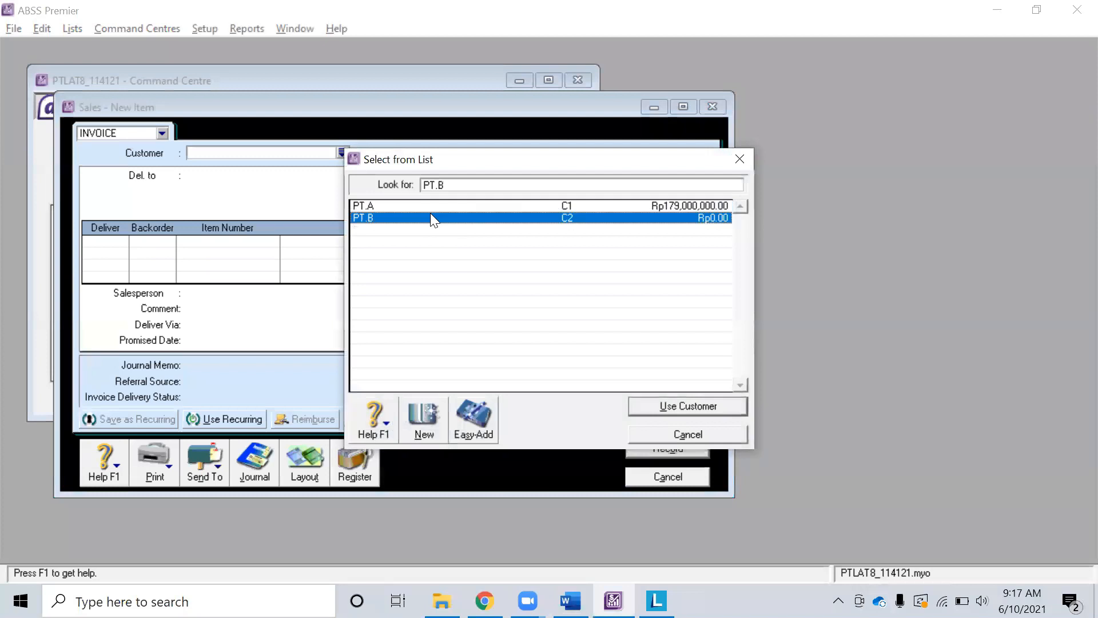
{"action": "double_click", "coordinate": [431, 216]}
{"action": "key", "text": "alt+Tab"}
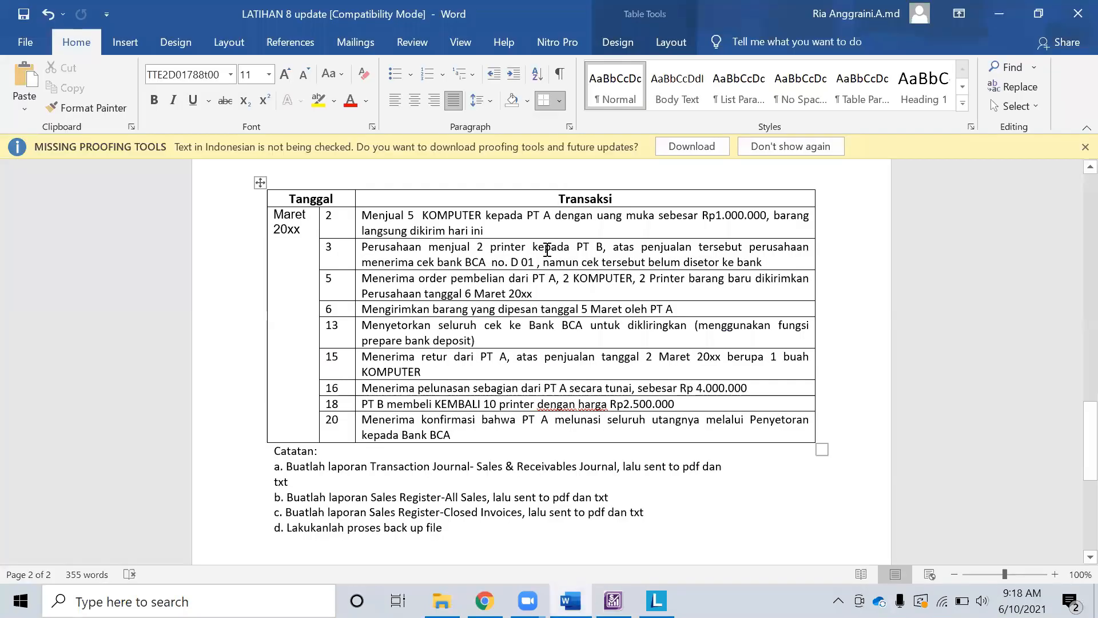
{"action": "key", "text": "alt+Tab"}
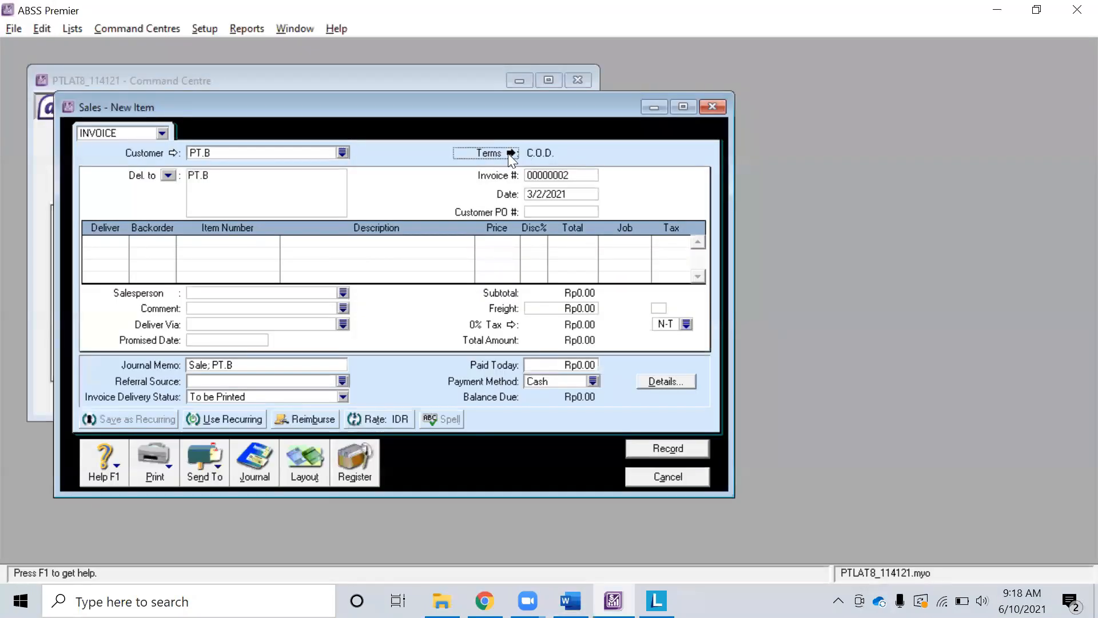
{"action": "left_click", "coordinate": [511, 154]}
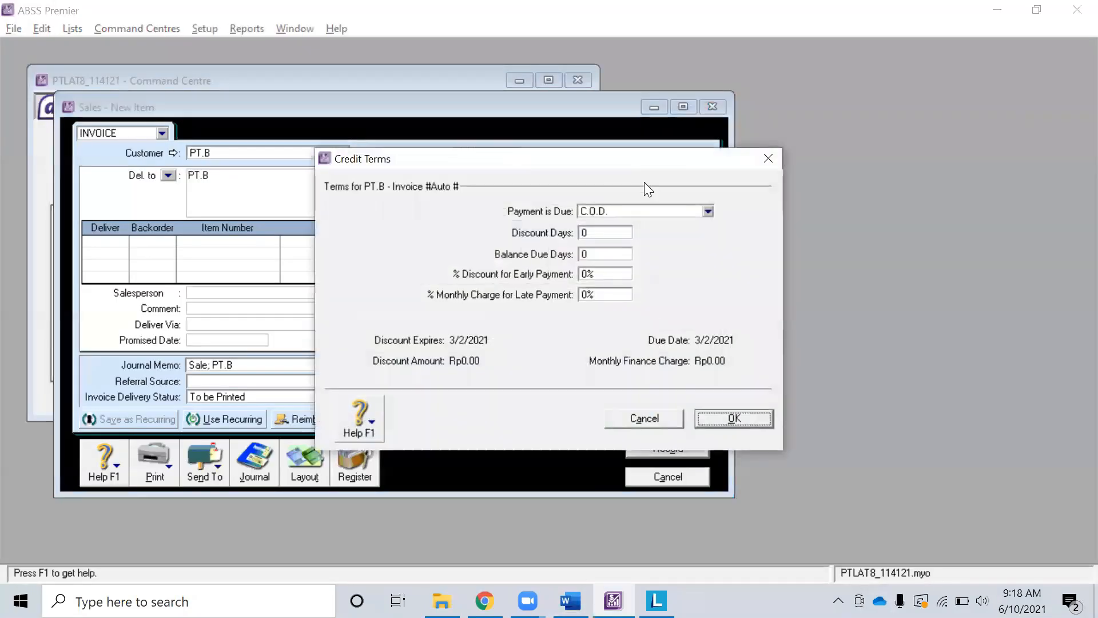
{"action": "left_click", "coordinate": [727, 422]}
Set the PT.B invoice date to 3/3/2021.
{"action": "left_click", "coordinate": [543, 194]}
{"action": "left_click", "coordinate": [543, 195]}
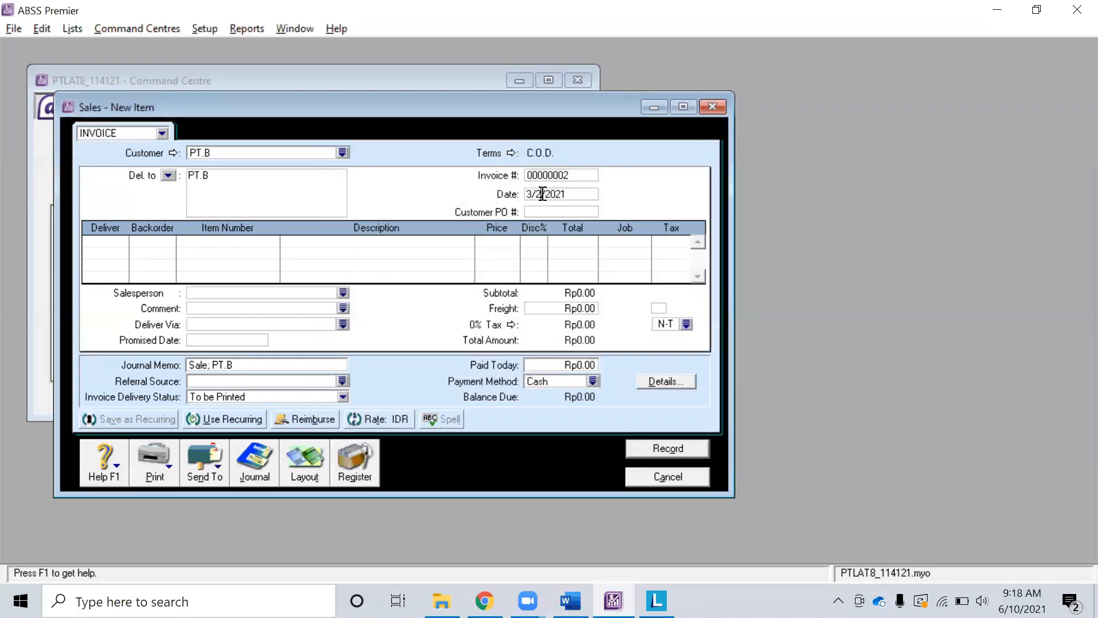
{"action": "key", "text": "BackSpace"}
{"action": "type", "text": "3"}
{"action": "key", "text": "Tab"}
{"action": "key", "text": "Tab"}
Add a line to the PT.B invoice for 2 units of item P01 PRINTER, following the exercise.
{"action": "key", "text": "alt+Tab"}
{"action": "key", "text": "alt+Tab"}
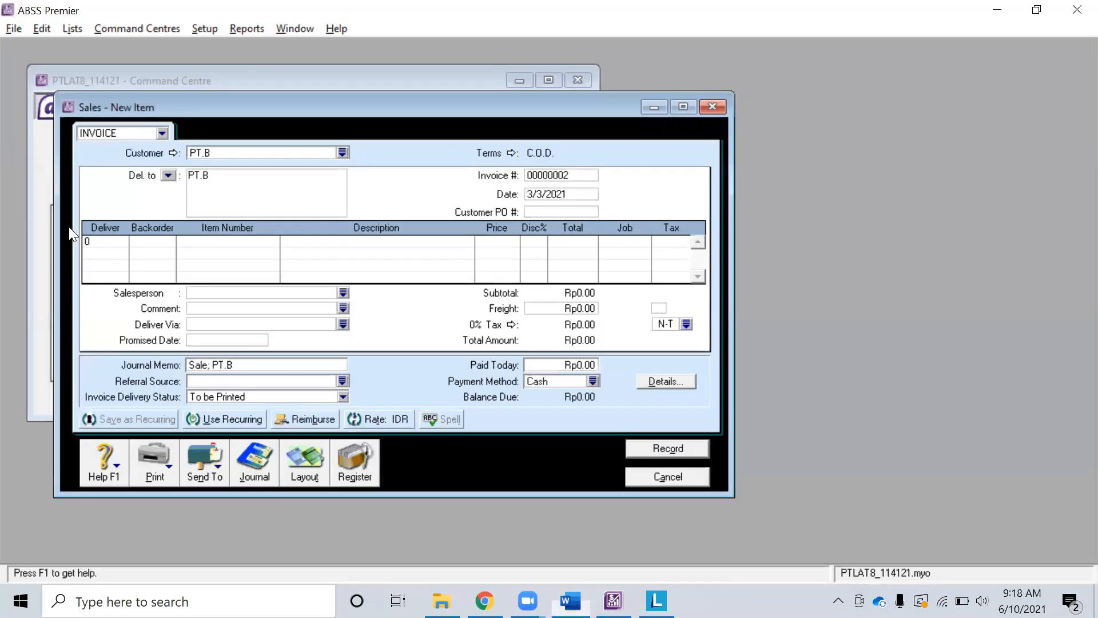
{"action": "type", "text": "2"}
{"action": "key", "text": "Tab"}
{"action": "key", "text": "Tab"}
{"action": "double_click", "coordinate": [455, 221]}
{"action": "key", "text": "Tab"}
{"action": "key", "text": "Tab"}
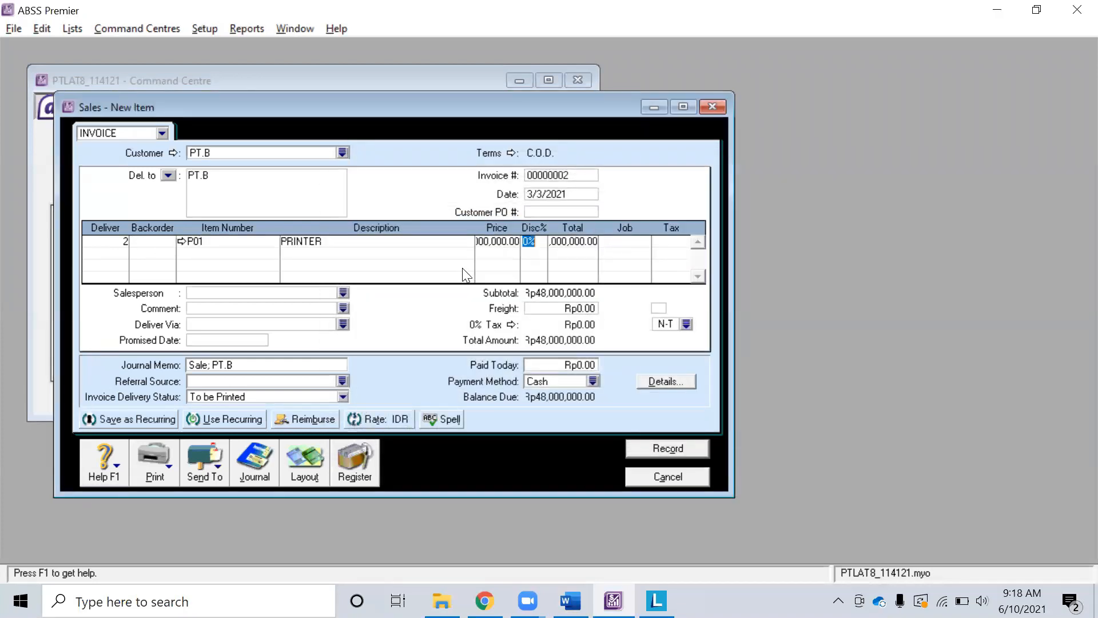
{"action": "key", "text": "Tab"}
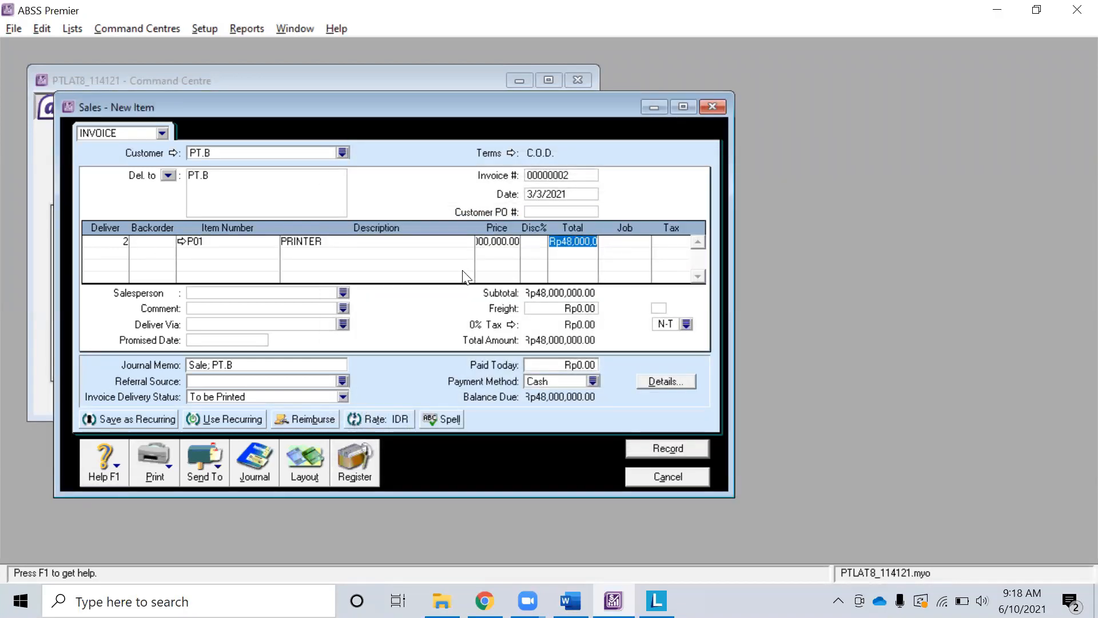
Check the printer line's unit price and discard the unrecorded PT.B invoice.
{"action": "left_click", "coordinate": [501, 242]}
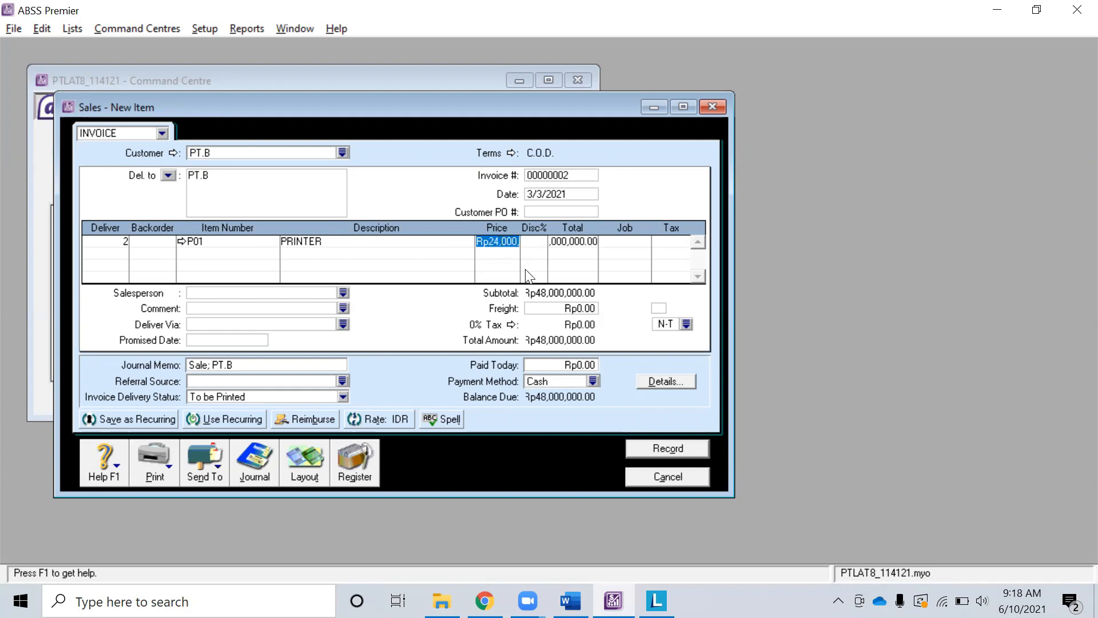
{"action": "left_click", "coordinate": [680, 477]}
{"action": "left_click", "coordinate": [486, 375]}
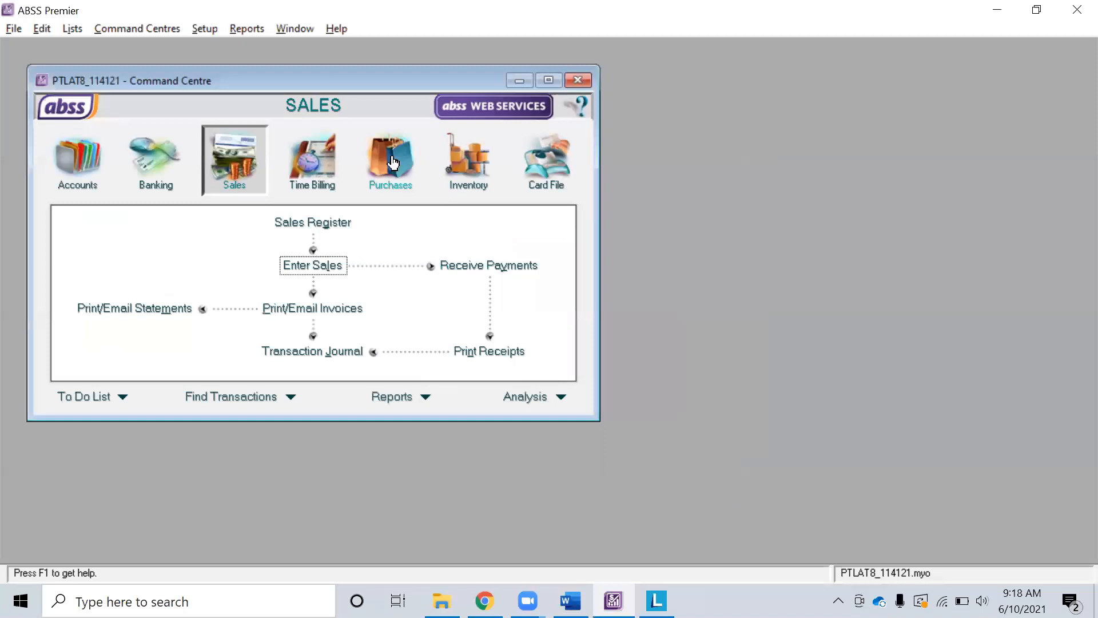
Set the base selling price of inventory item P01 PRINTER to Rp2,400,000.
{"action": "left_click", "coordinate": [467, 158]}
{"action": "left_click", "coordinate": [313, 265]}
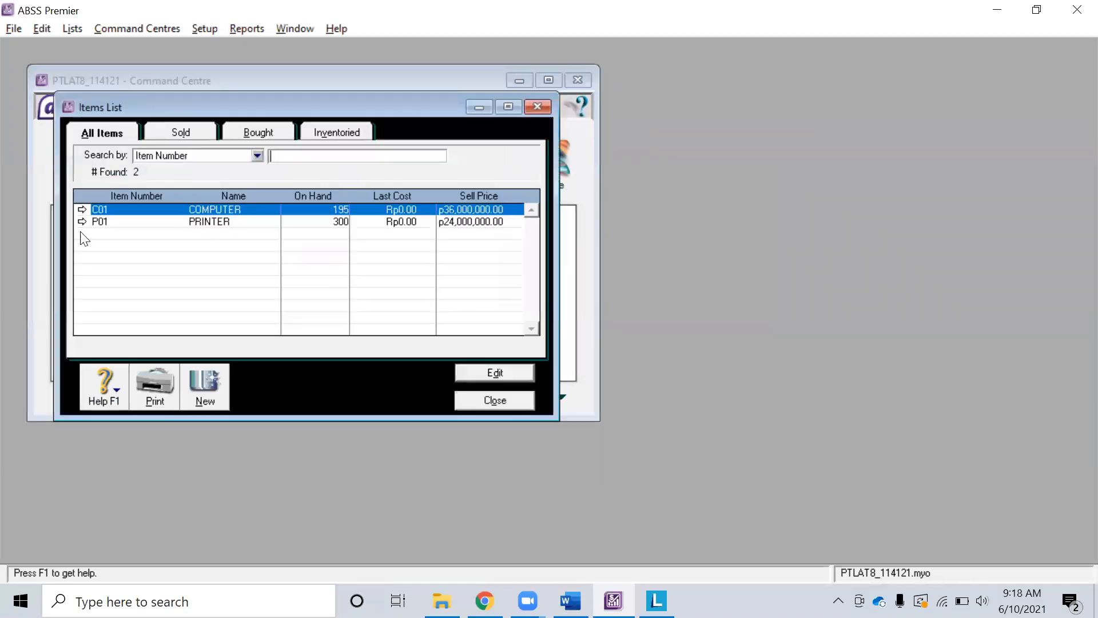
{"action": "left_click", "coordinate": [80, 209]}
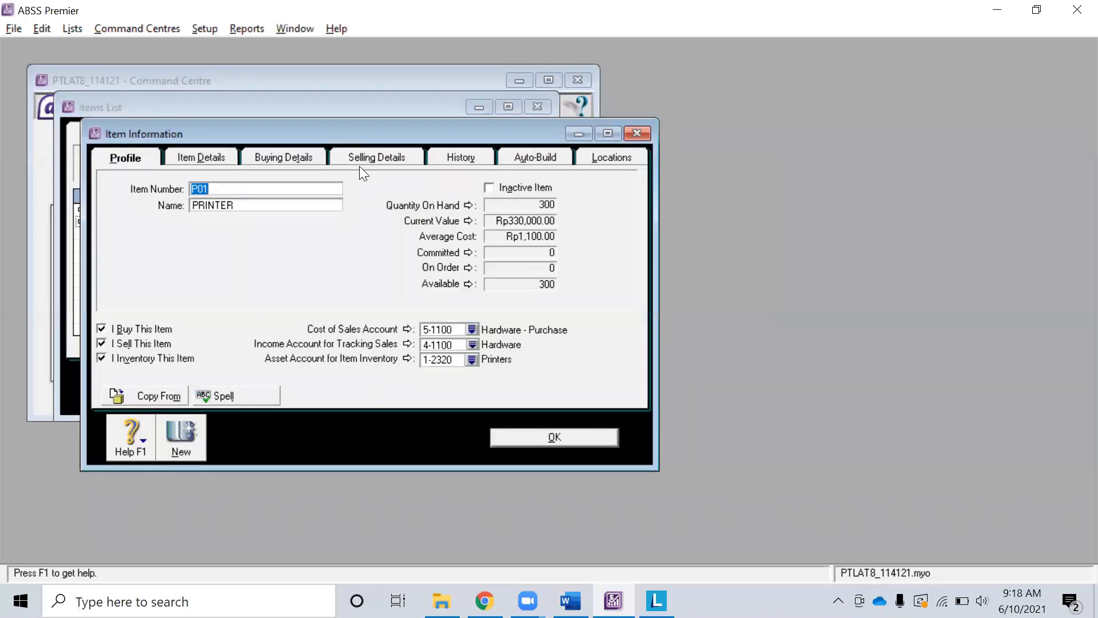
{"action": "left_click", "coordinate": [364, 157]}
{"action": "left_click", "coordinate": [287, 191]}
{"action": "left_click", "coordinate": [299, 193]}
{"action": "key", "text": "BackSpace"}
{"action": "key", "text": "Tab"}
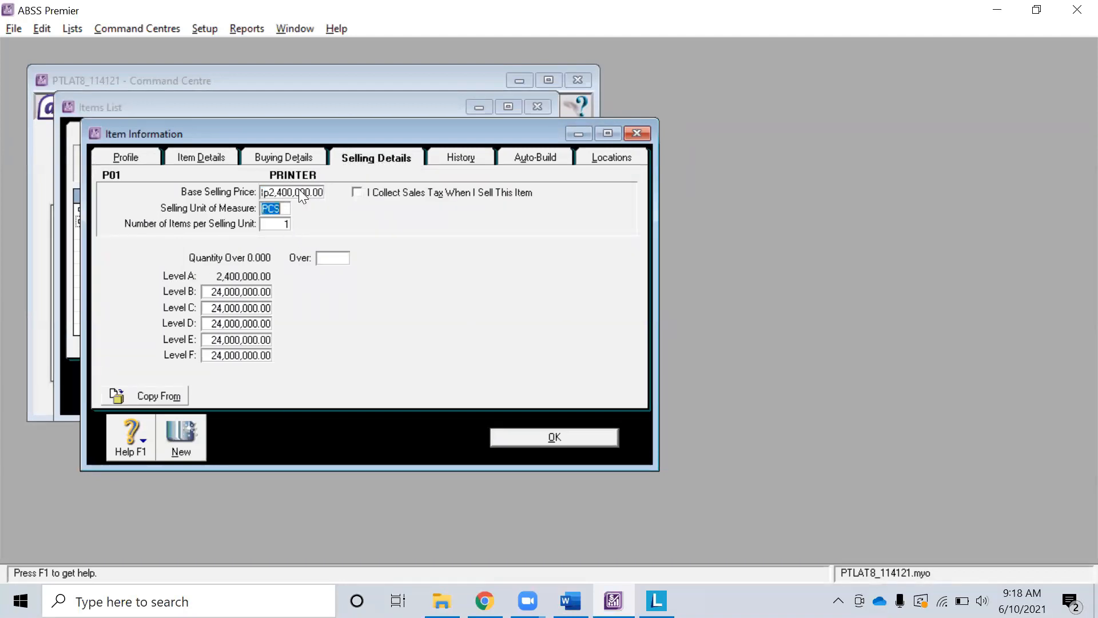
Clear the PRINTER item's Level B to Level F selling prices, save the item, and close the Items List.
{"action": "left_click", "coordinate": [255, 292]}
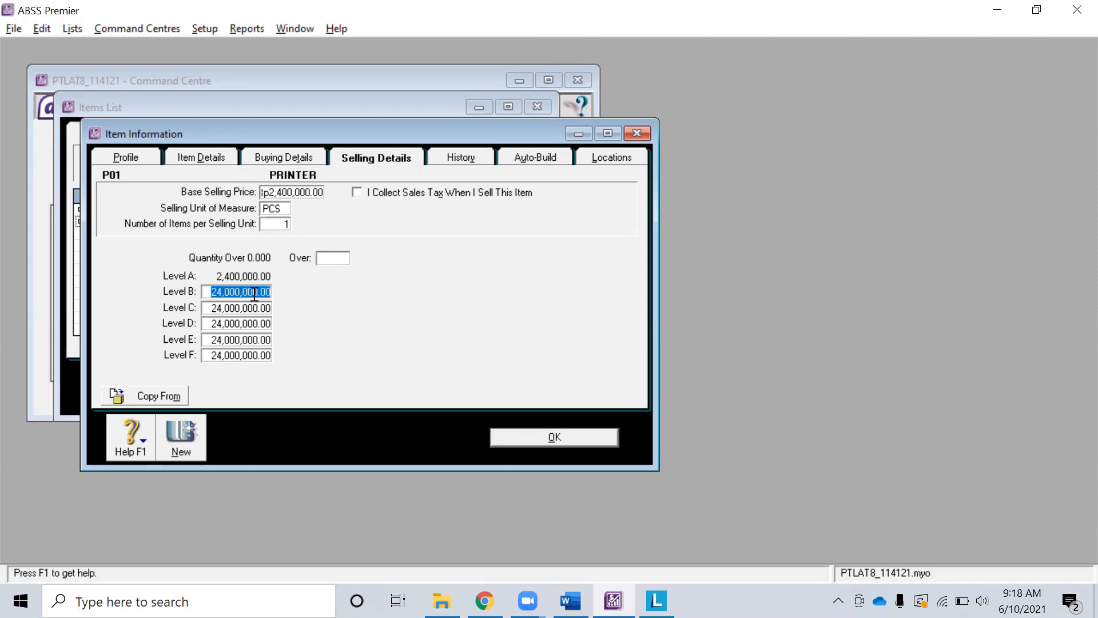
{"action": "key", "text": "BackSpace"}
{"action": "key", "text": "Tab"}
{"action": "key", "text": "BackSpace"}
{"action": "key", "text": "Tab"}
{"action": "key", "text": "BackSpace"}
{"action": "key", "text": "Tab"}
{"action": "key", "text": "BackSpace"}
{"action": "key", "text": "Tab"}
{"action": "key", "text": "BackSpace"}
{"action": "key", "text": "Tab"}
{"action": "left_click", "coordinate": [554, 435]}
{"action": "left_click", "coordinate": [501, 404]}
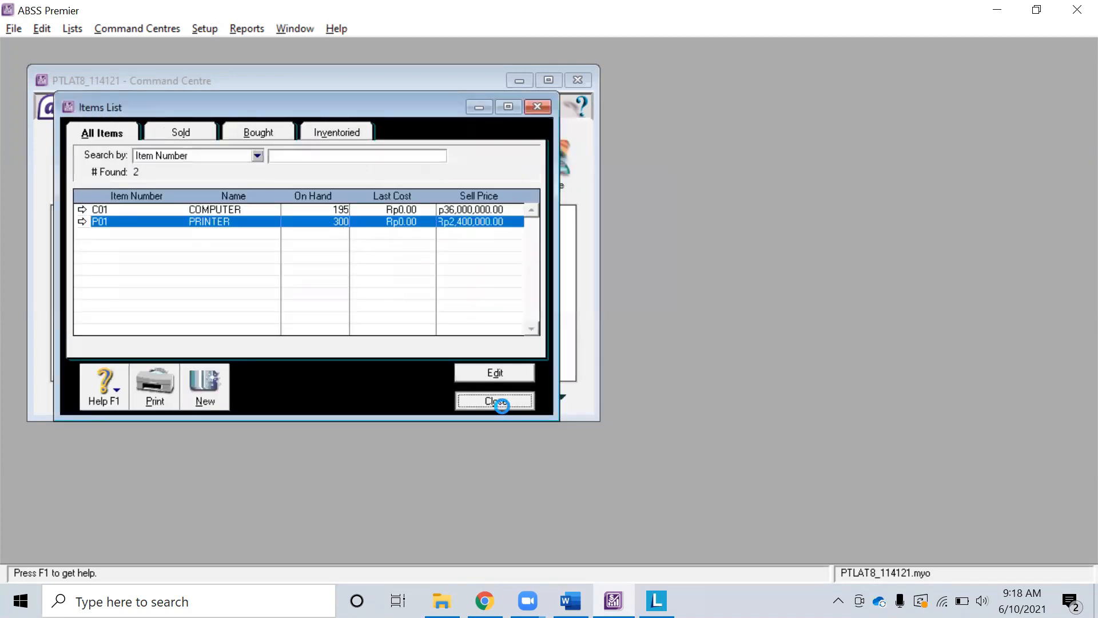
Start a new sales invoice for customer PT.B.
{"action": "left_click", "coordinate": [226, 182]}
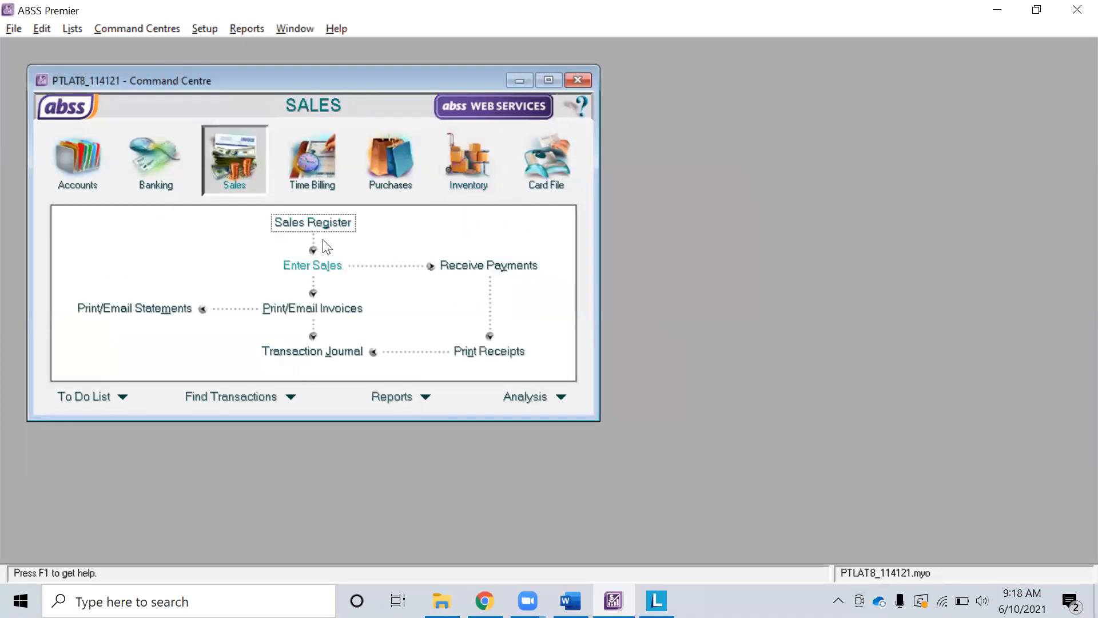
{"action": "left_click", "coordinate": [330, 263]}
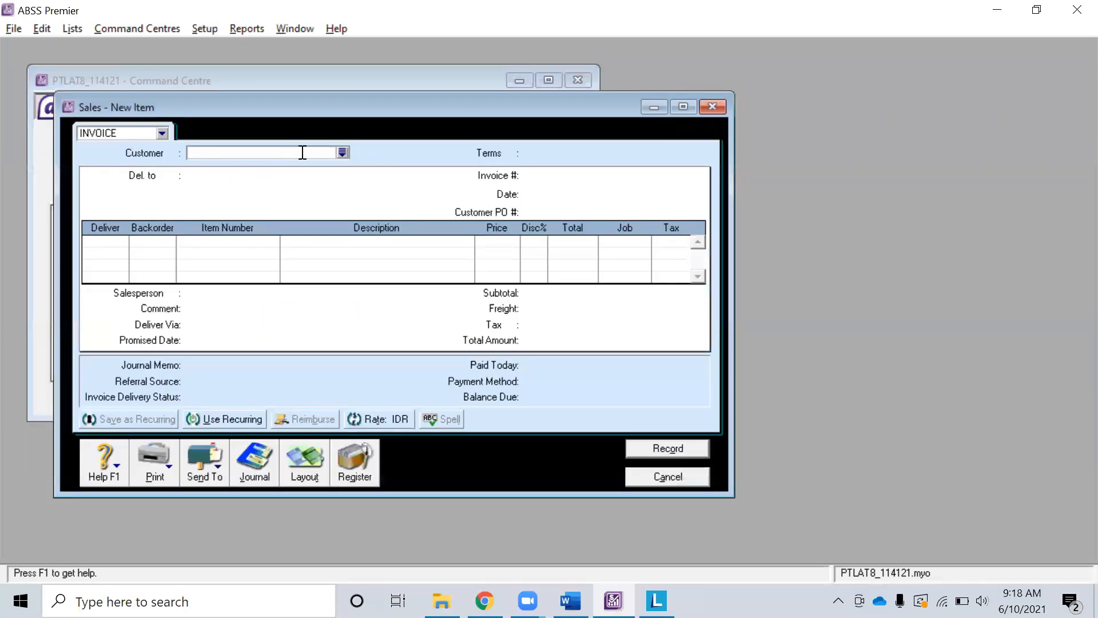
{"action": "left_click", "coordinate": [342, 152]}
{"action": "double_click", "coordinate": [376, 220]}
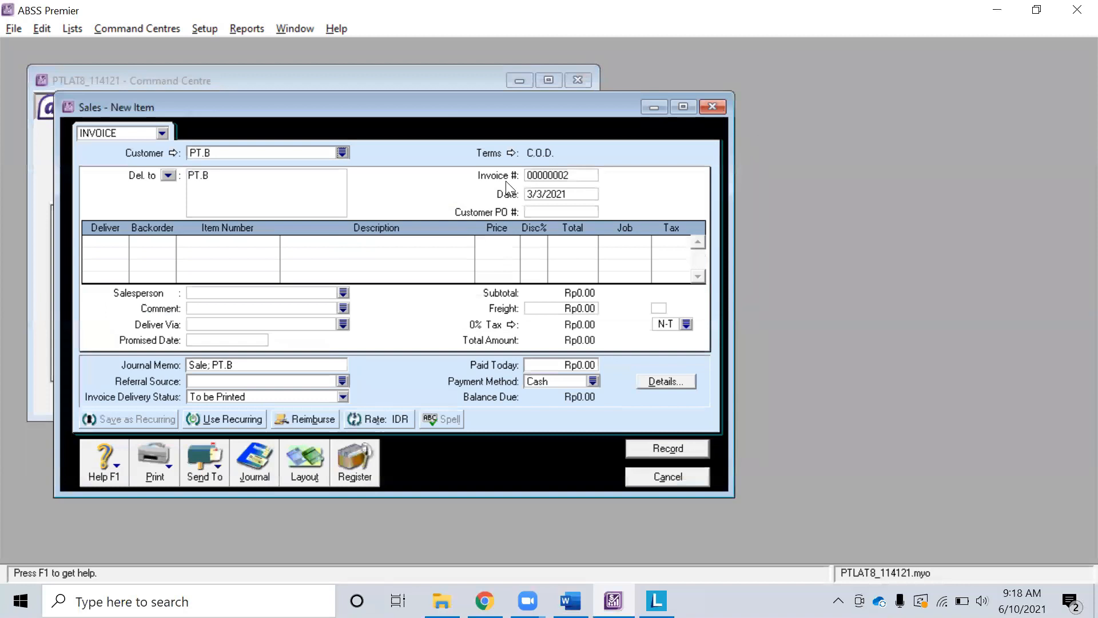
Add 2 units of item P01 PRINTER to PT.B's invoice at the item's set price.
{"action": "left_click", "coordinate": [111, 245]}
{"action": "key", "text": "alt+Tab"}
{"action": "key", "text": "alt+Tab"}
{"action": "type", "text": "2"}
{"action": "key", "text": "Tab"}
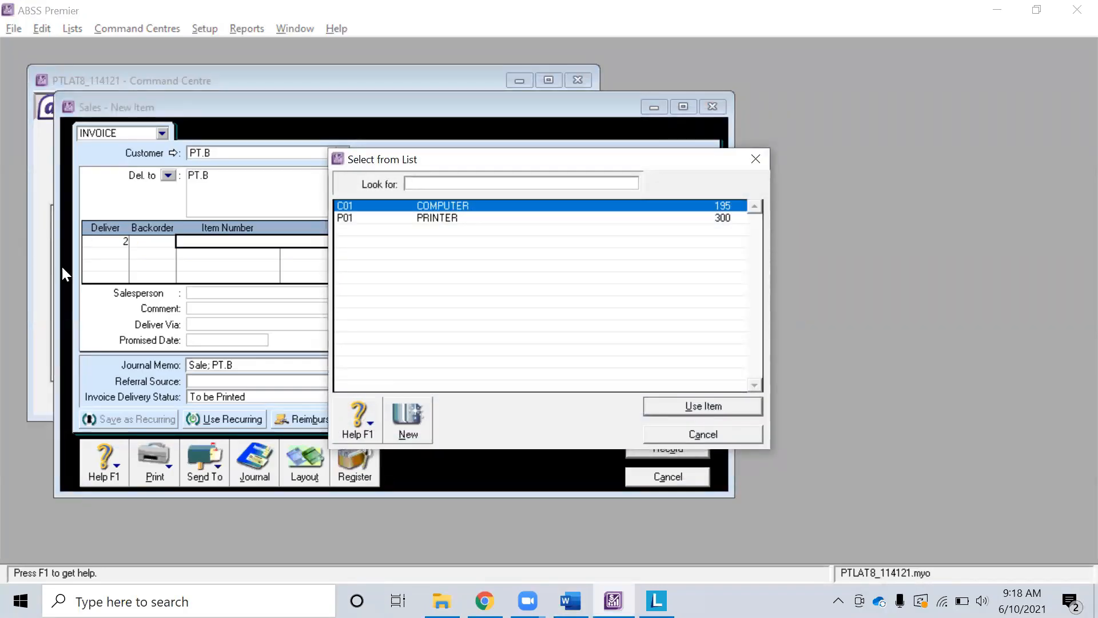
{"action": "double_click", "coordinate": [424, 219]}
{"action": "key", "text": "Tab"}
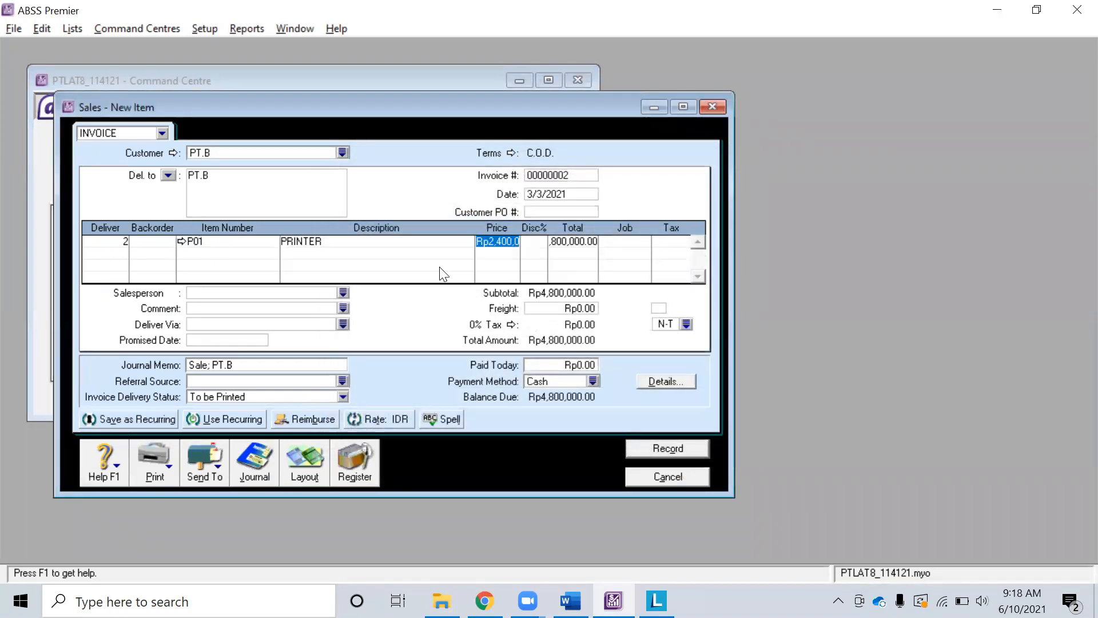
{"action": "key", "text": "Tab"}
{"action": "key", "text": "Tab"}
{"action": "key", "text": "Tab"}
Set the amount paid today on PT.B's invoice to Rp4,800,000 with Cheque as the payment method.
{"action": "key", "text": "alt+Tab"}
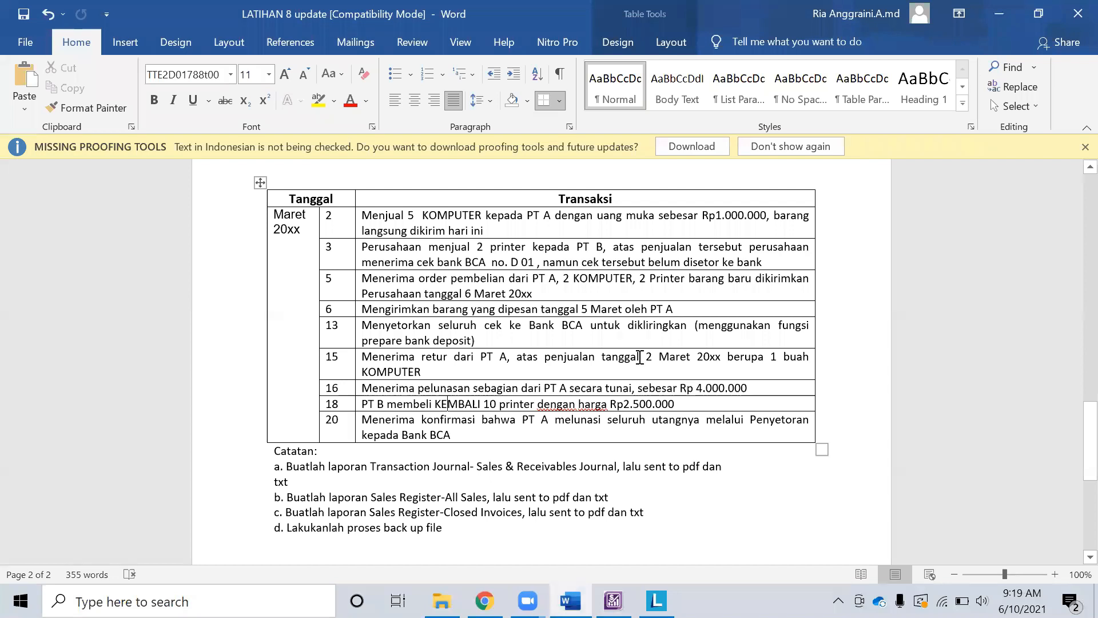
{"action": "key", "text": "alt+Tab"}
{"action": "left_click", "coordinate": [566, 363]}
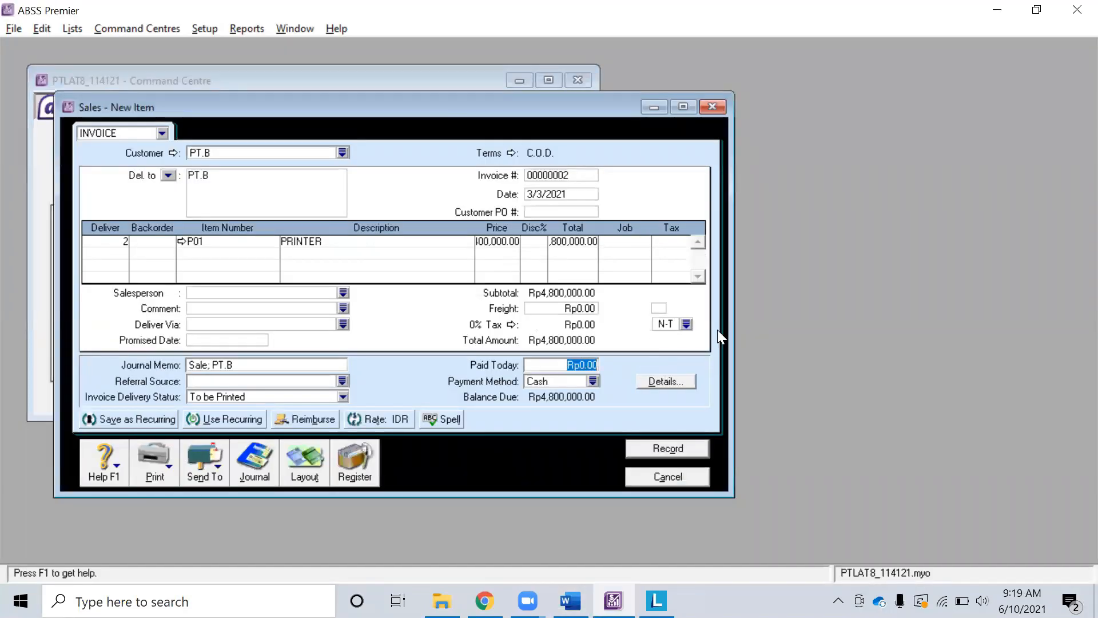
{"action": "type", "text": "4800000"}
{"action": "key", "text": "Tab"}
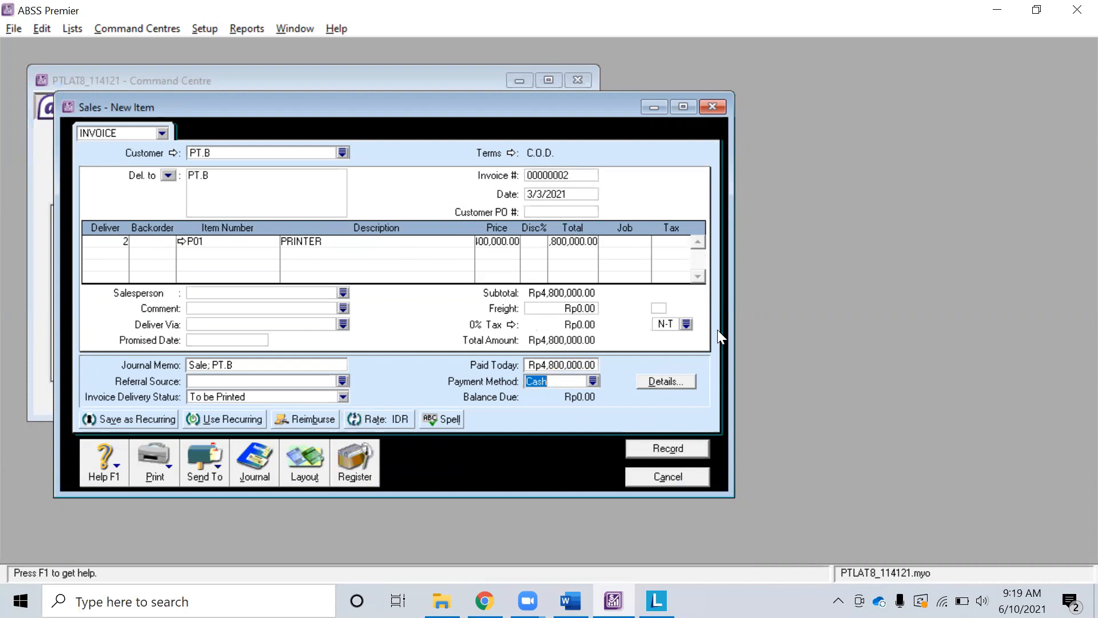
{"action": "left_click", "coordinate": [593, 381]}
{"action": "left_click", "coordinate": [374, 229]}
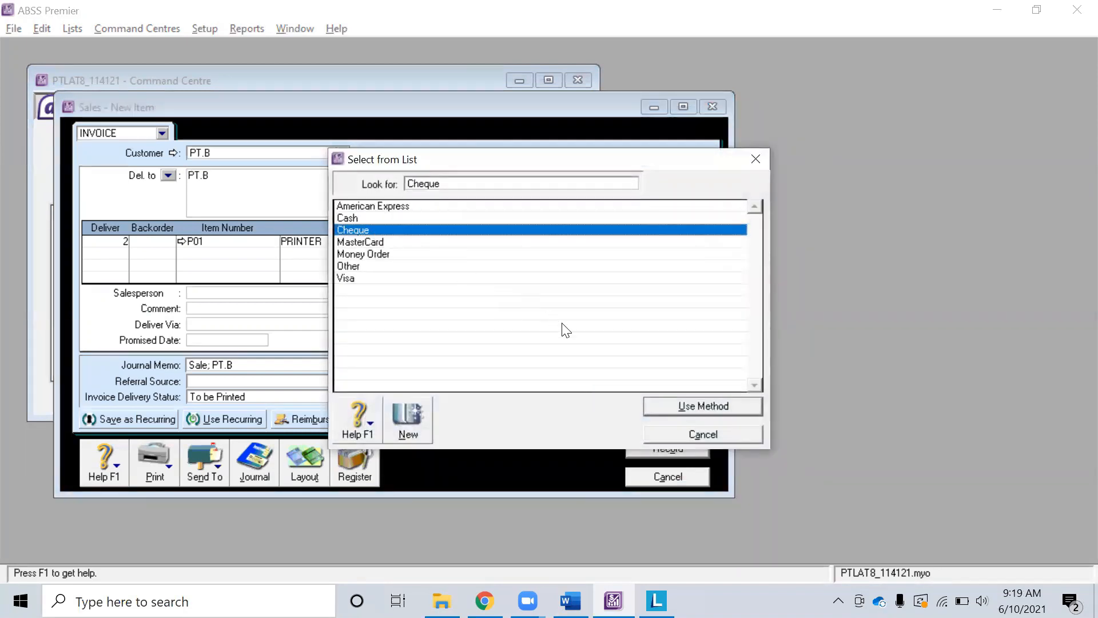
{"action": "left_click", "coordinate": [725, 405]}
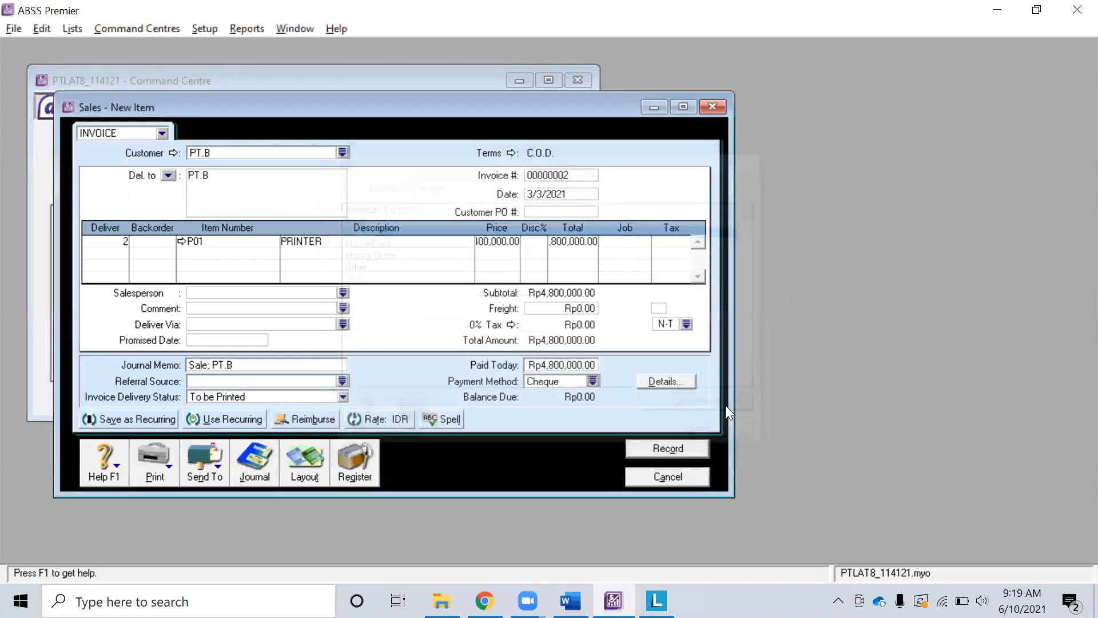
Enter cheque number D-01 in the invoice's payment details, keeping the payment grouped with Undeposited Funds.
{"action": "left_click", "coordinate": [667, 381]}
{"action": "left_click", "coordinate": [473, 262]}
{"action": "key", "text": "alt+Tab"}
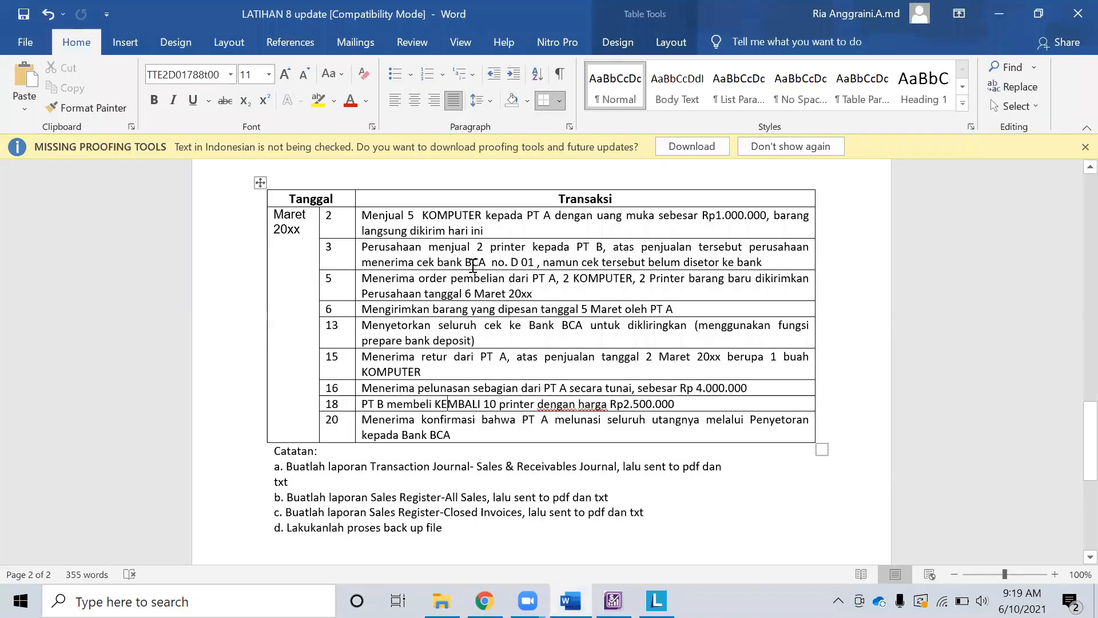
{"action": "left_click_drag", "start_coordinate": [493, 262], "coordinate": [536, 266]}
{"action": "key", "text": "alt+Tab"}
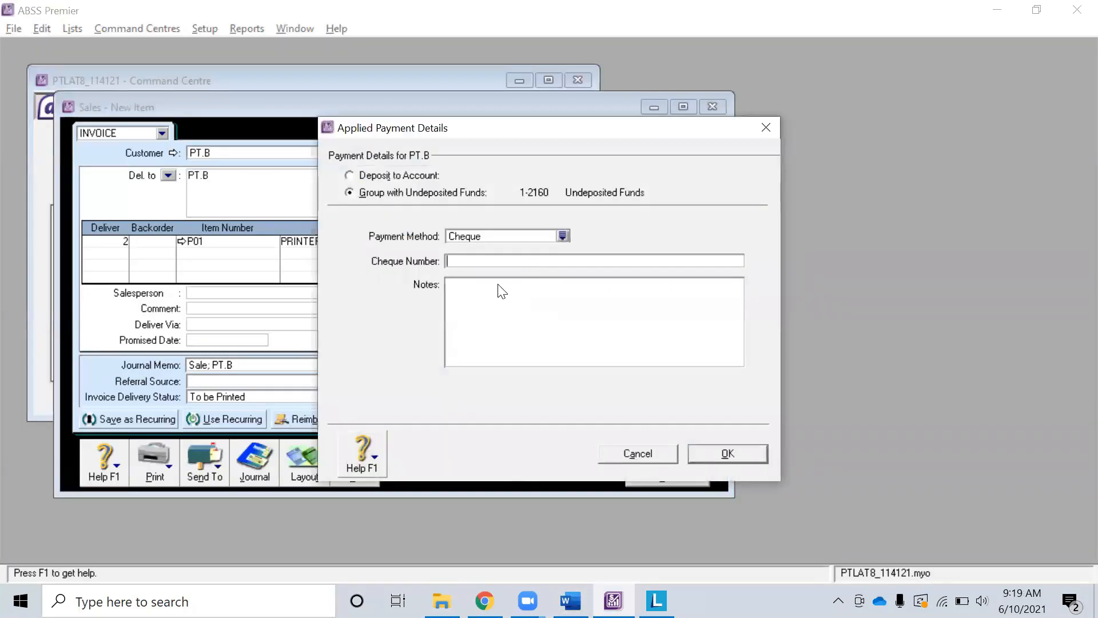
{"action": "left_click", "coordinate": [495, 298]}
{"action": "key", "text": "alt+Tab"}
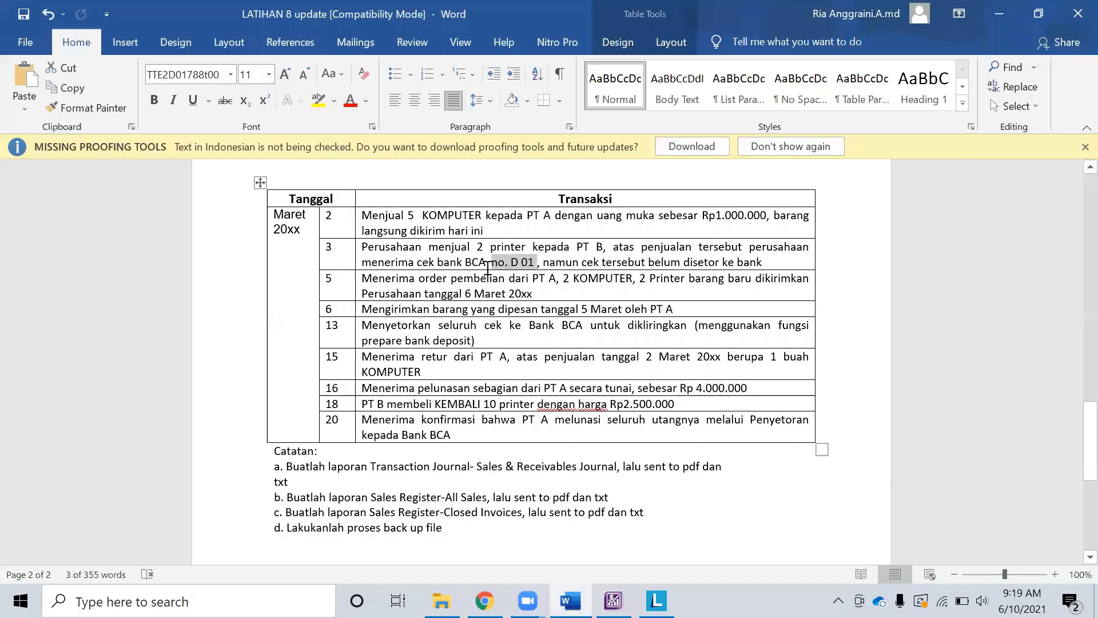
{"action": "key", "text": "alt+Tab"}
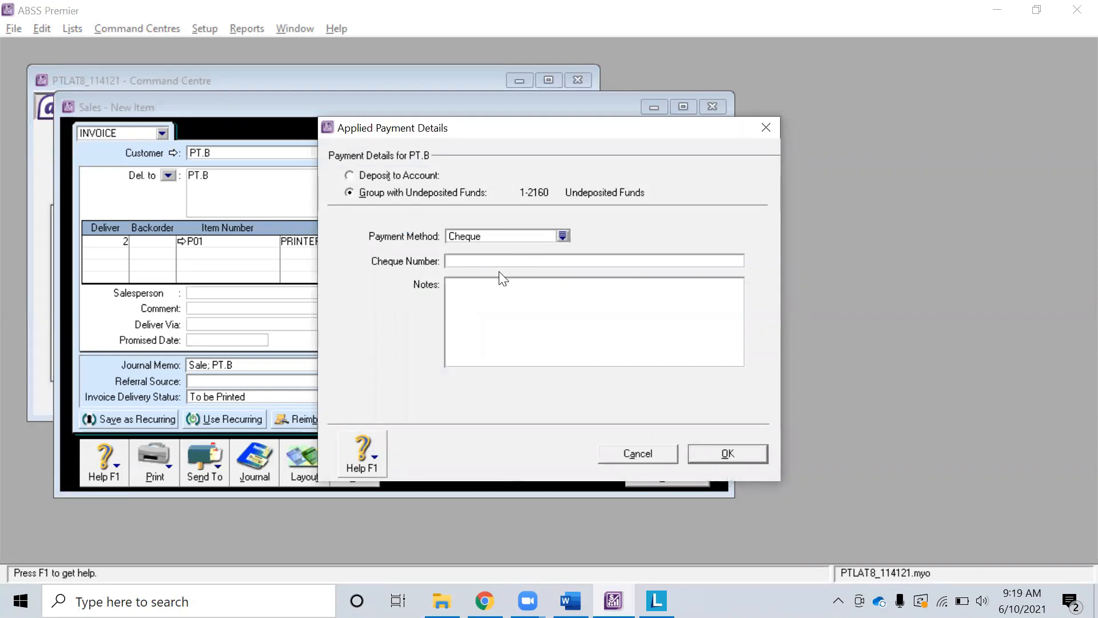
{"action": "key", "text": "alt+Tab"}
{"action": "key", "text": "alt+Tab"}
{"action": "type", "text": "D"}
{"action": "key", "text": "BackSpace"}
{"action": "left_click", "coordinate": [515, 261]}
{"action": "type", "text": "D-01"}
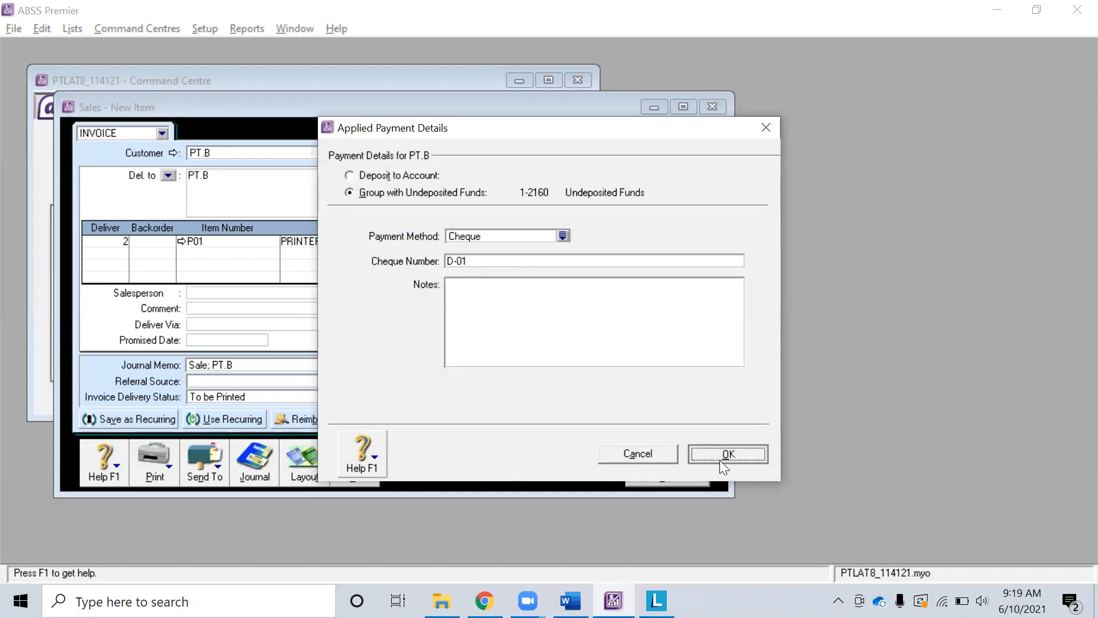
{"action": "left_click", "coordinate": [722, 458]}
Review the journal recap of PT.B's invoice, record the sale, and close the sales entry window.
{"action": "key", "text": "ctrl+r"}
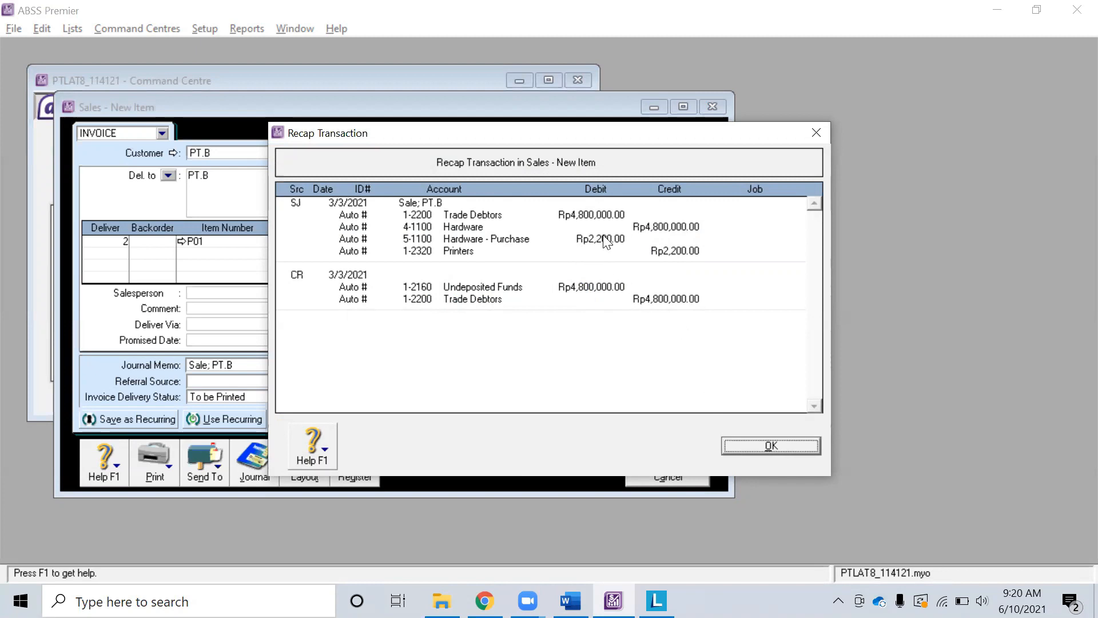
{"action": "left_click", "coordinate": [778, 446]}
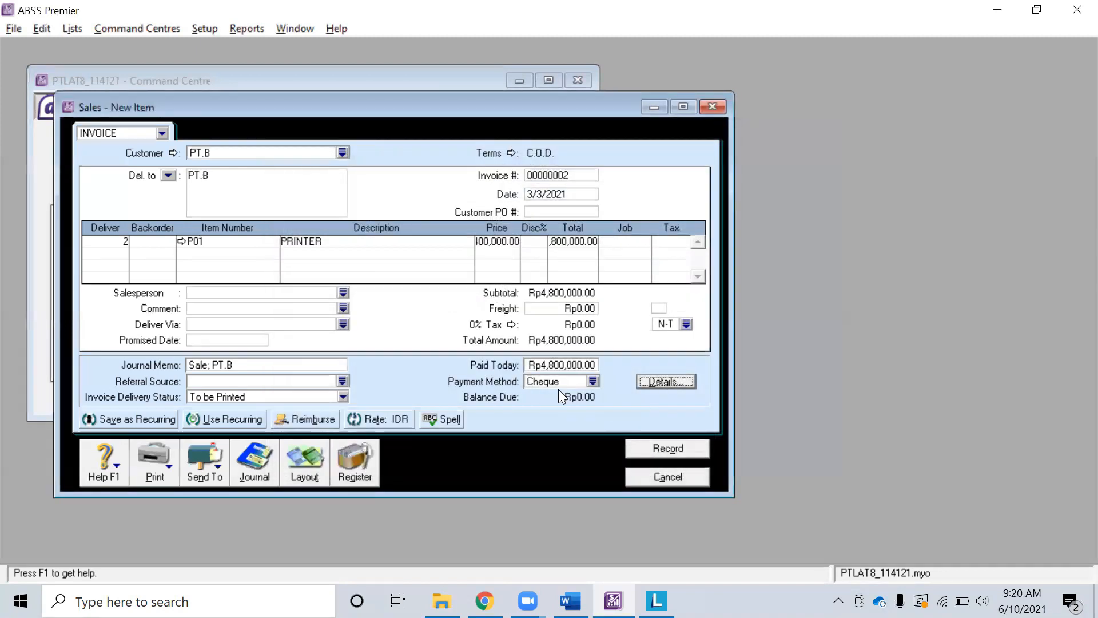
{"action": "left_click", "coordinate": [660, 450]}
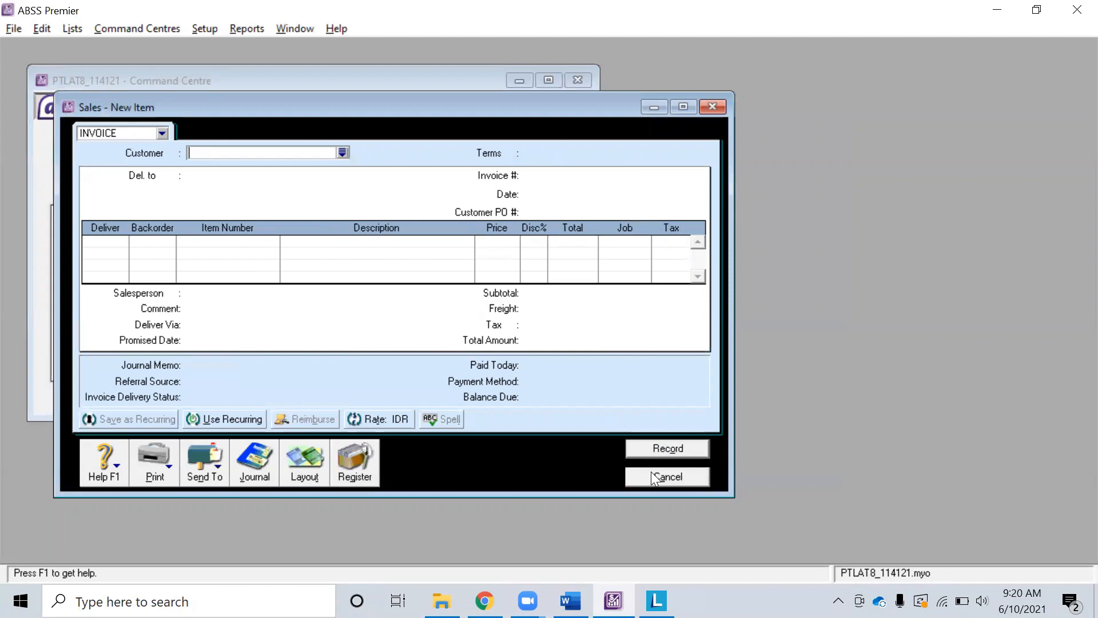
{"action": "left_click", "coordinate": [652, 474]}
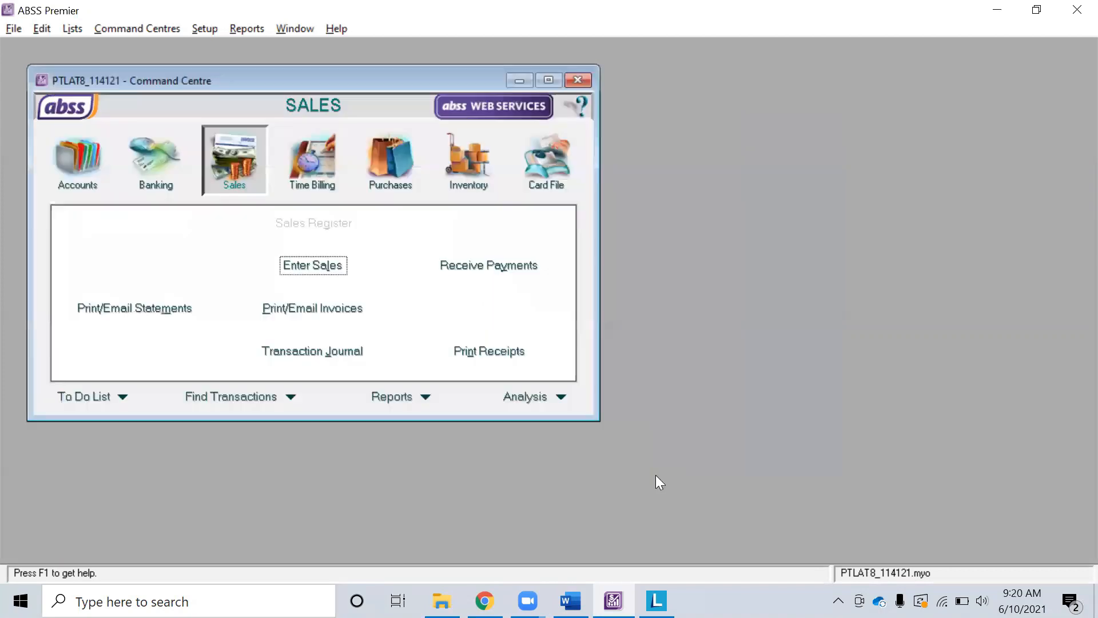
Open the OPENING BALANCE INVENTORY adjustment from the inventory transaction journal.
{"action": "left_click", "coordinate": [465, 152]}
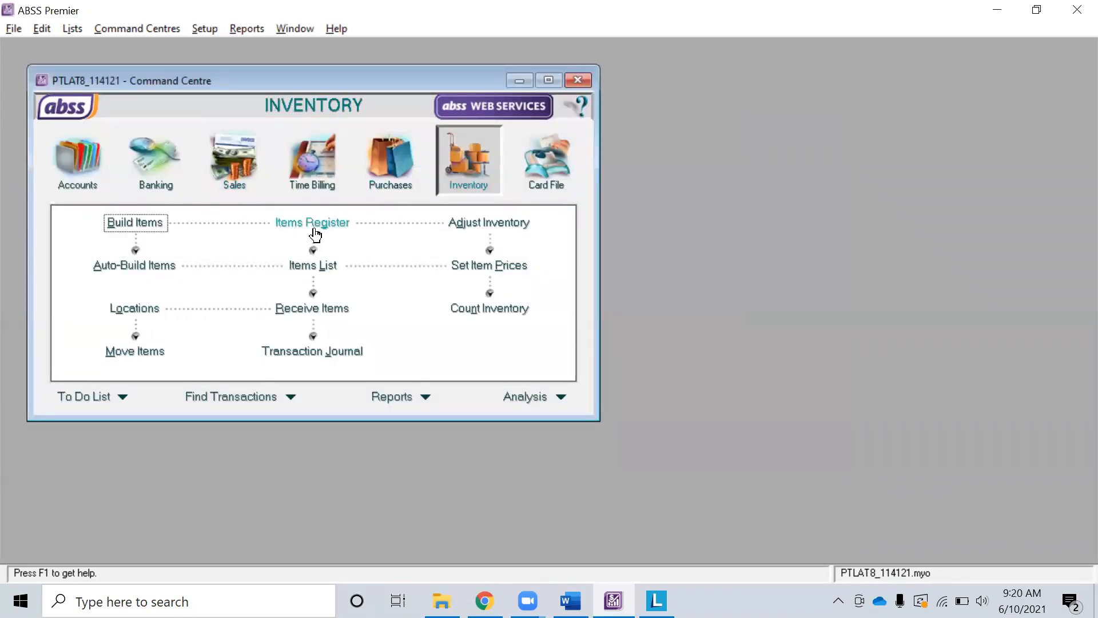
{"action": "left_click", "coordinate": [337, 353]}
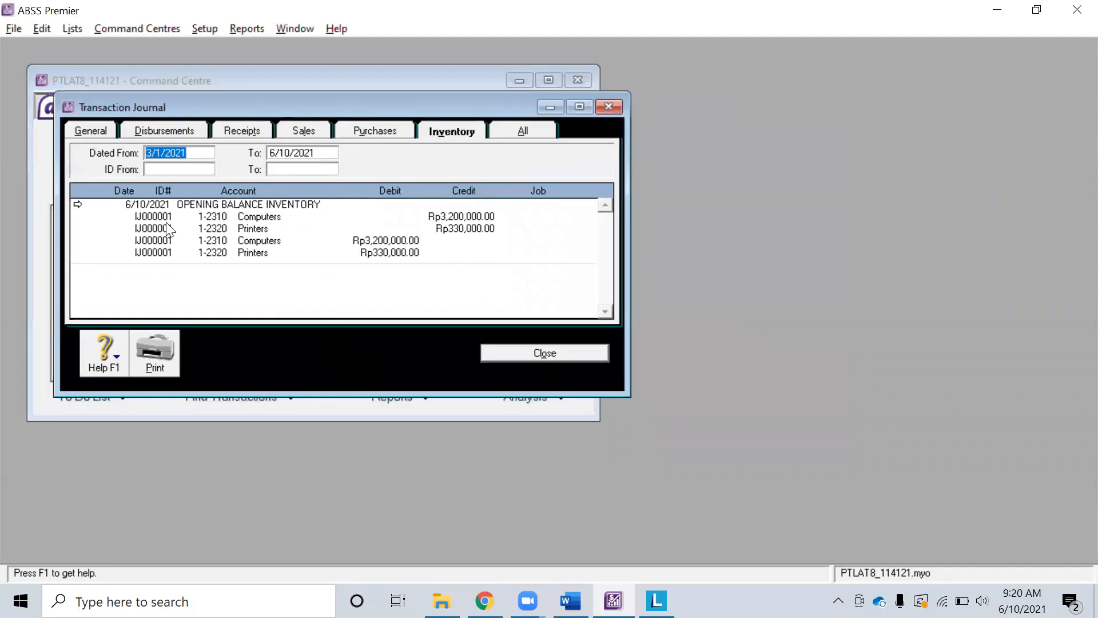
{"action": "left_click", "coordinate": [77, 205]}
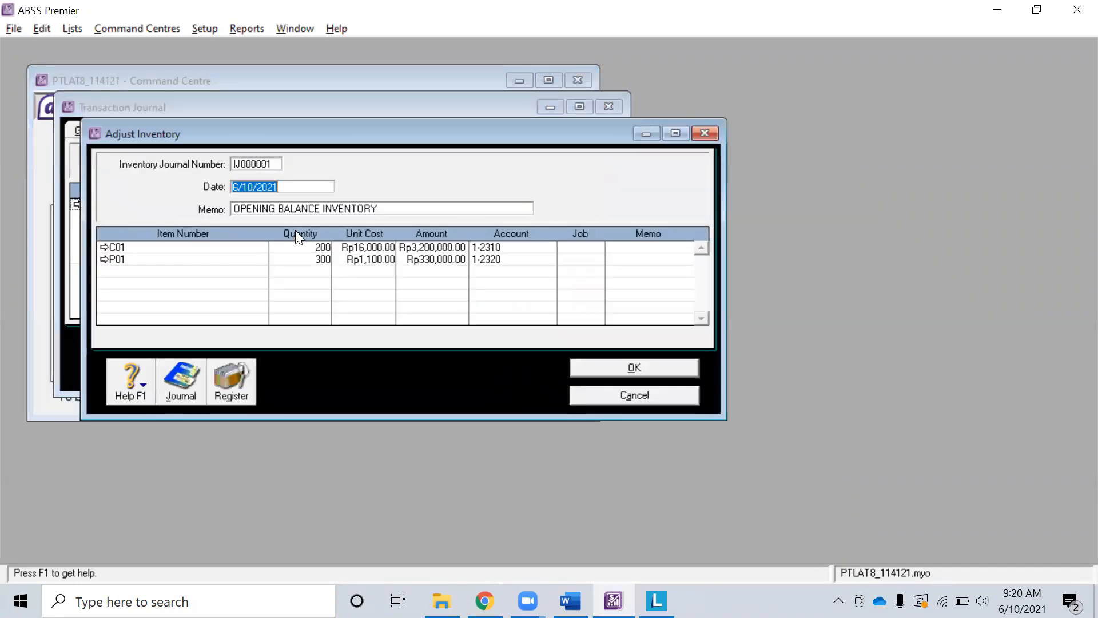
Set the unit cost of item C01 in the opening balance adjustment to Rp16,000,000.
{"action": "left_click", "coordinate": [384, 250]}
{"action": "left_click", "coordinate": [382, 248]}
{"action": "key", "text": "Tab"}
{"action": "left_click", "coordinate": [371, 258]}
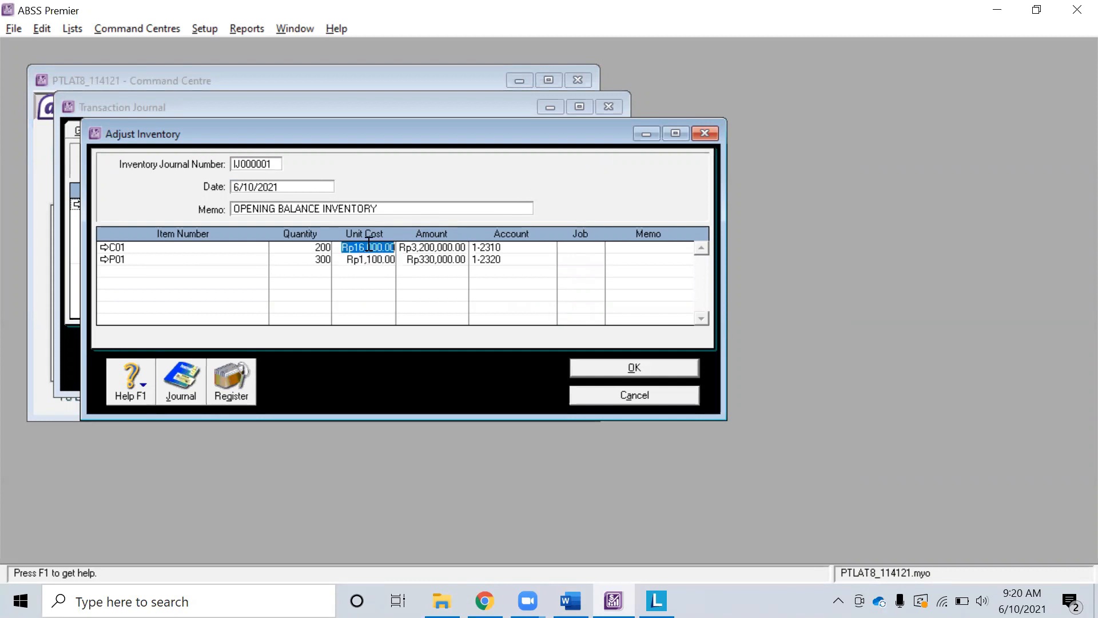
{"action": "type", "text": "160000000"}
{"action": "key", "text": "Tab"}
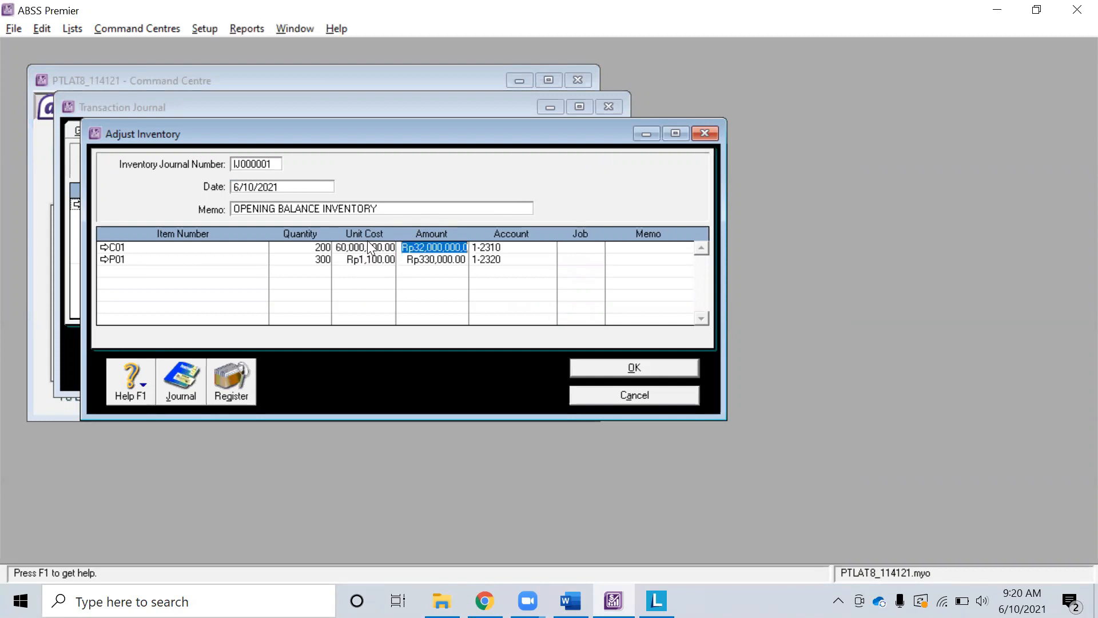
{"action": "left_click", "coordinate": [374, 247]}
{"action": "left_click", "coordinate": [389, 250]}
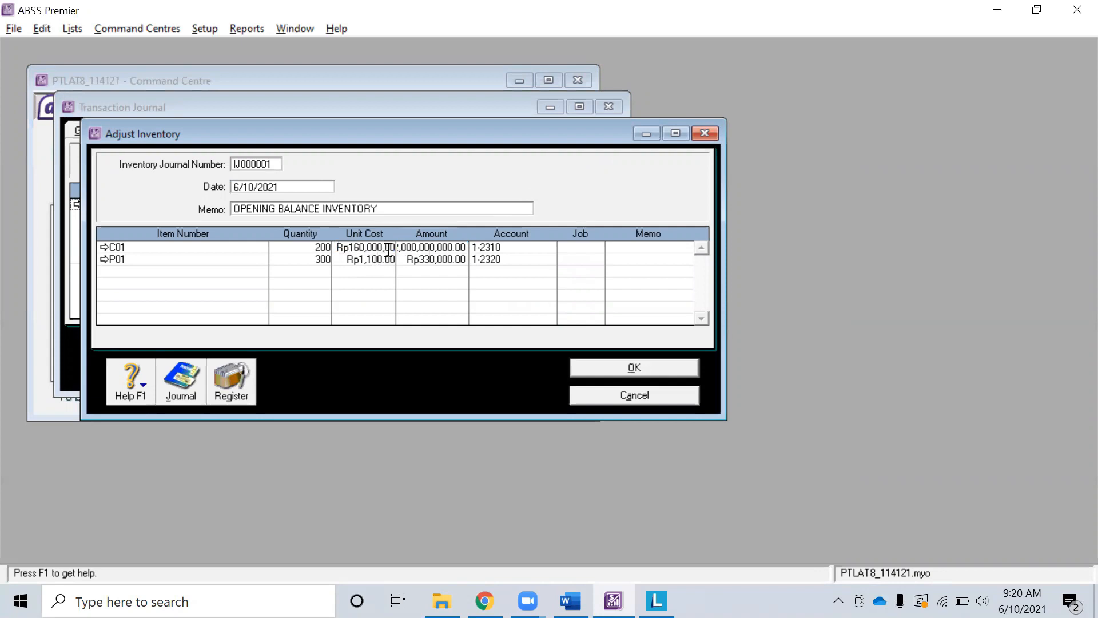
{"action": "key", "text": "BackSpace"}
{"action": "key", "text": "Tab"}
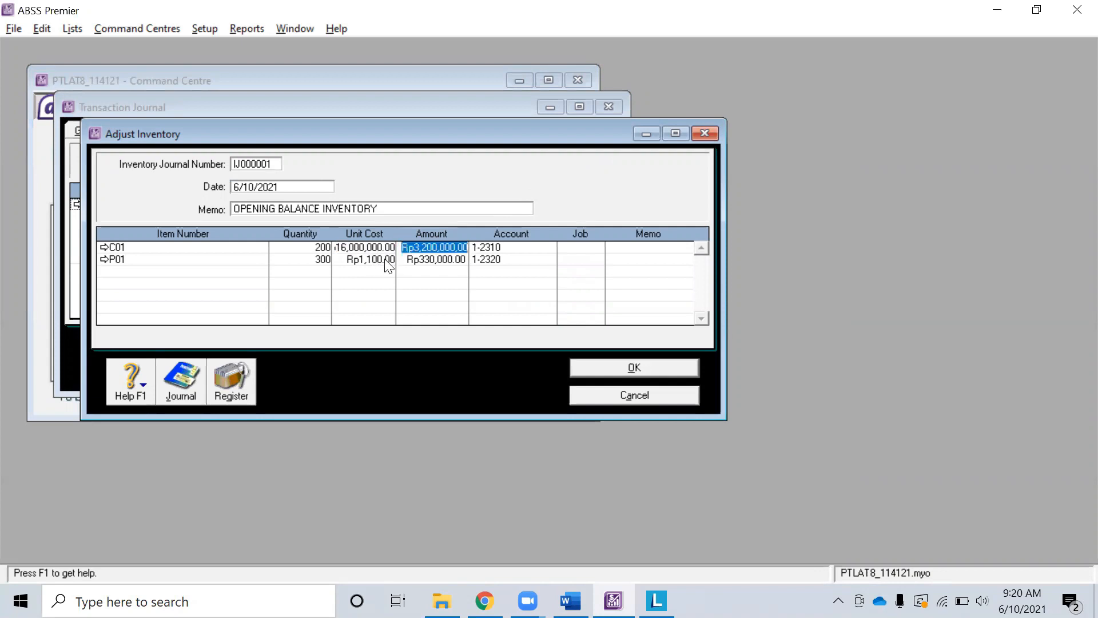
Set the unit cost of item P01 to Rp1,100,000 and recheck the unit cost on the C01 line.
{"action": "left_click", "coordinate": [387, 260]}
{"action": "left_click", "coordinate": [387, 260]}
{"action": "type", "text": "000"}
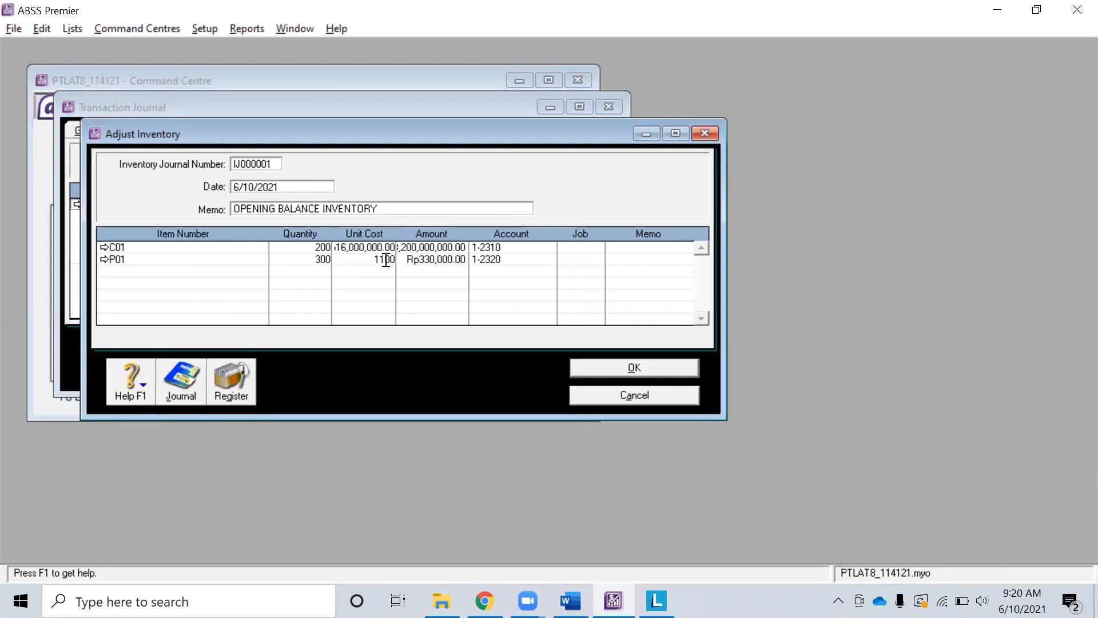
{"action": "key", "text": "Tab"}
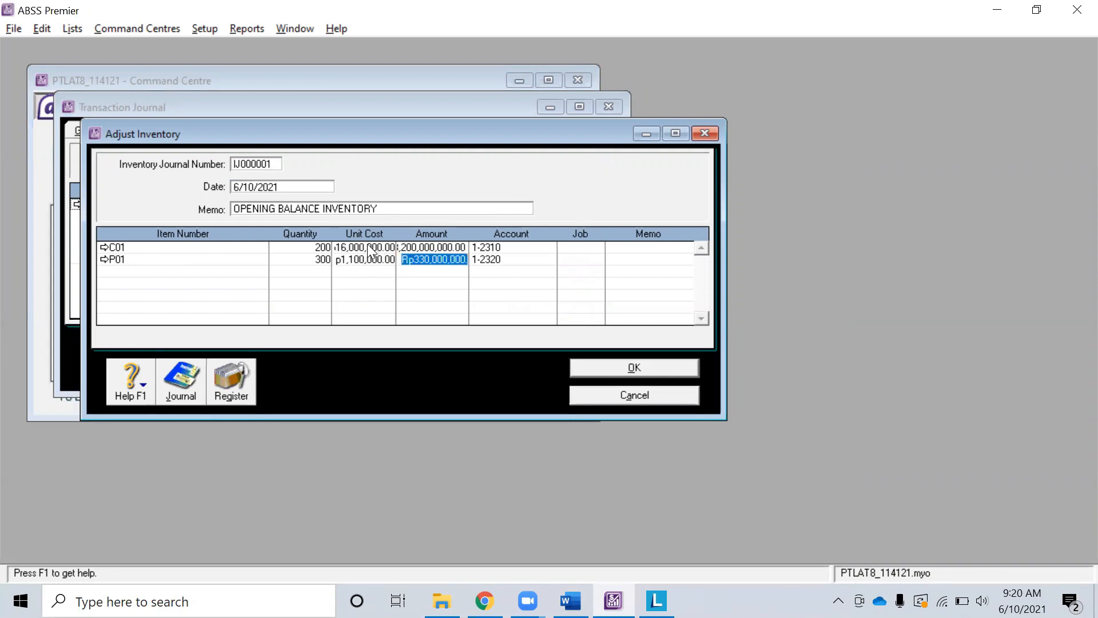
{"action": "left_click", "coordinate": [370, 247]}
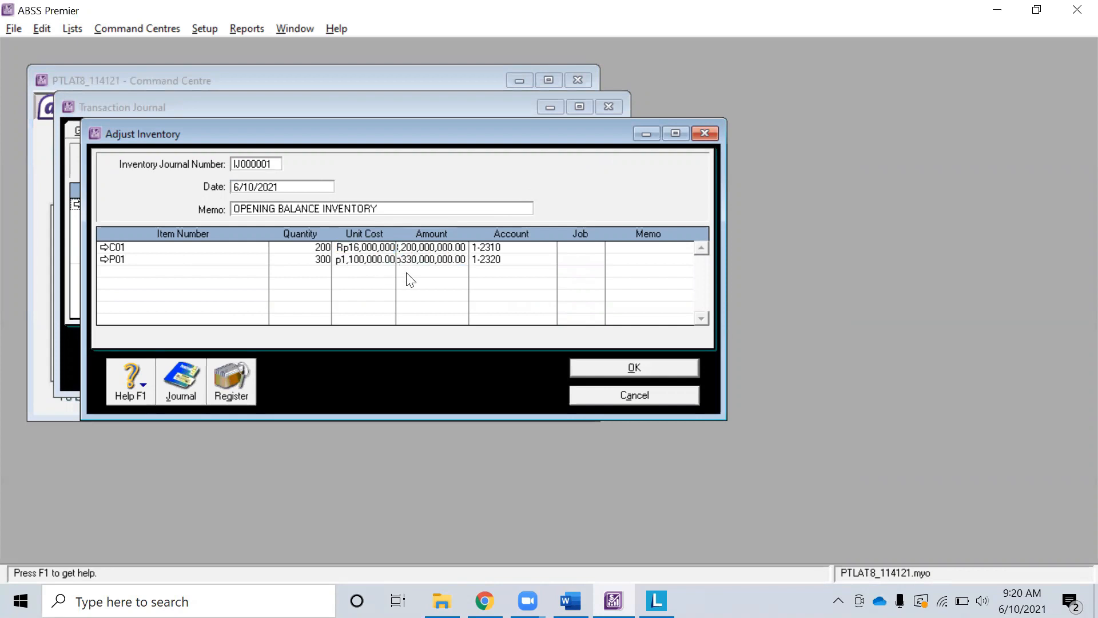
{"action": "key", "text": "Tab"}
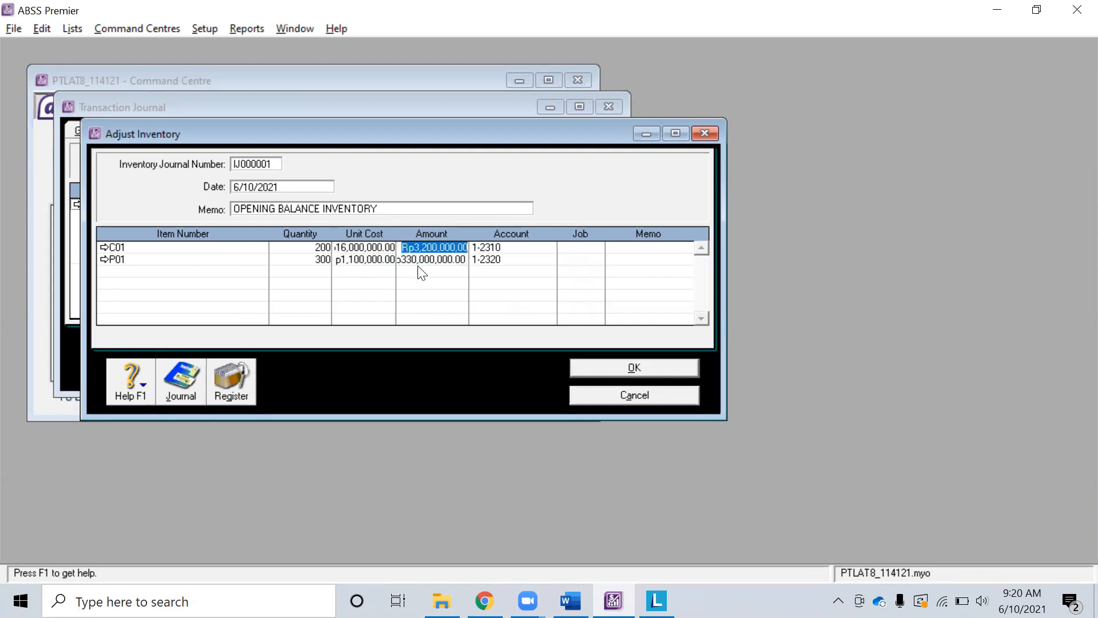
Review the recap of the inventory adjustment, save it, and close the transaction journal.
{"action": "left_click", "coordinate": [618, 373]}
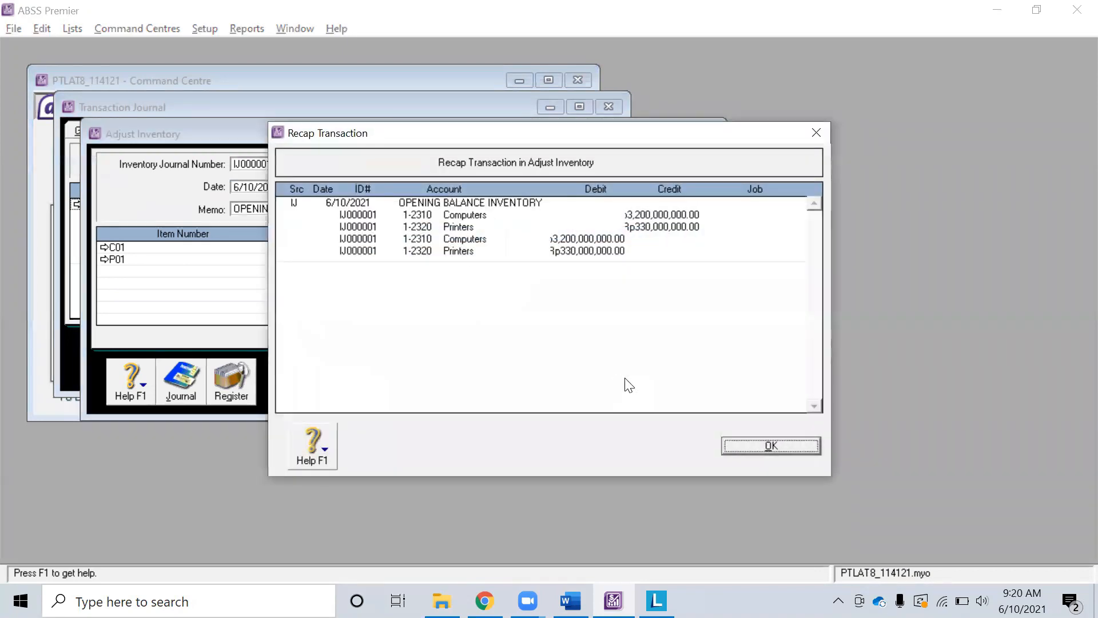
{"action": "left_click", "coordinate": [748, 448]}
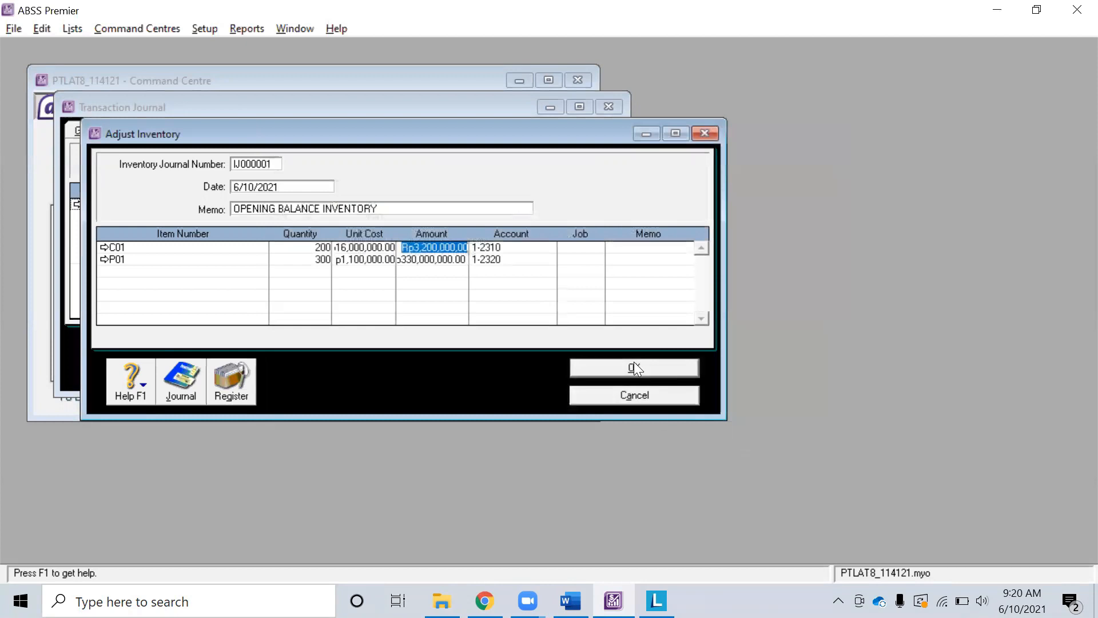
{"action": "left_click", "coordinate": [527, 346]}
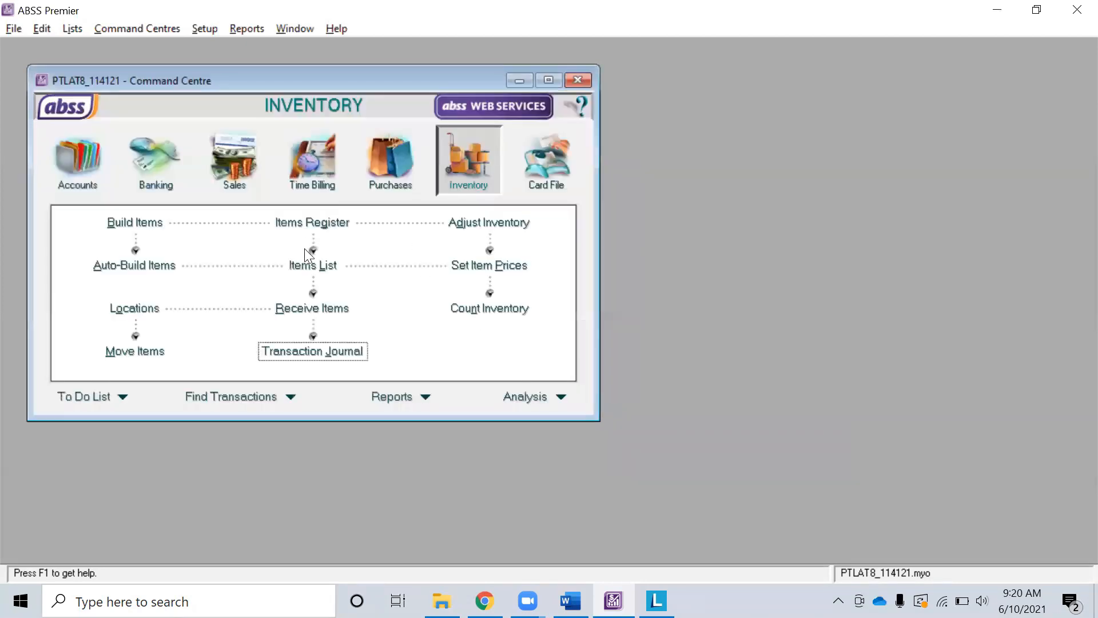
List all customers' open invoices dated from 3/1/2021 in the Sales Register.
{"action": "left_click", "coordinate": [238, 180]}
{"action": "left_click", "coordinate": [339, 223]}
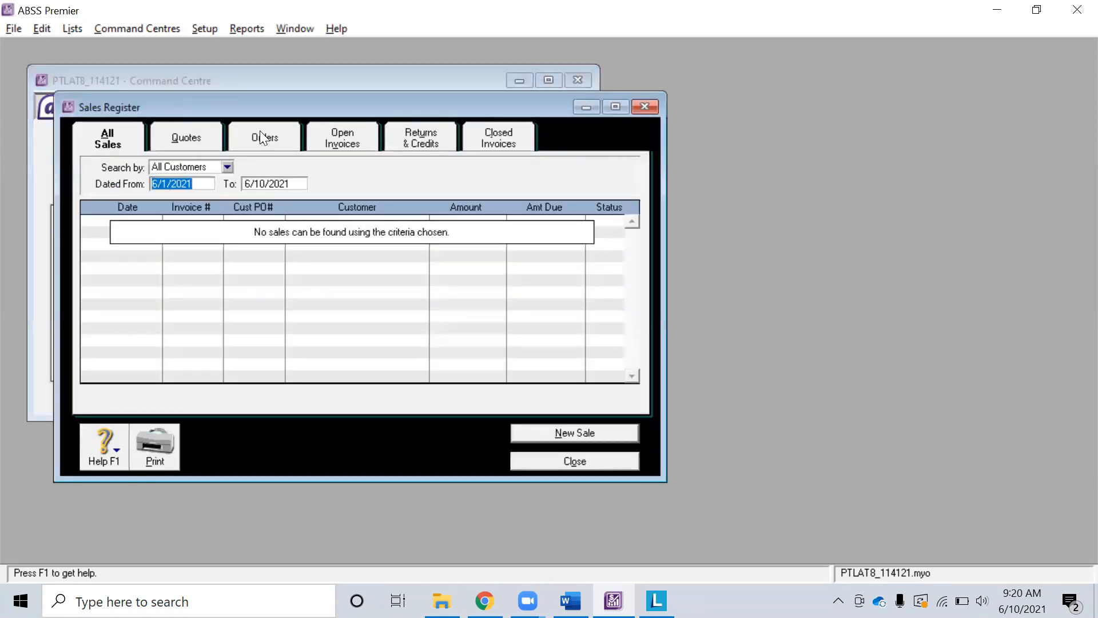
{"action": "left_click", "coordinate": [347, 135]}
{"action": "left_click", "coordinate": [166, 185]}
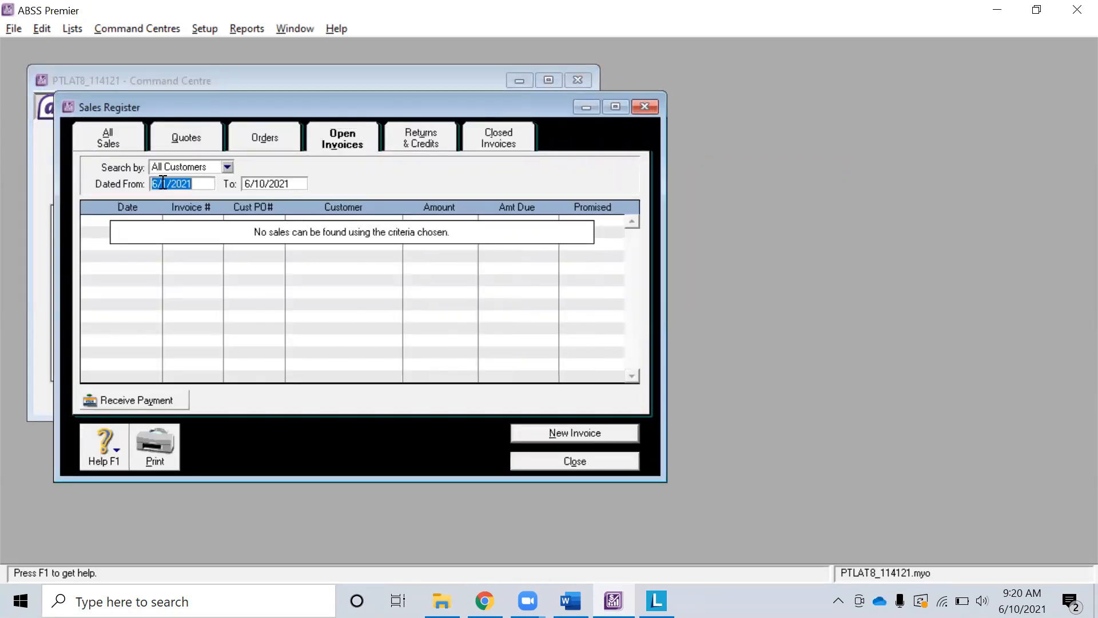
{"action": "left_click_drag", "start_coordinate": [158, 183], "coordinate": [142, 173]}
{"action": "type", "text": "3"}
{"action": "left_click", "coordinate": [248, 186]}
Open PT.A's computer invoice, check its journal recap for the cost of goods, and confirm the invoice.
{"action": "left_click", "coordinate": [90, 221]}
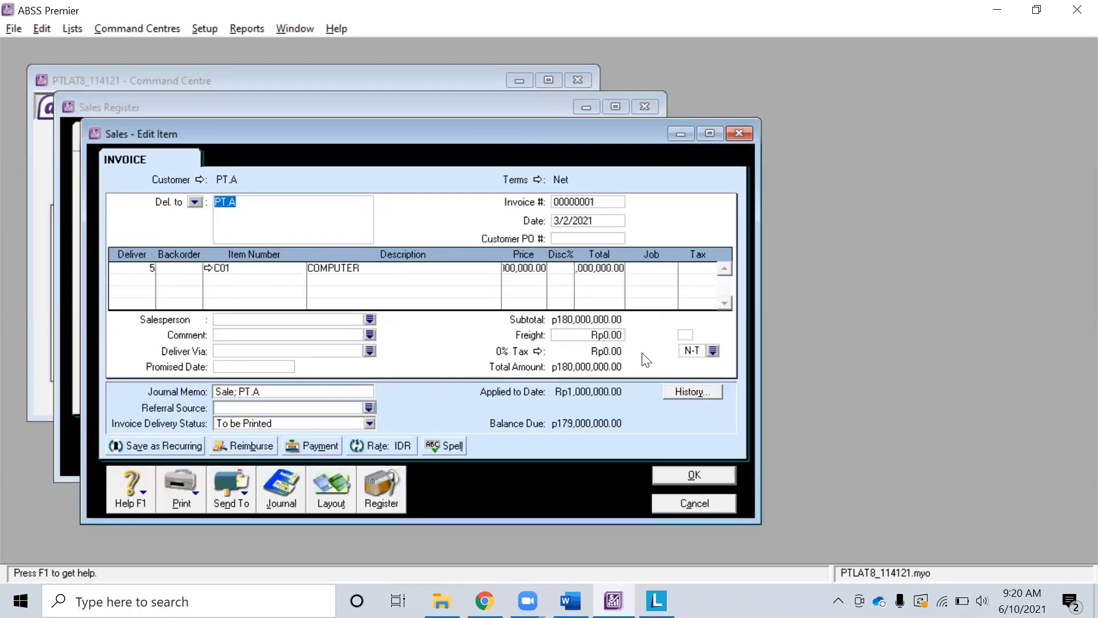
{"action": "key", "text": "ctrl+r"}
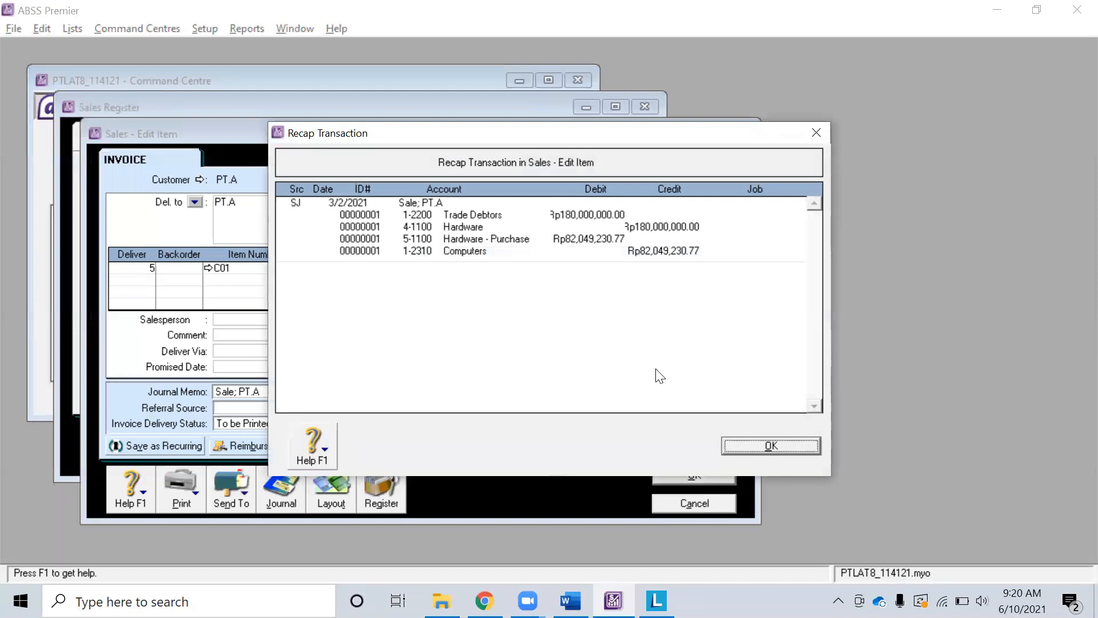
{"action": "left_click", "coordinate": [759, 448]}
{"action": "left_click", "coordinate": [699, 475]}
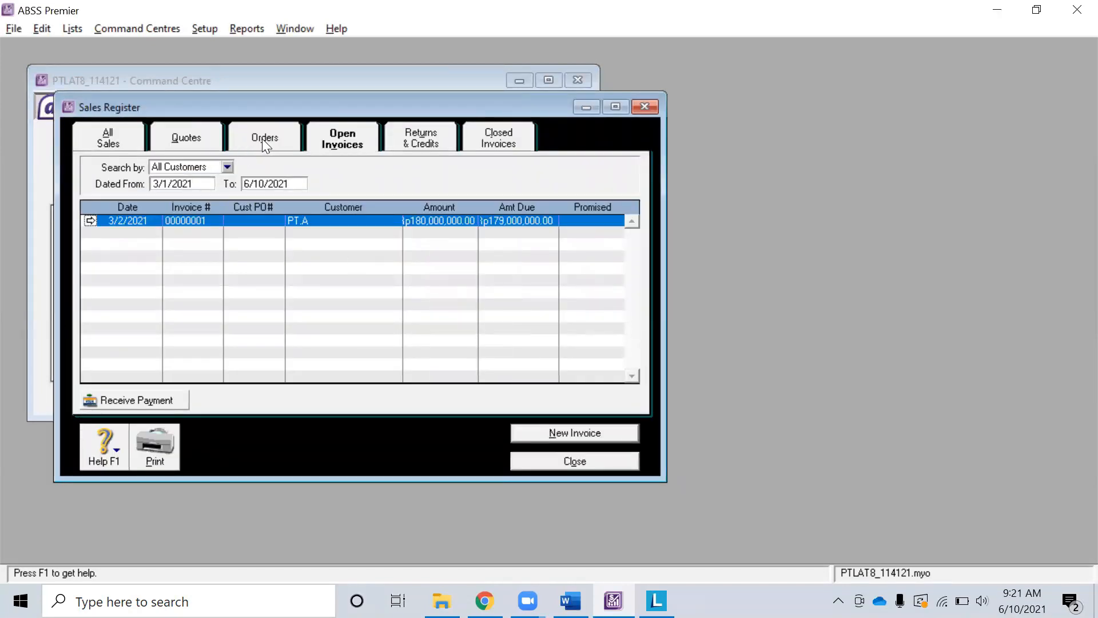
Open PT.B's closed printer invoice, check its journal recap for the cost of goods, and close the invoice and the Sales Register.
{"action": "left_click", "coordinate": [507, 147]}
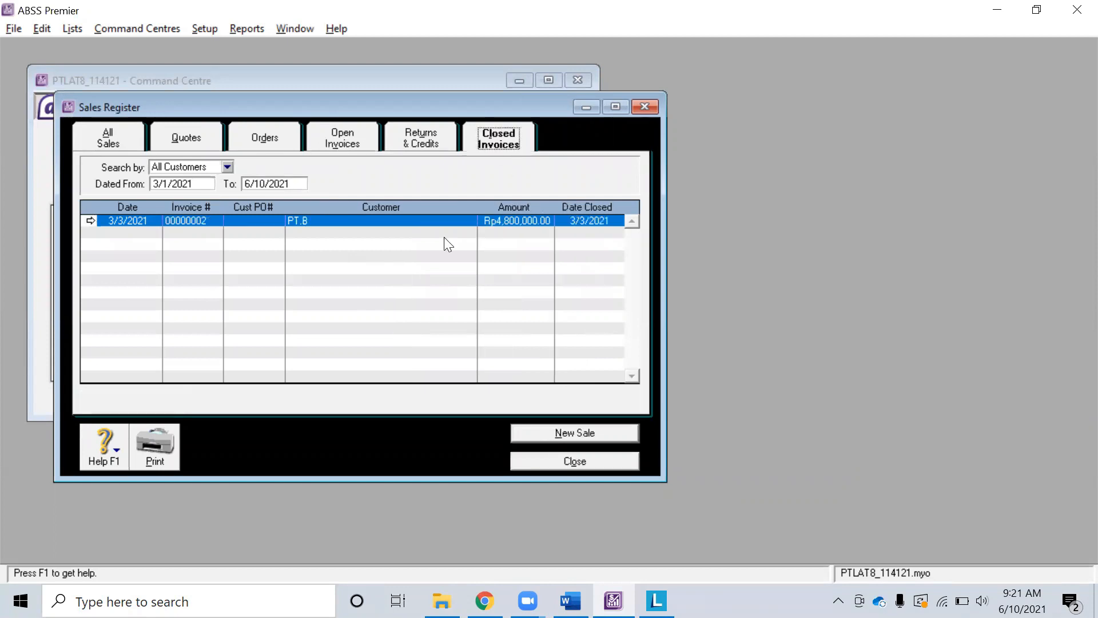
{"action": "left_click", "coordinate": [90, 220]}
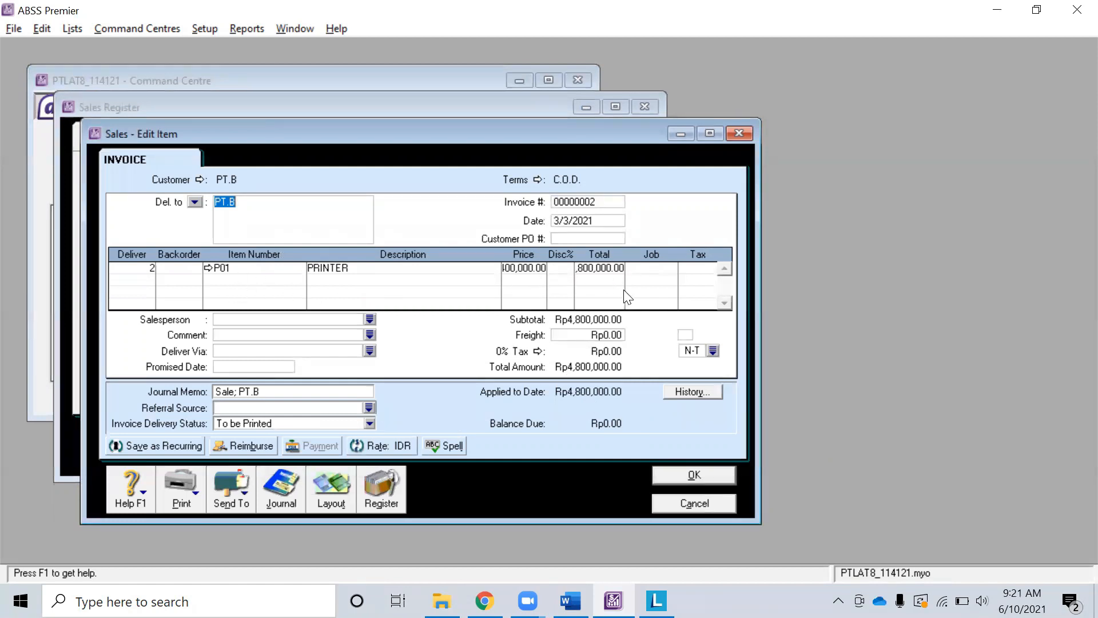
{"action": "key", "text": "ctrl+r"}
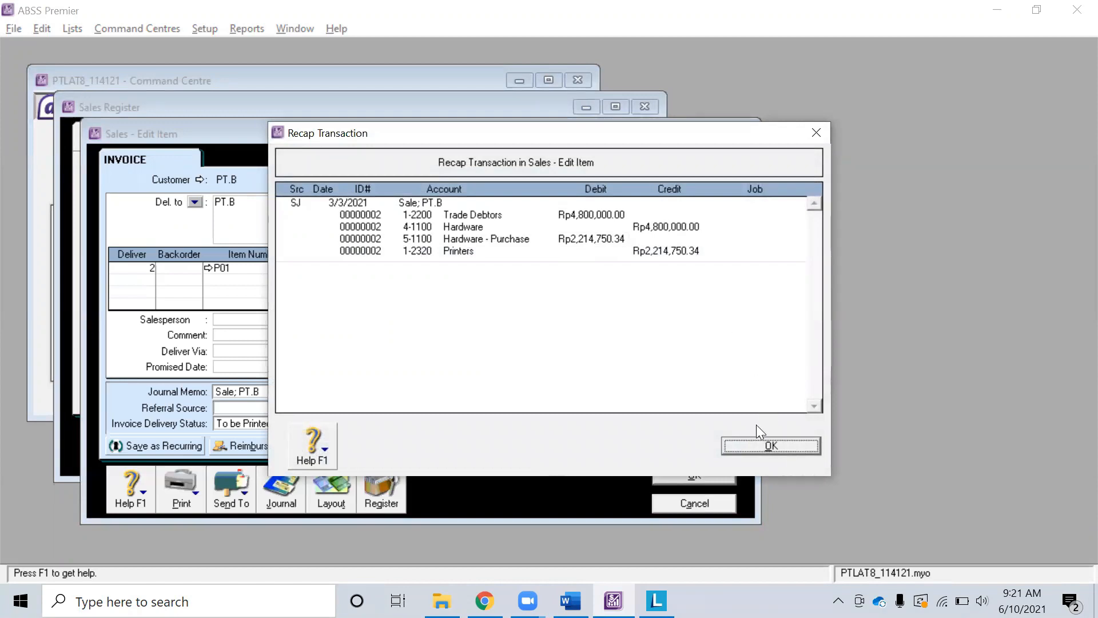
{"action": "left_click", "coordinate": [767, 446]}
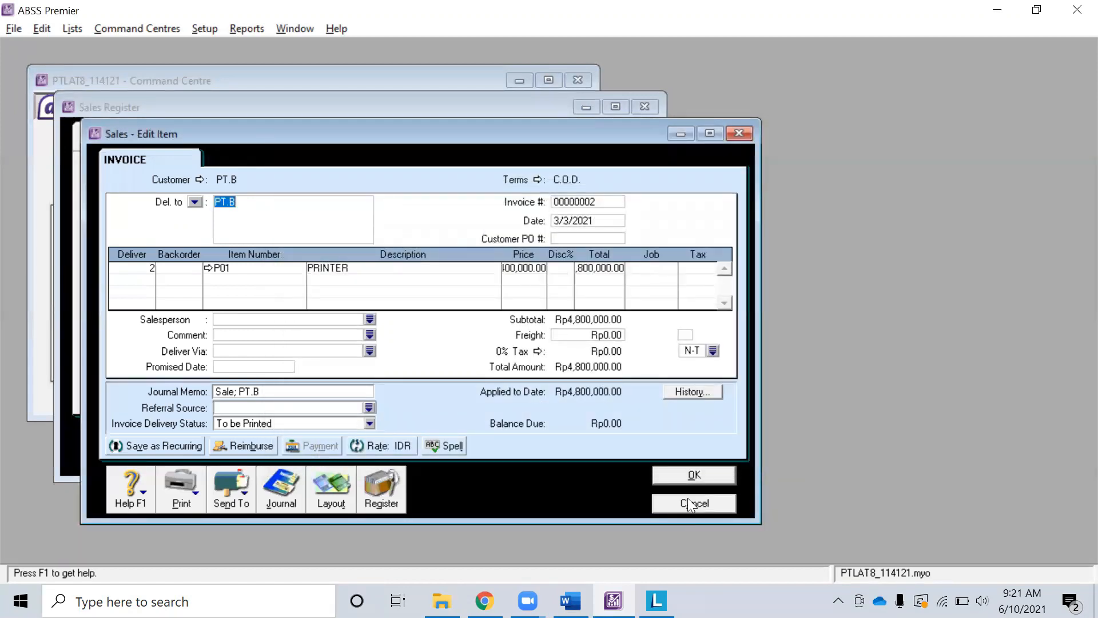
{"action": "left_click", "coordinate": [689, 503]}
{"action": "left_click", "coordinate": [644, 106]}
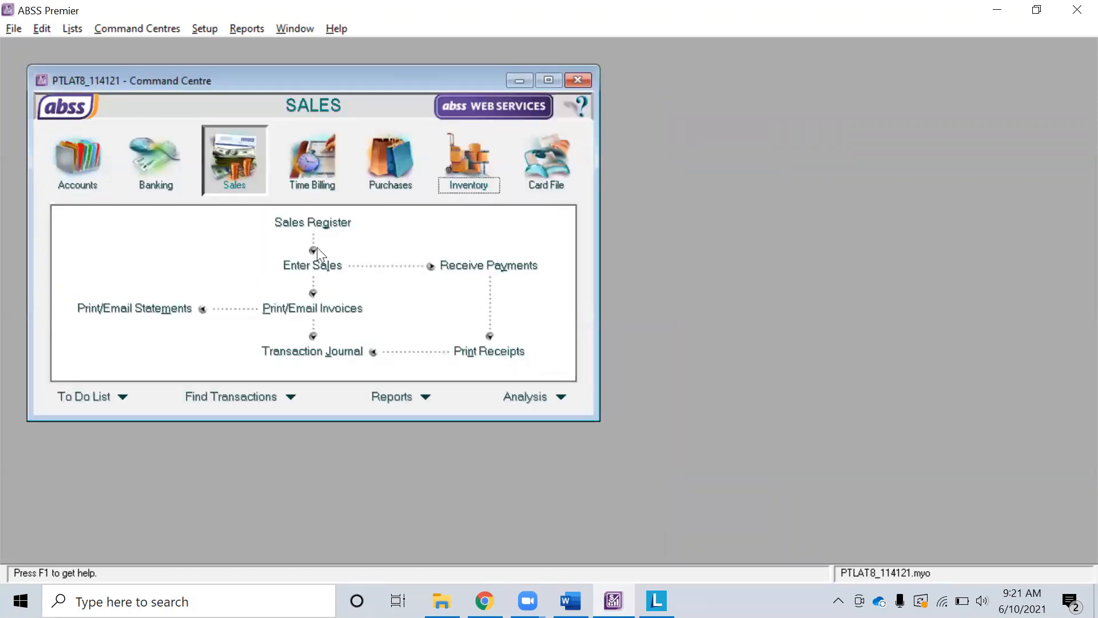
{"action": "left_click", "coordinate": [547, 157]}
{"action": "left_click", "coordinate": [312, 229]}
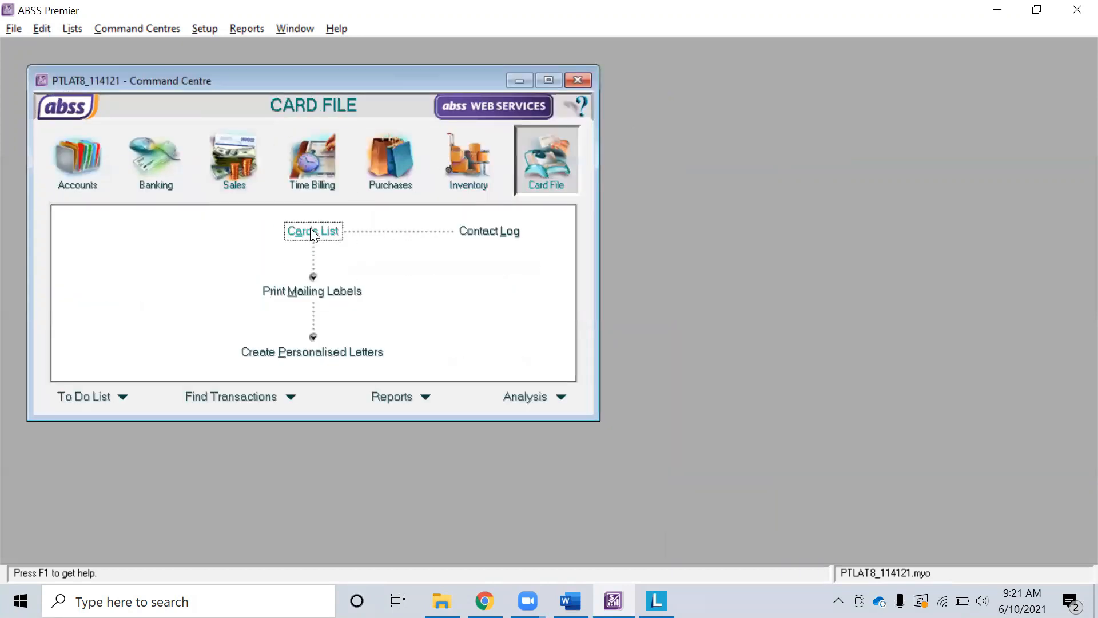
{"action": "left_click", "coordinate": [615, 107]}
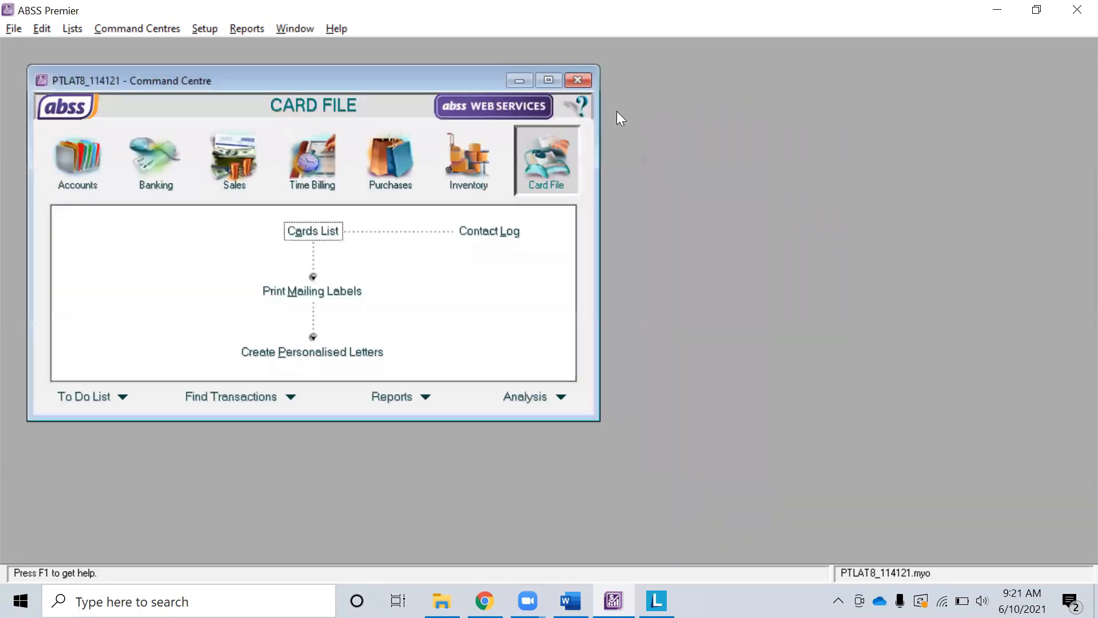
Open item C01 from the Items List, review its buying, selling, profile and history information, and close the list.
{"action": "left_click", "coordinate": [466, 166]}
{"action": "left_click", "coordinate": [313, 264]}
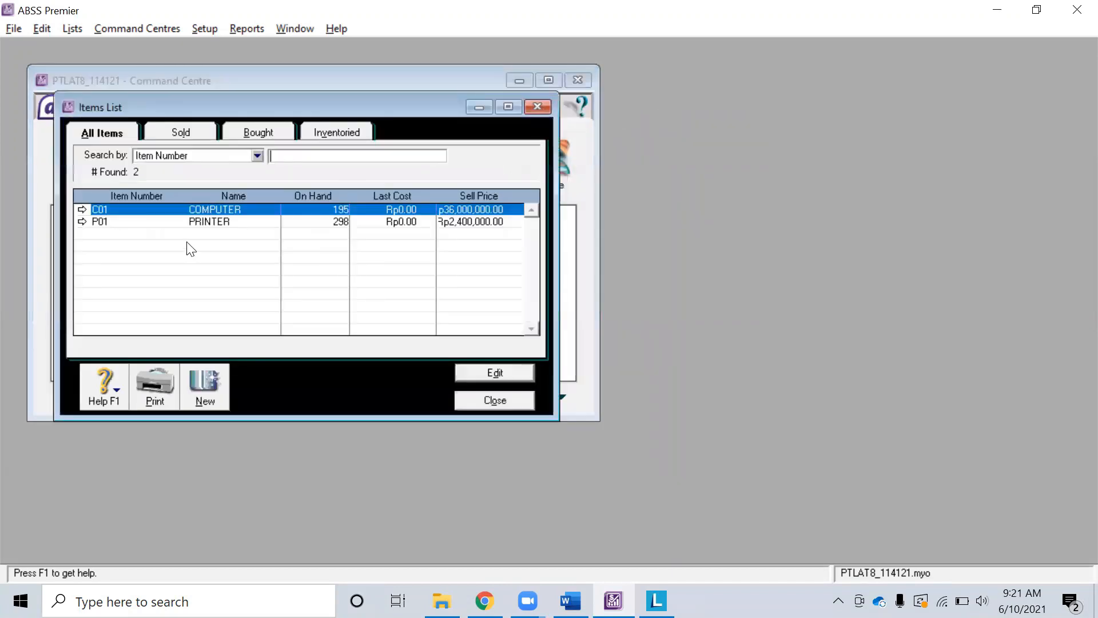
{"action": "left_click", "coordinate": [86, 210]}
{"action": "left_click", "coordinate": [289, 156]}
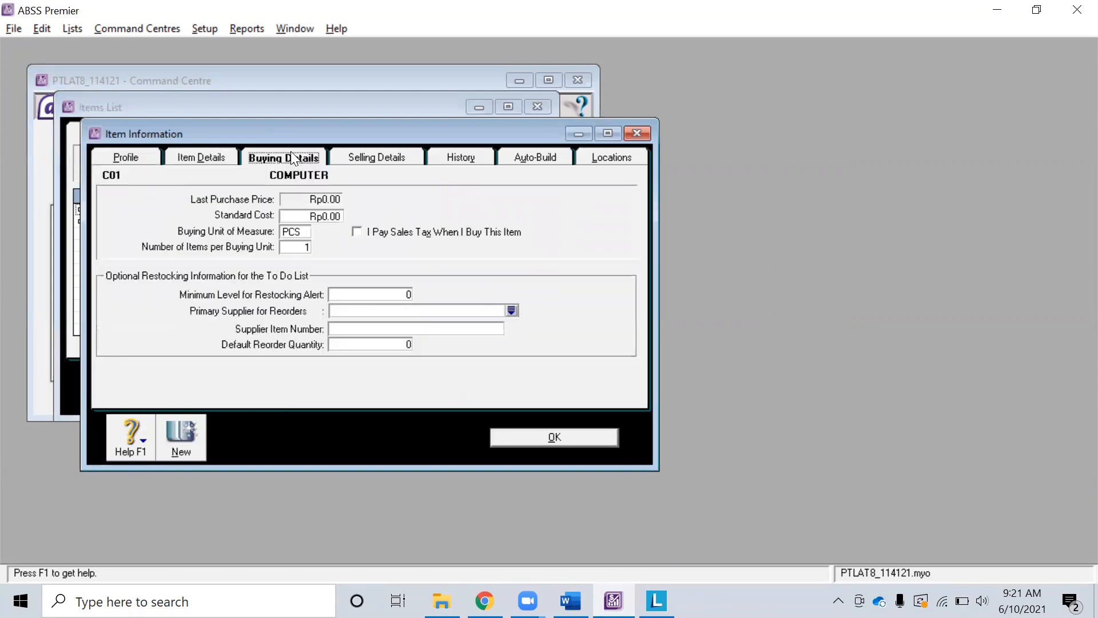
{"action": "left_click", "coordinate": [367, 156]}
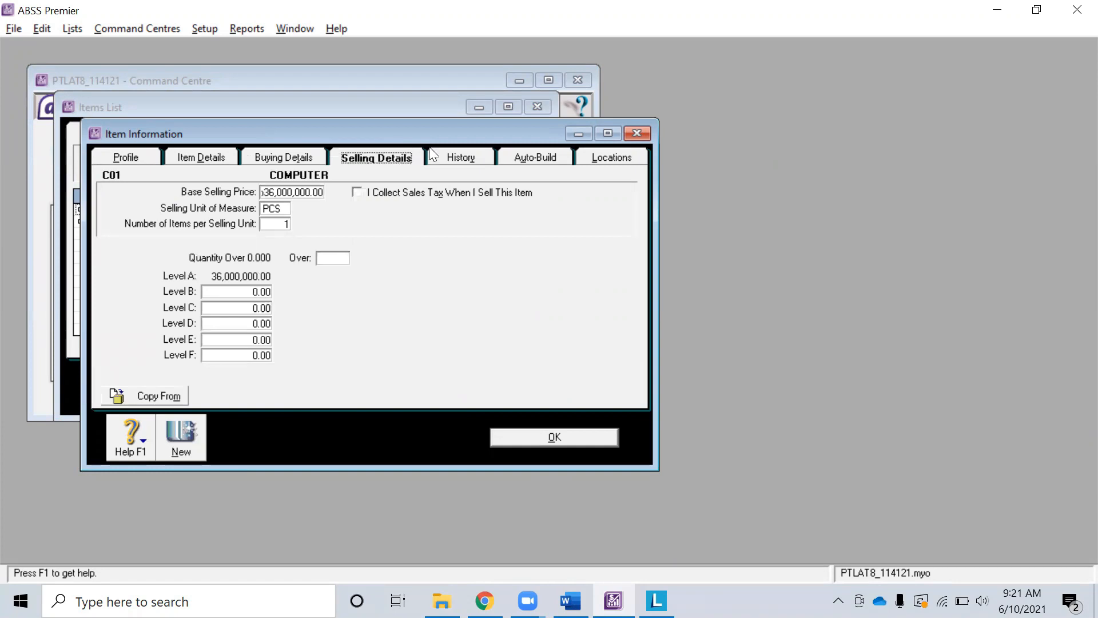
{"action": "left_click", "coordinate": [306, 161]}
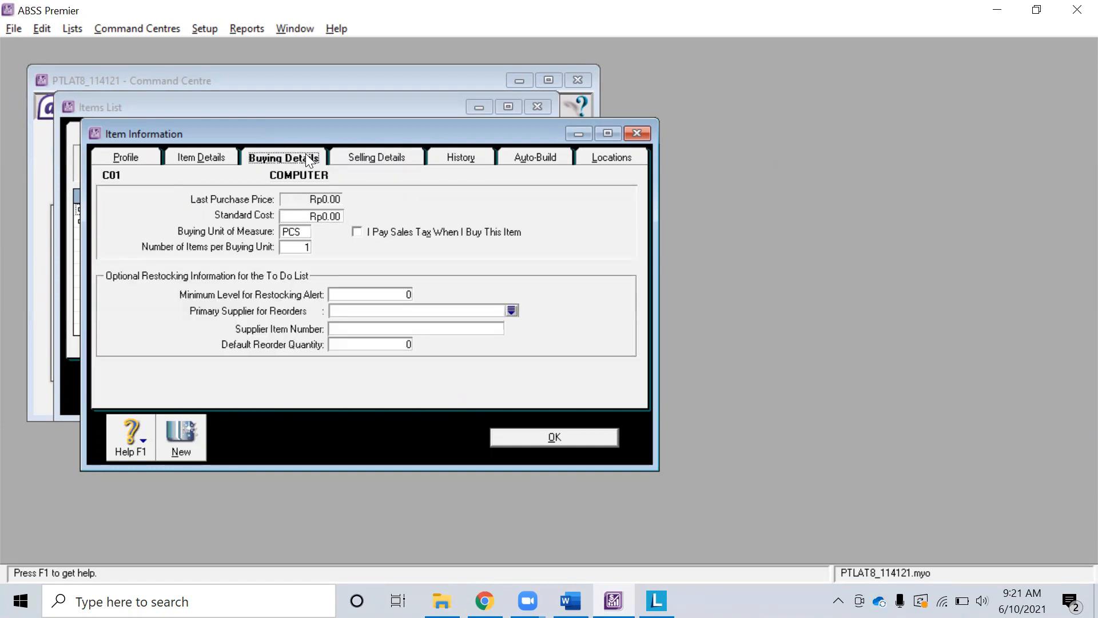
{"action": "left_click", "coordinate": [140, 165]}
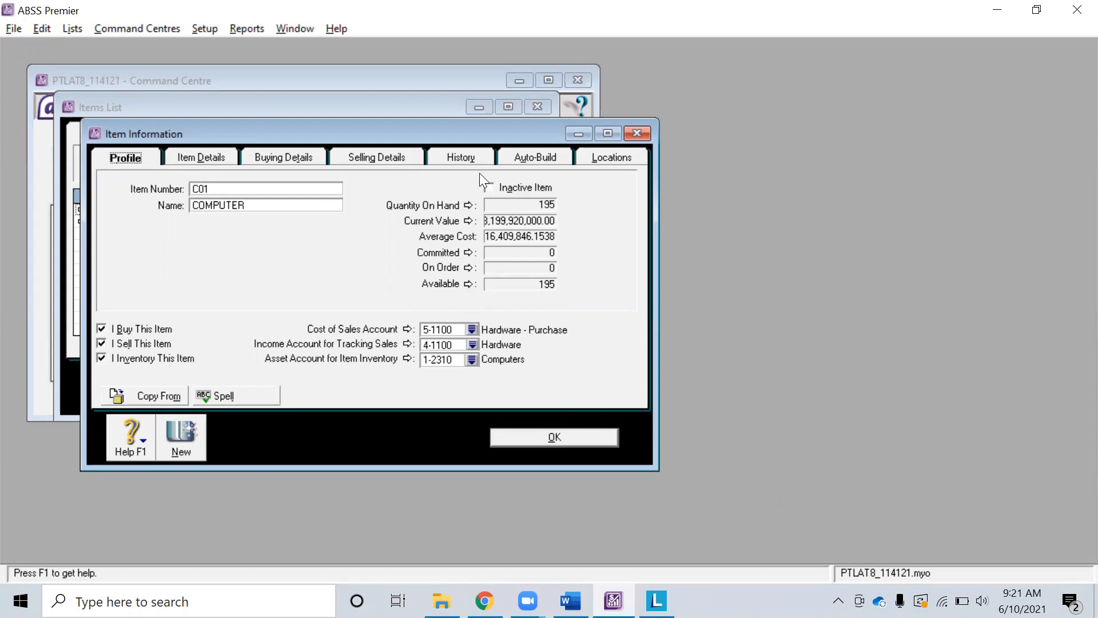
{"action": "left_click", "coordinate": [470, 160]}
{"action": "left_click", "coordinate": [593, 445]}
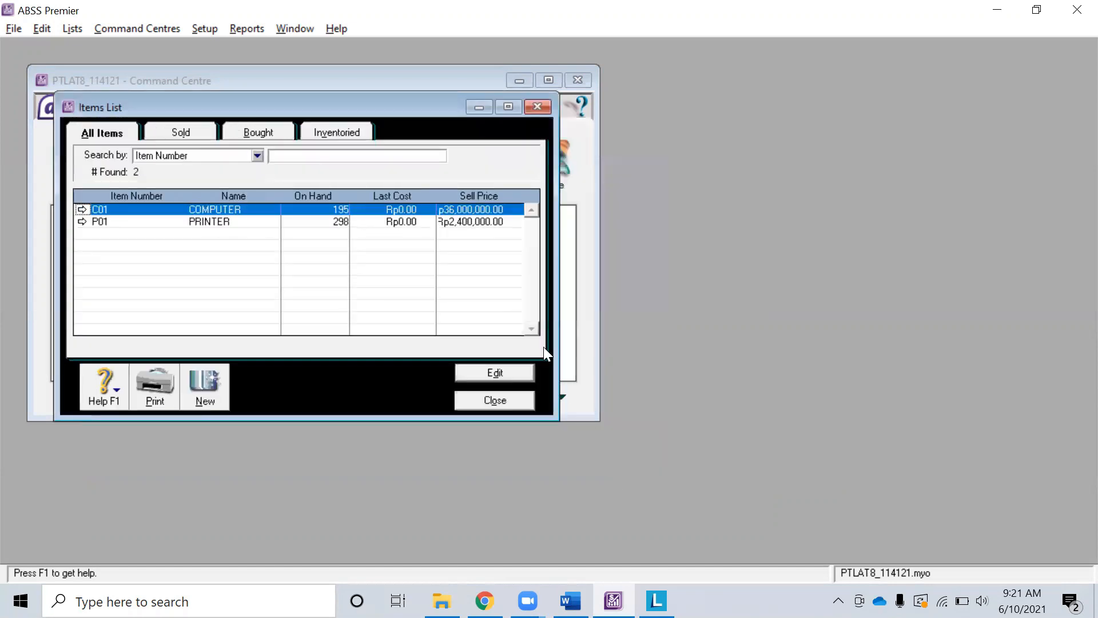
{"action": "left_click", "coordinate": [544, 107]}
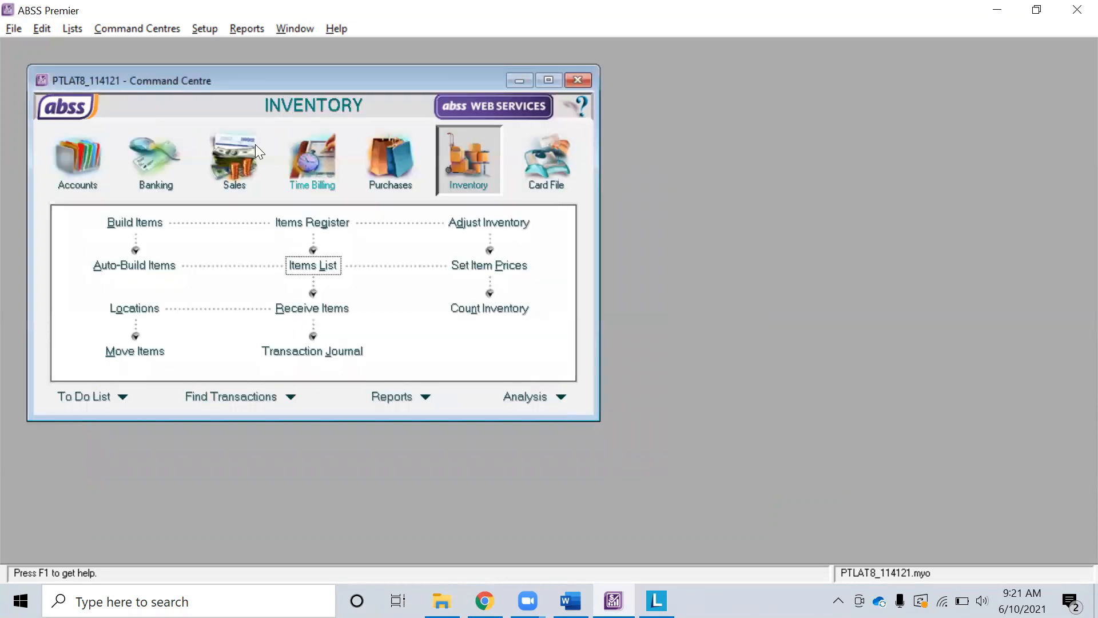
Go to the Sales command centre and read the 5 March purchase order from PT A in the Word exercise.
{"action": "left_click", "coordinate": [223, 166]}
{"action": "key", "text": "alt+Tab"}
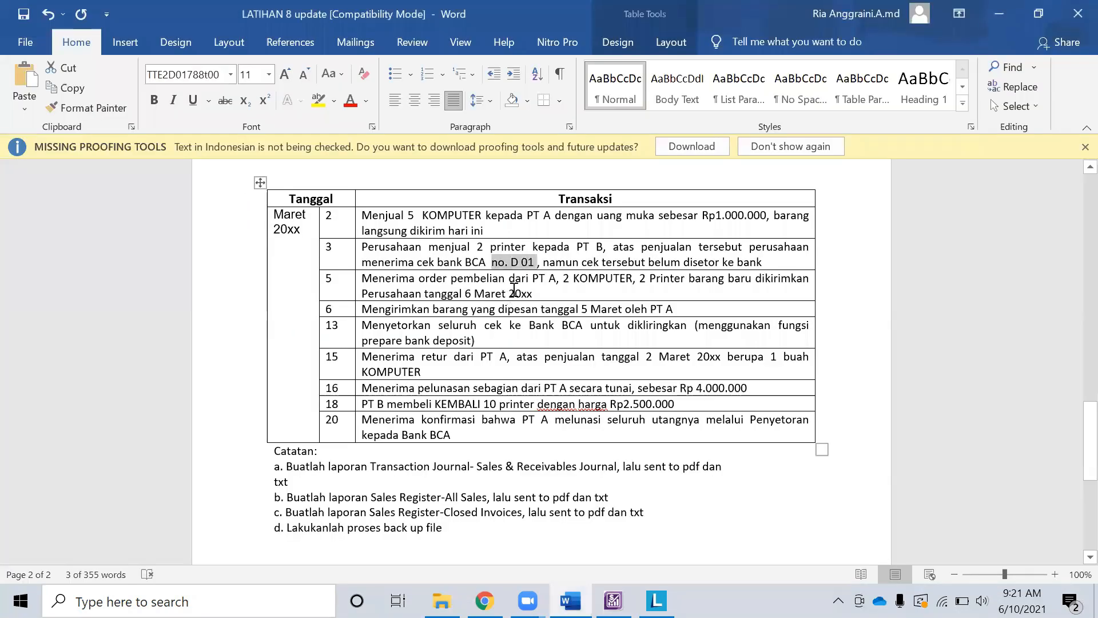
{"action": "left_click", "coordinate": [513, 294]}
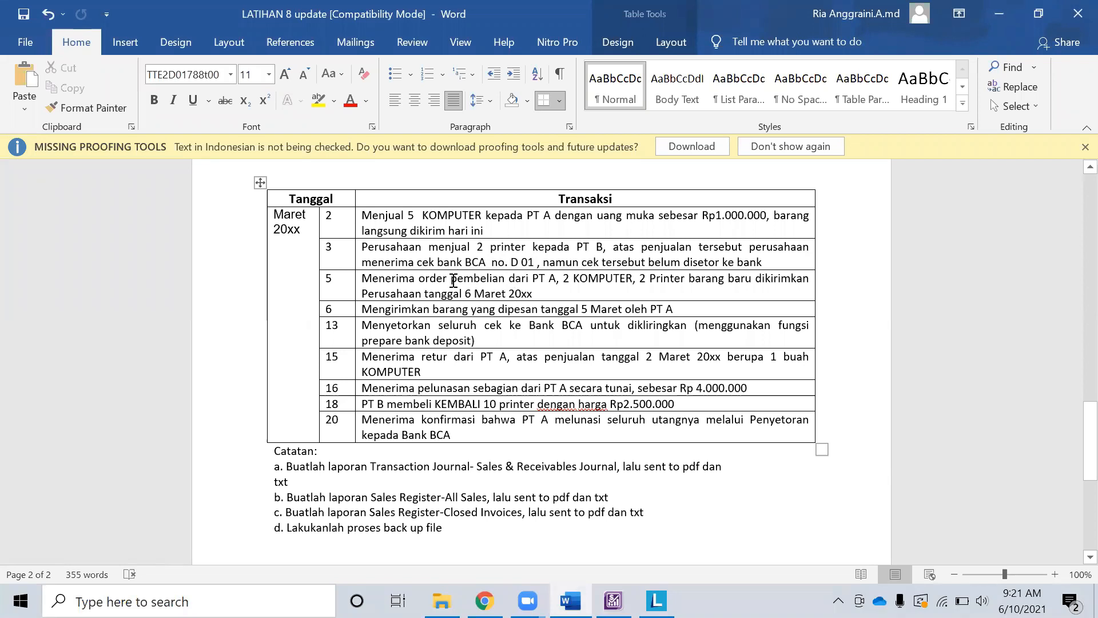
{"action": "mouse_move", "coordinate": [447, 278]}
{"action": "left_mouse_down"}
{"action": "mouse_move", "coordinate": [410, 268]}
{"action": "mouse_move", "coordinate": [413, 278]}
{"action": "mouse_move", "coordinate": [506, 280]}
{"action": "left_mouse_up"}
{"action": "left_click", "coordinate": [417, 280]}
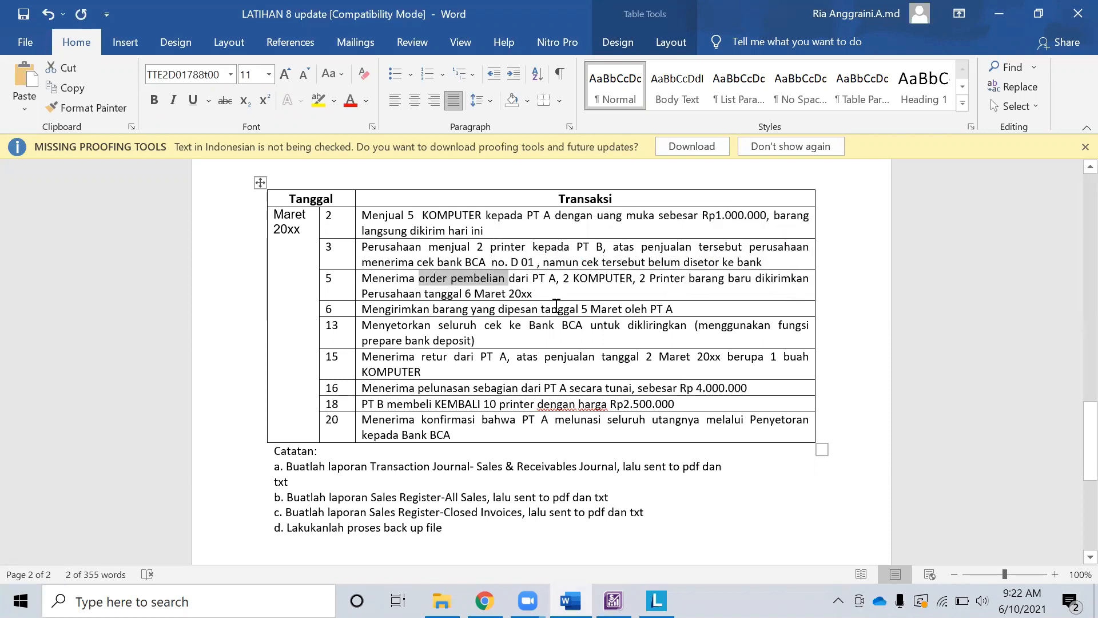
{"action": "key", "text": "alt+Tab"}
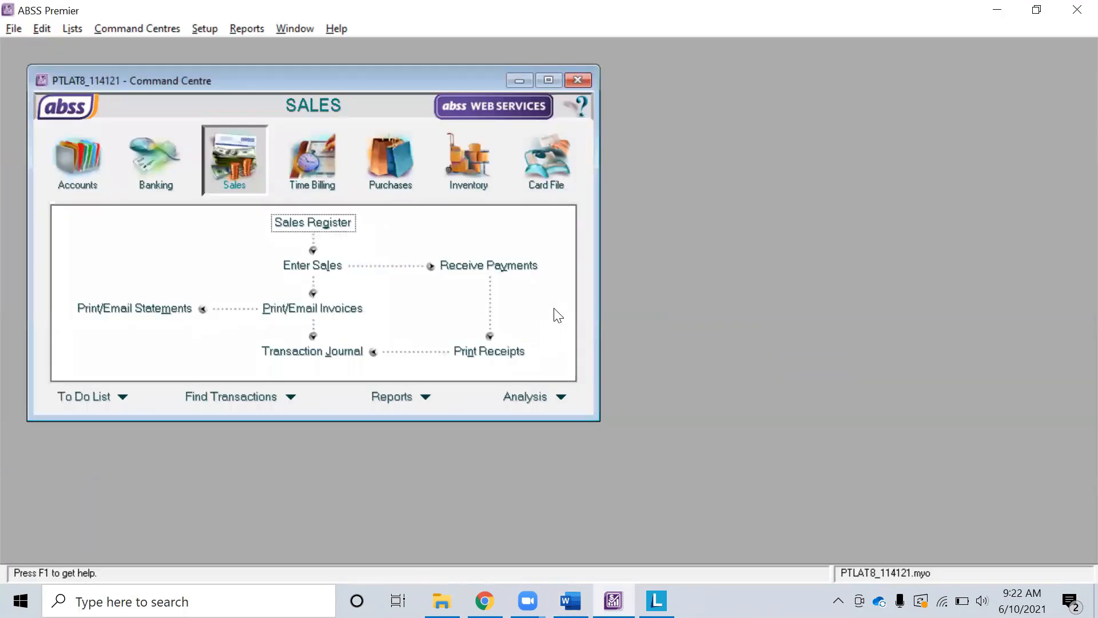
Start a new sale as an order for customer PT.A.
{"action": "left_click", "coordinate": [308, 265]}
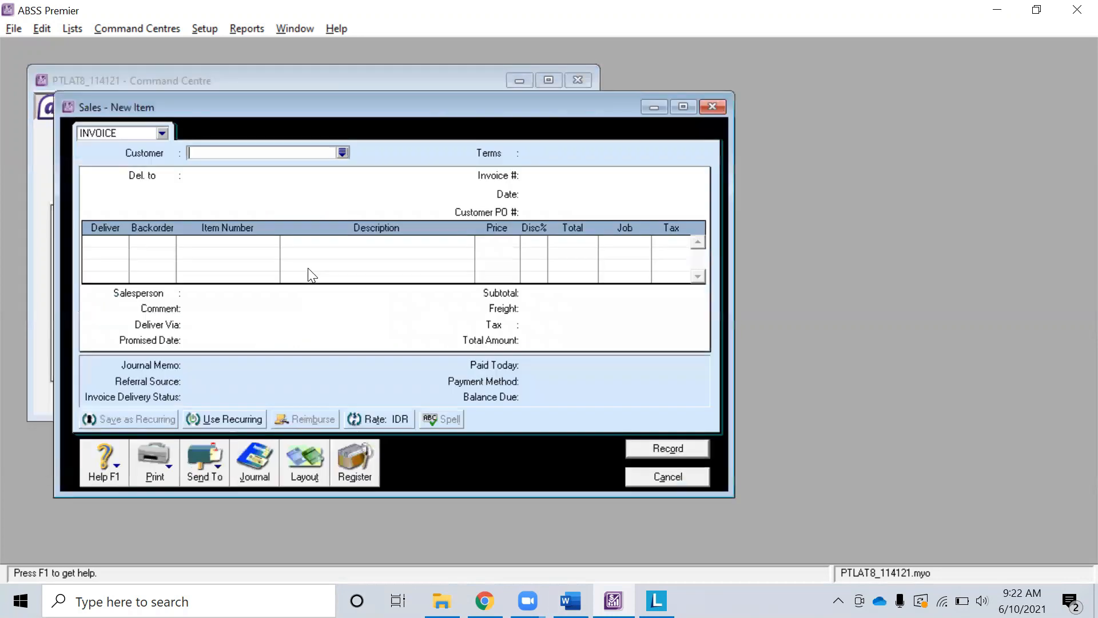
{"action": "left_click", "coordinate": [162, 135]}
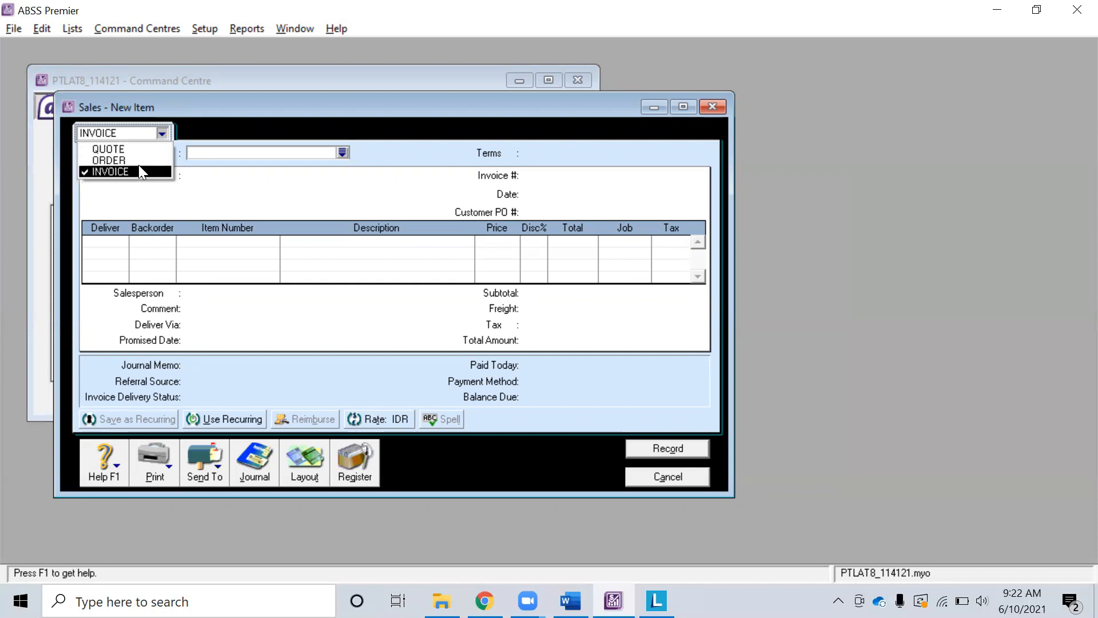
{"action": "key", "text": "Up"}
{"action": "left_click", "coordinate": [141, 162]}
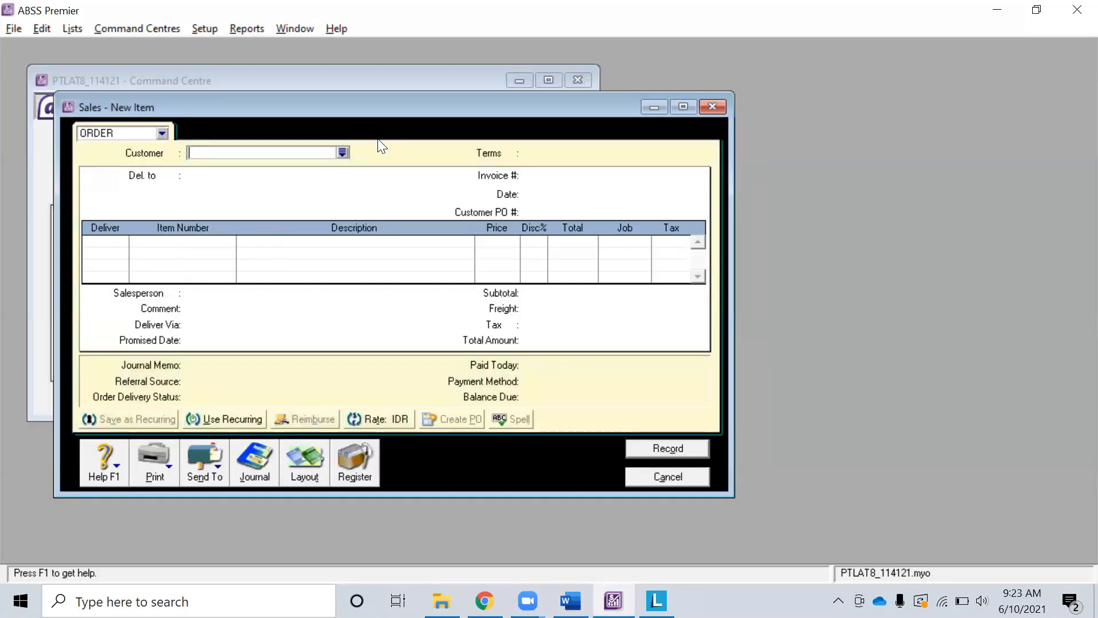
{"action": "left_click", "coordinate": [342, 152]}
{"action": "double_click", "coordinate": [413, 208]}
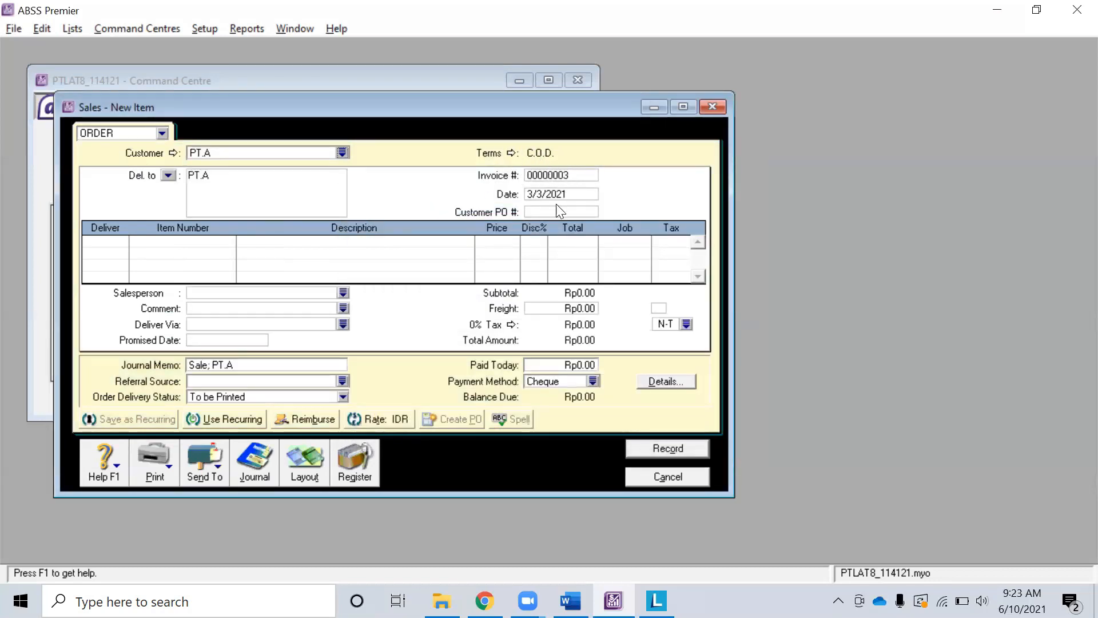
Check the transaction date in the Word exercise and set the order date to 3/5/2021.
{"action": "key", "text": "alt+Tab"}
{"action": "key", "text": "alt+Tab"}
{"action": "left_click", "coordinate": [537, 195]}
{"action": "left_click", "coordinate": [534, 194]}
{"action": "key", "text": "BackSpace"}
{"action": "type", "text": "5"}
{"action": "key", "text": "Tab"}
Check the ordered quantities in the exercise and add a line for 2 units of item C01 COMPUTER to the order.
{"action": "key", "text": "alt+Tab"}
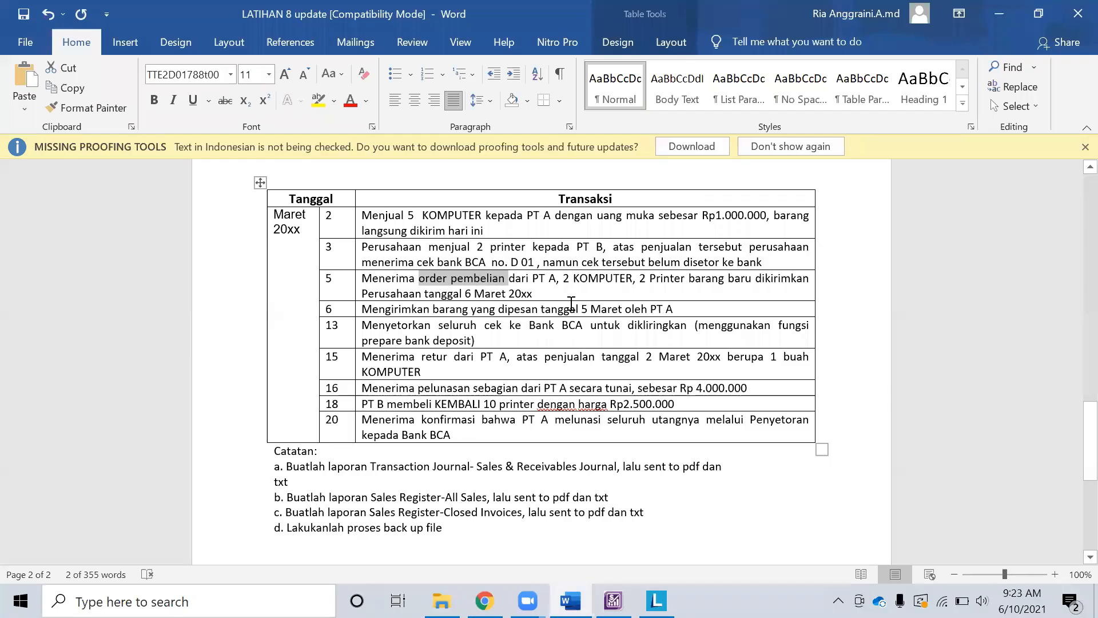
{"action": "key", "text": "alt+Tab"}
{"action": "type", "text": "2"}
{"action": "key", "text": "Tab"}
{"action": "key", "text": "Tab"}
{"action": "type", "text": "C01"}
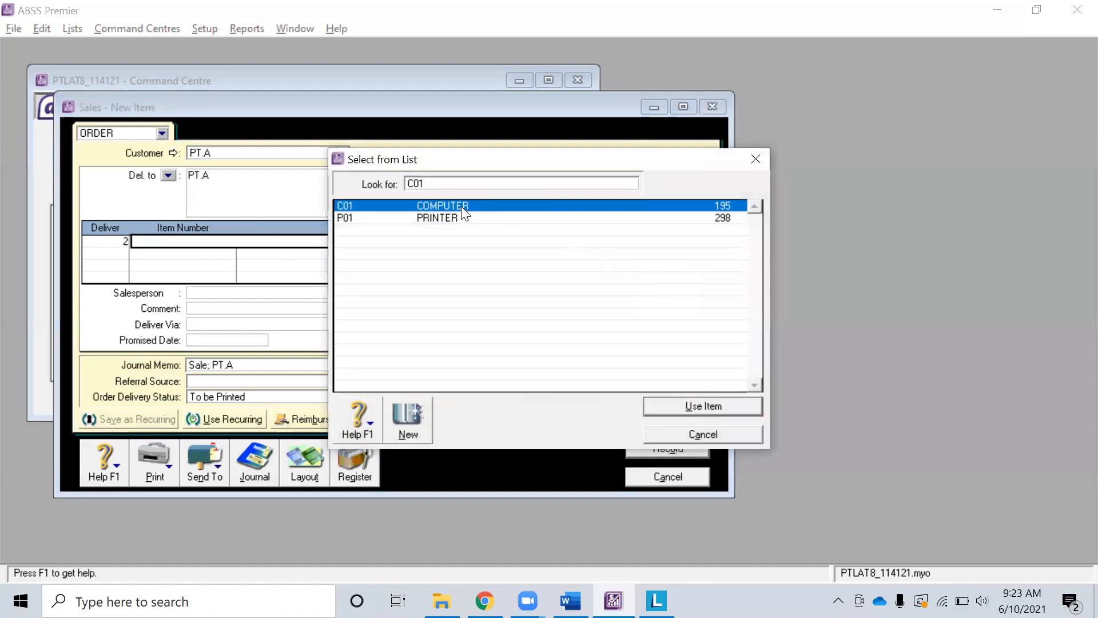
{"action": "key", "text": "Return"}
{"action": "key", "text": "Tab"}
{"action": "key", "text": "Tab"}
{"action": "key", "text": "Tab"}
{"action": "key", "text": "Tab"}
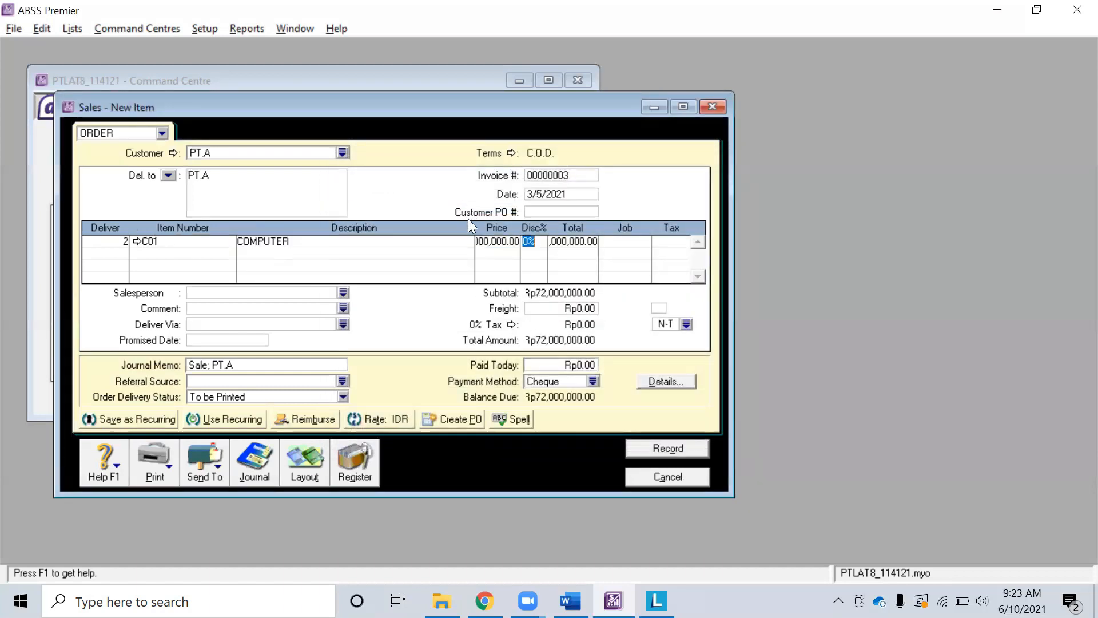
{"action": "key", "text": "Tab"}
{"action": "key", "text": "Tab"}
Add a second order line for 2 units of item P01 PRINTER.
{"action": "key", "text": "alt+Tab"}
{"action": "key", "text": "alt+Tab"}
{"action": "key", "text": "Tab"}
{"action": "key", "text": "Tab"}
{"action": "double_click", "coordinate": [483, 218]}
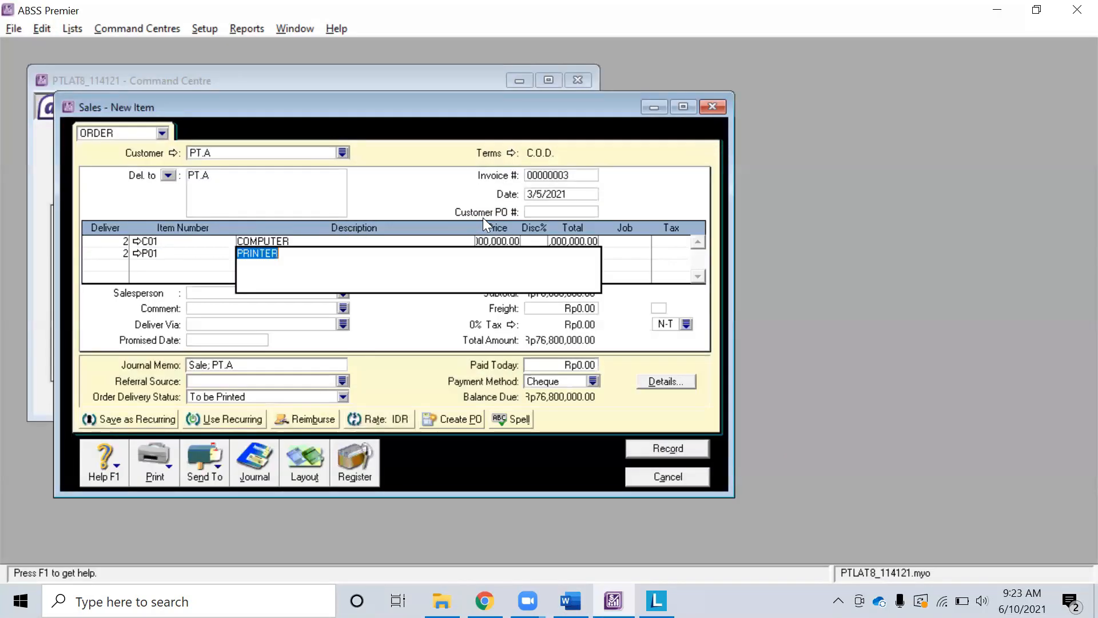
{"action": "key", "text": "Tab"}
{"action": "key", "text": "Tab"}
{"action": "key", "text": "Tab"}
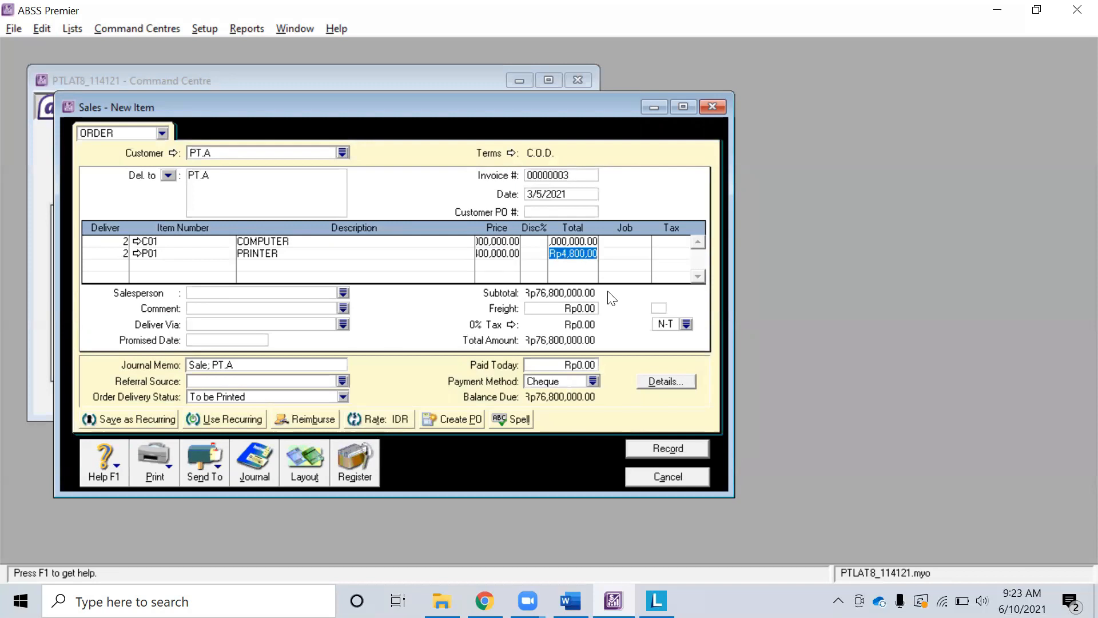
Recheck the exercise, try to recap PT.A's order, record the order, and close the sales window.
{"action": "key", "text": "alt+Tab"}
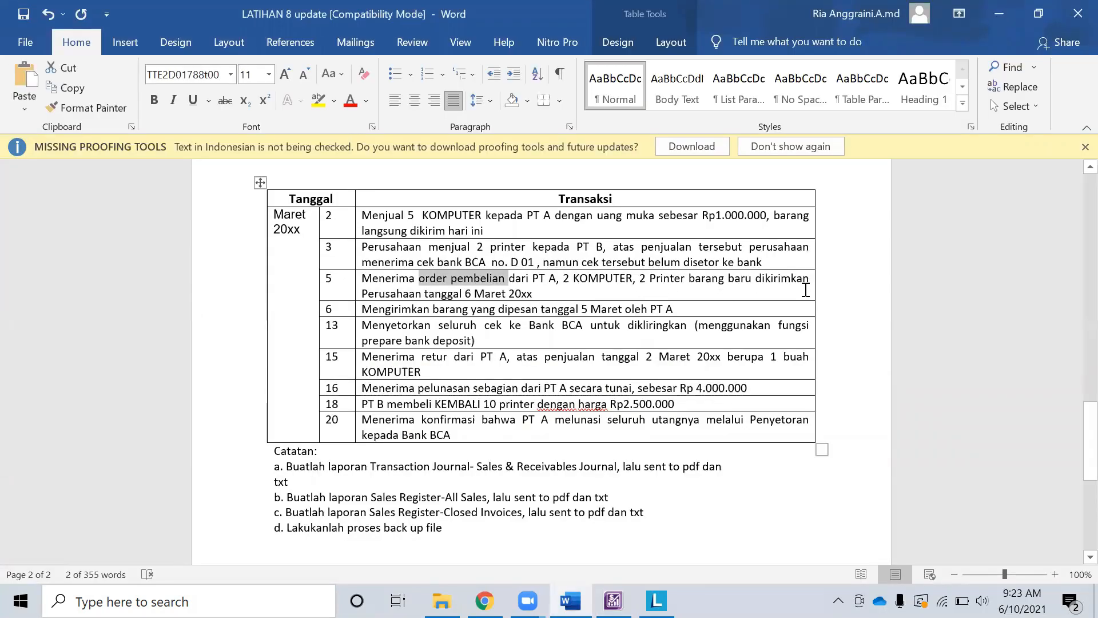
{"action": "key", "text": "alt+Tab"}
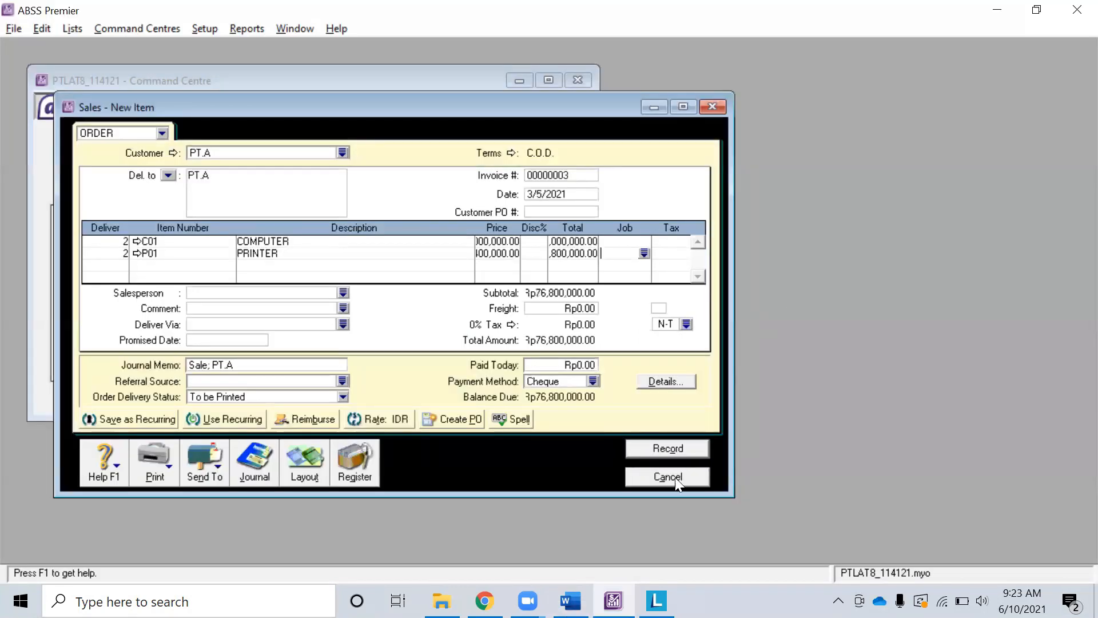
{"action": "key", "text": "alt+Tab"}
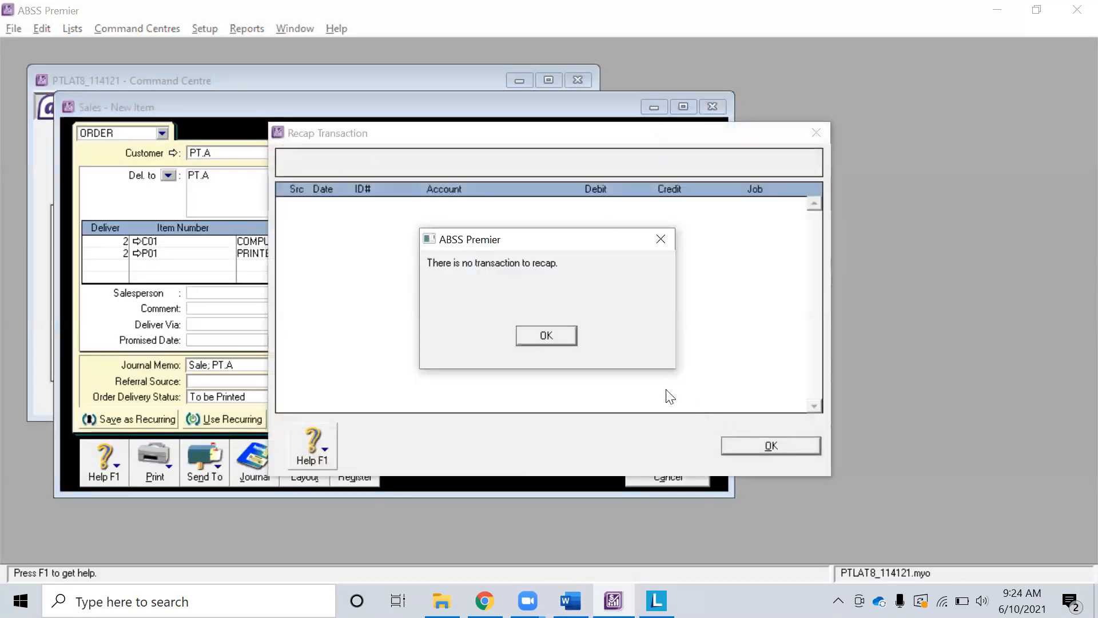
{"action": "left_click", "coordinate": [533, 339]}
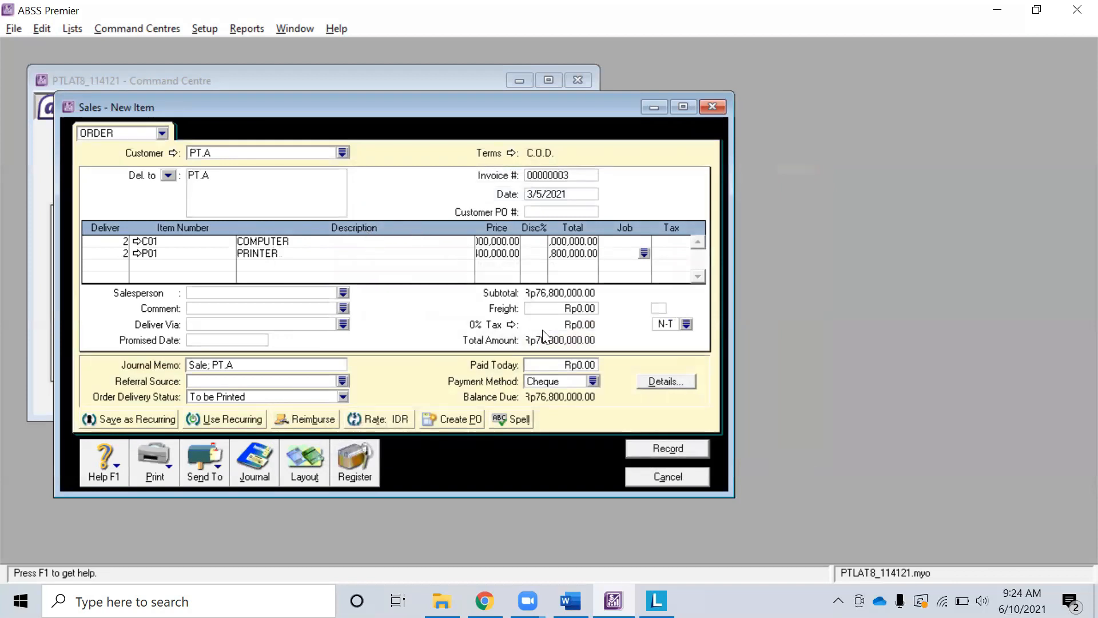
{"action": "left_click", "coordinate": [686, 460]}
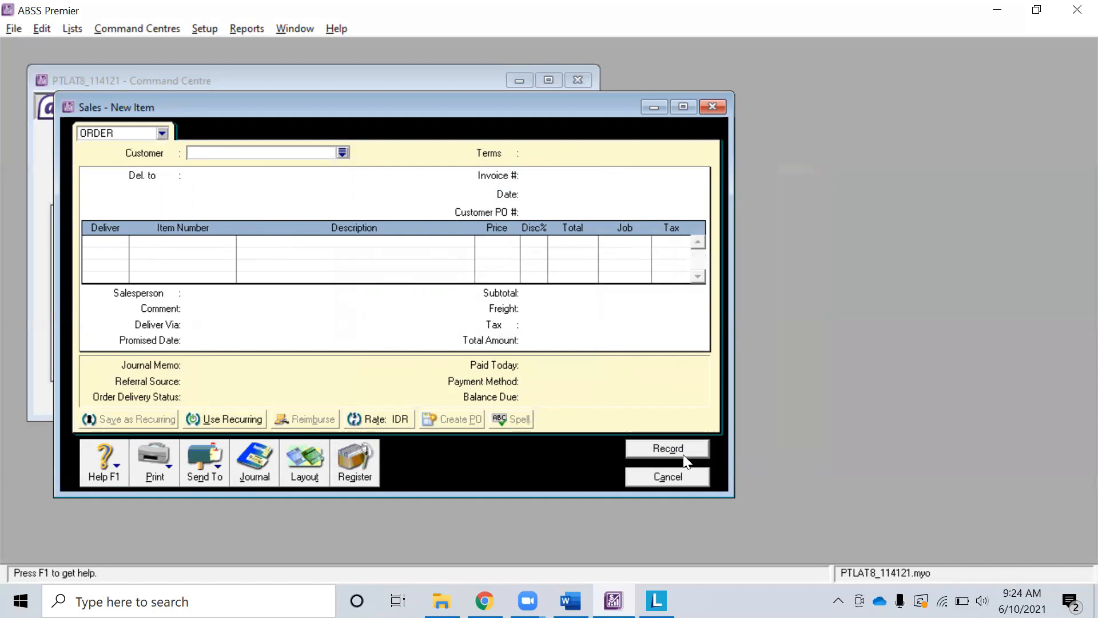
{"action": "left_click", "coordinate": [668, 476]}
Check the 6 March delivery in the Word exercise and change PT.A's order in the Sales Register to an invoice.
{"action": "key", "text": "alt+Tab"}
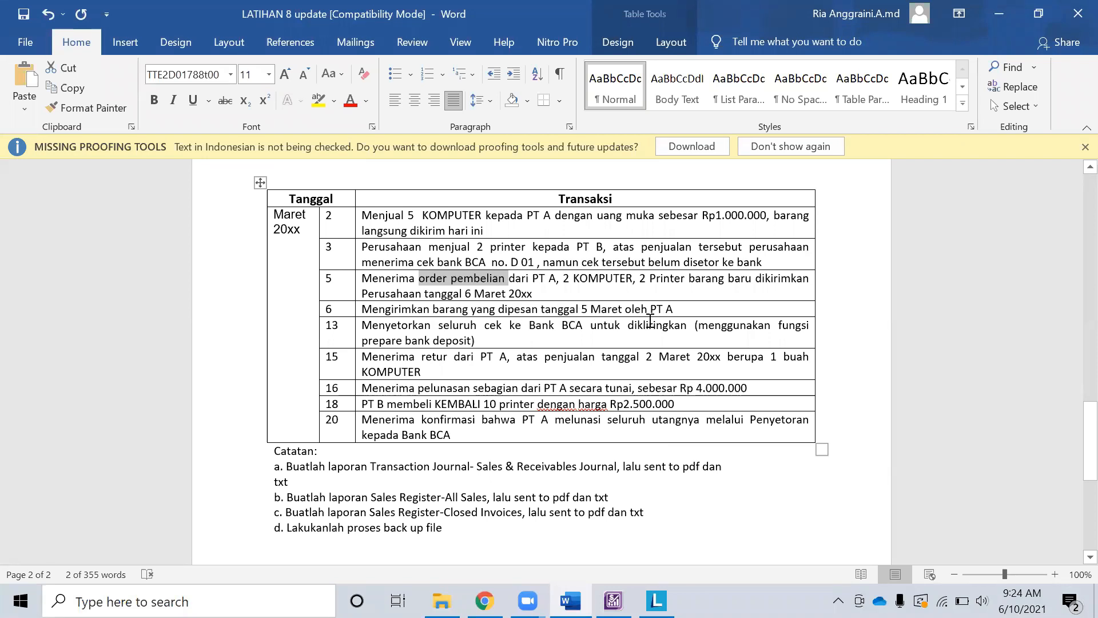
{"action": "key", "text": "alt+Tab"}
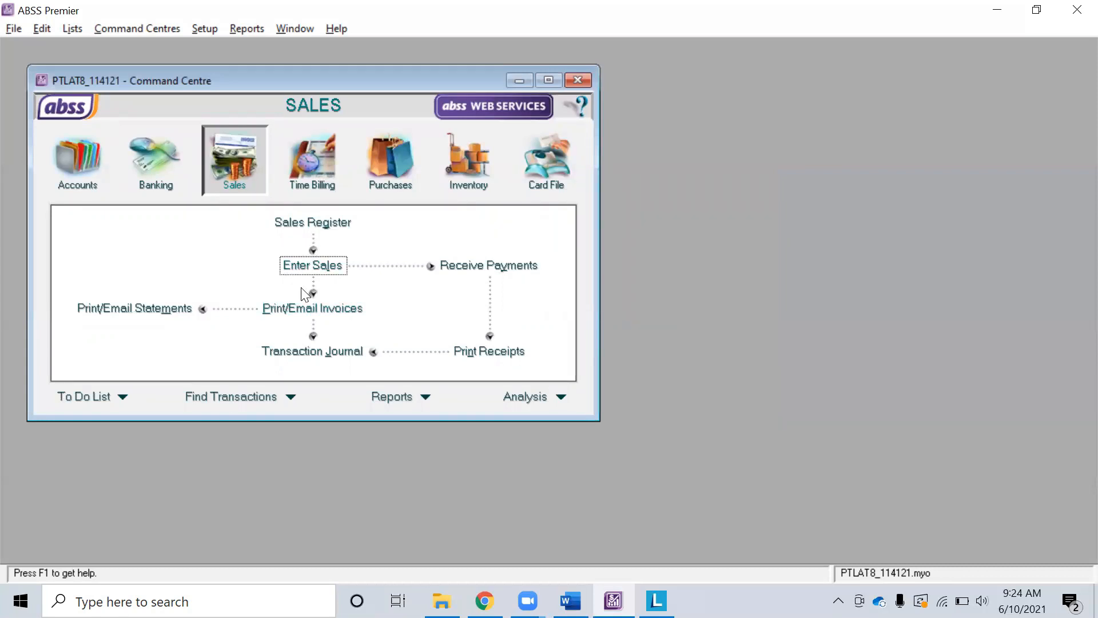
{"action": "left_click", "coordinate": [334, 226]}
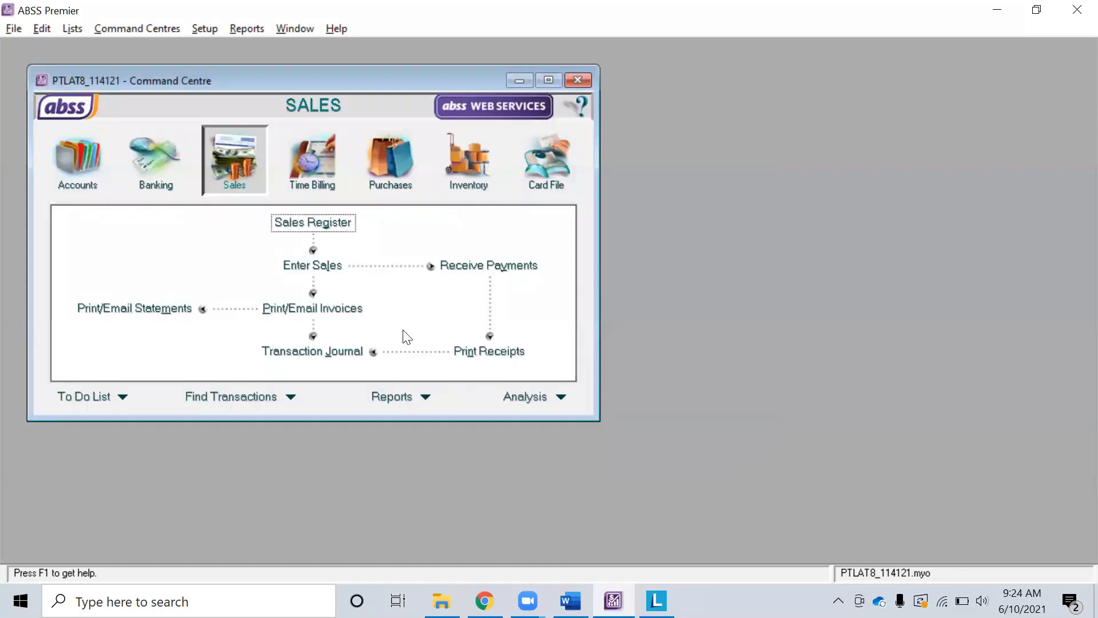
{"action": "left_click", "coordinate": [336, 223]}
{"action": "left_click", "coordinate": [253, 137]}
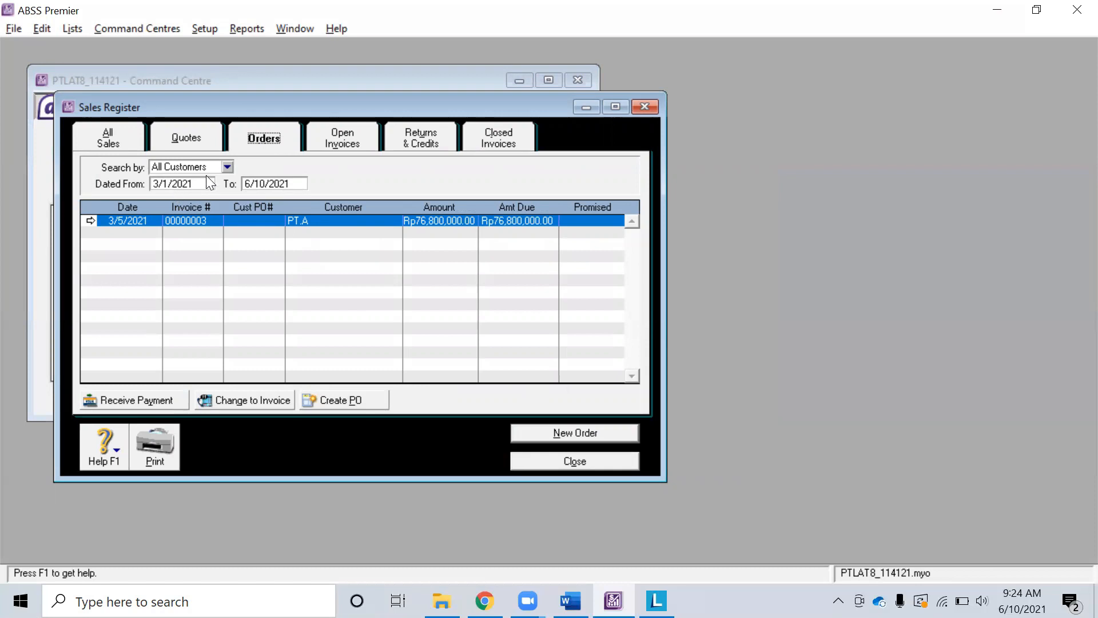
{"action": "left_click", "coordinate": [226, 167]}
{"action": "left_click", "coordinate": [271, 163]}
{"action": "left_click", "coordinate": [239, 401]}
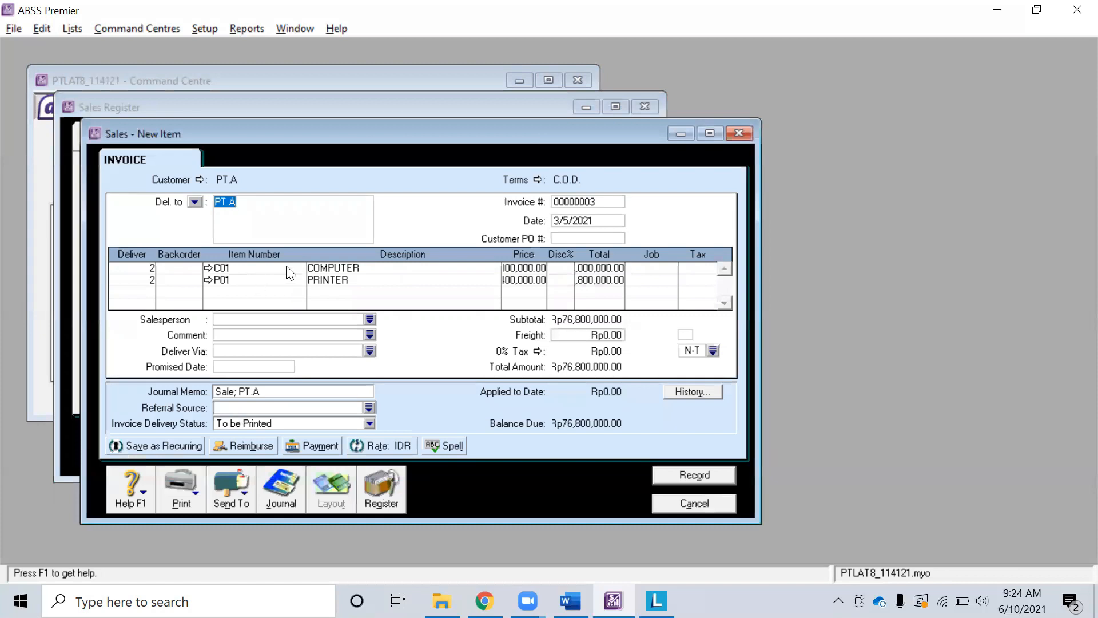
Set the invoice date to 3/6/2021 and compare it with the delivery date in the exercise.
{"action": "left_click", "coordinate": [568, 220]}
{"action": "key", "text": "BackSpace"}
{"action": "type", "text": "6"}
{"action": "key", "text": "Tab"}
{"action": "key", "text": "alt+Tab"}
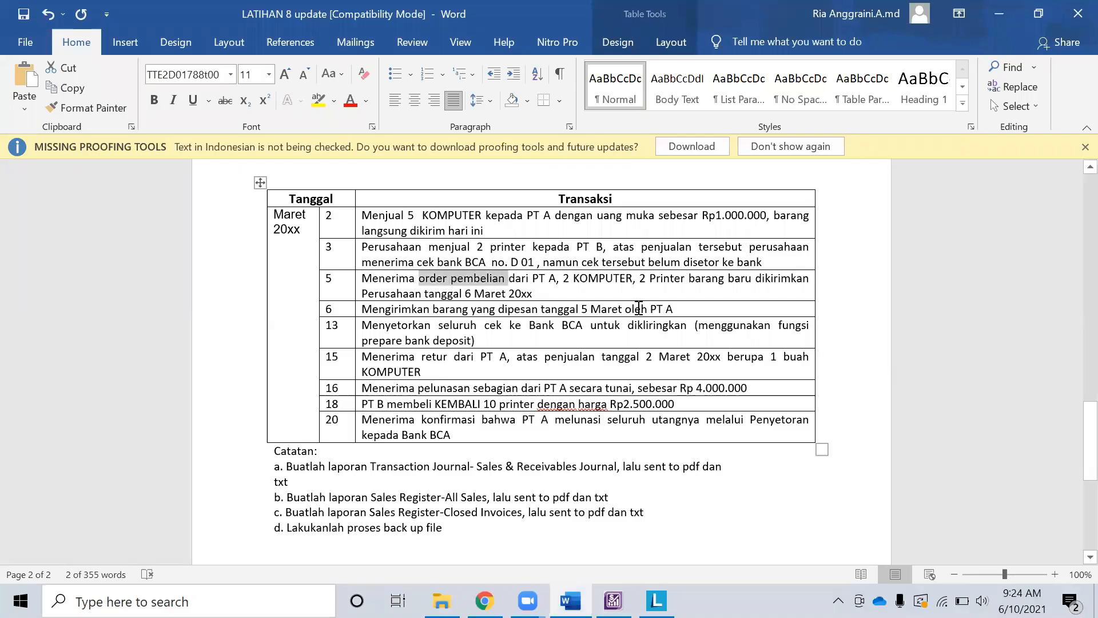
{"action": "key", "text": "alt+Tab"}
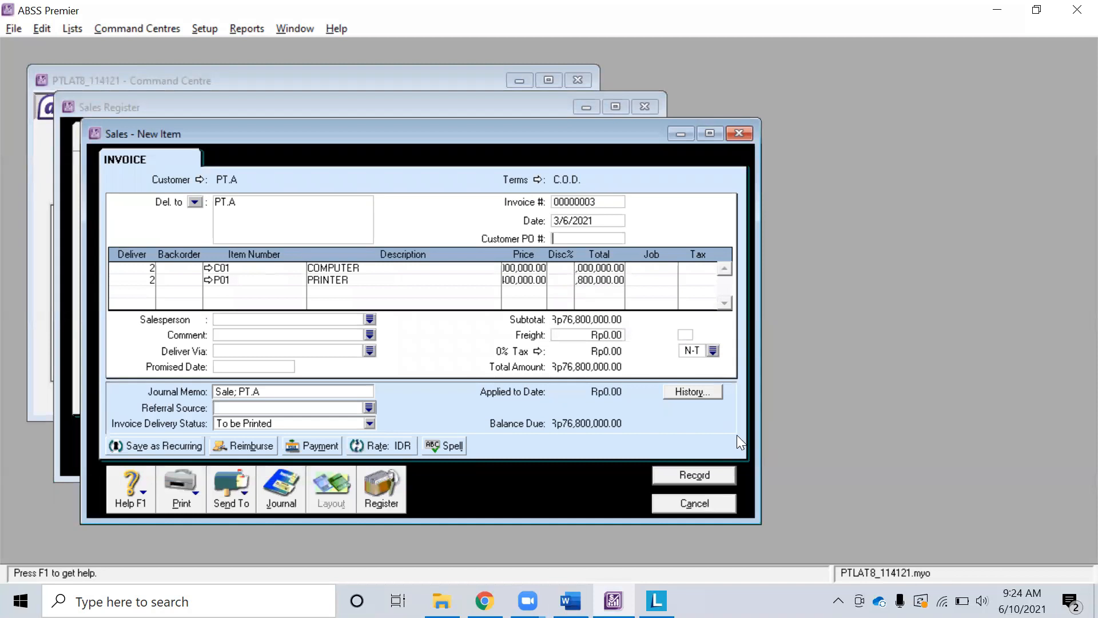
Review the recap of PT.A's invoice transaction, then try to record the invoice but cancel at the pre-dated sale prompt.
{"action": "key", "text": "ctrl+r"}
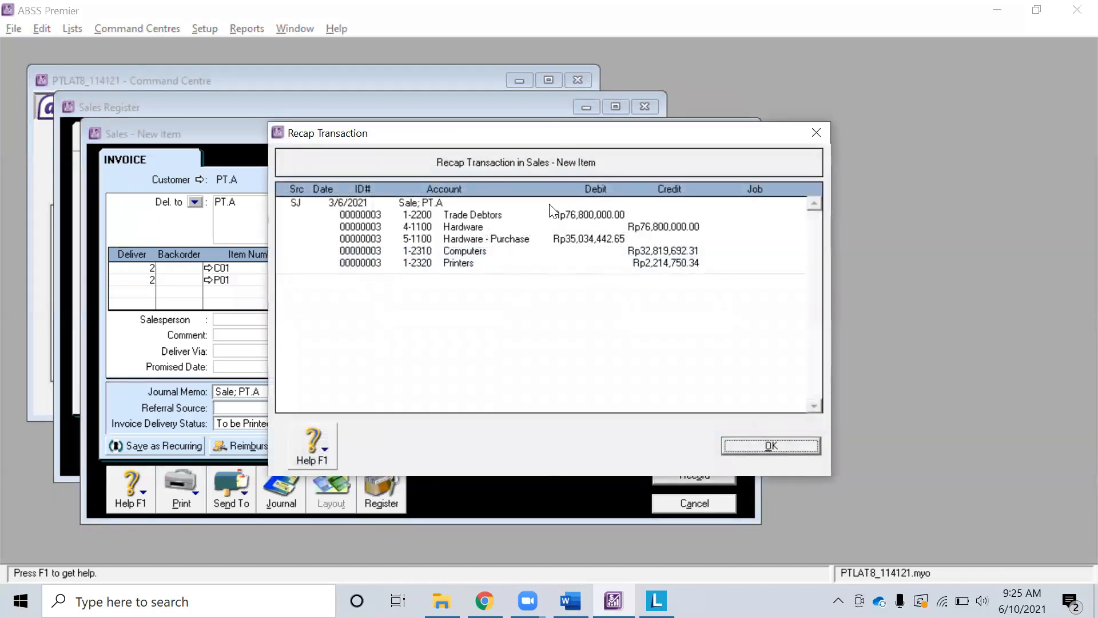
{"action": "left_click", "coordinate": [762, 448]}
{"action": "left_click", "coordinate": [718, 475]}
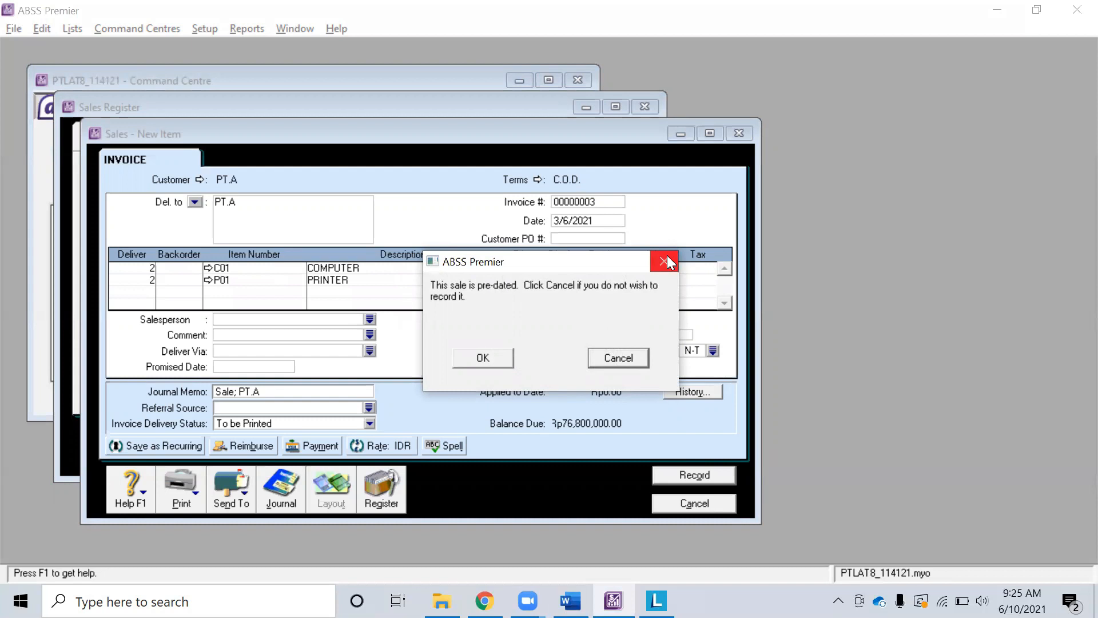
{"action": "left_click", "coordinate": [618, 357]}
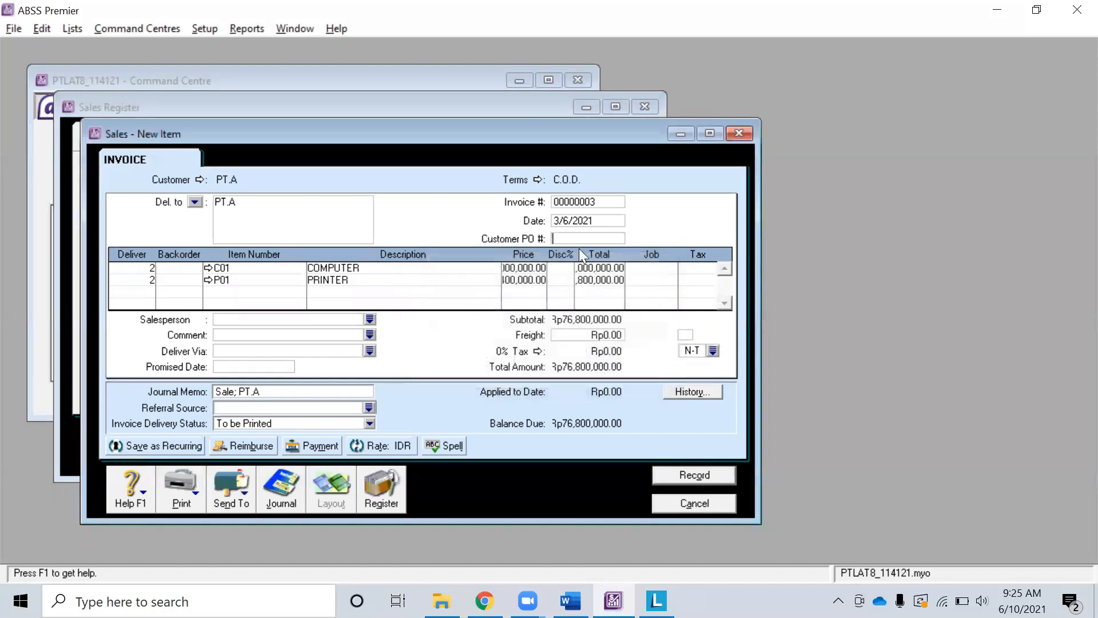
Re-enter the invoice date as 3/6/2021 and record PT.A's invoice, accepting the pre-dated sale.
{"action": "left_click", "coordinate": [556, 220]}
{"action": "key", "text": "BackSpace"}
{"action": "type", "text": "6"}
{"action": "key", "text": "BackSpace"}
{"action": "type", "text": "3"}
{"action": "key", "text": "Left"}
{"action": "key", "text": "Left"}
{"action": "key", "text": "BackSpace"}
{"action": "type", "text": "3"}
{"action": "key", "text": "Right"}
{"action": "key", "text": "Right"}
{"action": "key", "text": "BackSpace"}
{"action": "type", "text": "6"}
{"action": "left_click", "coordinate": [675, 475]}
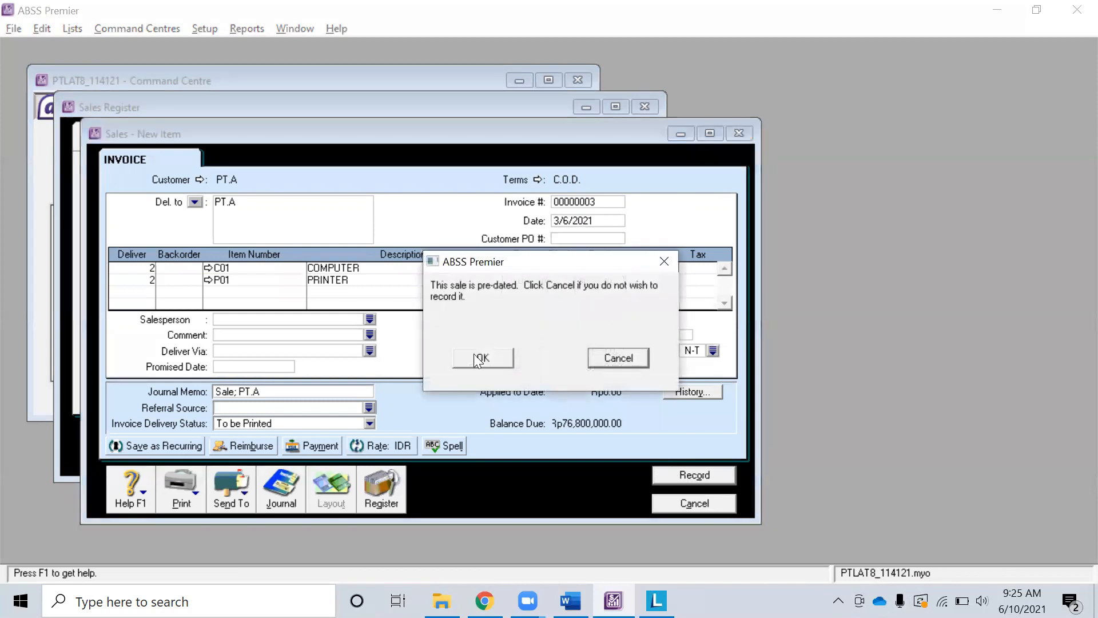
{"action": "left_click", "coordinate": [480, 359]}
{"action": "left_click", "coordinate": [680, 505]}
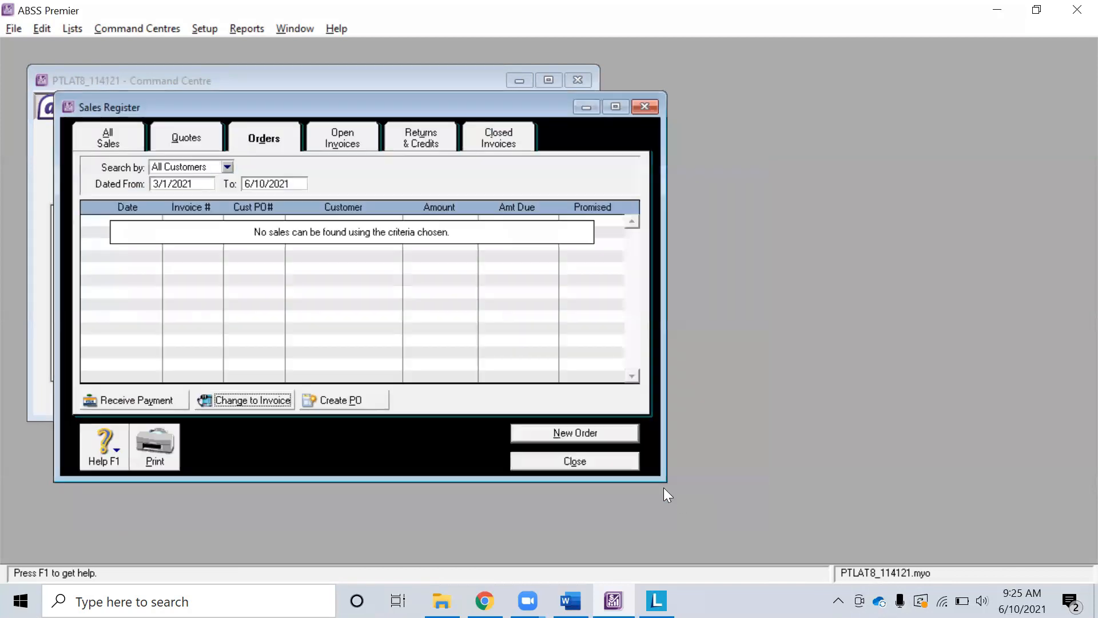
Review the open invoices, returns and credits, and closed invoices in the Sales Register.
{"action": "left_click", "coordinate": [347, 142]}
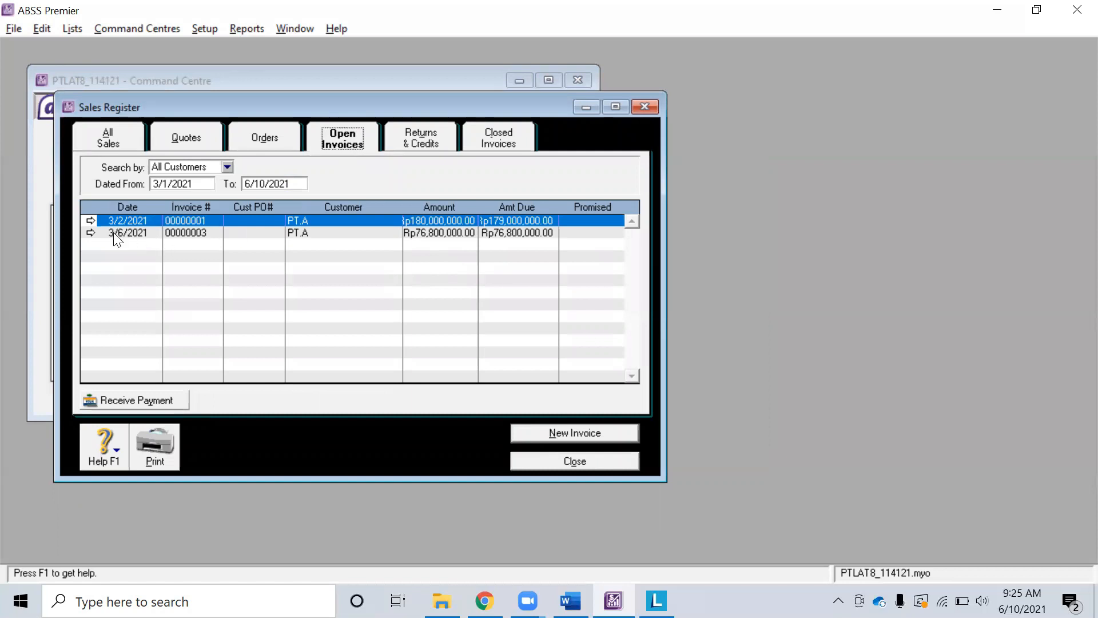
{"action": "left_click", "coordinate": [438, 137]}
{"action": "left_click", "coordinate": [497, 140]}
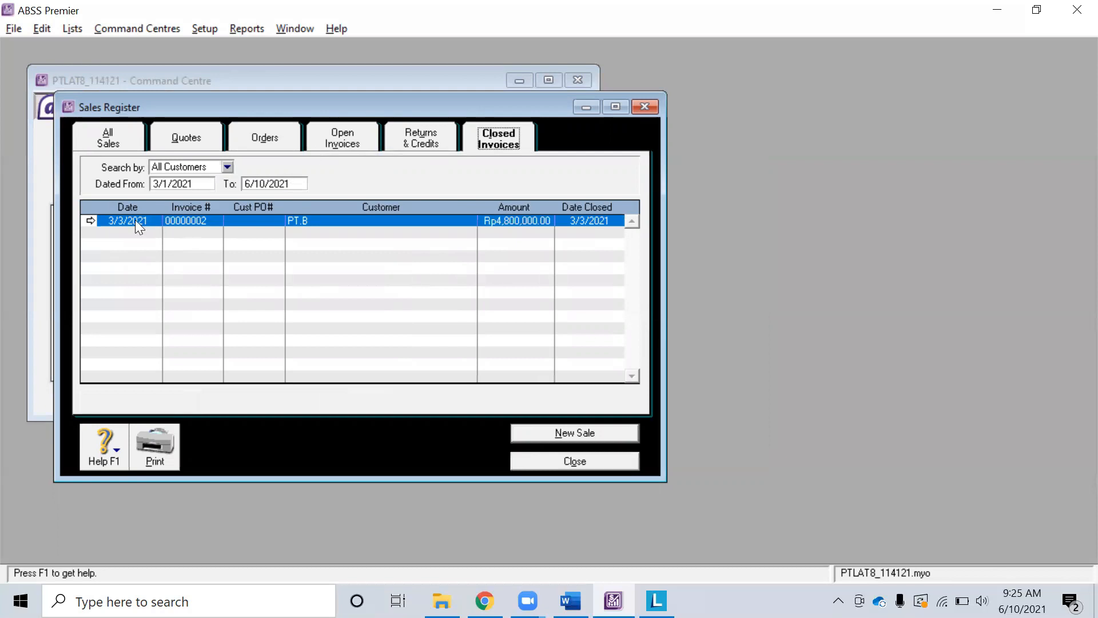
{"action": "left_click", "coordinate": [361, 140]}
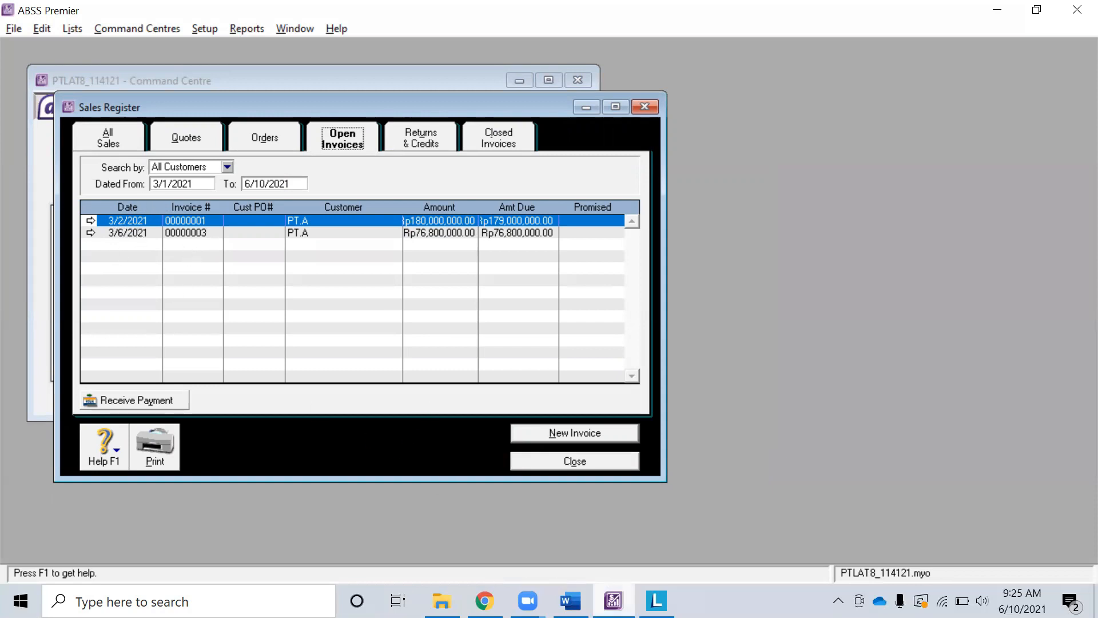
Switch to the Word exercise and insert "(Undeposited fund)" after "cek" in the 13 March transaction.
{"action": "left_click", "coordinate": [570, 601]}
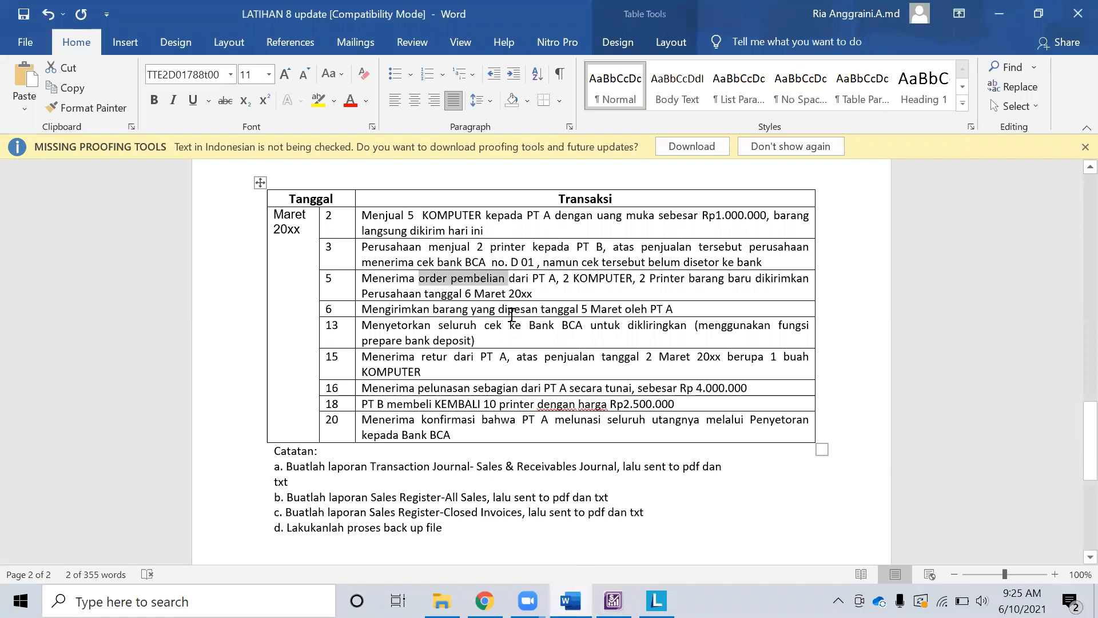
{"action": "left_click", "coordinate": [511, 313]}
{"action": "left_click", "coordinate": [472, 337]}
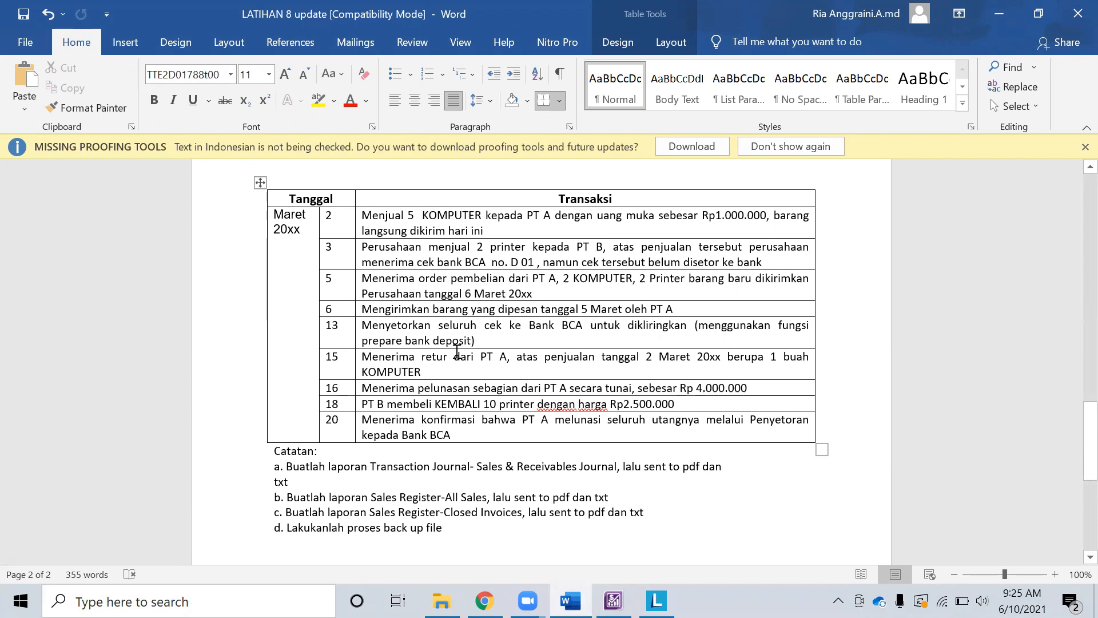
{"action": "left_click", "coordinate": [503, 325]}
{"action": "type", "text": "(Unde"}
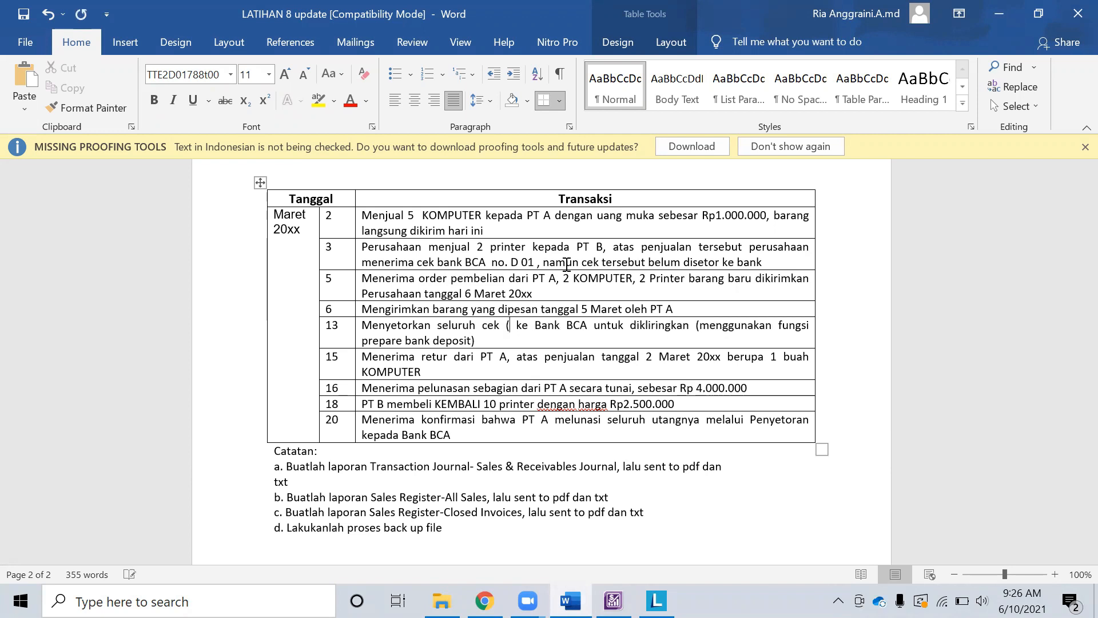
{"action": "type", "text": "posited f"}
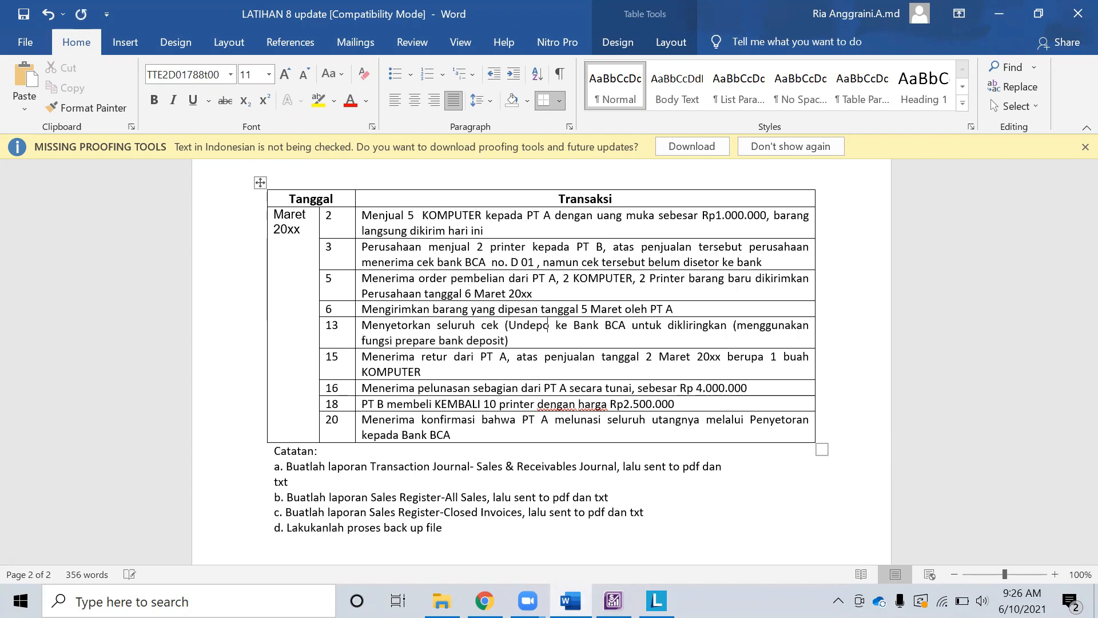
{"action": "type", "text": "und"}
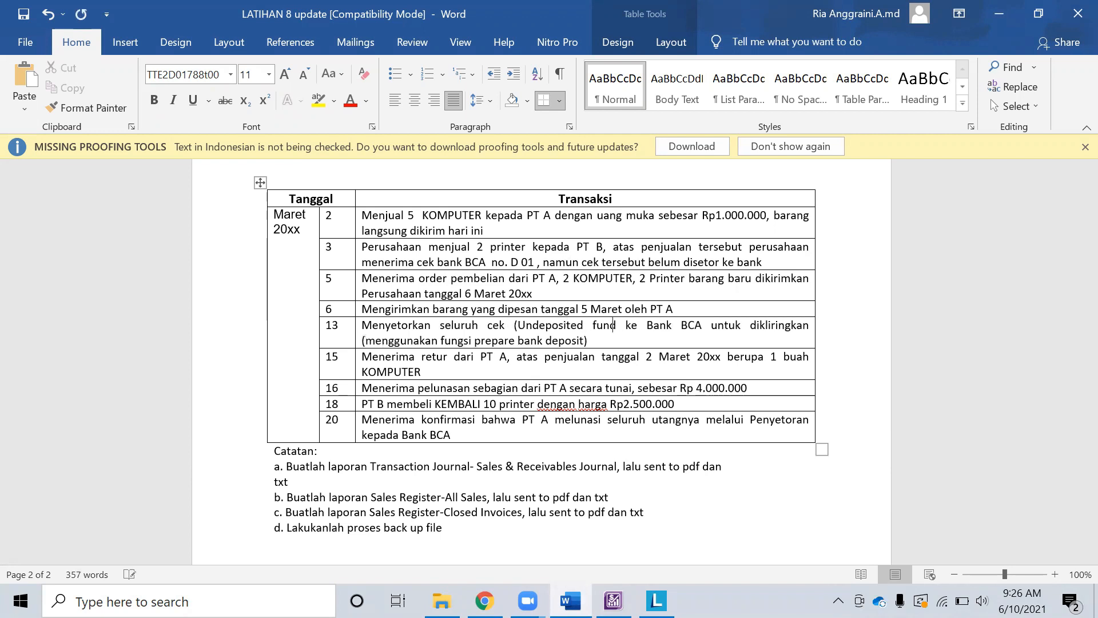
{"action": "type", "text": ")"}
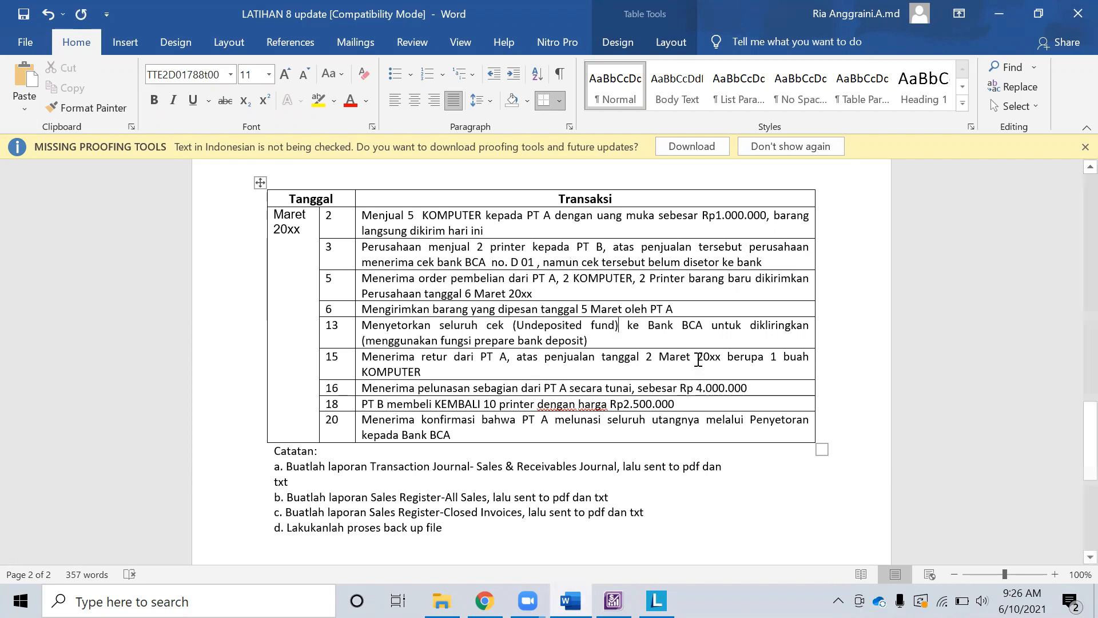
Insert "(Cheque Account)" after "Bank BCA" in the 13 March transaction.
{"action": "left_click", "coordinate": [704, 325]}
{"action": "type", "text": "(Che"}
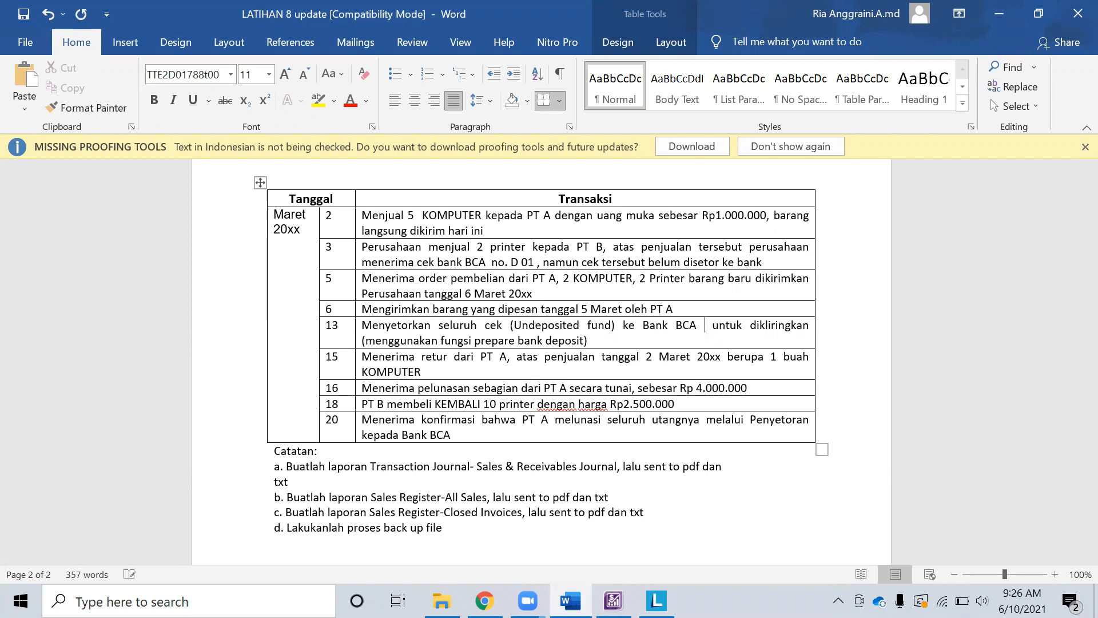
{"action": "type", "text": "que Ac"}
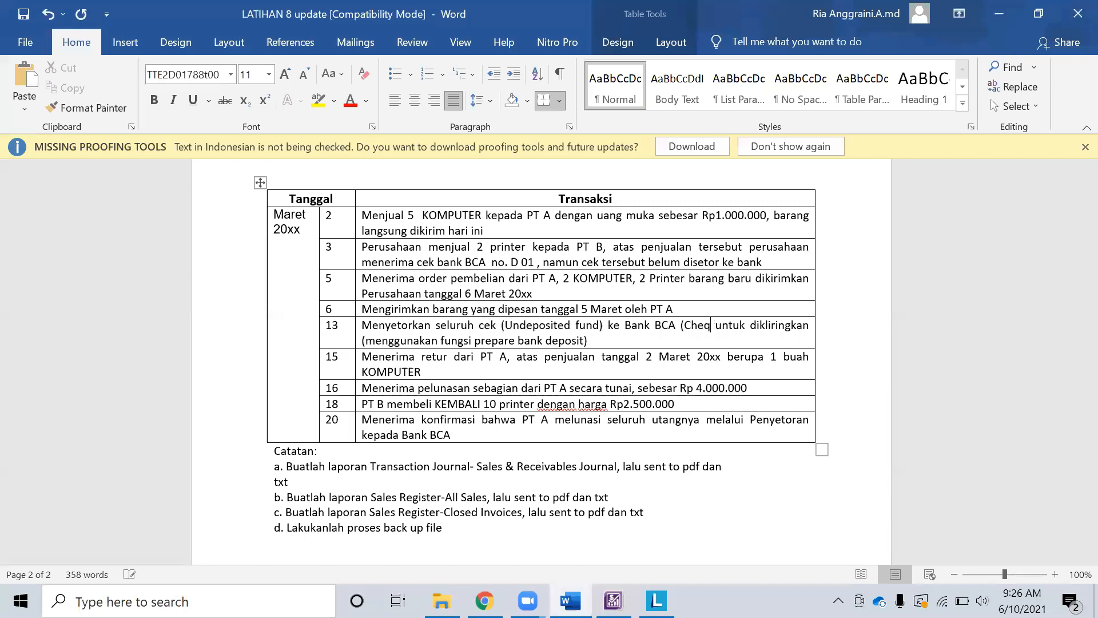
{"action": "type", "text": "count)"}
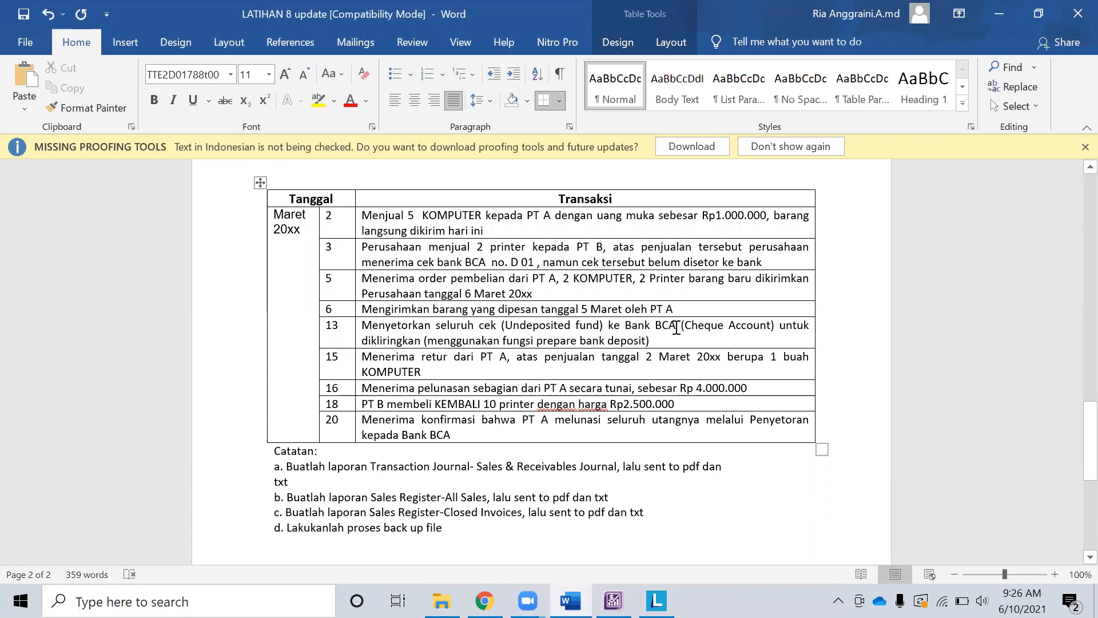
Return to ABSS Premier, close the Sales Register, and open Prepare Bank Deposit in Banking after checking the 13 March transaction.
{"action": "key", "text": "alt+Tab"}
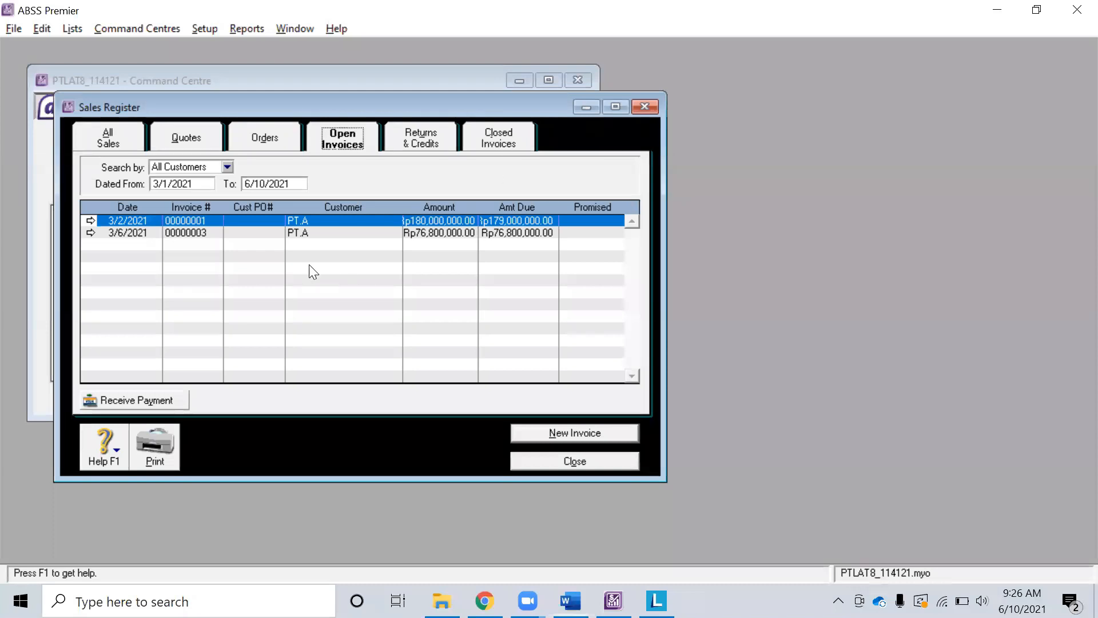
{"action": "key", "text": "alt+Tab"}
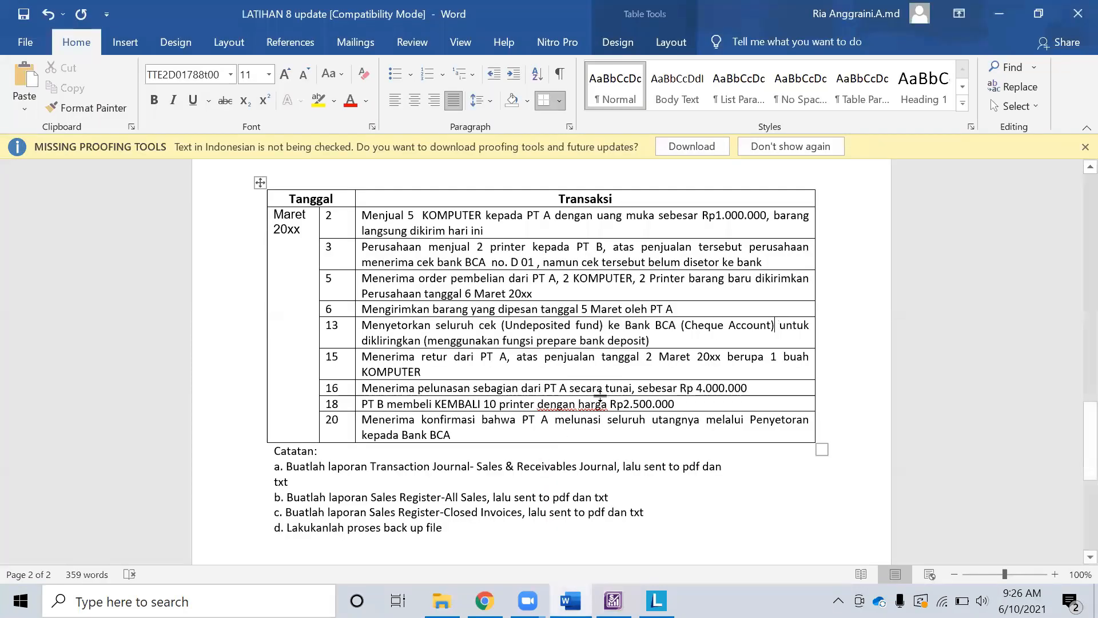
{"action": "key", "text": "alt+Tab"}
{"action": "left_click", "coordinate": [573, 464]}
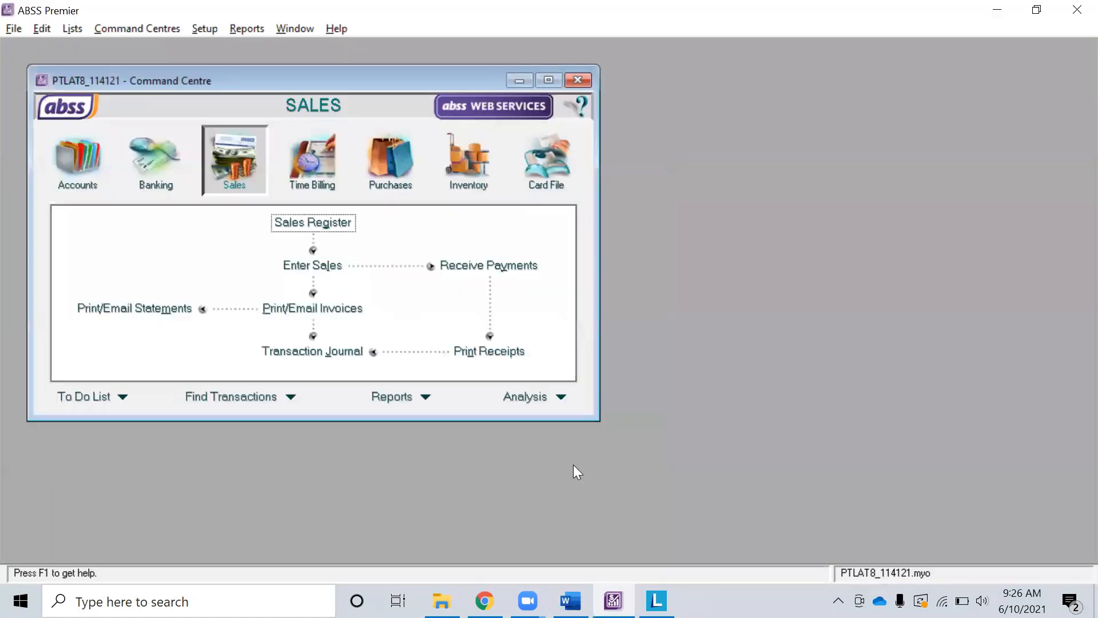
{"action": "left_click", "coordinate": [157, 176]}
{"action": "key", "text": "alt+Tab"}
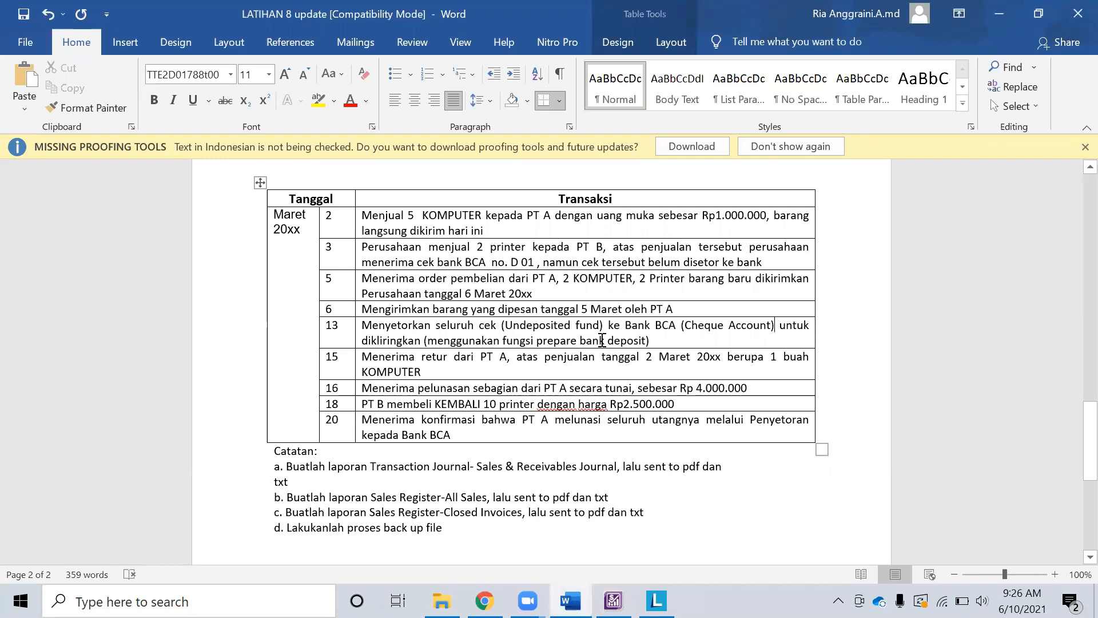
{"action": "key", "text": "alt+Tab"}
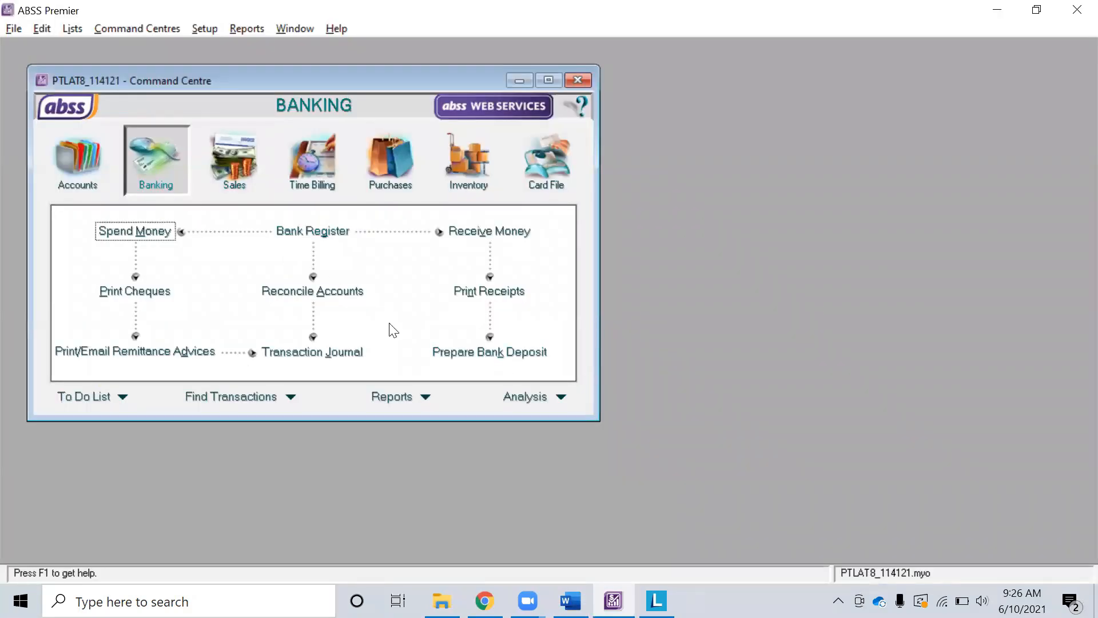
{"action": "left_click", "coordinate": [485, 351]}
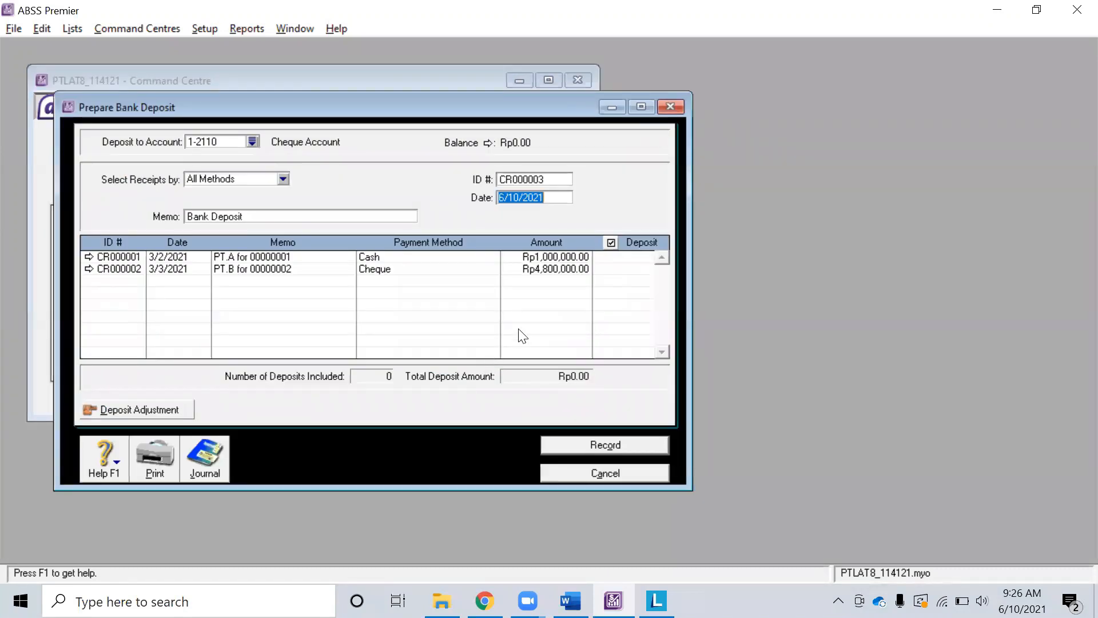
Recheck the exercise and mark both PT.A's cash receipt and PT.B's cheque receipt for deposit.
{"action": "key", "text": "alt+Tab"}
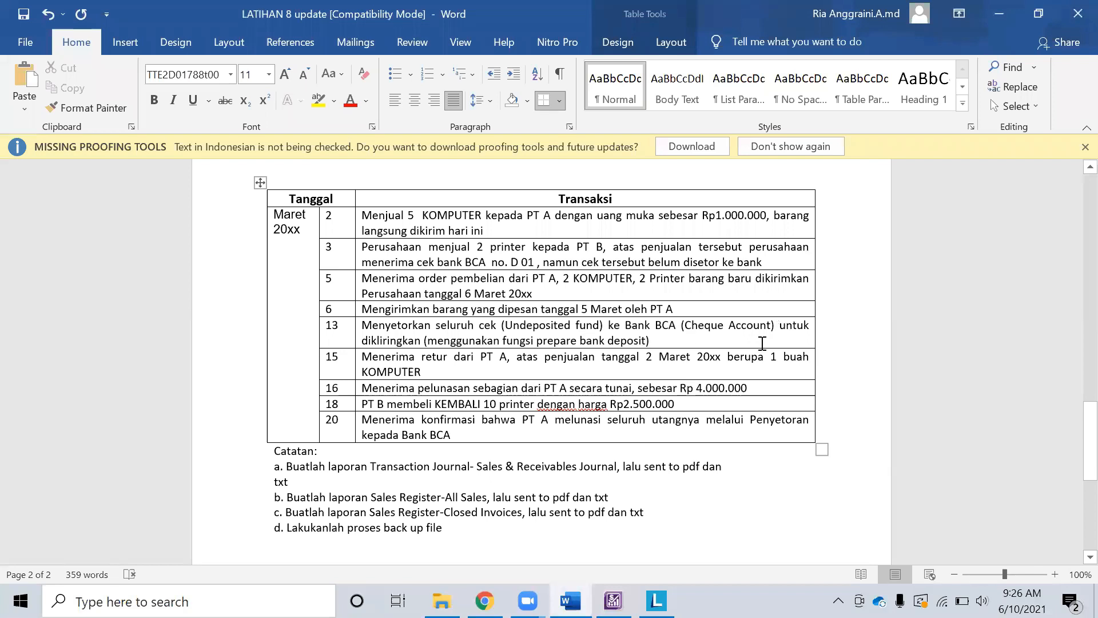
{"action": "key", "text": "alt+Tab"}
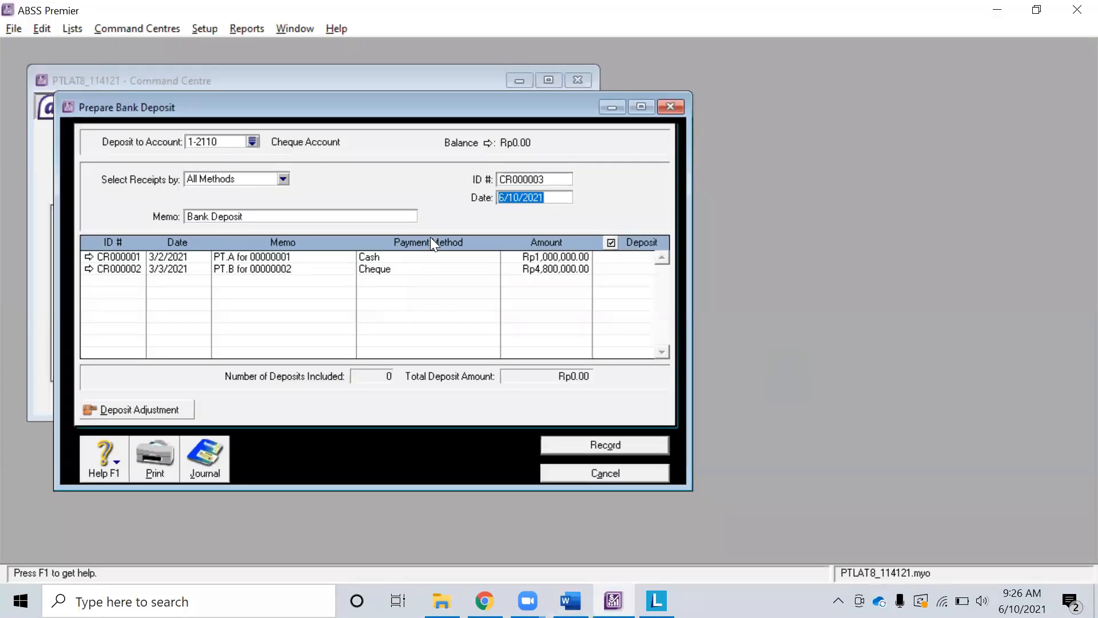
{"action": "left_click", "coordinate": [634, 258]}
{"action": "left_click", "coordinate": [635, 270]}
Recheck the 13 March transaction in the Word exercise and set the bank deposit date to 3/13/2021 in ABSS Premier.
{"action": "key", "text": "alt+Tab"}
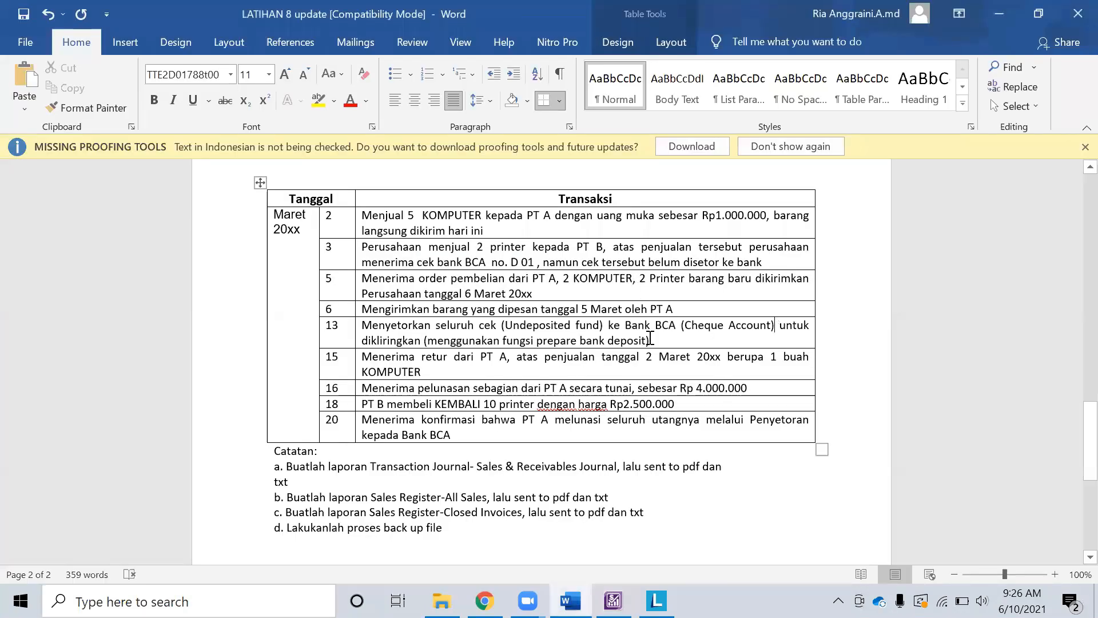
{"action": "key", "text": "alt+Tab"}
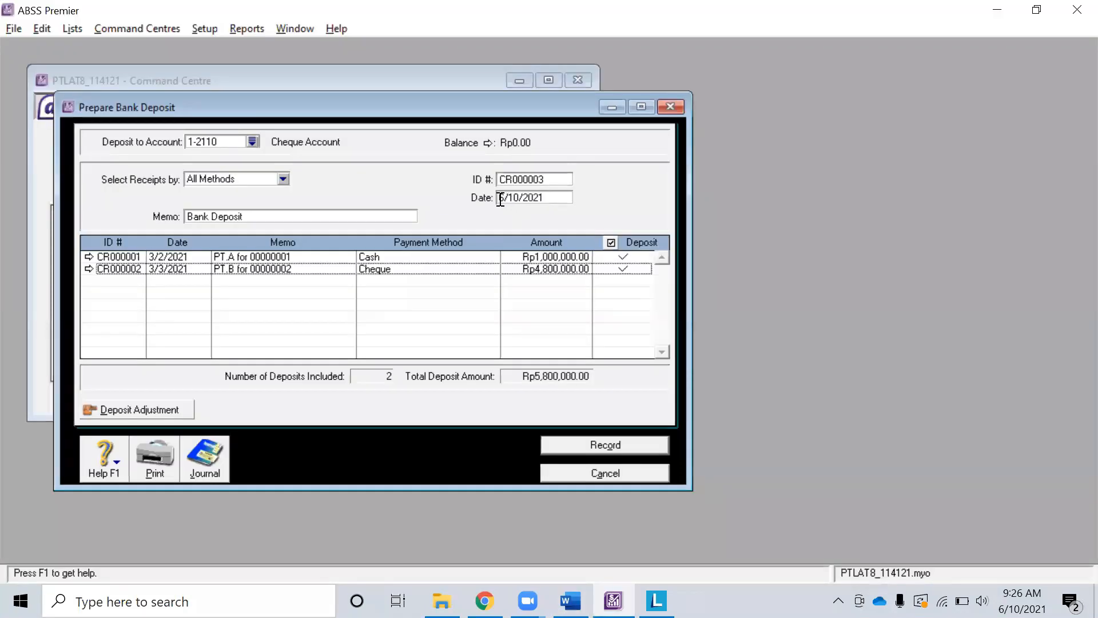
{"action": "left_click", "coordinate": [514, 198]}
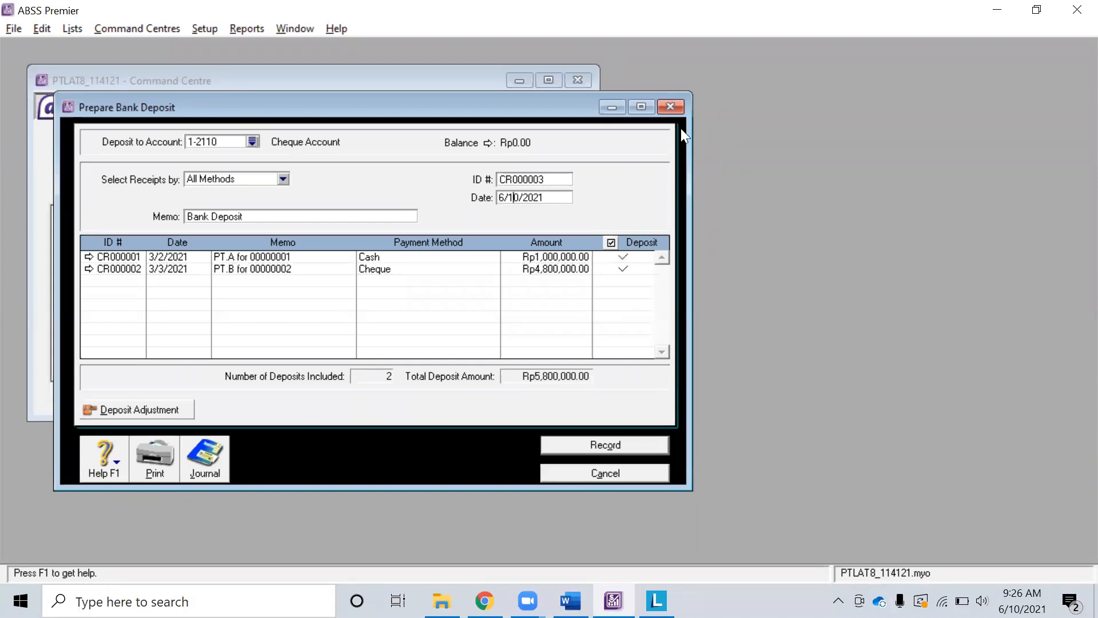
{"action": "key", "text": "BackSpace"}
{"action": "type", "text": "3"}
{"action": "key", "text": "BackSpace"}
{"action": "type", "text": "3"}
{"action": "key", "text": "Tab"}
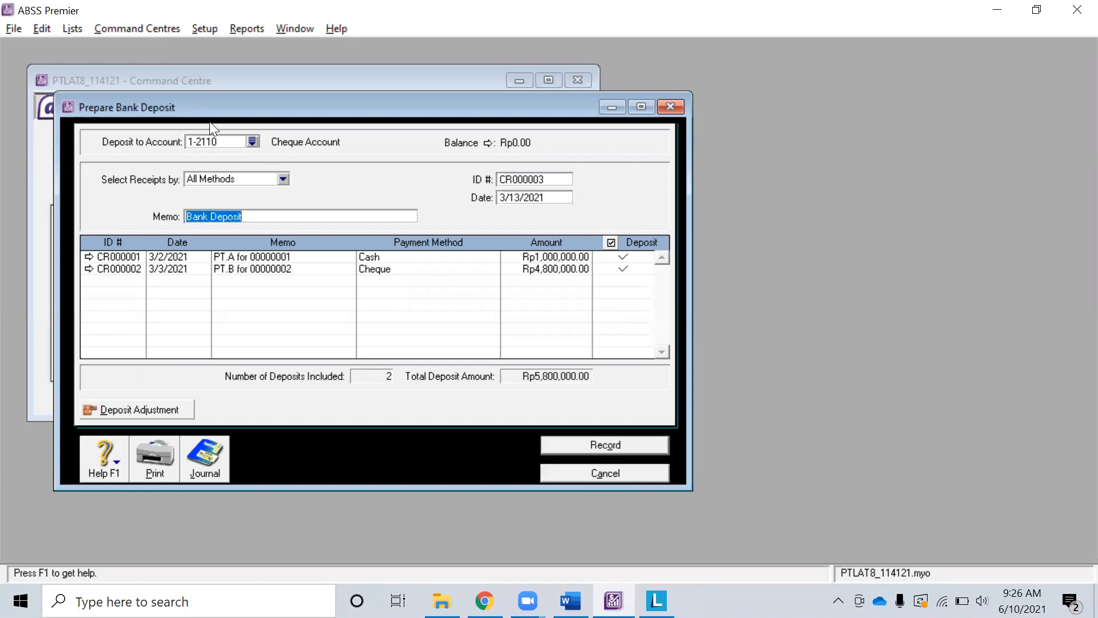
Compare the deposit account with the exercise and choose 1-2110 Cheque Account as the account to deposit to.
{"action": "left_click", "coordinate": [253, 141]}
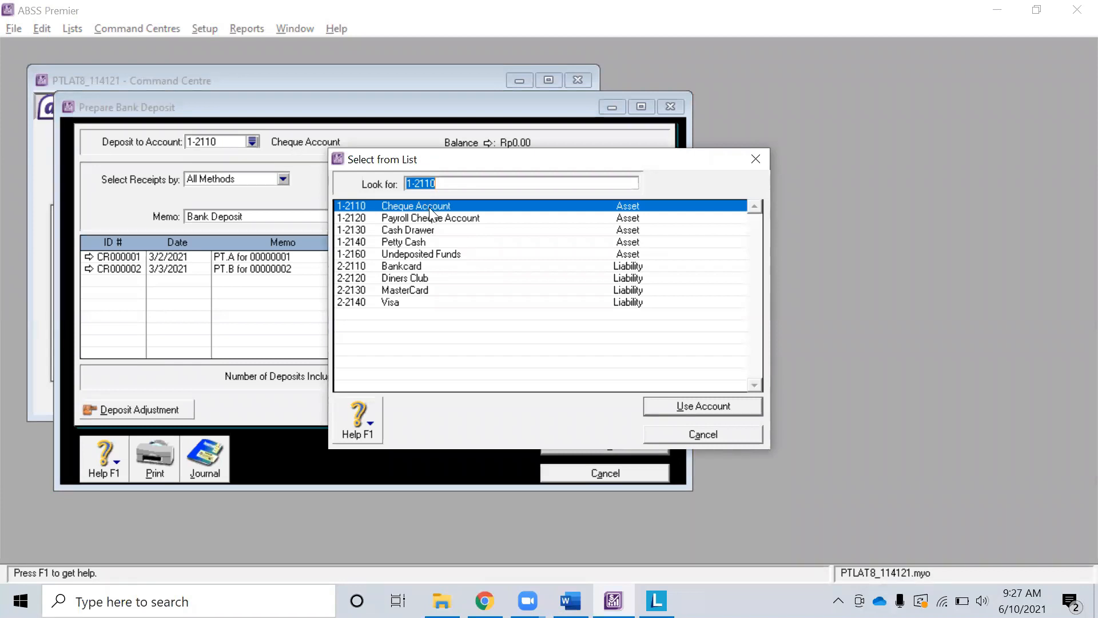
{"action": "key", "text": "alt+Tab"}
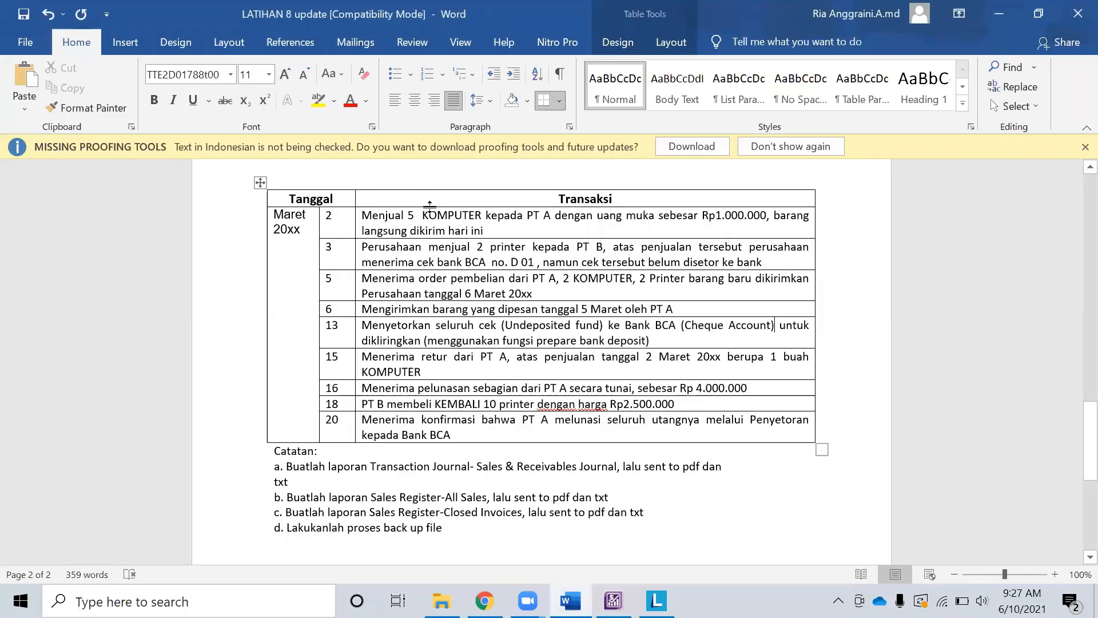
{"action": "key", "text": "alt+Tab"}
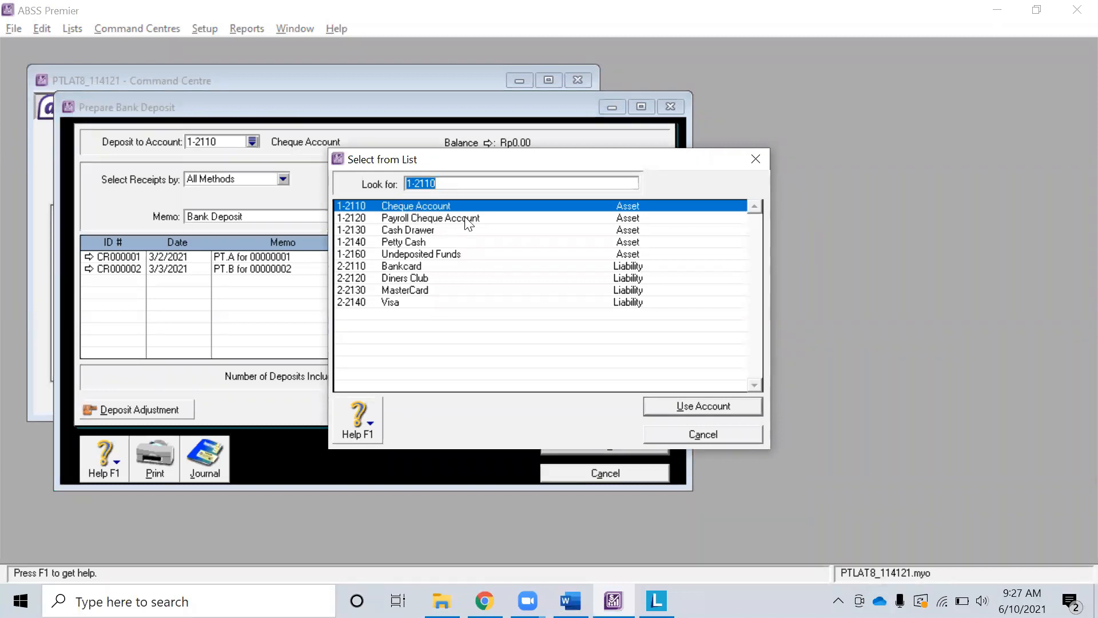
{"action": "left_click", "coordinate": [727, 404]}
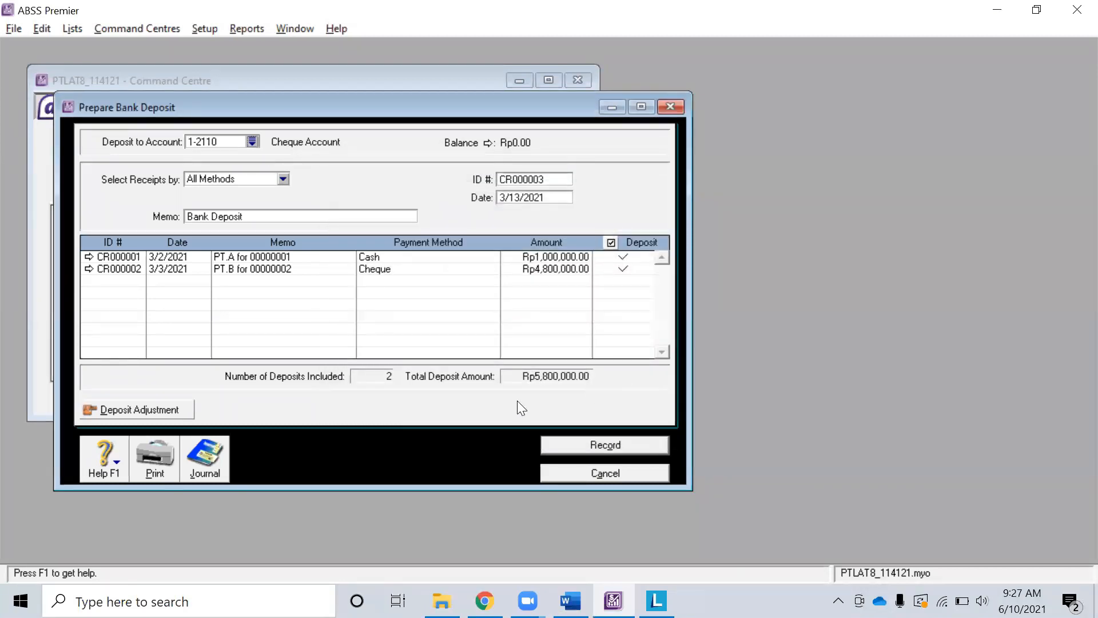
Review the recap of the bank deposit transaction and record the deposit, closing Prepare Bank Deposit.
{"action": "key", "text": "ctrl+r"}
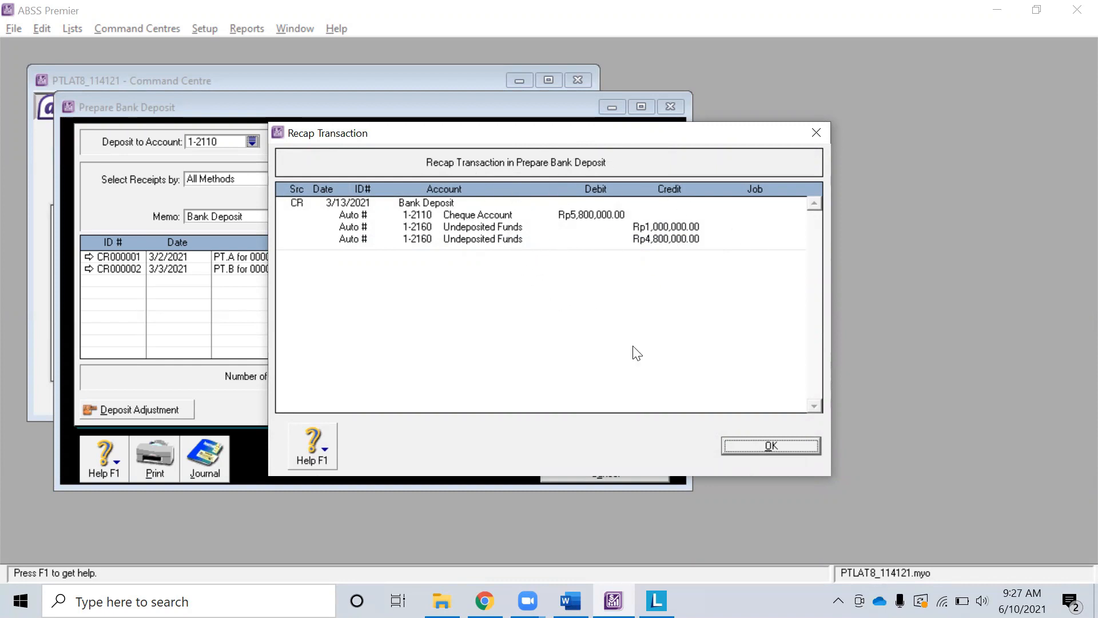
{"action": "left_click", "coordinate": [780, 449]}
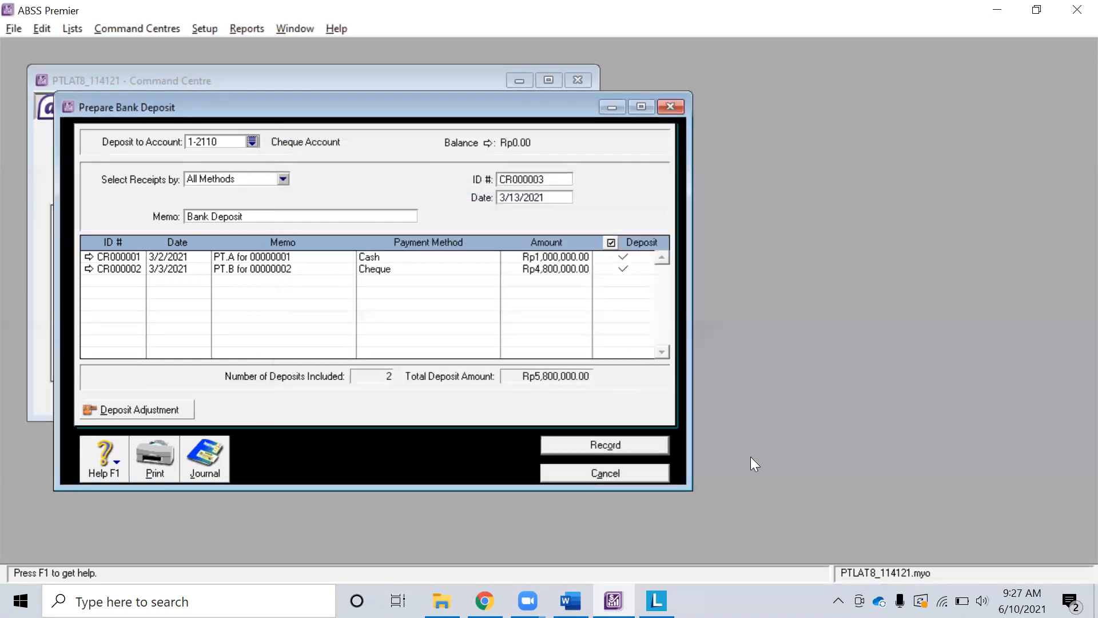
{"action": "left_click", "coordinate": [585, 442]}
{"action": "left_click", "coordinate": [596, 470]}
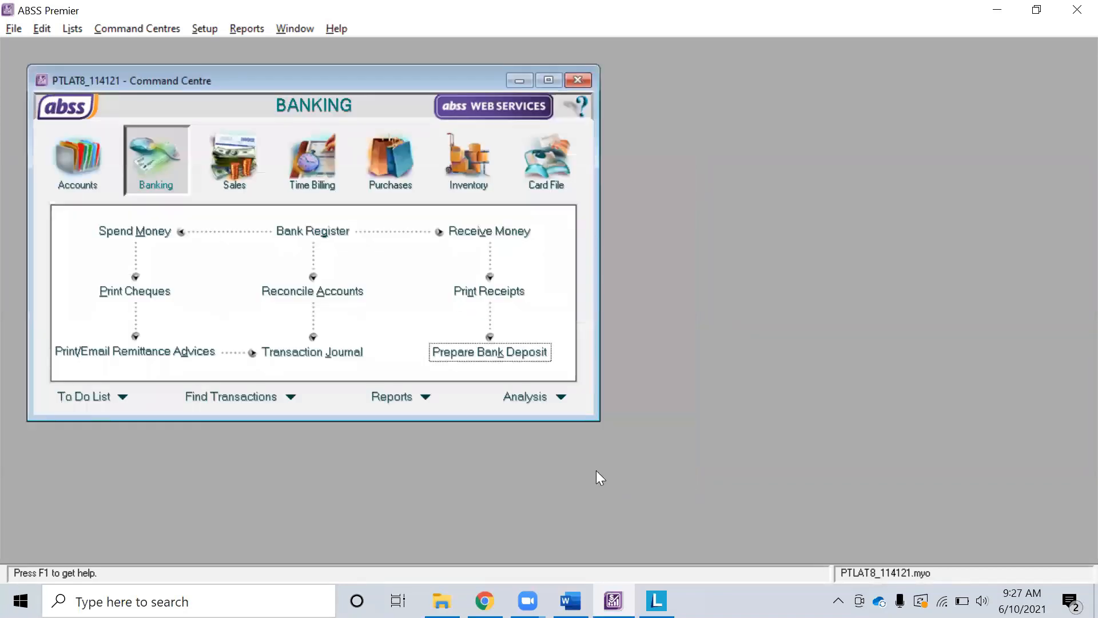
Read the 15 March return in the Word exercise and start a new sales invoice for PT.A in ABSS Premier.
{"action": "key", "text": "alt+Tab"}
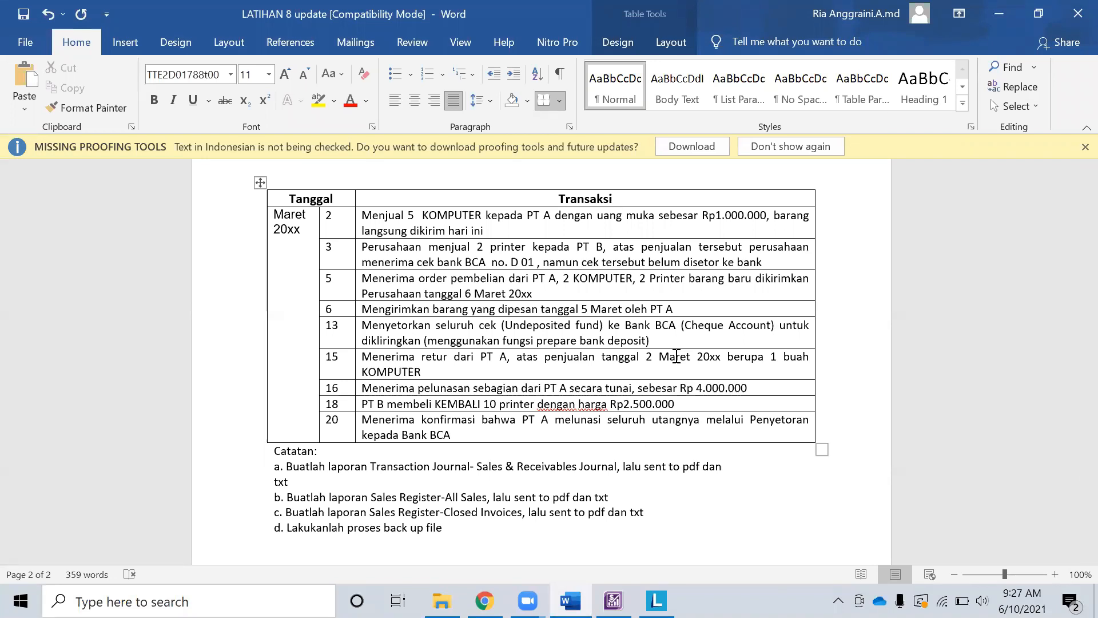
{"action": "key", "text": "alt+Tab"}
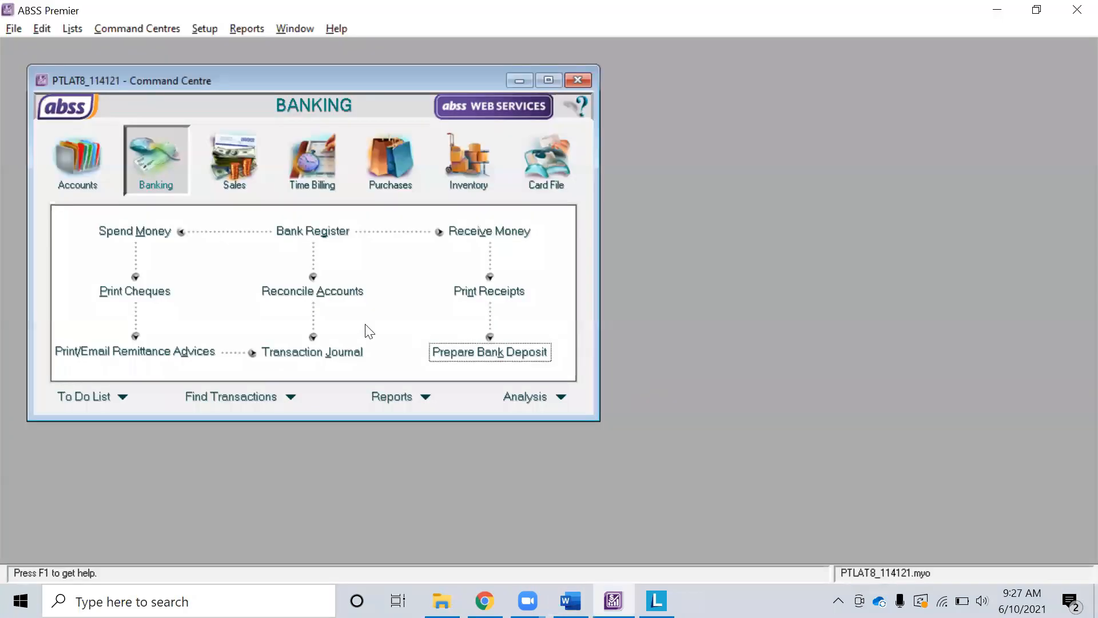
{"action": "left_click", "coordinate": [241, 146]}
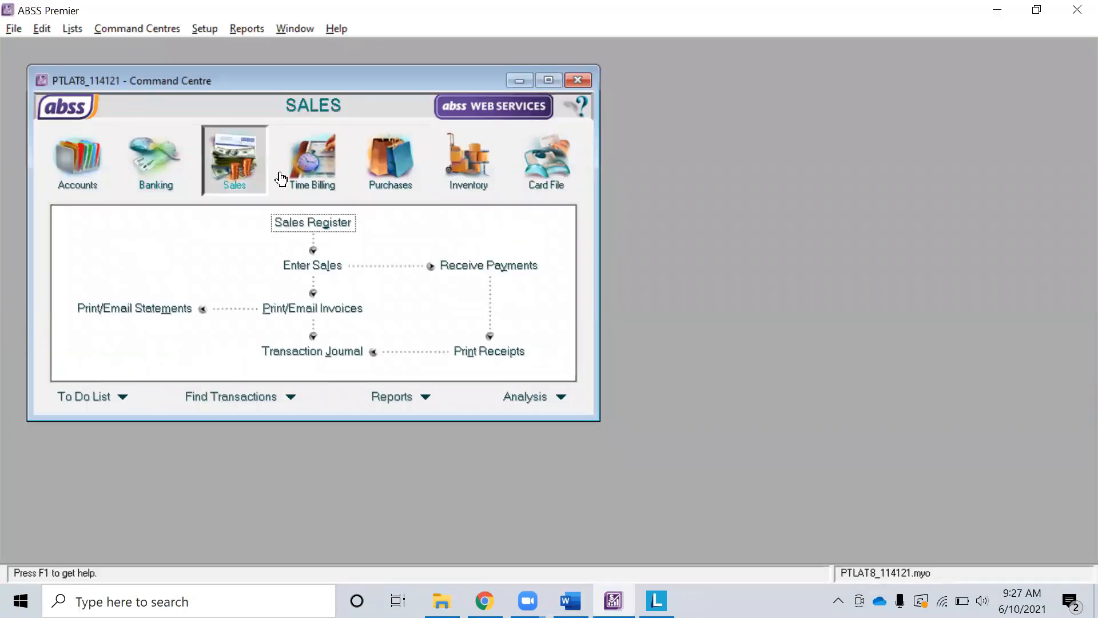
{"action": "left_click", "coordinate": [331, 266]}
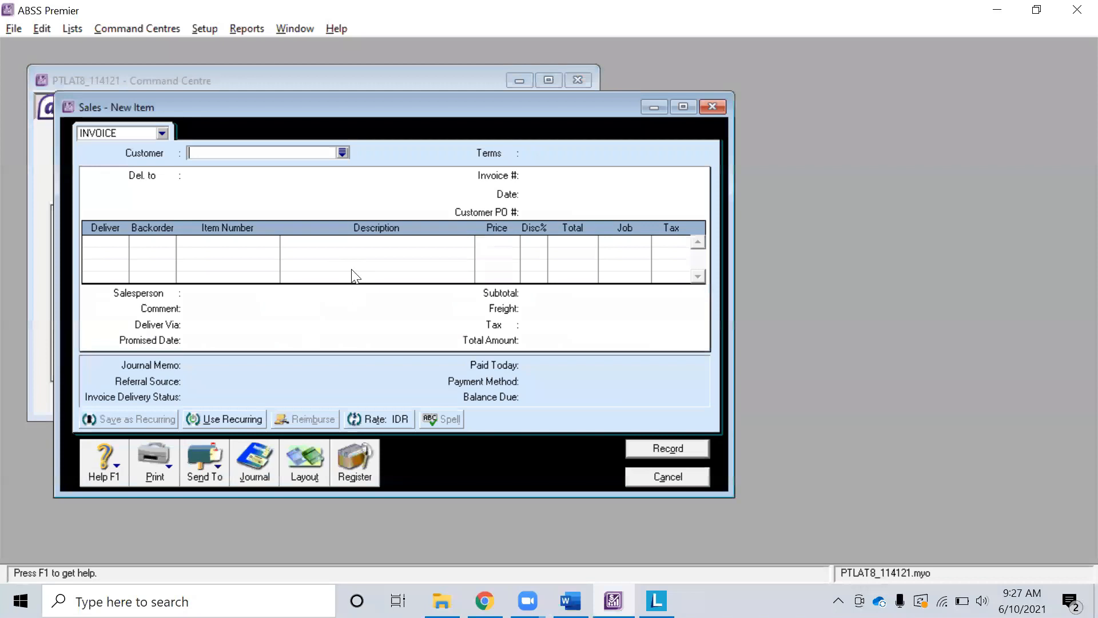
{"action": "key", "text": "alt+Tab"}
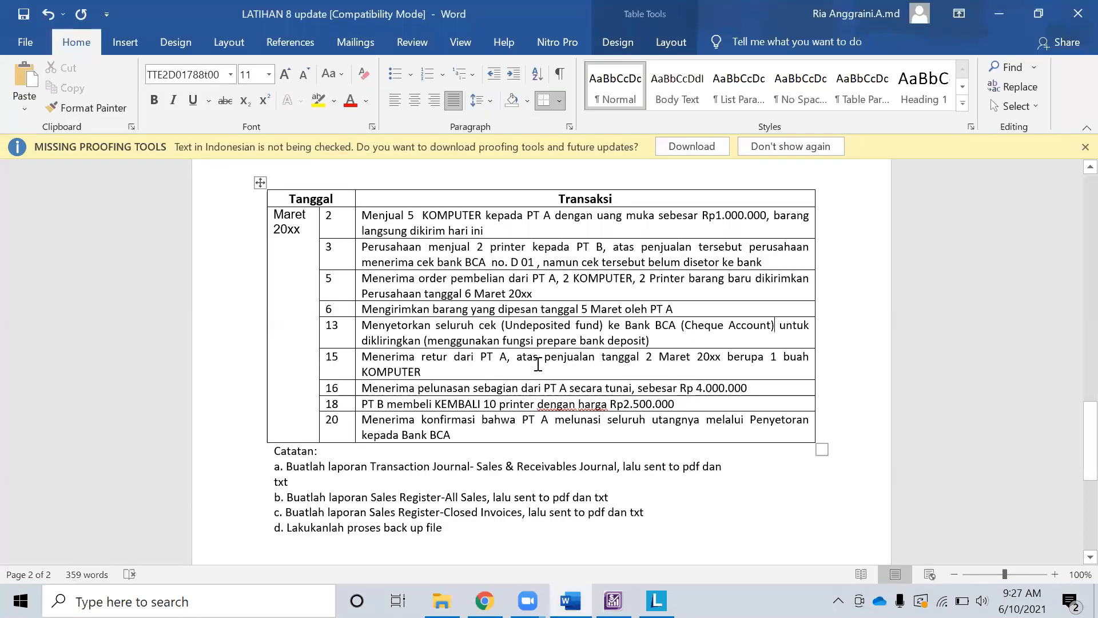
{"action": "key", "text": "alt+Tab"}
{"action": "left_click", "coordinate": [343, 152]}
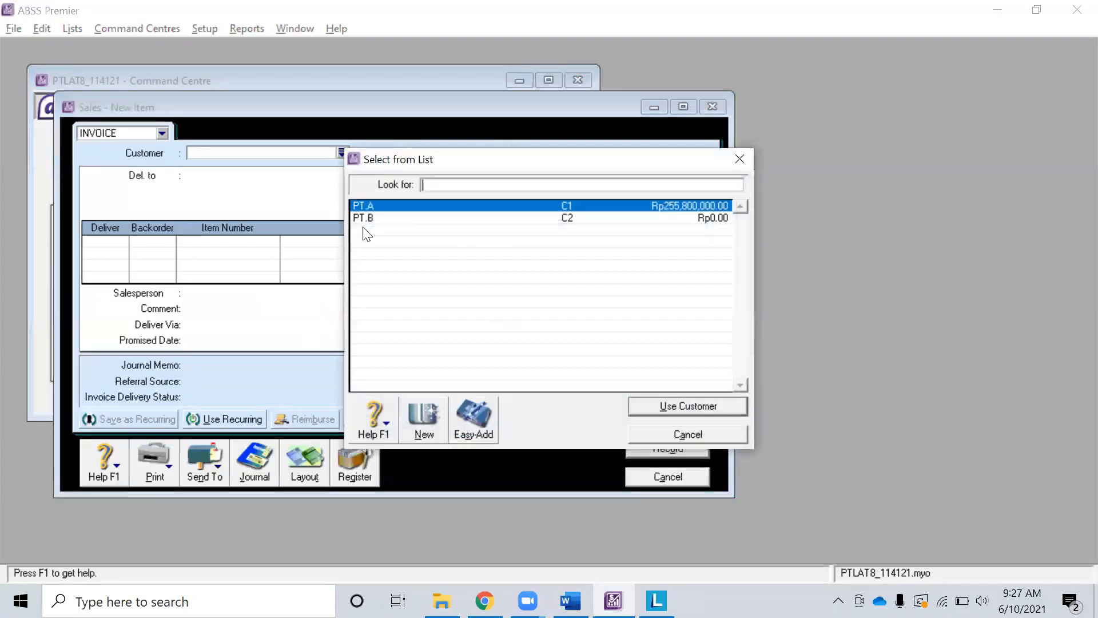
{"action": "left_click", "coordinate": [694, 406]}
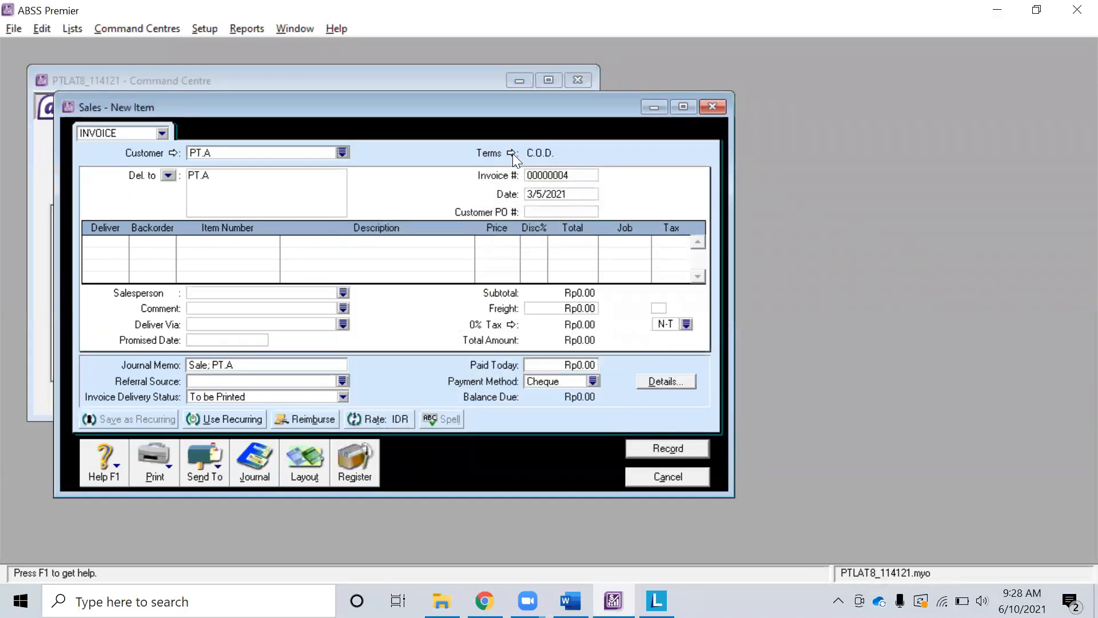
Date PT.A's invoice 3/15/2021 and enter a delivered quantity of -1 for the return.
{"action": "key", "text": "alt+Tab"}
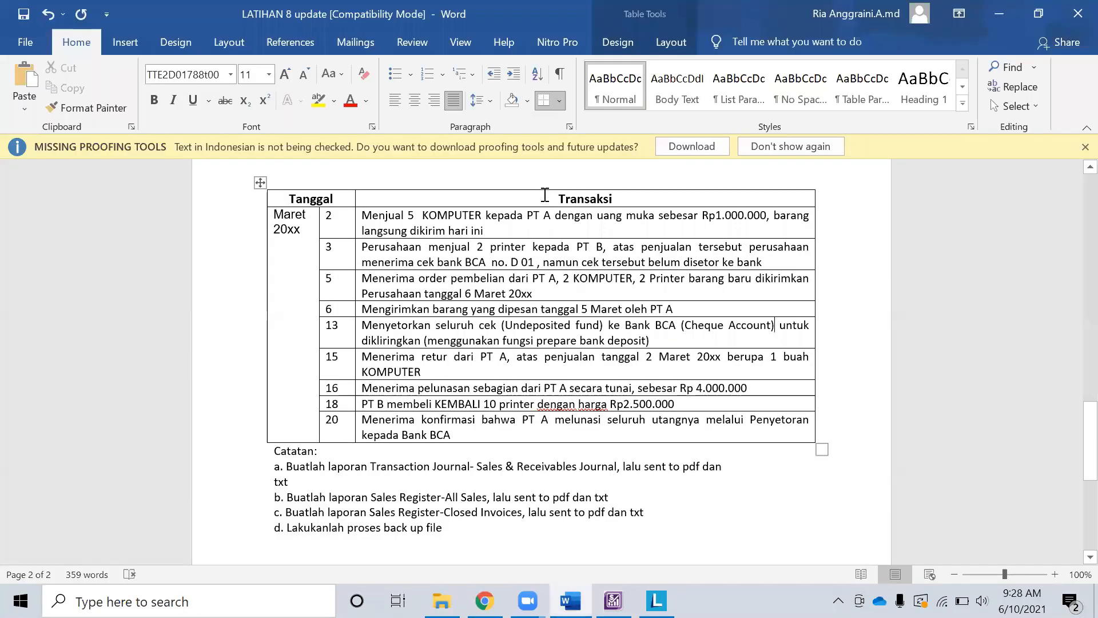
{"action": "key", "text": "alt+Tab"}
{"action": "left_click", "coordinate": [541, 195]}
{"action": "left_click", "coordinate": [537, 193]}
{"action": "key", "text": "Tab"}
{"action": "key", "text": "Tab"}
{"action": "key", "text": "alt+Tab"}
{"action": "key", "text": "alt+Tab"}
{"action": "type", "text": "1"}
{"action": "key", "text": "Tab"}
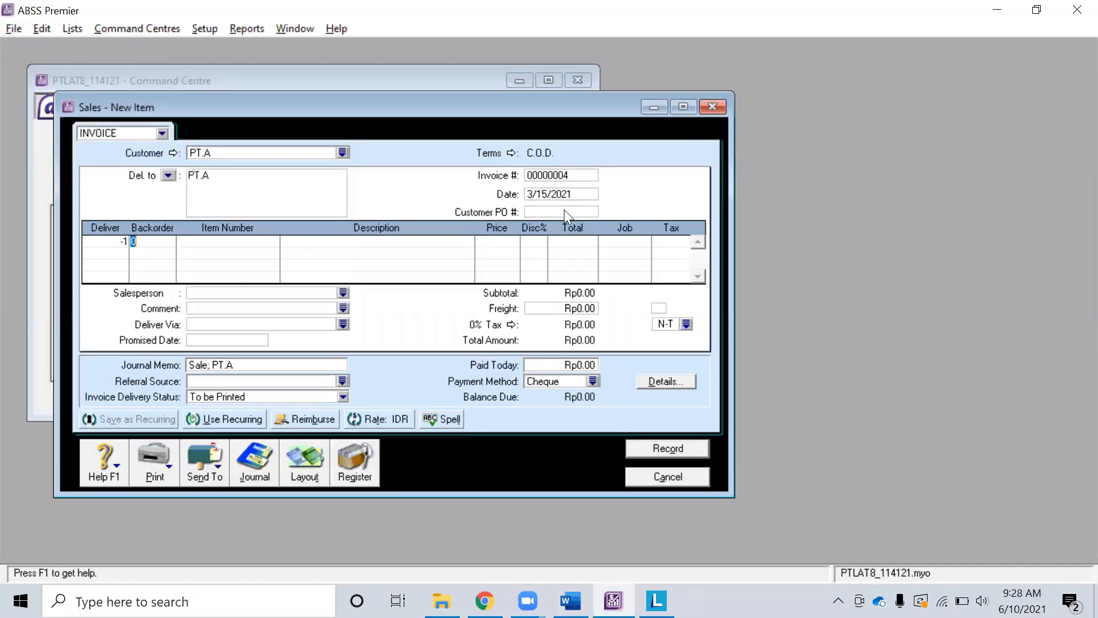
Check the returned goods in the exercise and put item C01 COMPUTER on the return line.
{"action": "key", "text": "alt+Tab"}
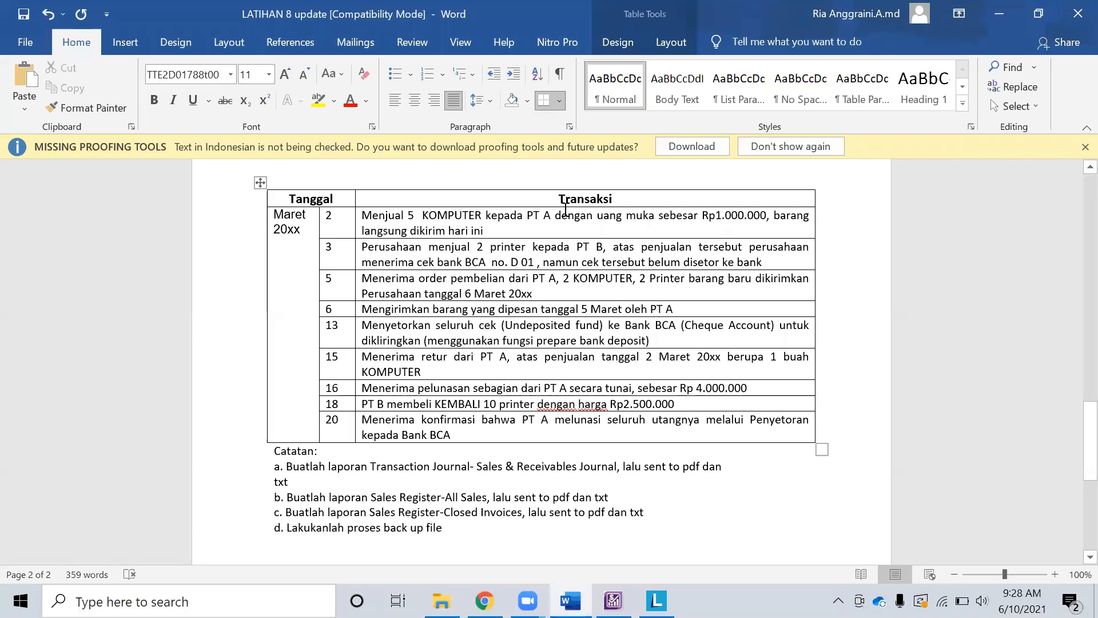
{"action": "key", "text": "alt+Tab"}
{"action": "key", "text": "Tab"}
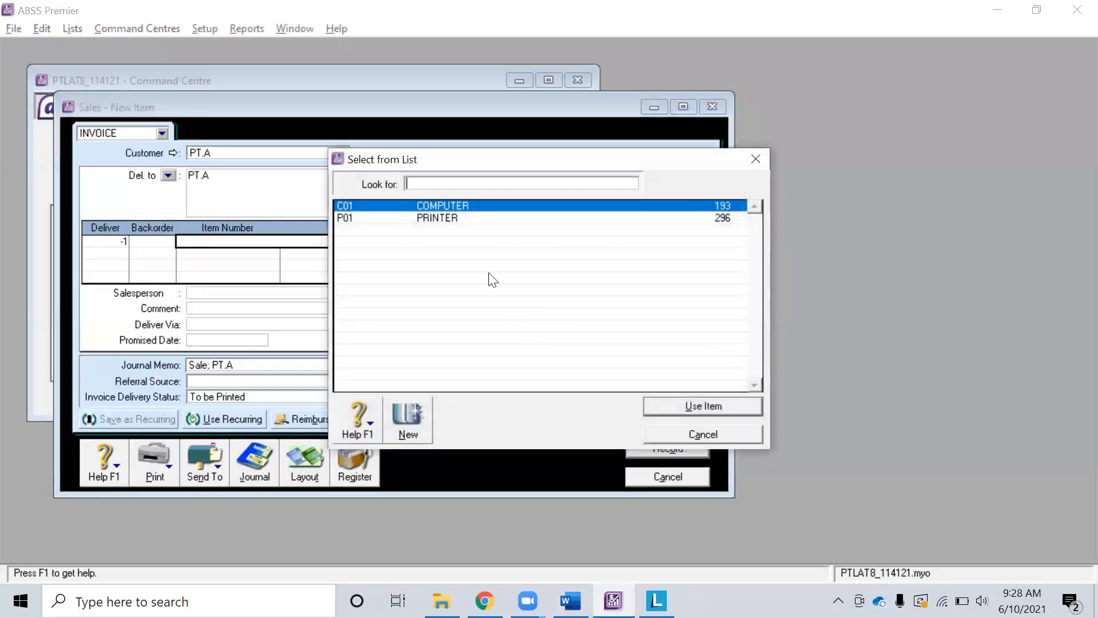
{"action": "double_click", "coordinate": [466, 206]}
{"action": "key", "text": "Tab"}
{"action": "key", "text": "Tab"}
{"action": "key", "text": "Tab"}
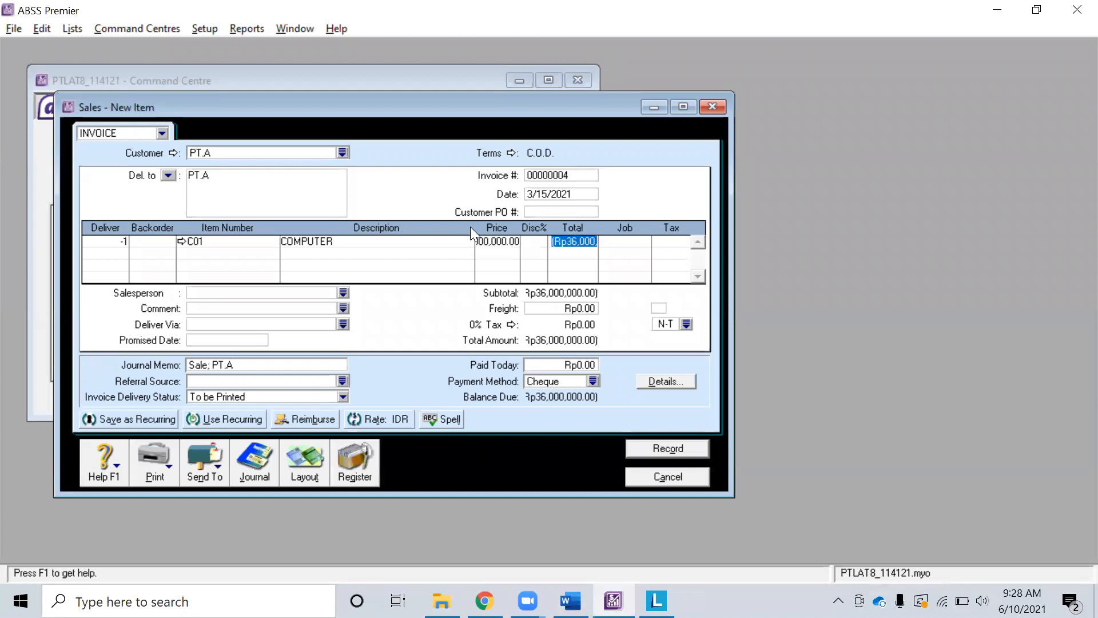
Recheck the exercise, review the recap of PT.A's return transaction, and record it.
{"action": "key", "text": "alt+Tab"}
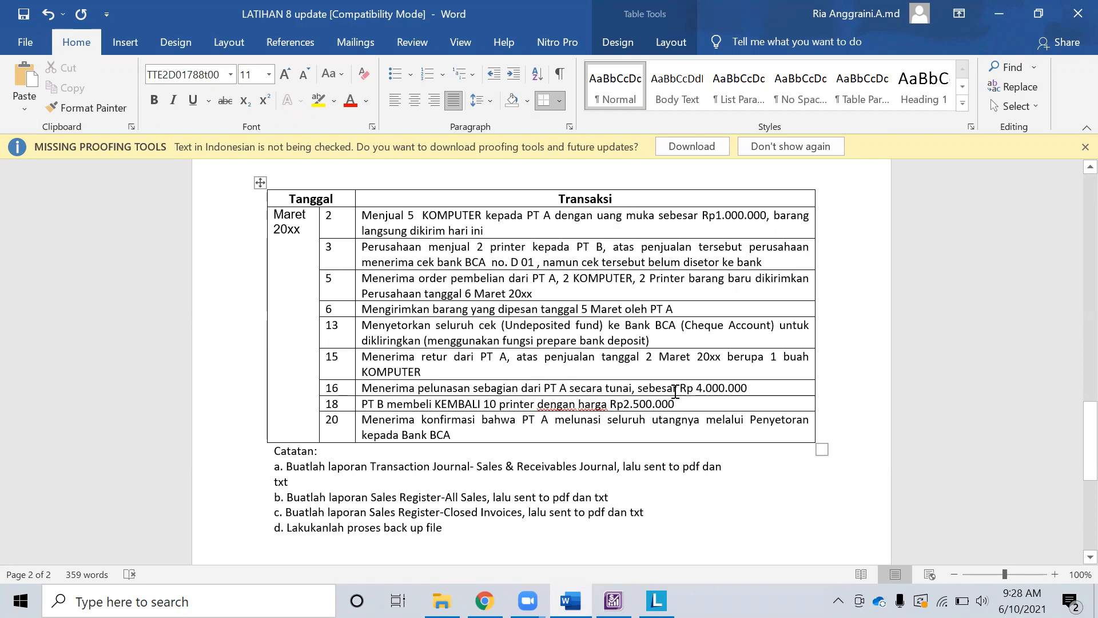
{"action": "key", "text": "alt+Tab"}
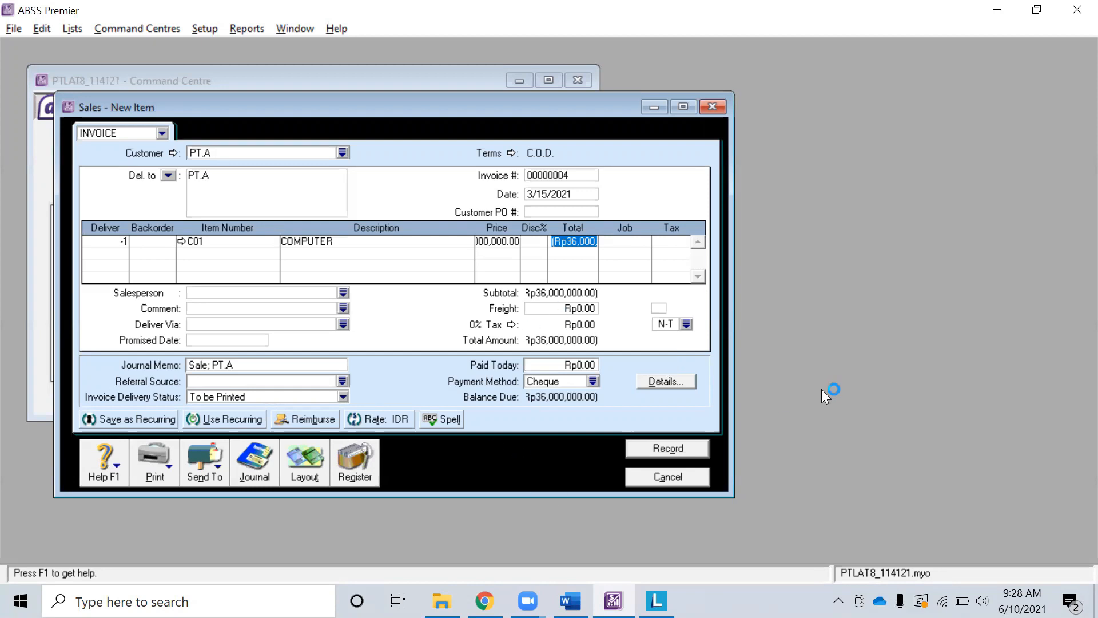
{"action": "key", "text": "ctrl+r"}
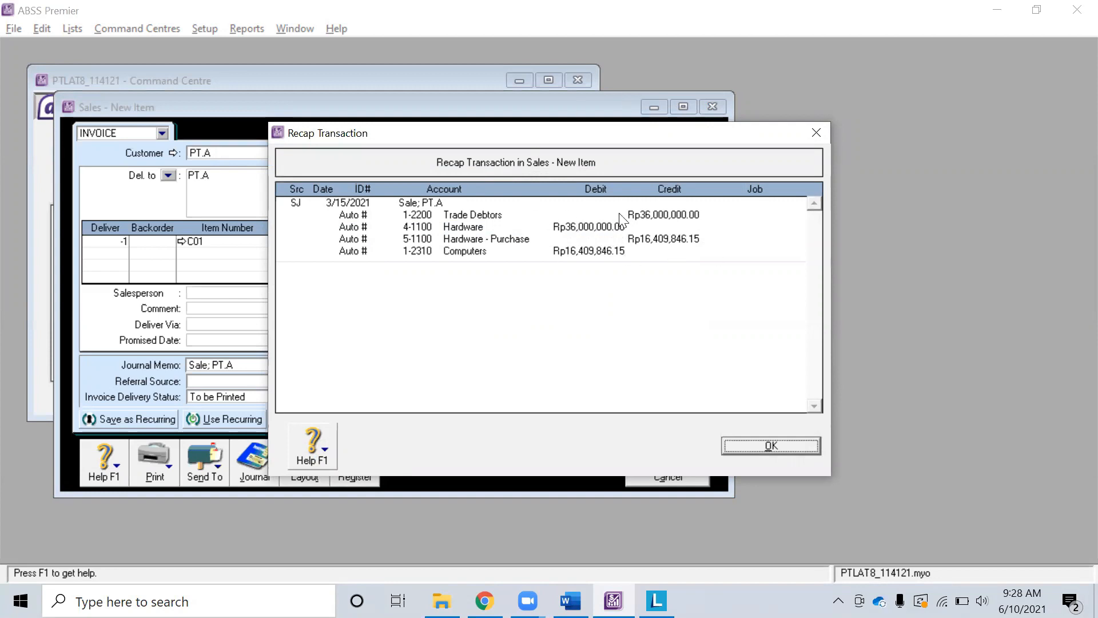
{"action": "left_click", "coordinate": [759, 450]}
{"action": "left_click", "coordinate": [686, 452]}
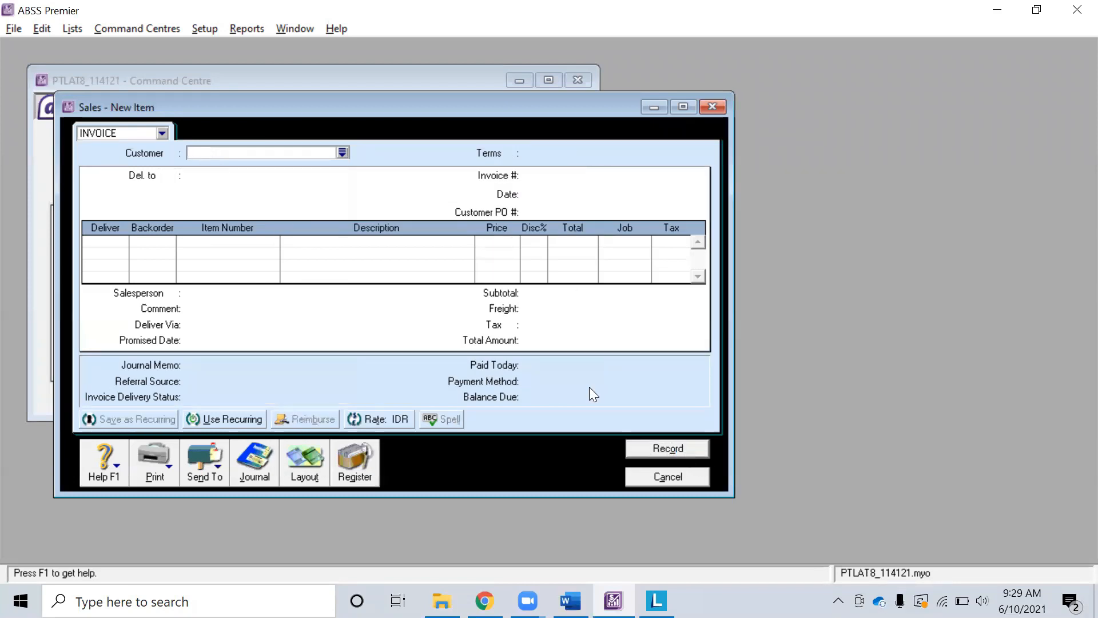
Close the sales entry window and open PT.A's 3/15/2021 return from the Sales Register's returns and credits for applying to a sale.
{"action": "key", "text": "alt+Tab"}
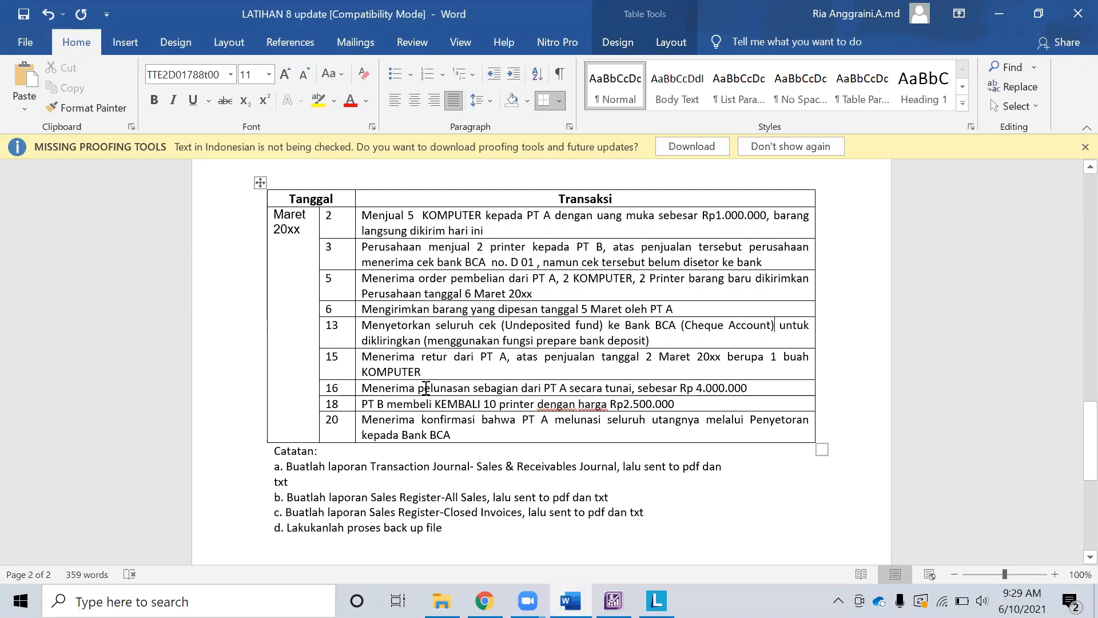
{"action": "key", "text": "alt+Tab"}
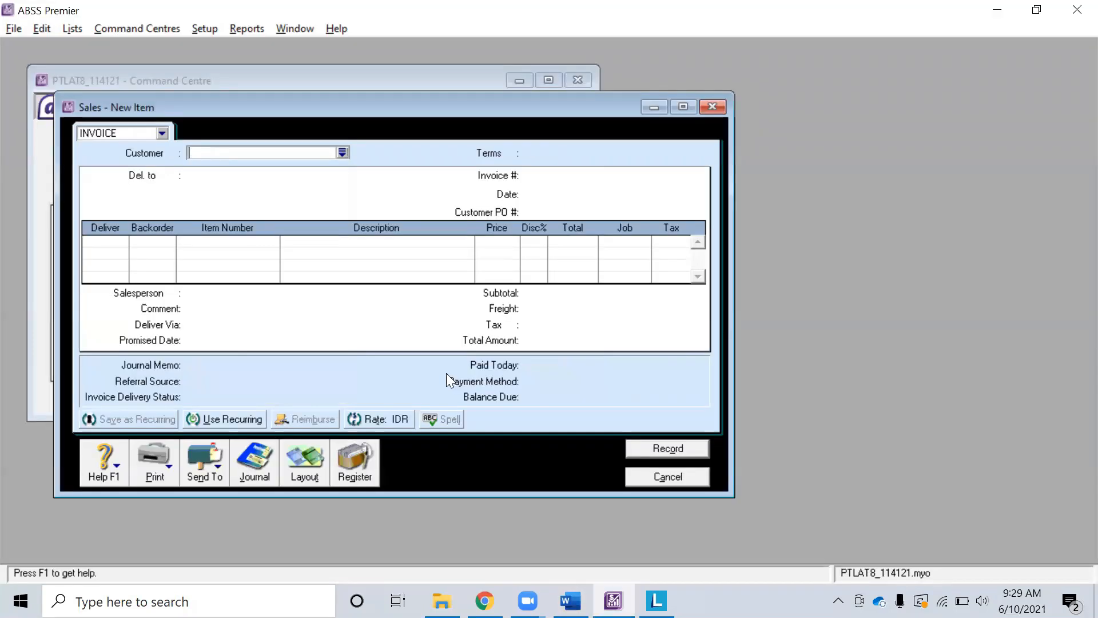
{"action": "left_click", "coordinate": [678, 474]}
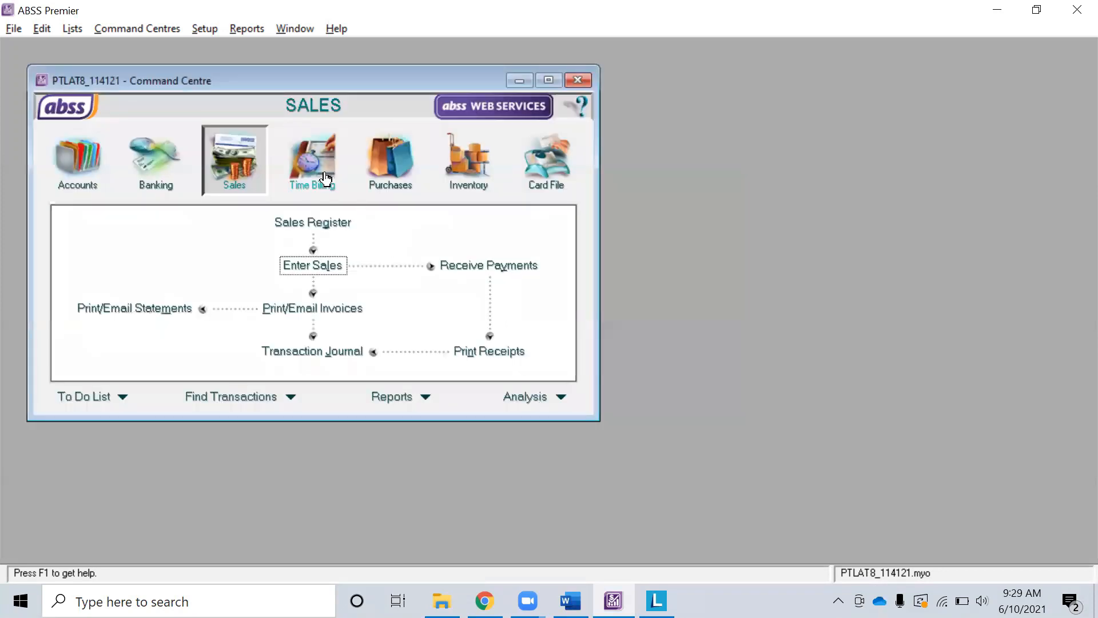
{"action": "left_click", "coordinate": [313, 224]}
{"action": "left_click", "coordinate": [418, 146]}
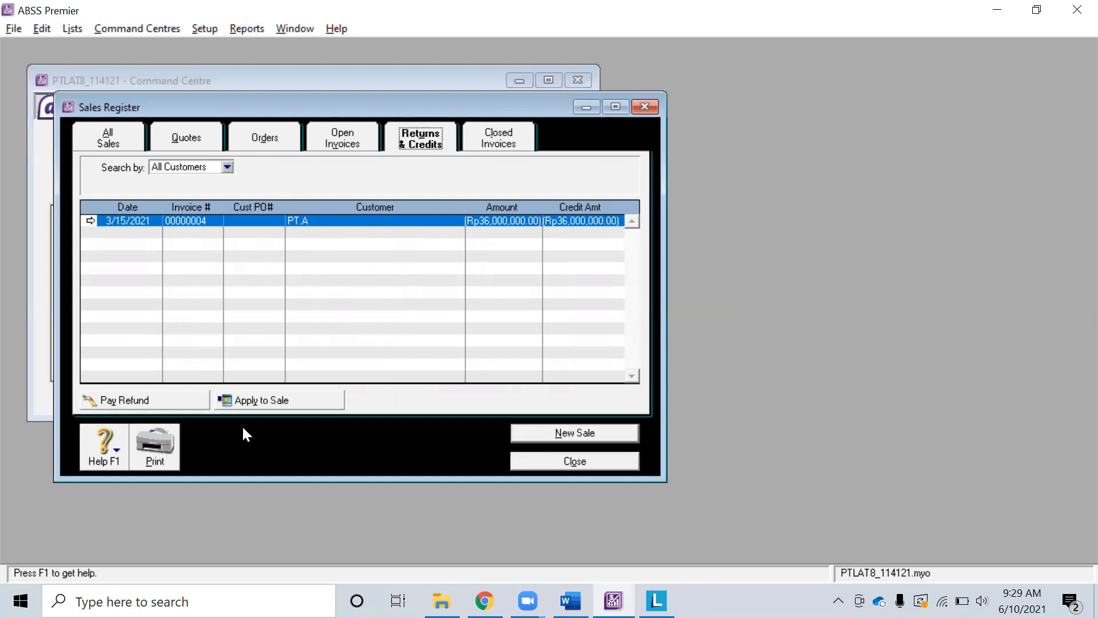
{"action": "left_click", "coordinate": [259, 404]}
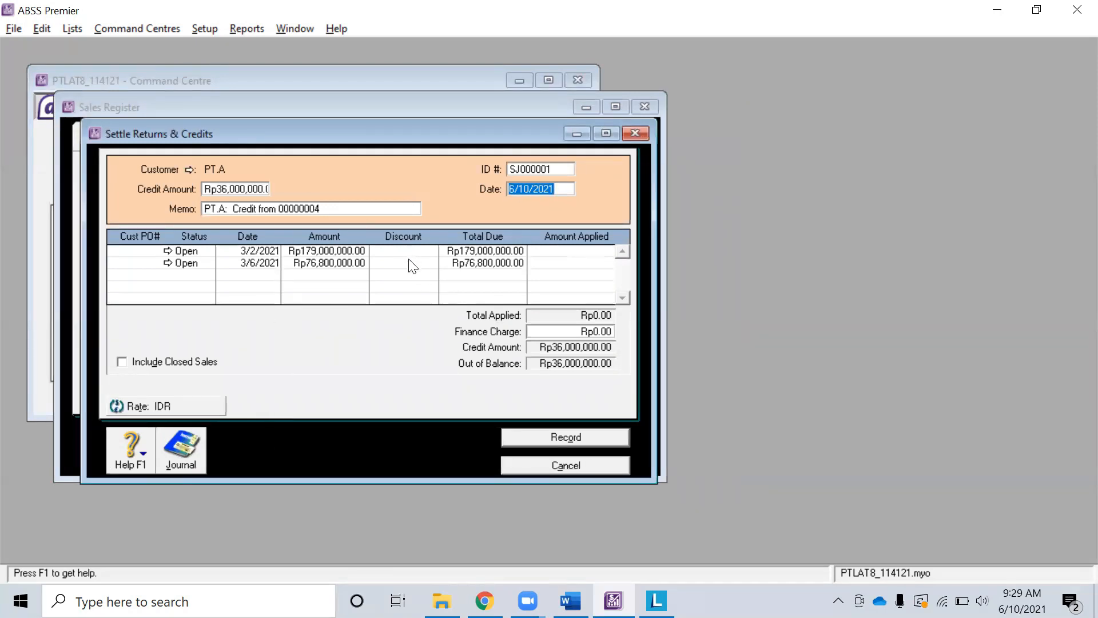
Check the return in the exercise, apply Rp36,000,000 of PT.A's credit to the 3/2/2021 invoice, and review the settlement's recap.
{"action": "key", "text": "alt+Tab"}
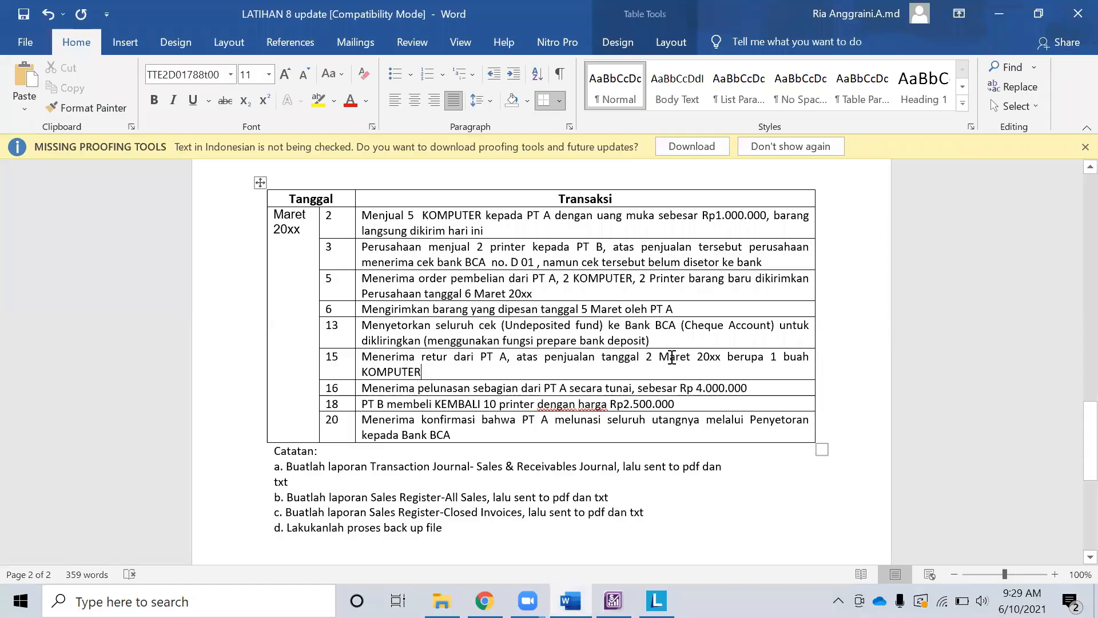
{"action": "key", "text": "alt+Tab"}
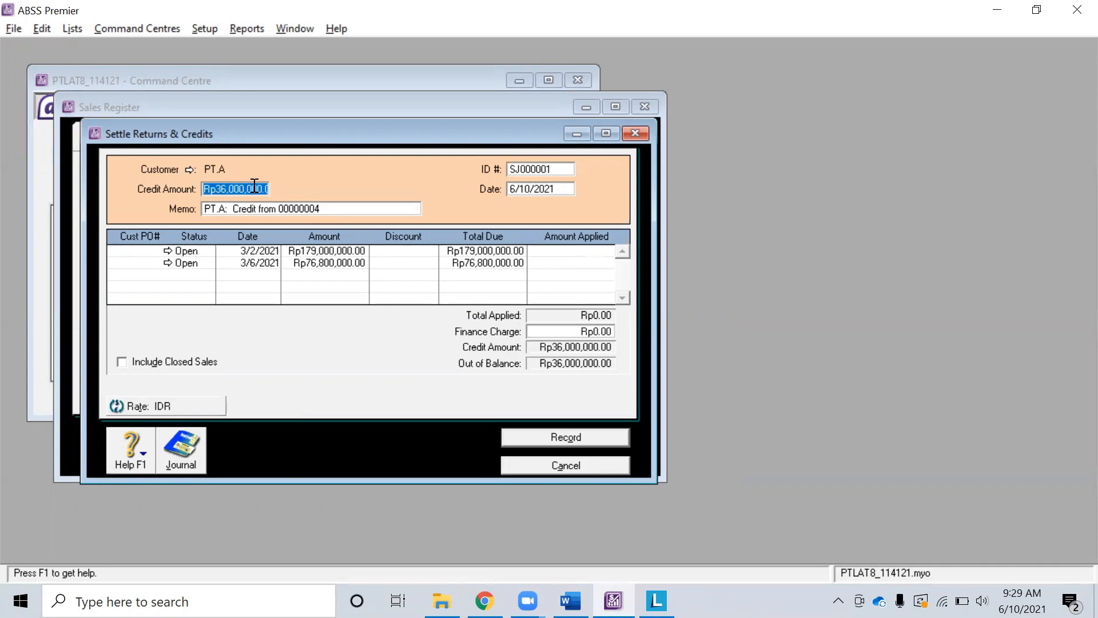
{"action": "key", "text": "alt+Tab"}
{"action": "key", "text": "alt+Tab"}
{"action": "left_click", "coordinate": [544, 253]}
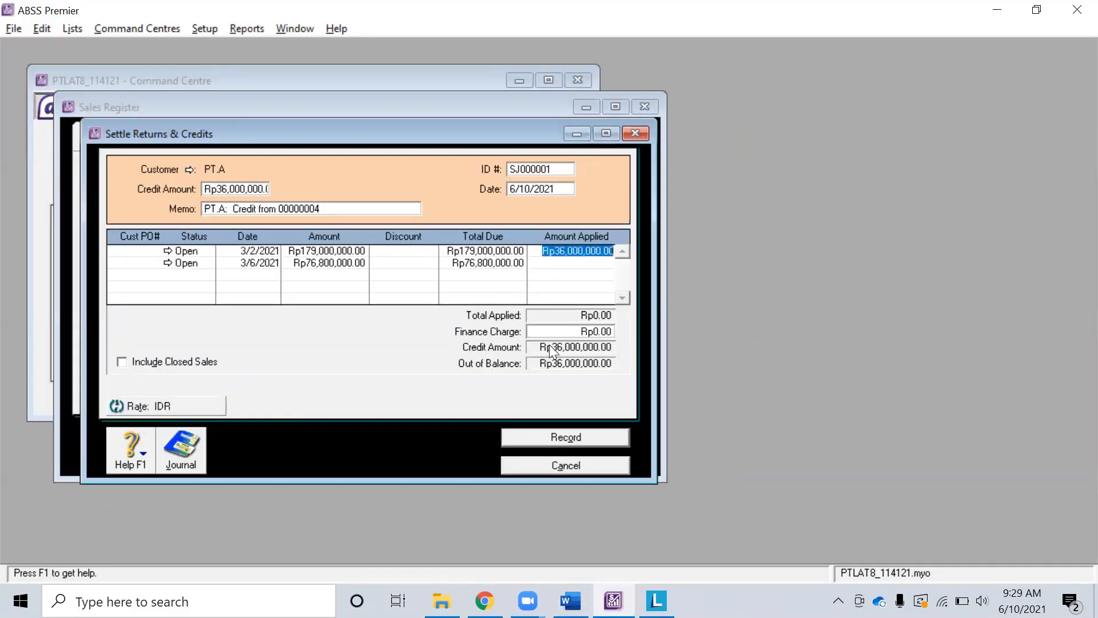
{"action": "key", "text": "Tab"}
{"action": "key", "text": "Tab"}
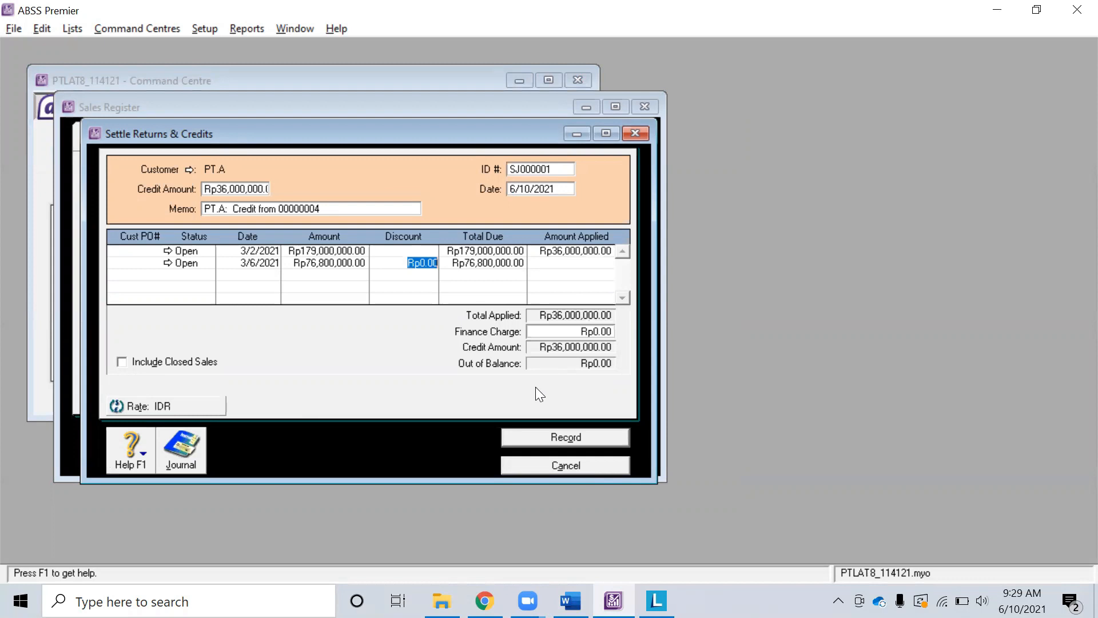
{"action": "key", "text": "ctrl+r"}
{"action": "left_click", "coordinate": [771, 445]}
{"action": "key", "text": "alt+Tab"}
{"action": "key", "text": "alt+Tab"}
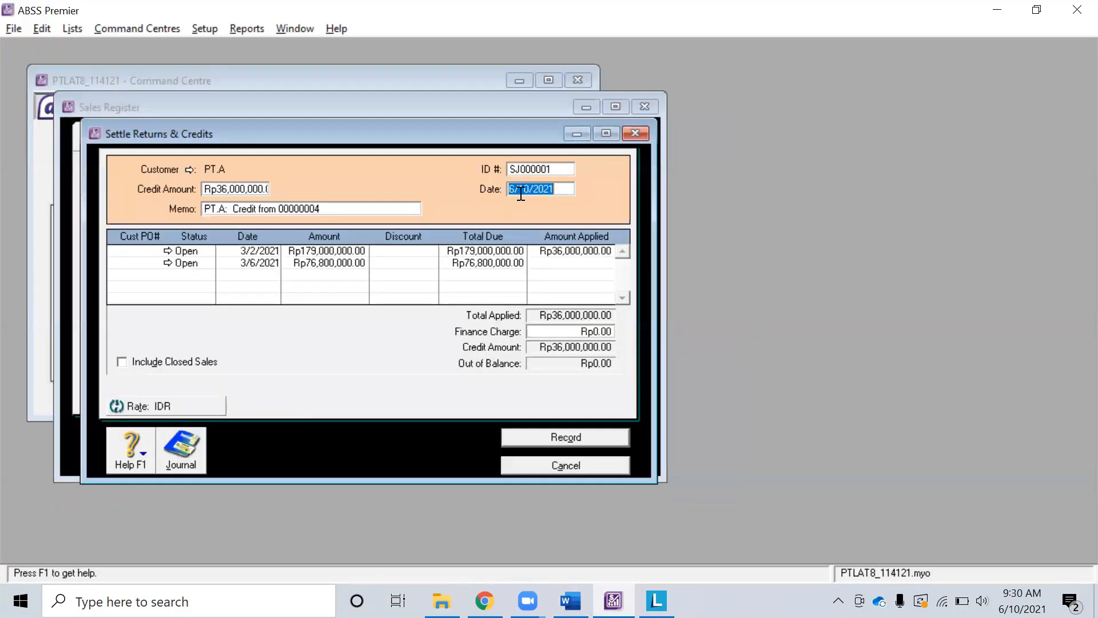
Date PT.A's credit settlement 3/15/2021 and record it.
{"action": "key", "text": "BackSpace"}
{"action": "type", "text": "5"}
{"action": "key", "text": "Left"}
{"action": "key", "text": "Left"}
{"action": "key", "text": "Left"}
{"action": "key", "text": "BackSpace"}
{"action": "type", "text": "3"}
{"action": "key", "text": "Tab"}
{"action": "left_click", "coordinate": [600, 441]}
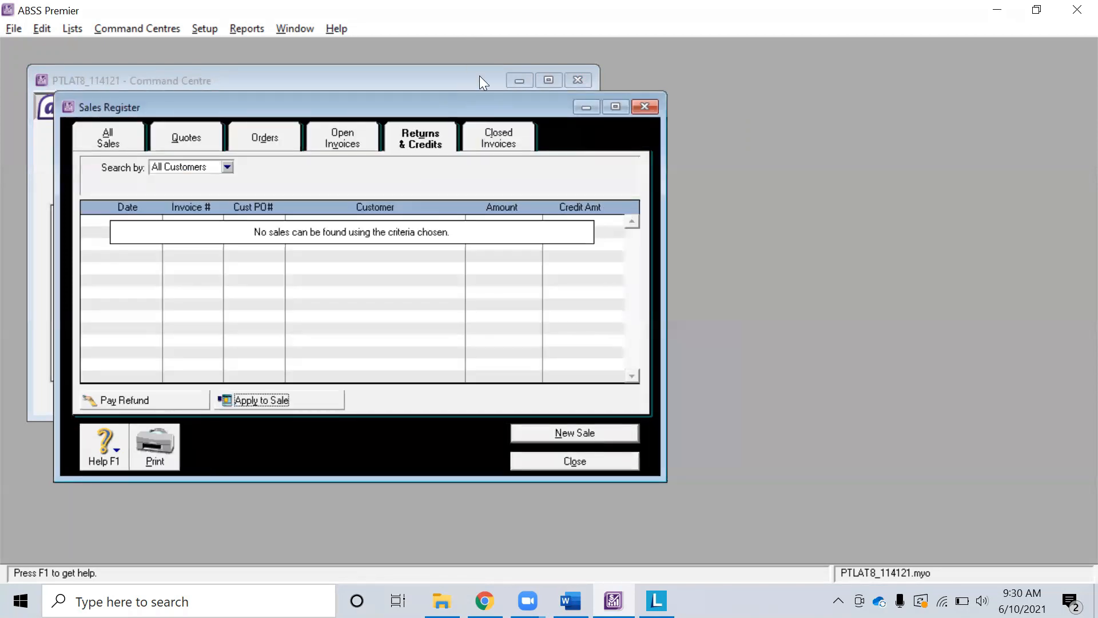
Review the closed and open invoices in the Sales Register after the credit settlement, and close the register.
{"action": "left_click", "coordinate": [511, 145]}
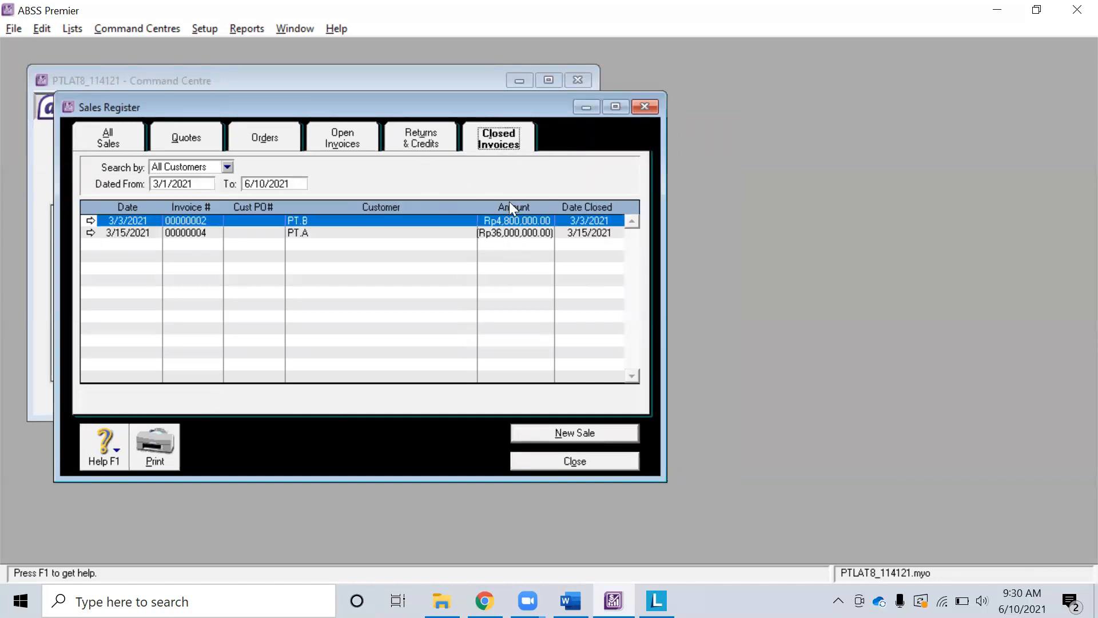
{"action": "left_click", "coordinate": [343, 139]}
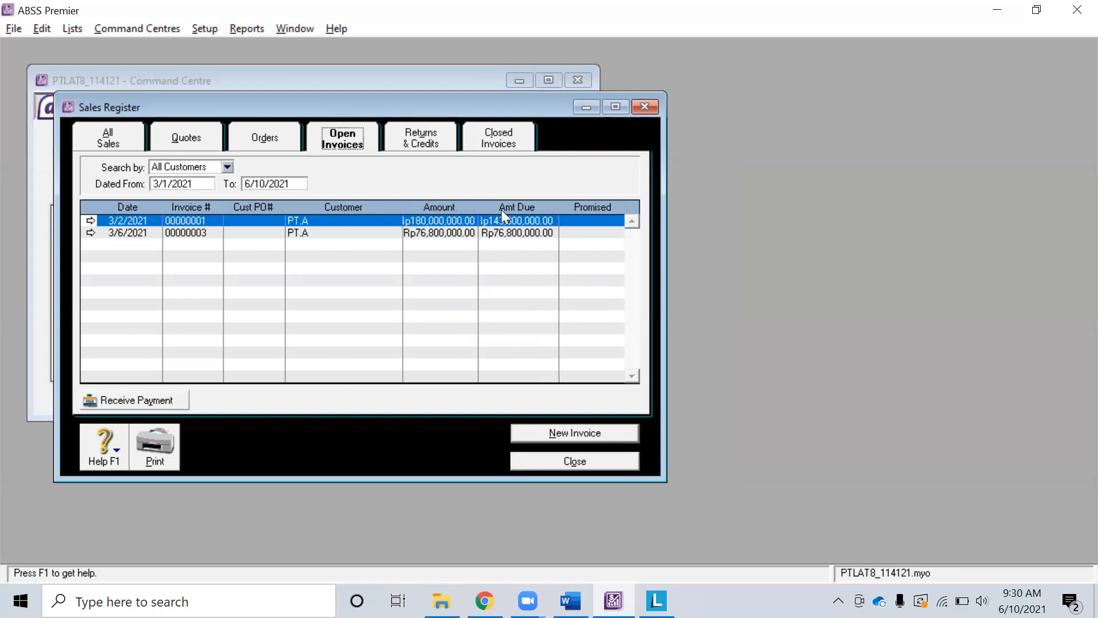
{"action": "left_click", "coordinate": [582, 456]}
Read the 16 March transaction in the exercise and start receiving a payment for PT.A's 3/2/2021 open invoice from the Sales Register.
{"action": "key", "text": "alt+Tab"}
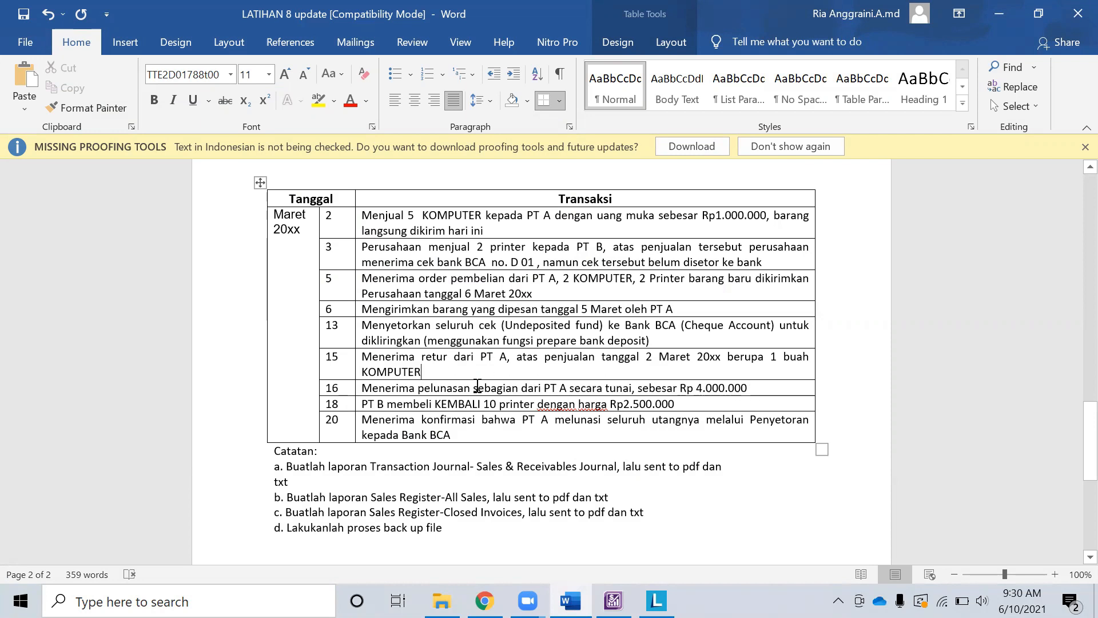
{"action": "left_click_drag", "start_coordinate": [471, 386], "coordinate": [521, 386]}
{"action": "key", "text": "alt+Tab"}
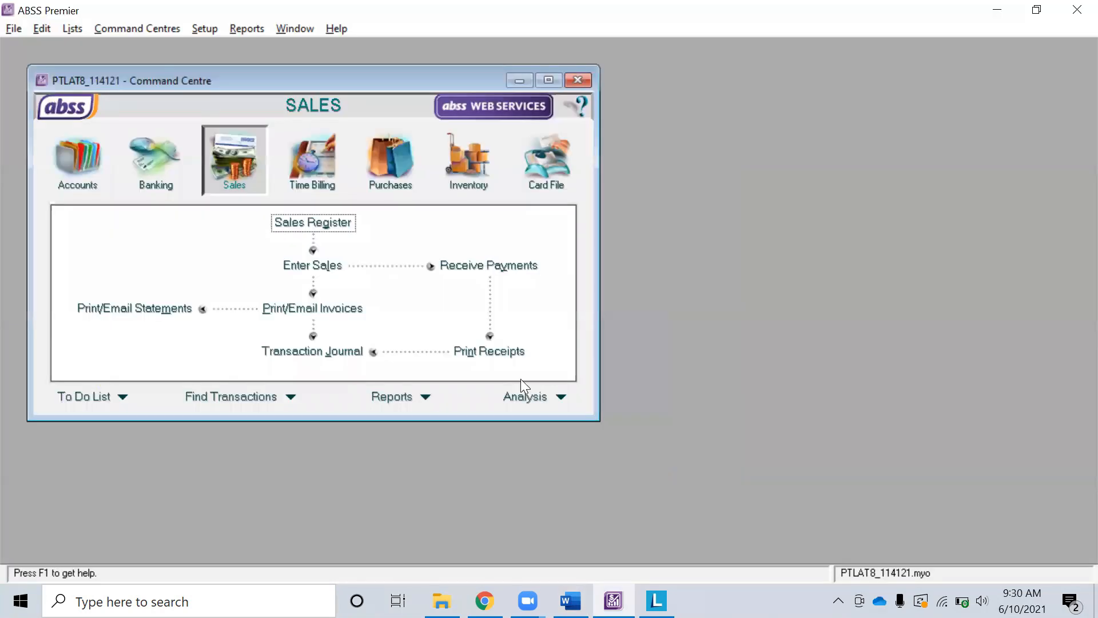
{"action": "left_click", "coordinate": [331, 223]}
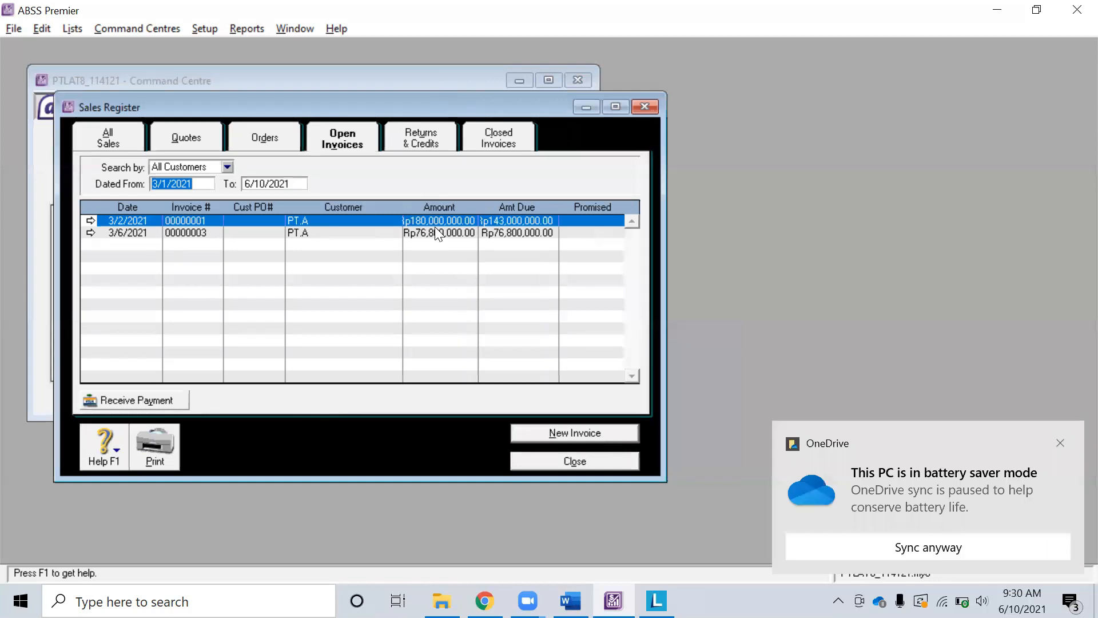
{"action": "left_click", "coordinate": [1058, 443]}
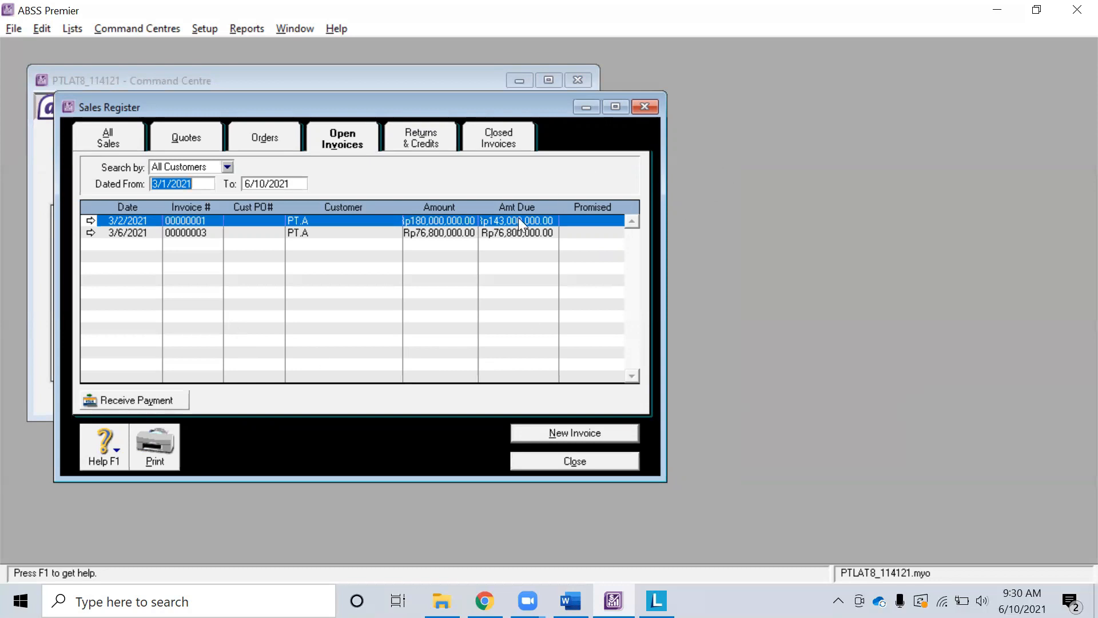
{"action": "left_click", "coordinate": [118, 402]}
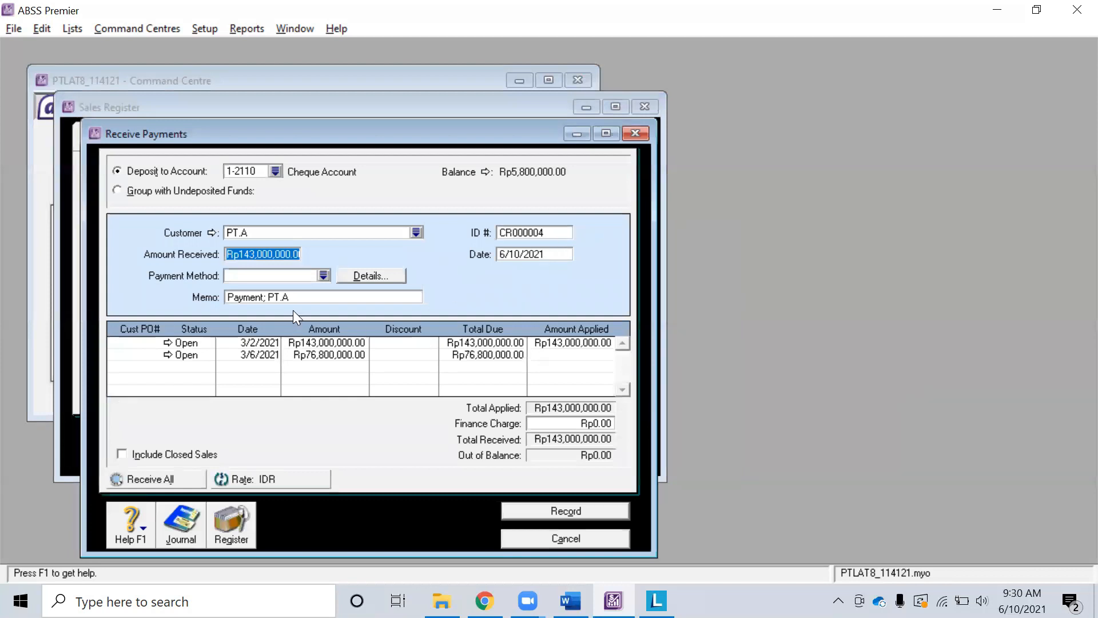
Set the amount received from PT.A to Rp4,000,000 and date the payment 3/16/2021.
{"action": "type", "text": "4,000,00"}
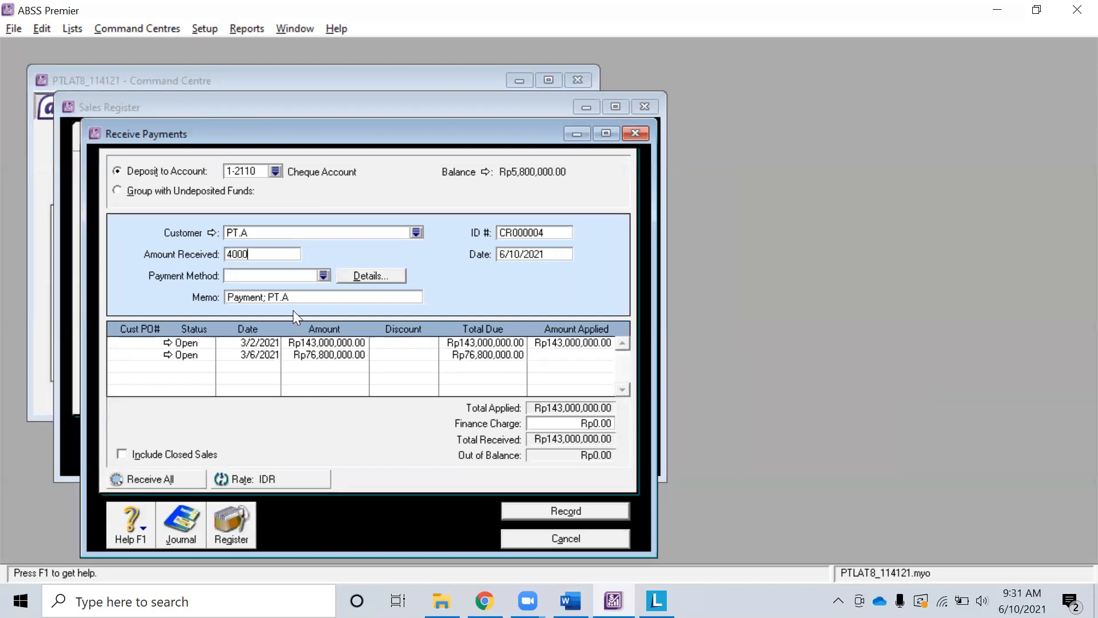
{"action": "type", "text": "00"}
{"action": "key", "text": "Tab"}
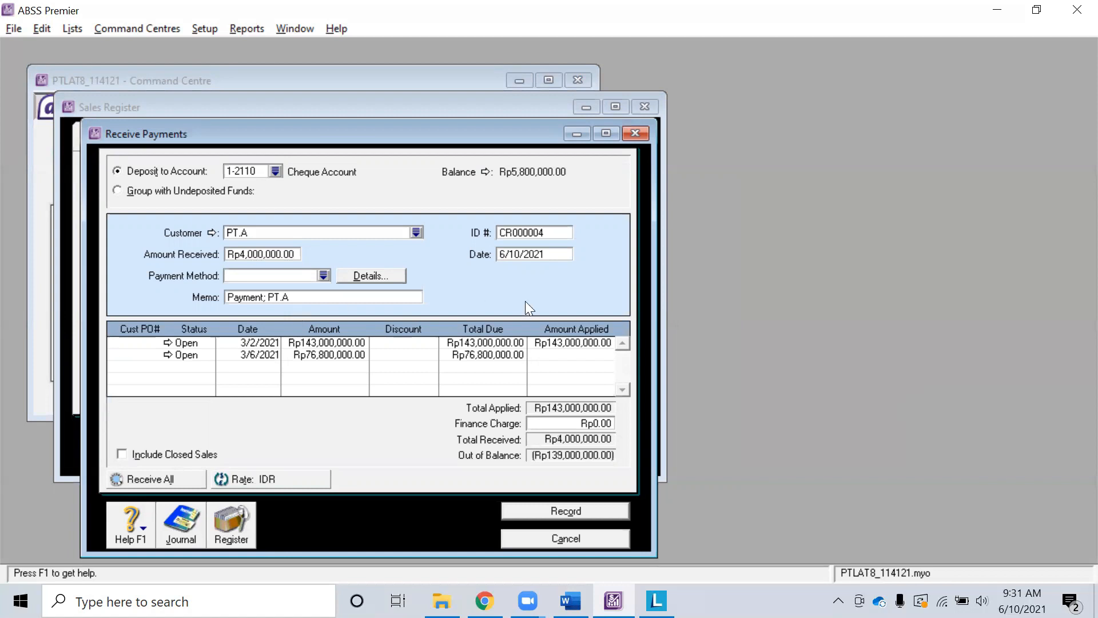
{"action": "key", "text": "alt+Tab"}
{"action": "key", "text": "alt+Tab"}
{"action": "key", "text": "Left"}
{"action": "key", "text": "Delete"}
{"action": "type", "text": "3"}
{"action": "key", "text": "Right"}
{"action": "key", "text": "Right"}
{"action": "key", "text": "Right"}
{"action": "key", "text": "BackSpace"}
{"action": "type", "text": "6"}
Recheck the partial payment in the exercise and apply Rp4,000,000 to PT.A's 3/2/2021 invoice.
{"action": "key", "text": "alt+Tab"}
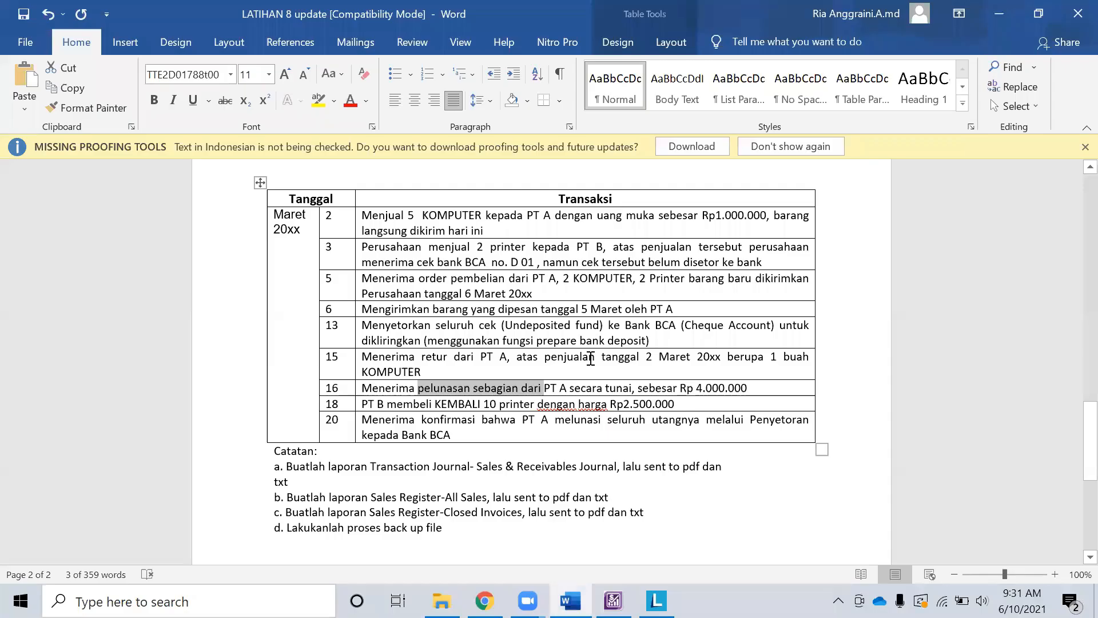
{"action": "key", "text": "alt+Tab"}
{"action": "left_click", "coordinate": [559, 346]}
{"action": "key", "text": "Tab"}
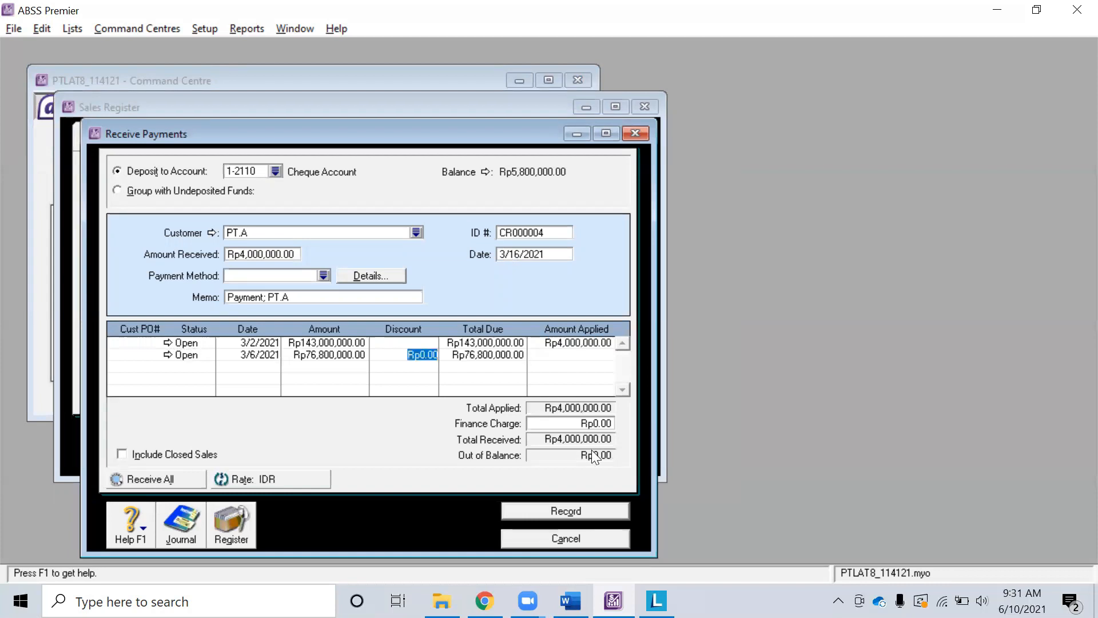
Review the recap of PT.A's payment and record it.
{"action": "key", "text": "alt+Tab"}
{"action": "key", "text": "ctrl+r"}
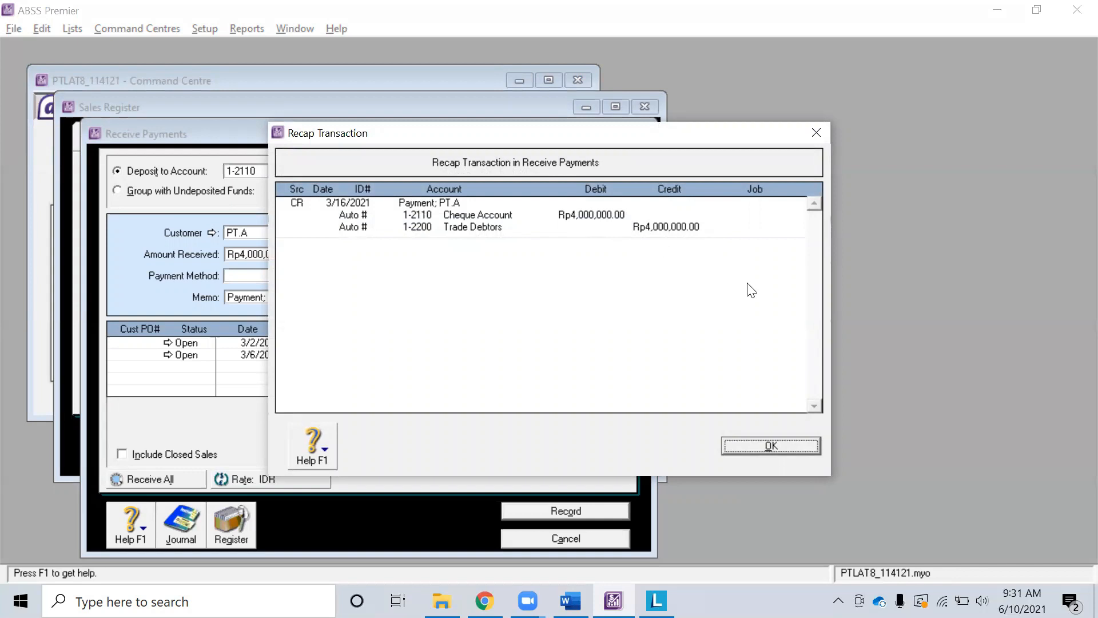
{"action": "left_click", "coordinate": [760, 445]}
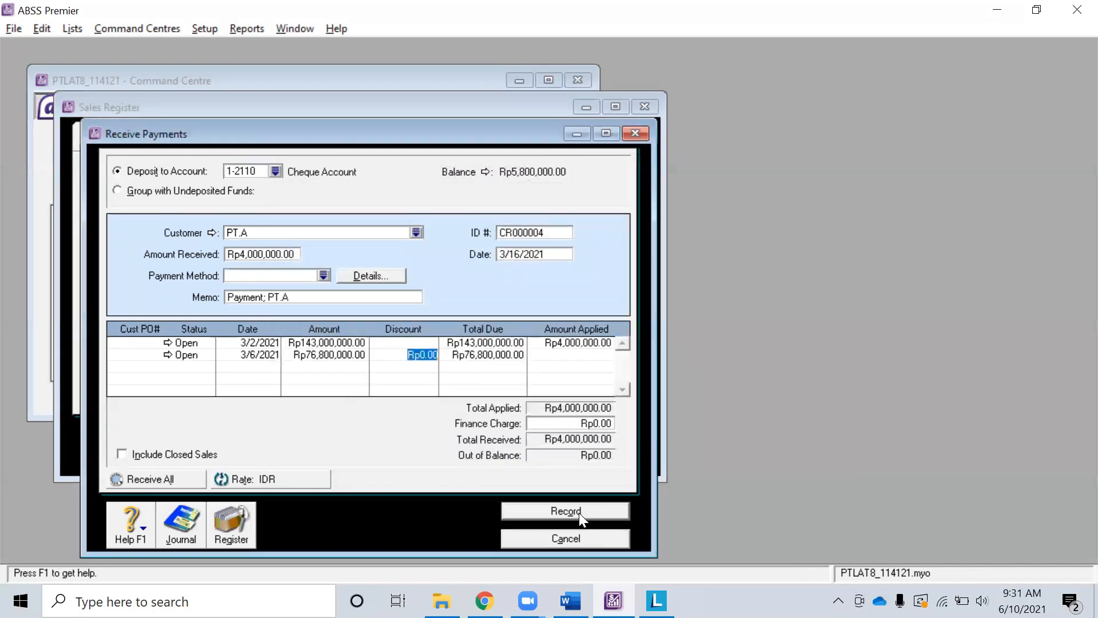
{"action": "left_click", "coordinate": [579, 513]}
Examine PT.A's open invoices and the closed invoices in the Sales Register after the payment.
{"action": "key", "text": "alt+Tab"}
{"action": "key", "text": "alt+Tab"}
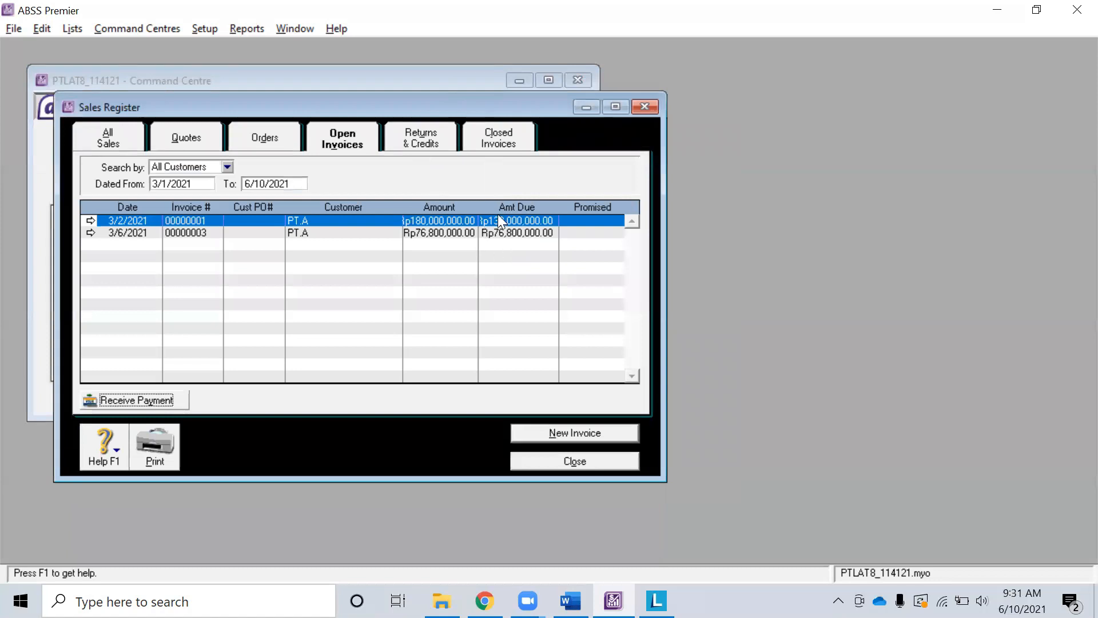
{"action": "left_click", "coordinate": [500, 143]}
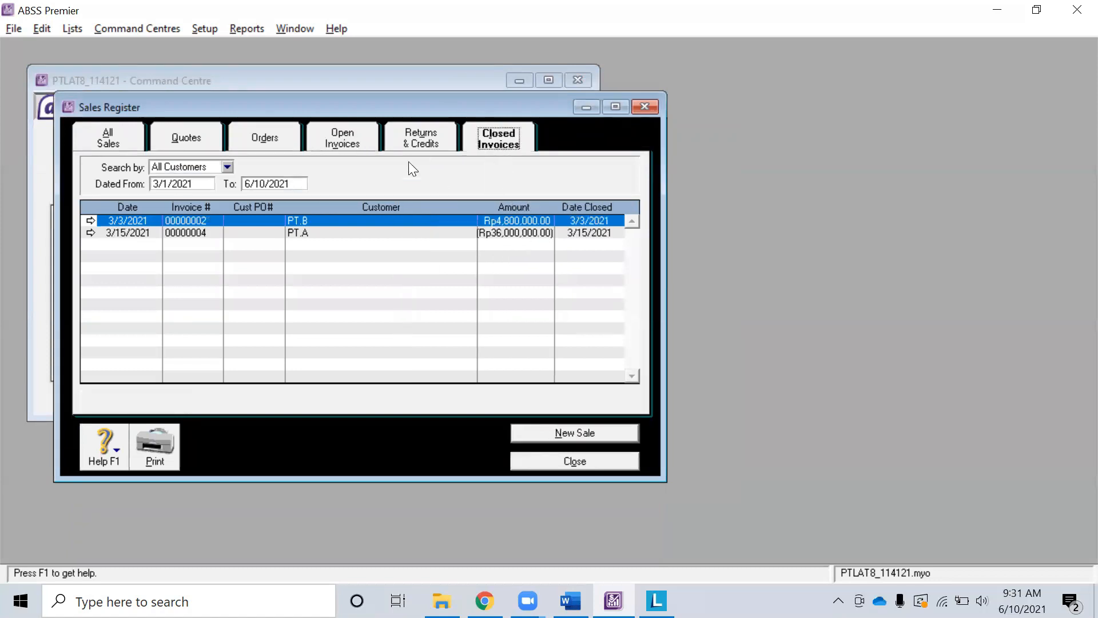
{"action": "left_click", "coordinate": [346, 133]}
Read the 18 March transaction in the exercise, then replace the Sales Register with a new sales entry.
{"action": "key", "text": "alt+Tab"}
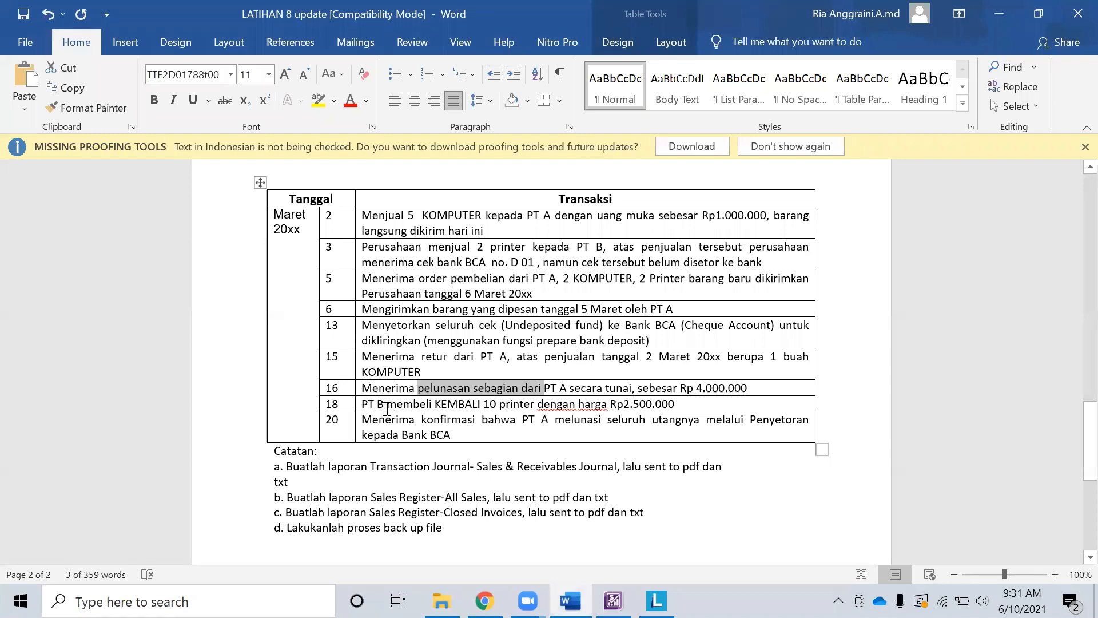
{"action": "mouse_move", "coordinate": [387, 404]}
{"action": "left_mouse_down"}
{"action": "mouse_move", "coordinate": [489, 398]}
{"action": "mouse_move", "coordinate": [424, 414]}
{"action": "mouse_move", "coordinate": [403, 405]}
{"action": "left_mouse_up"}
{"action": "left_click", "coordinate": [480, 404]}
{"action": "left_click", "coordinate": [399, 404]}
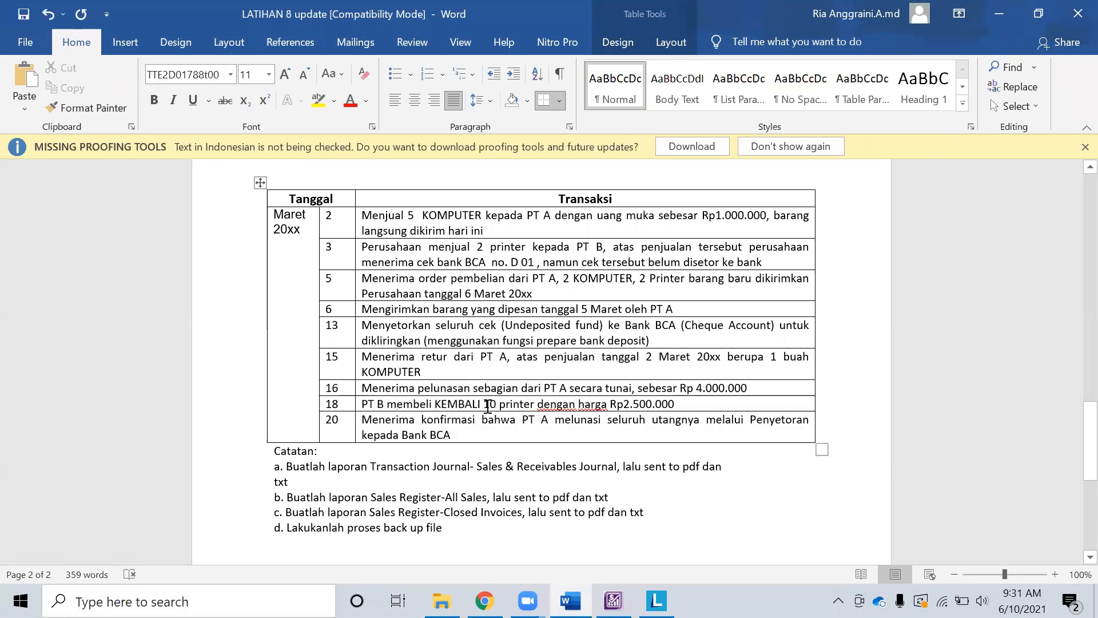
{"action": "key", "text": "alt+Tab"}
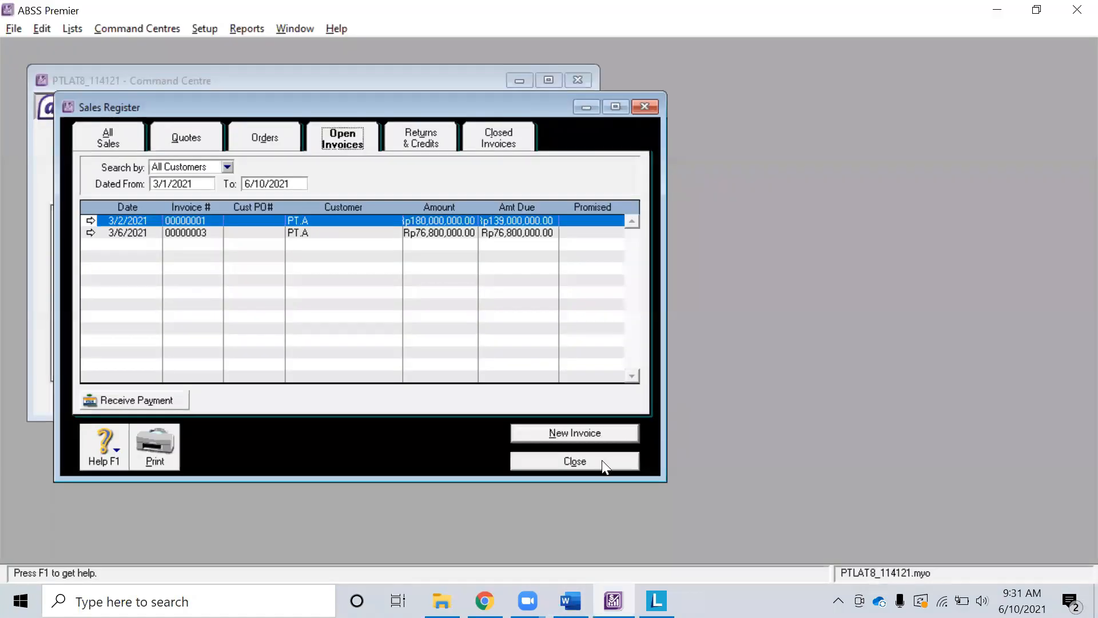
{"action": "left_click", "coordinate": [574, 461]}
{"action": "left_click", "coordinate": [338, 283]}
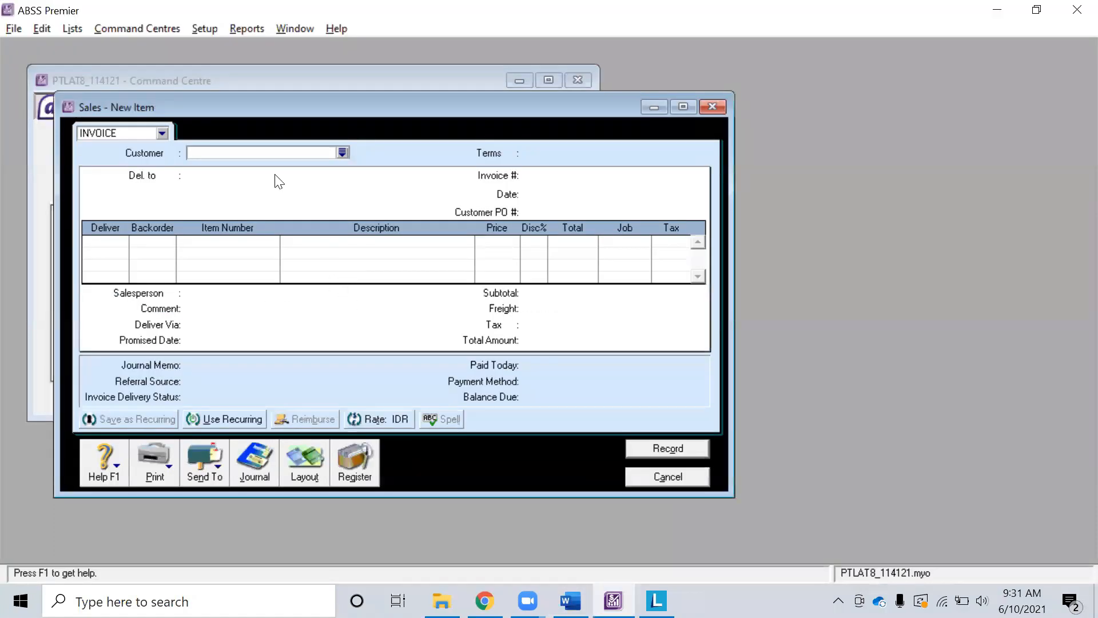
Choose PT.B as the new invoice's customer and date the invoice 3/18/2021.
{"action": "left_click", "coordinate": [342, 153]}
{"action": "double_click", "coordinate": [373, 218]}
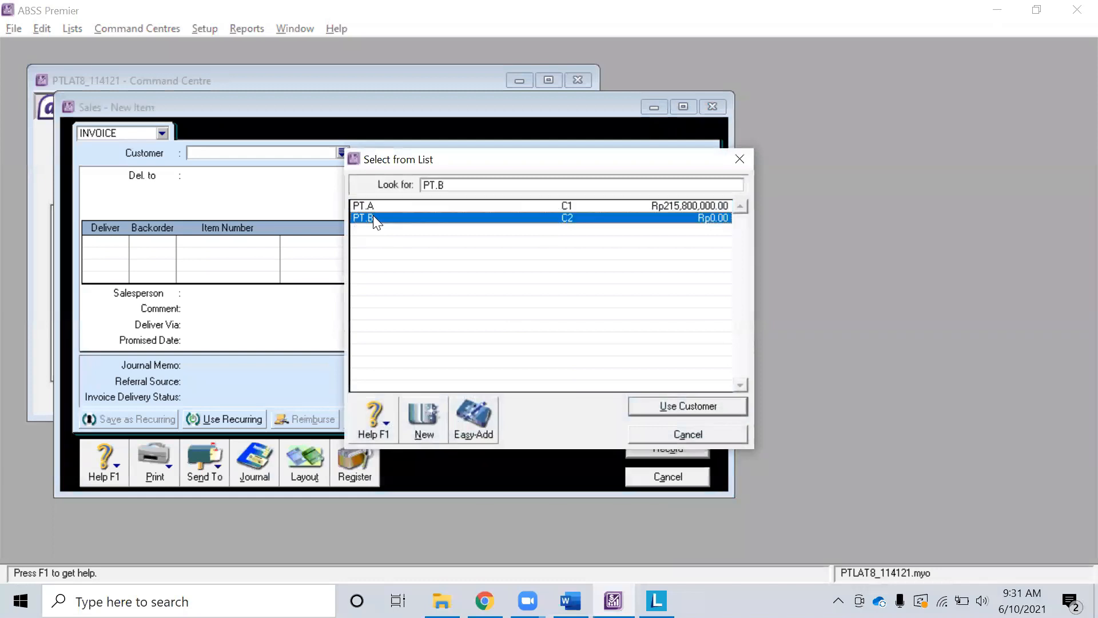
{"action": "key", "text": "alt+Tab"}
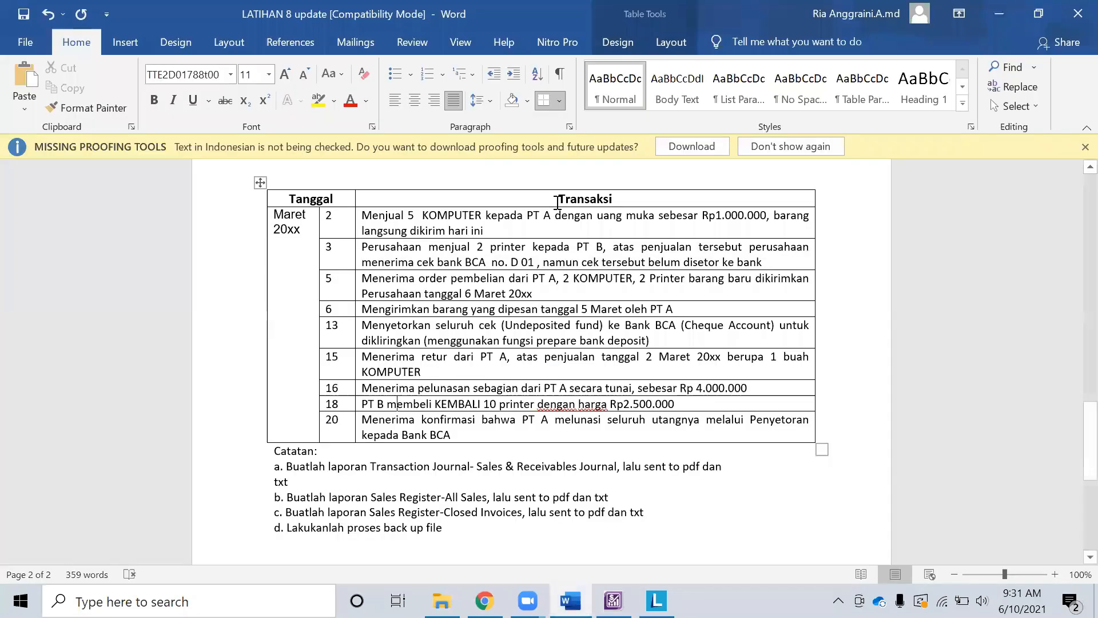
{"action": "key", "text": "alt+Tab"}
{"action": "left_click", "coordinate": [545, 192]}
{"action": "left_click", "coordinate": [545, 192]}
{"action": "key", "text": "BackSpace"}
{"action": "type", "text": "8"}
{"action": "key", "text": "Tab"}
{"action": "key", "text": "Tab"}
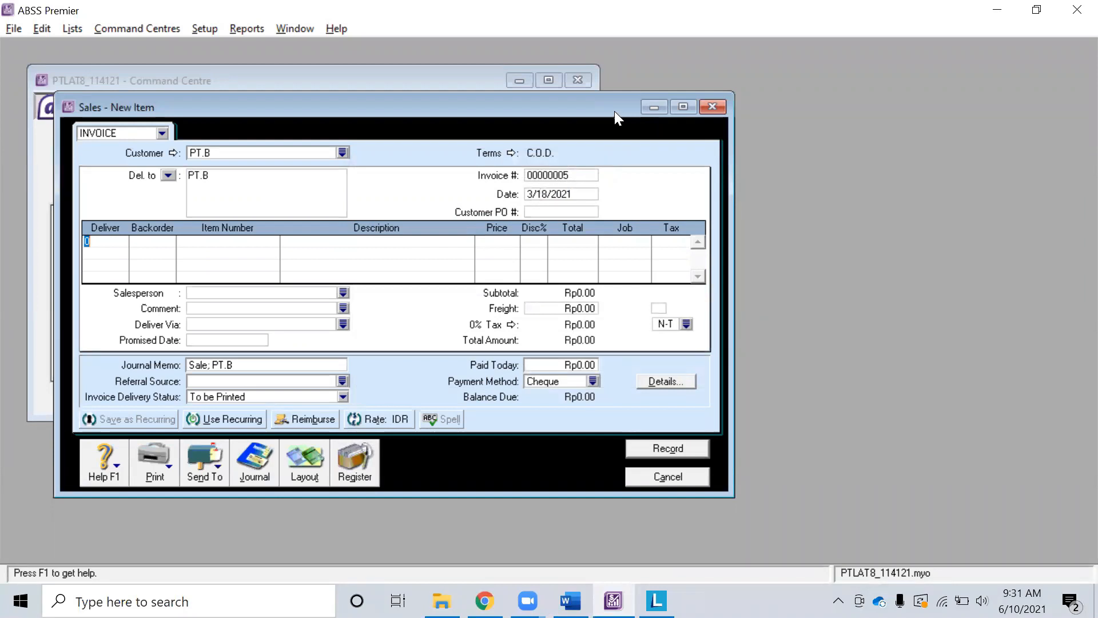
Enter a delivered quantity of 10 for item P01 PRINTER on PT.B's invoice.
{"action": "key", "text": "alt+Tab"}
{"action": "key", "text": "alt+Tab"}
{"action": "type", "text": "10"}
{"action": "key", "text": "Tab"}
{"action": "key", "text": "Tab"}
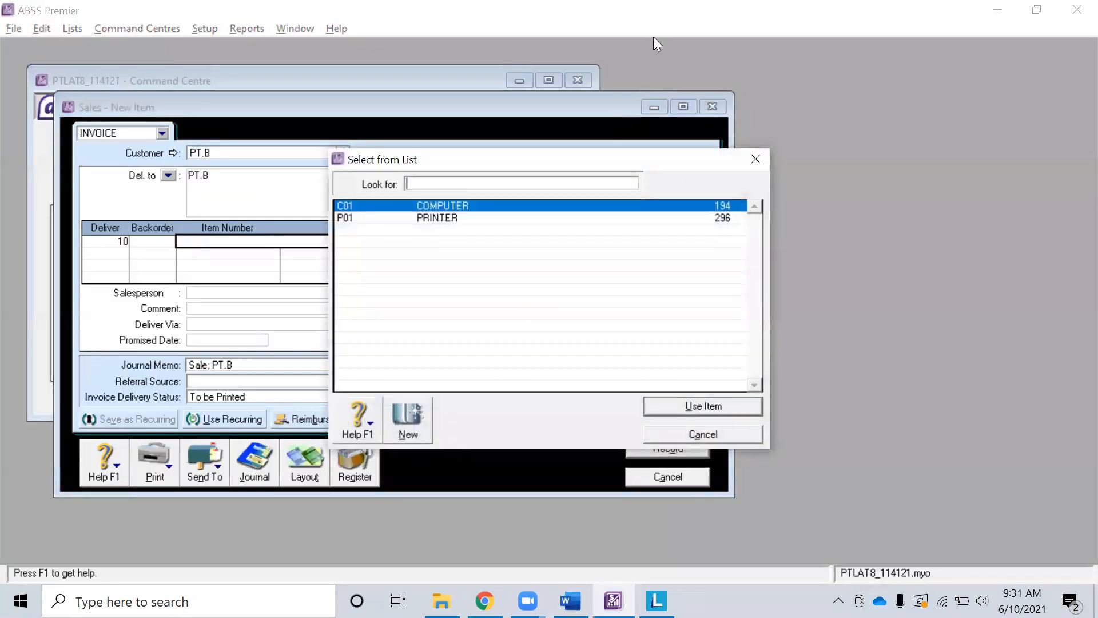
{"action": "double_click", "coordinate": [464, 219]}
{"action": "key", "text": "Tab"}
{"action": "key", "text": "Tab"}
{"action": "key", "text": "Tab"}
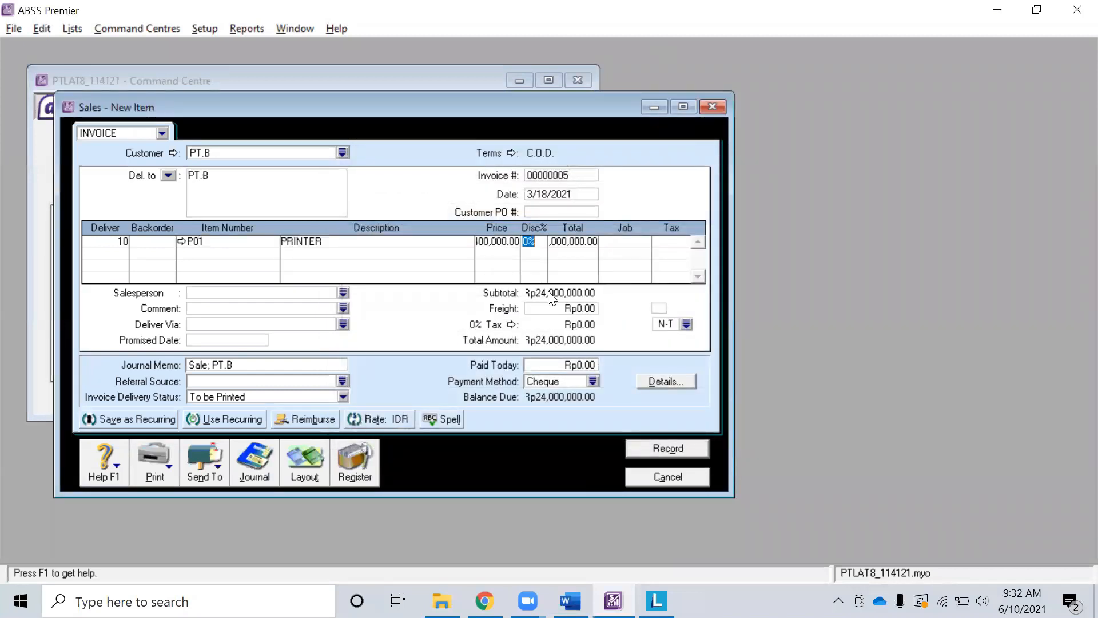
Set the printer's unit price to Rp2,500,000 on PT.B's invoice, checking it against the exercise.
{"action": "left_click", "coordinate": [506, 246]}
{"action": "key", "text": "alt+Tab"}
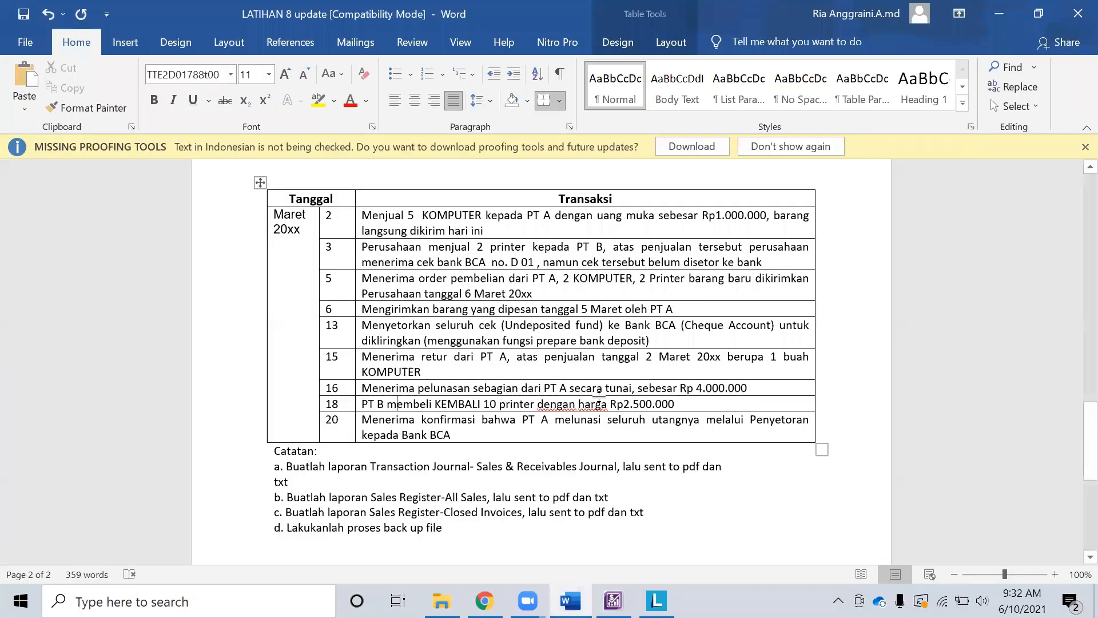
{"action": "key", "text": "alt+Tab"}
{"action": "left_click", "coordinate": [501, 242]}
{"action": "key", "text": "BackSpace"}
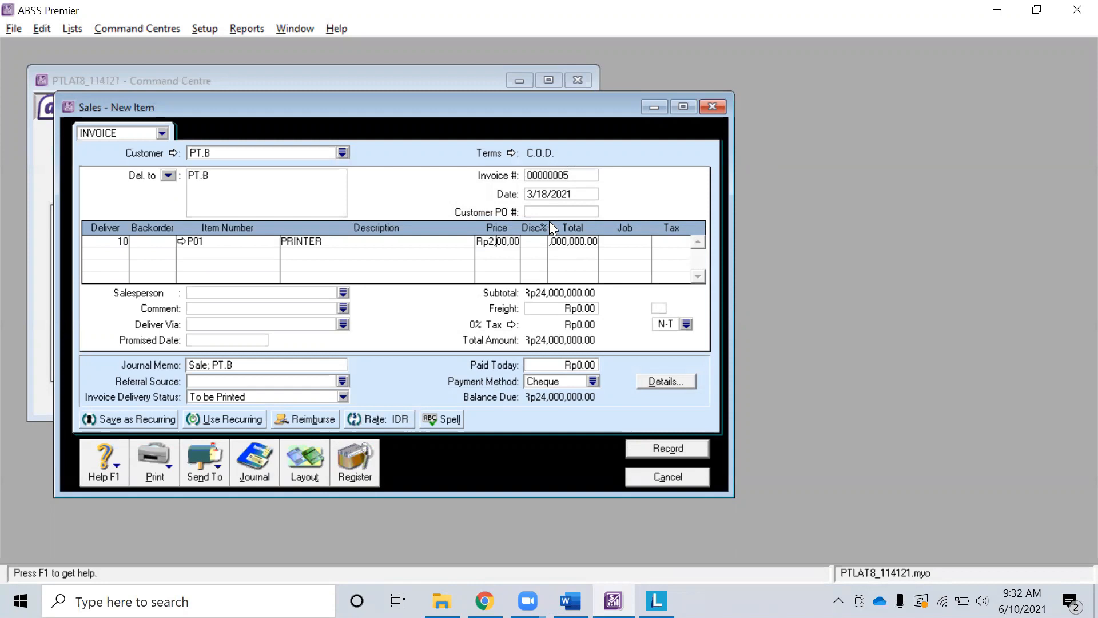
{"action": "left_click", "coordinate": [567, 241]}
{"action": "left_click", "coordinate": [501, 245]}
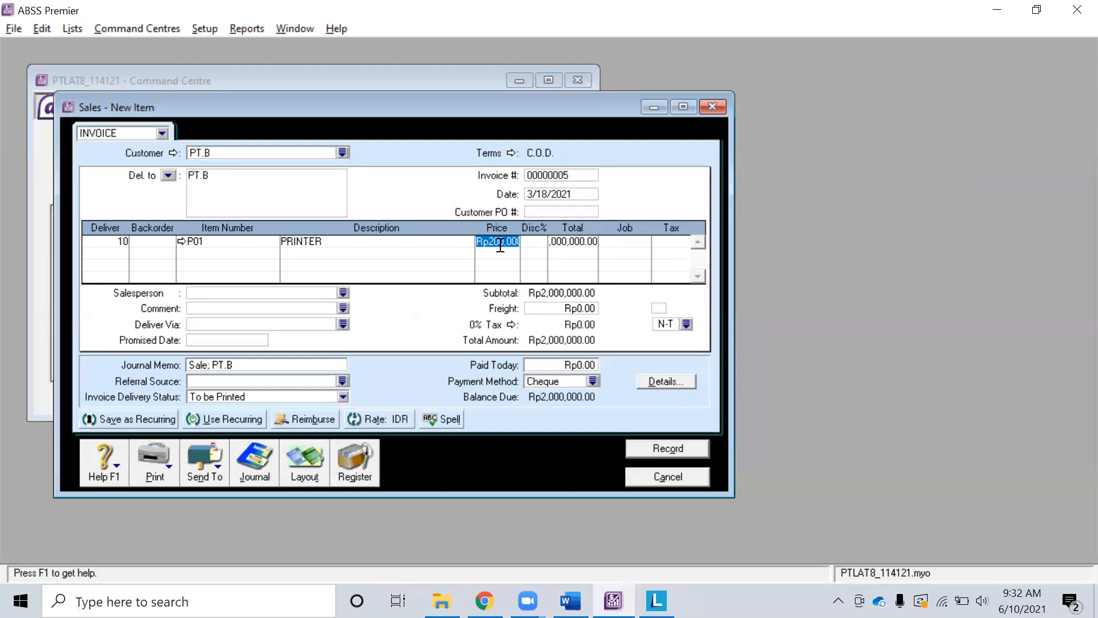
{"action": "type", "text": "25000000"}
{"action": "key", "text": "Tab"}
{"action": "key", "text": "Tab"}
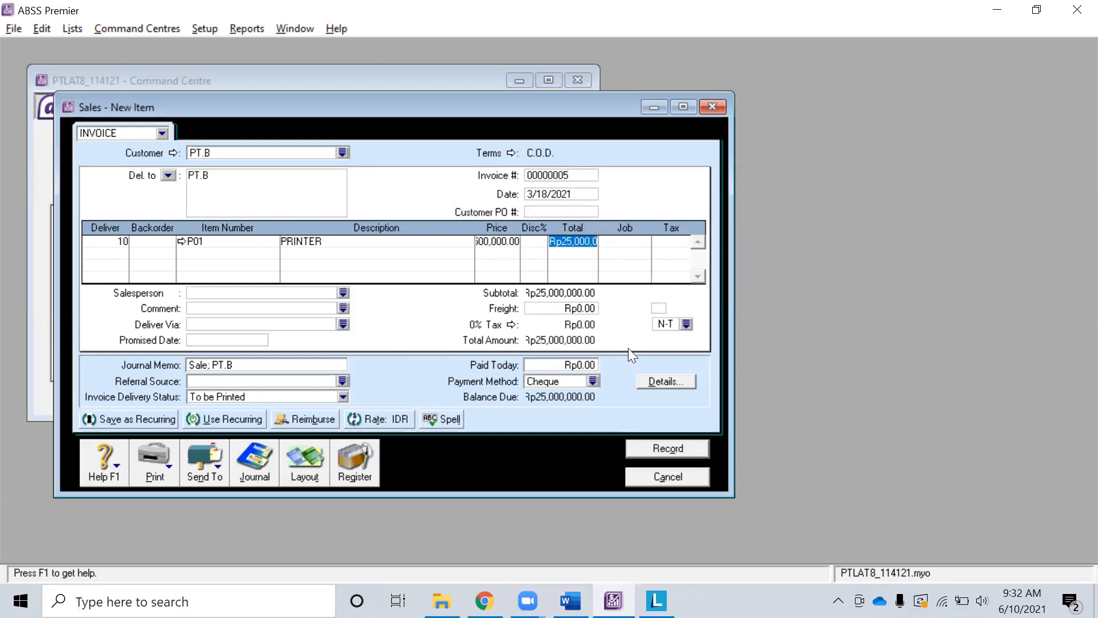
{"action": "key", "text": "alt+Tab"}
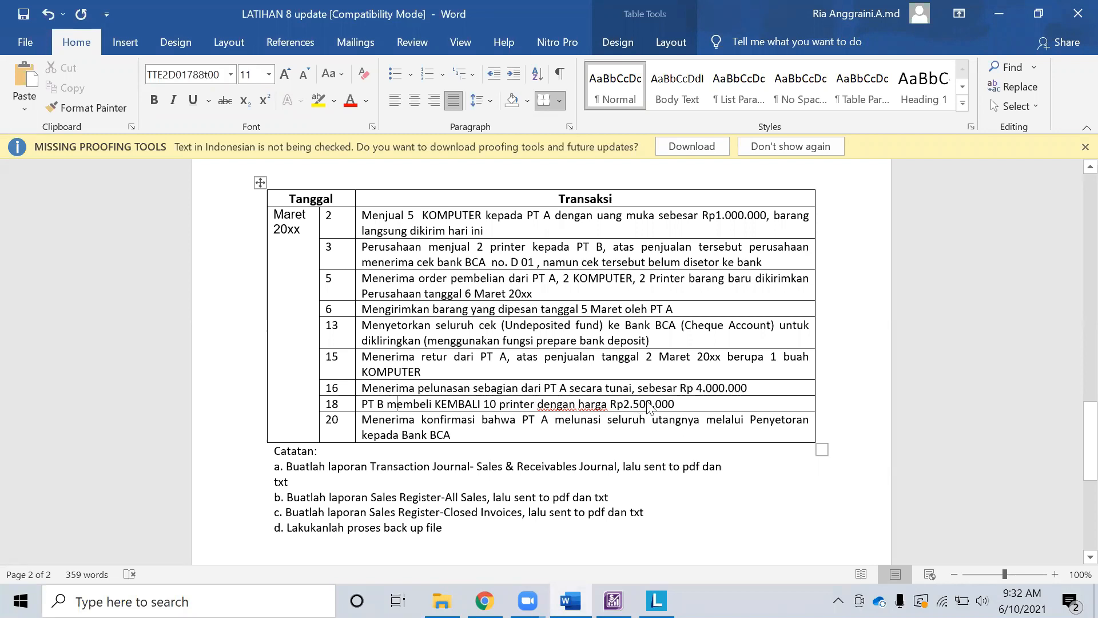
Preview the journal entries of PT.B's 18 March invoice and record the sale.
{"action": "key", "text": "alt+Tab"}
{"action": "key", "text": "ctrl+r"}
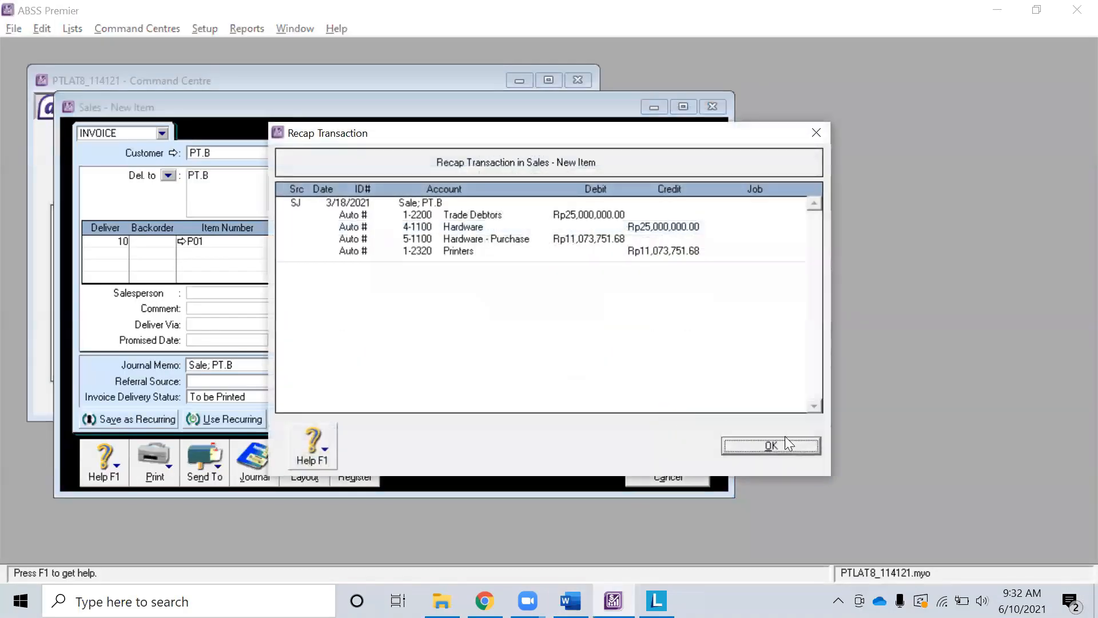
{"action": "left_click", "coordinate": [796, 449]}
{"action": "left_click", "coordinate": [659, 451]}
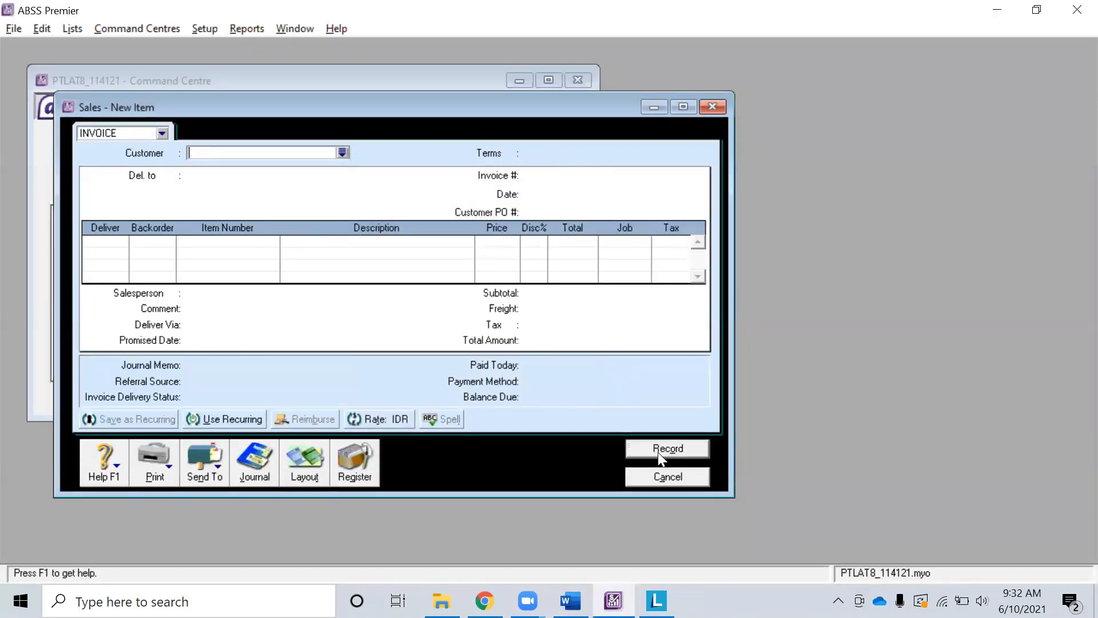
Read the 20 March transaction in the exercise, then start receiving a payment for PT.A's 3/2/2021 open invoice from the Sales Register.
{"action": "key", "text": "alt+Tab"}
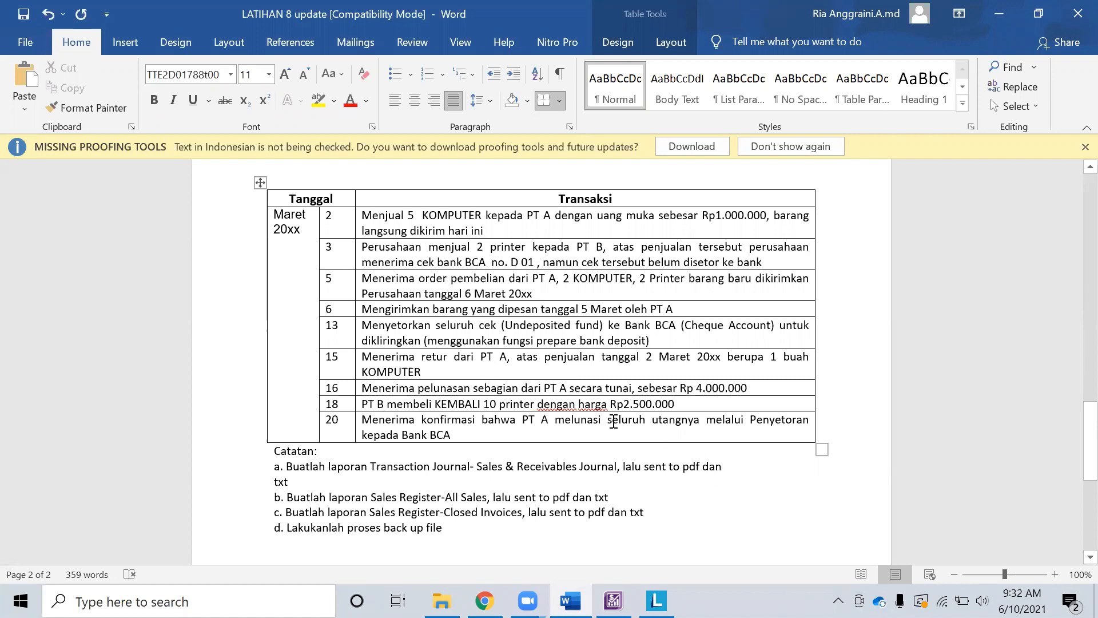
{"action": "left_click_drag", "start_coordinate": [607, 420], "coordinate": [691, 424]}
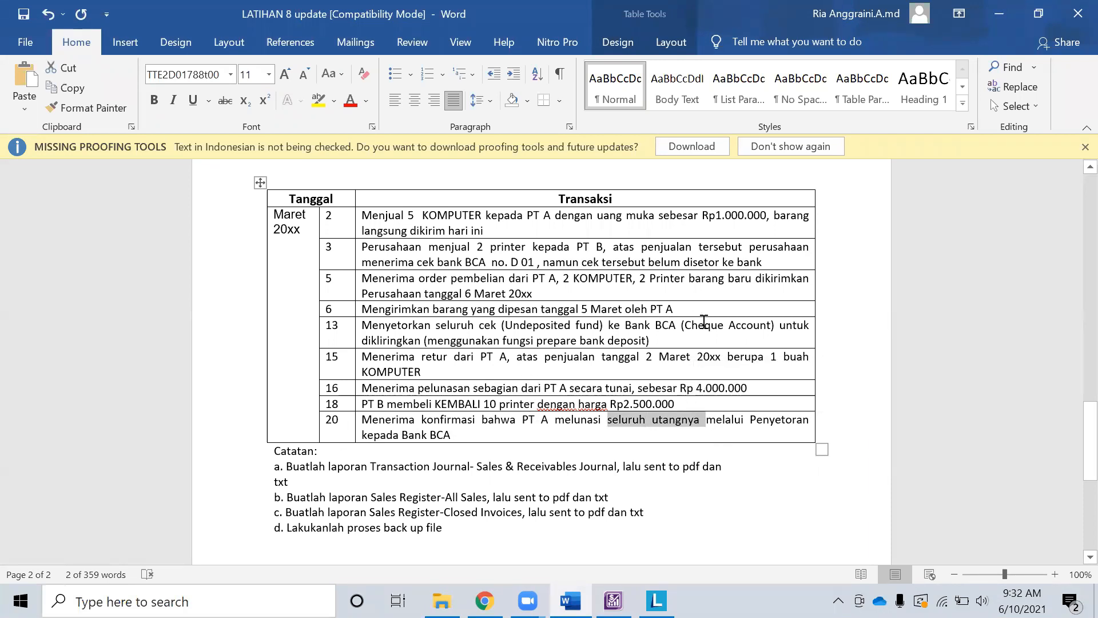
{"action": "left_click_drag", "start_coordinate": [686, 324], "coordinate": [750, 331]}
{"action": "key", "text": "alt+Tab"}
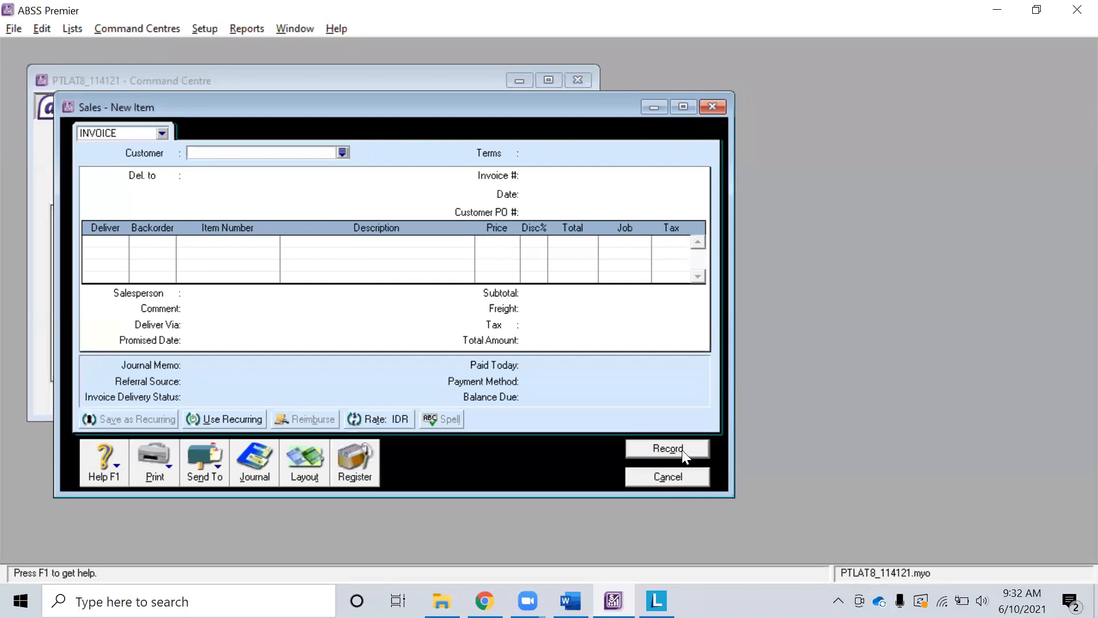
{"action": "left_click", "coordinate": [638, 475]}
{"action": "left_click", "coordinate": [343, 222]}
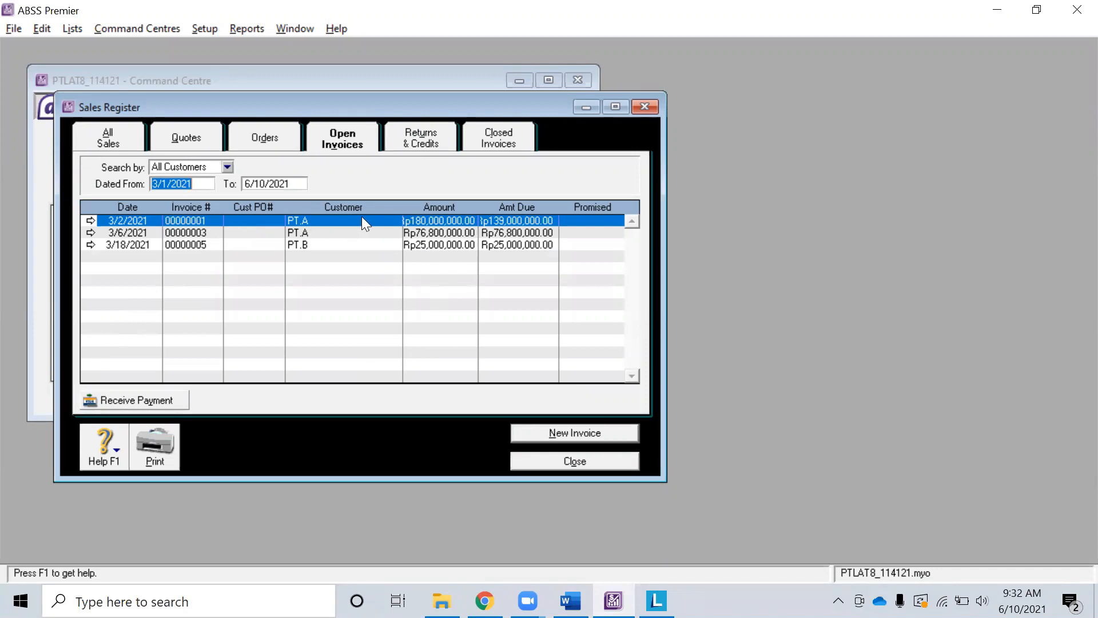
{"action": "left_click", "coordinate": [174, 400]}
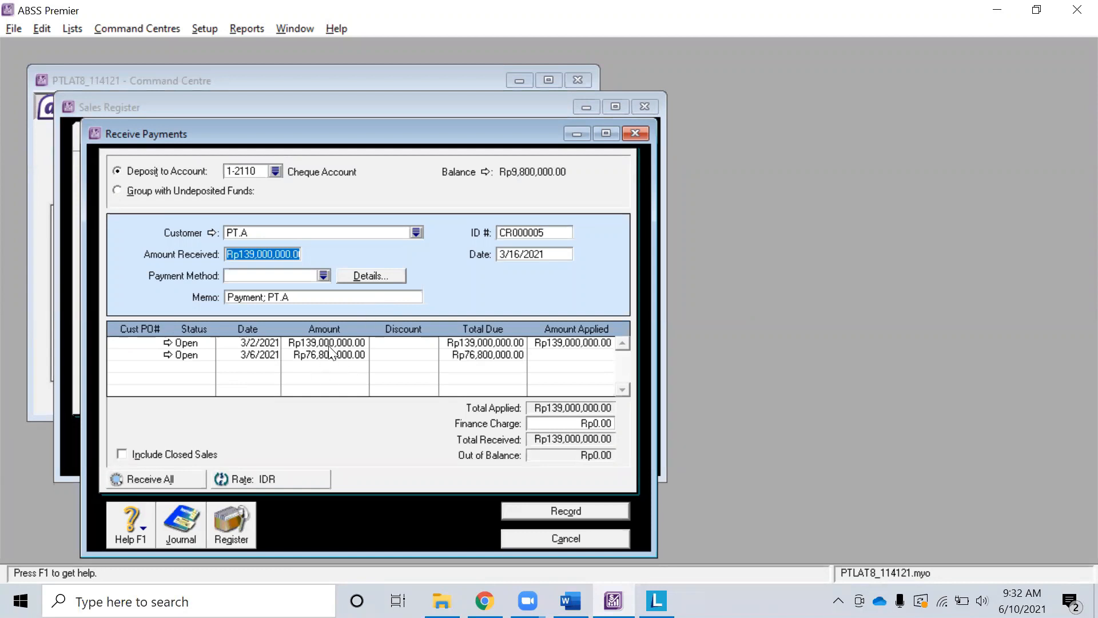
Apply Rp76,800,000 to PT.A's 3/6/2021 invoice and set the amount received to Rp215,800,000.
{"action": "left_click", "coordinate": [575, 354]}
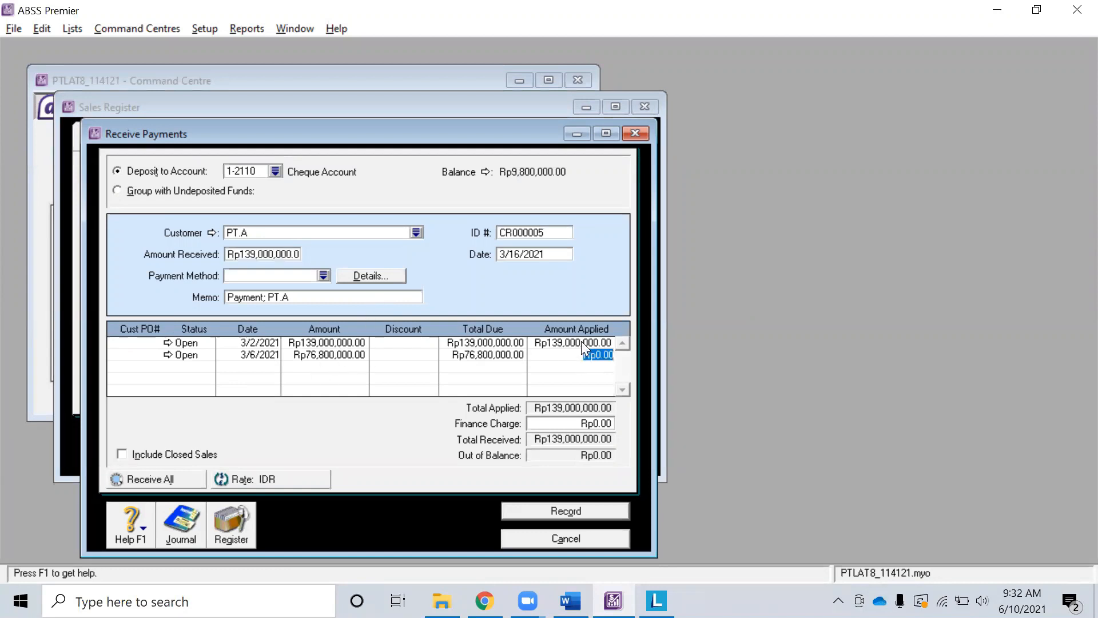
{"action": "type", "text": "76800000"}
{"action": "key", "text": "Tab"}
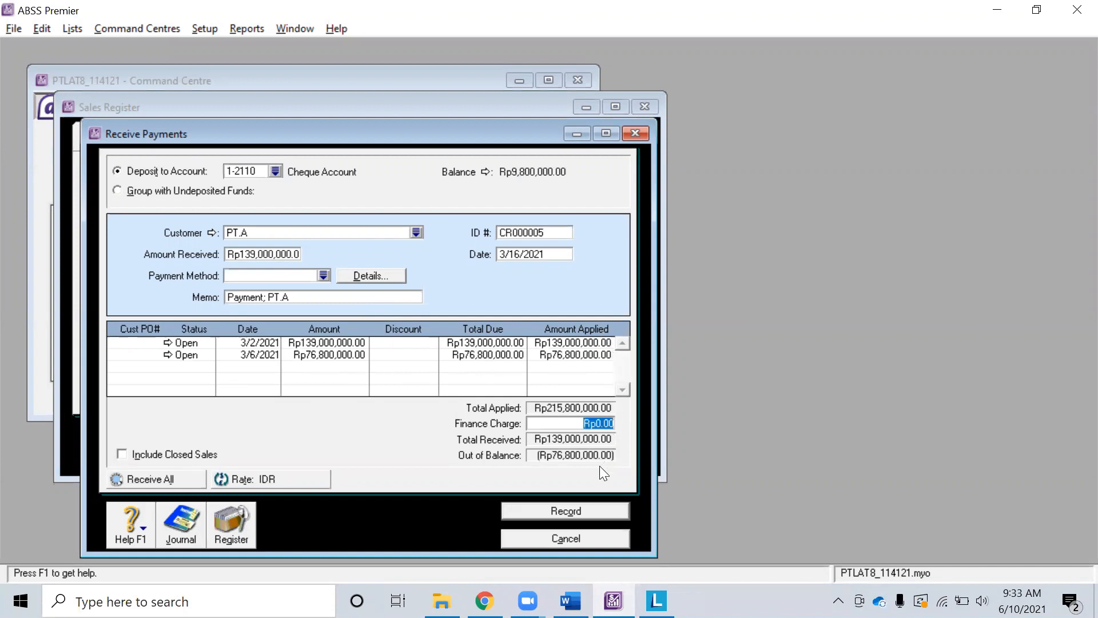
{"action": "key", "text": "Tab"}
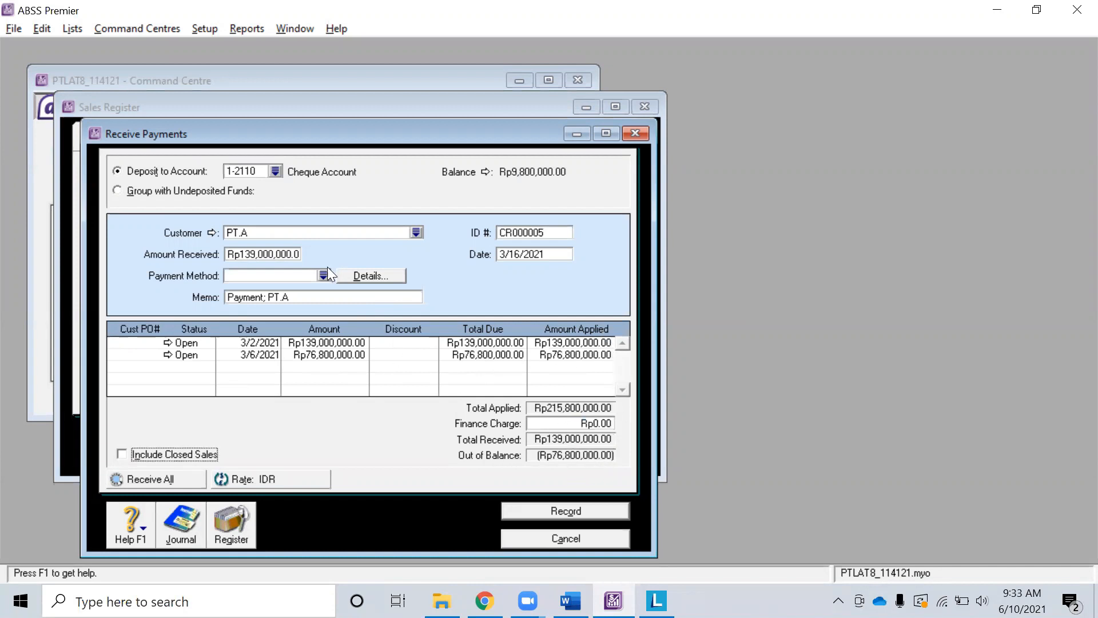
{"action": "left_click", "coordinate": [290, 254]}
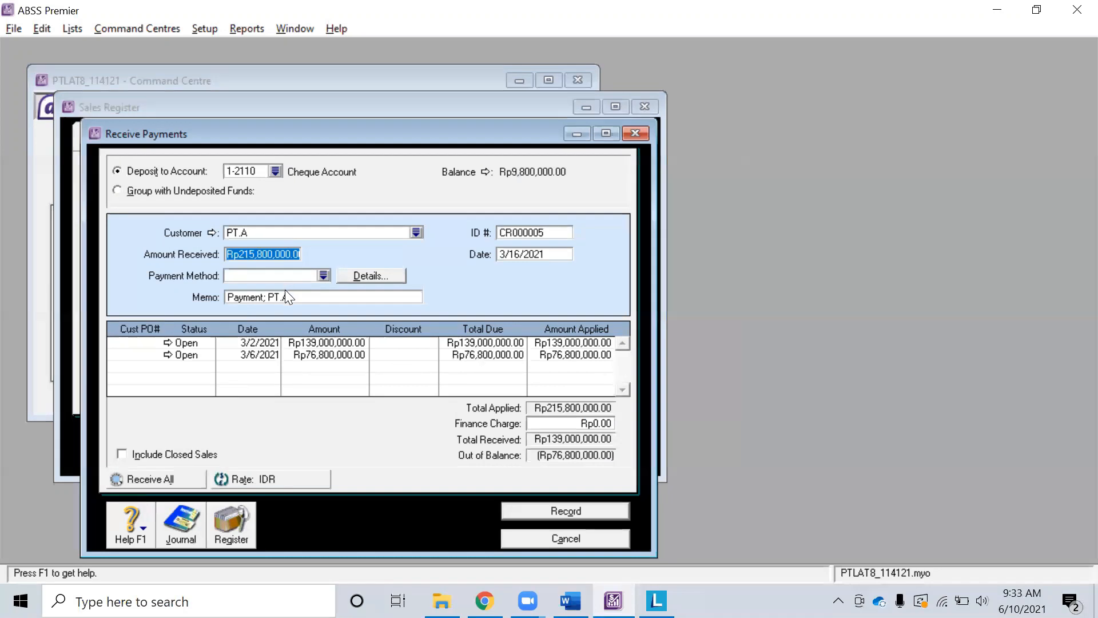
{"action": "key", "text": "Tab"}
{"action": "key", "text": "Tab"}
{"action": "key", "text": "Tab"}
{"action": "key", "text": "Tab"}
{"action": "key", "text": "Tab"}
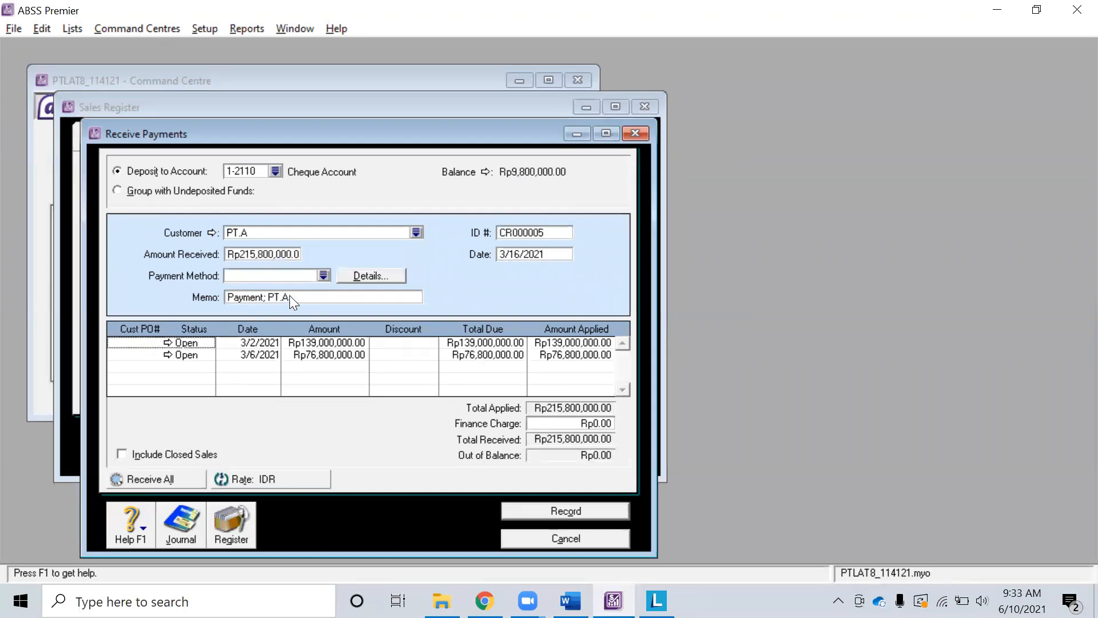
Date PT.A's payment 3/20/2021, checking it against the exercise.
{"action": "key", "text": "alt+Tab"}
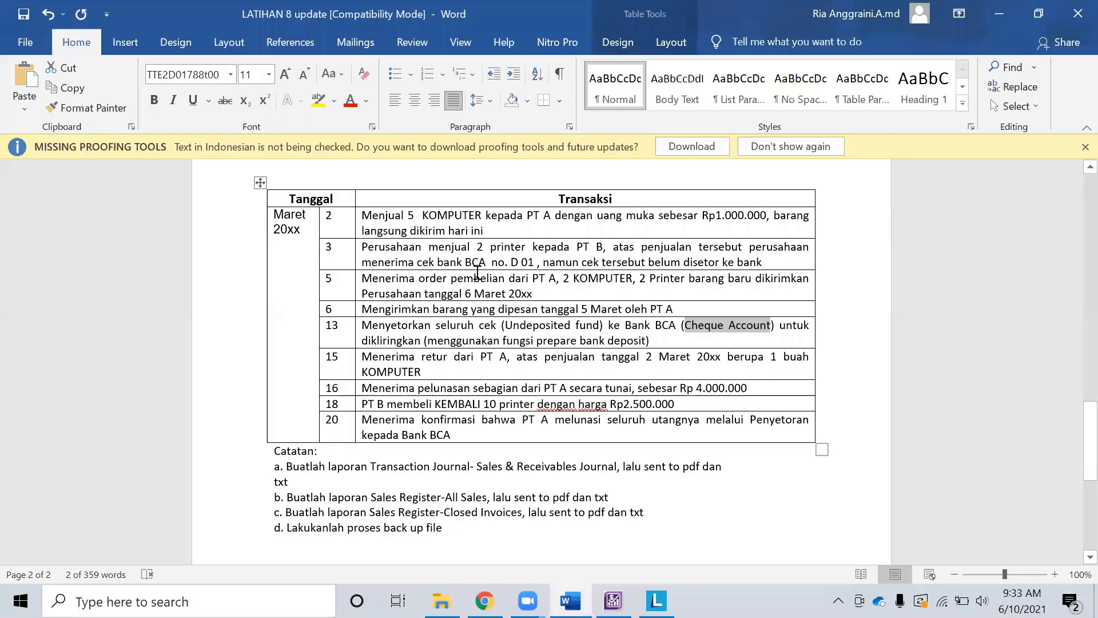
{"action": "key", "text": "alt+Tab"}
{"action": "left_click", "coordinate": [524, 251]}
{"action": "left_click", "coordinate": [522, 252]}
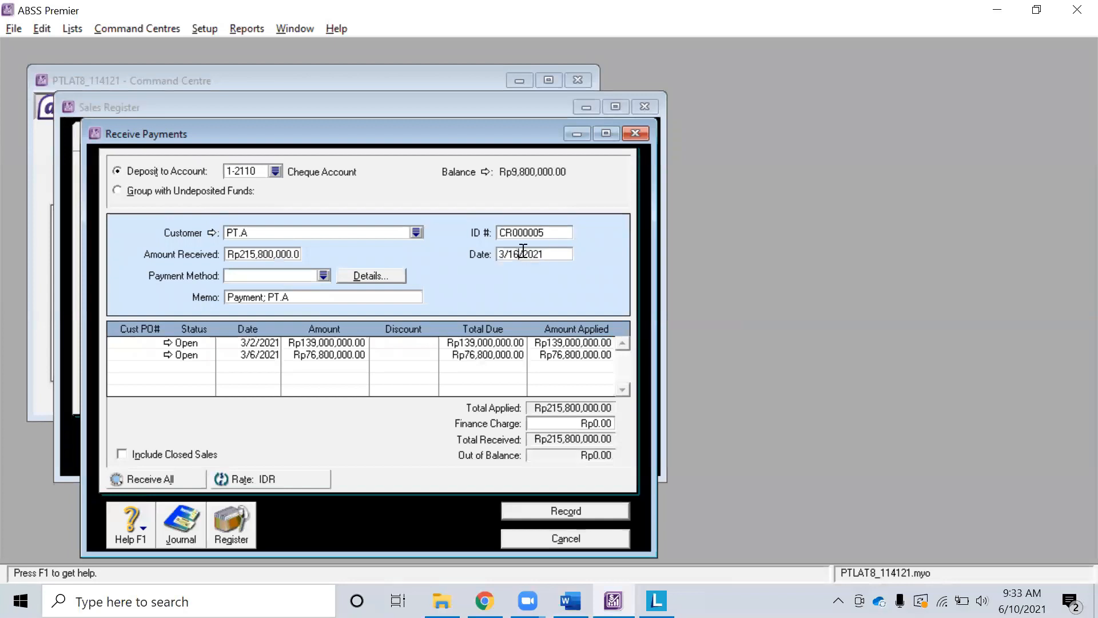
{"action": "key", "text": "alt+Tab"}
{"action": "key", "text": "alt+Tab"}
{"action": "key", "text": "BackSpace"}
{"action": "key", "text": "BackSpace"}
{"action": "type", "text": "20"}
{"action": "key", "text": "Tab"}
{"action": "key", "text": "alt+Tab"}
{"action": "key", "text": "alt+Tab"}
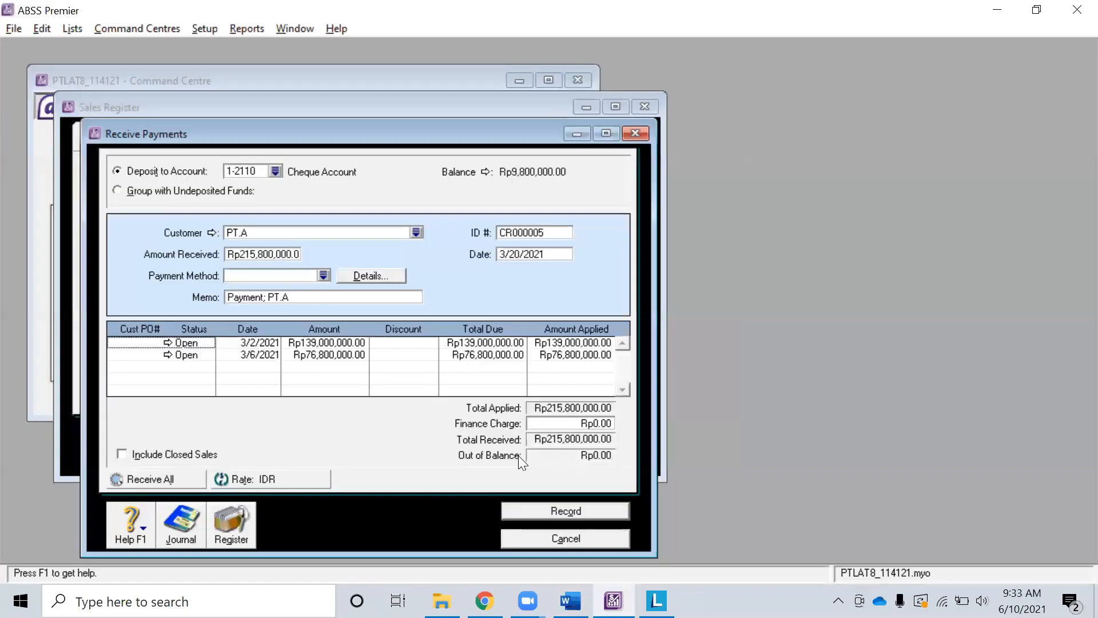
Record PT.A's payment after previewing its journal entries, and close the Sales Register.
{"action": "key", "text": "ctrl+r"}
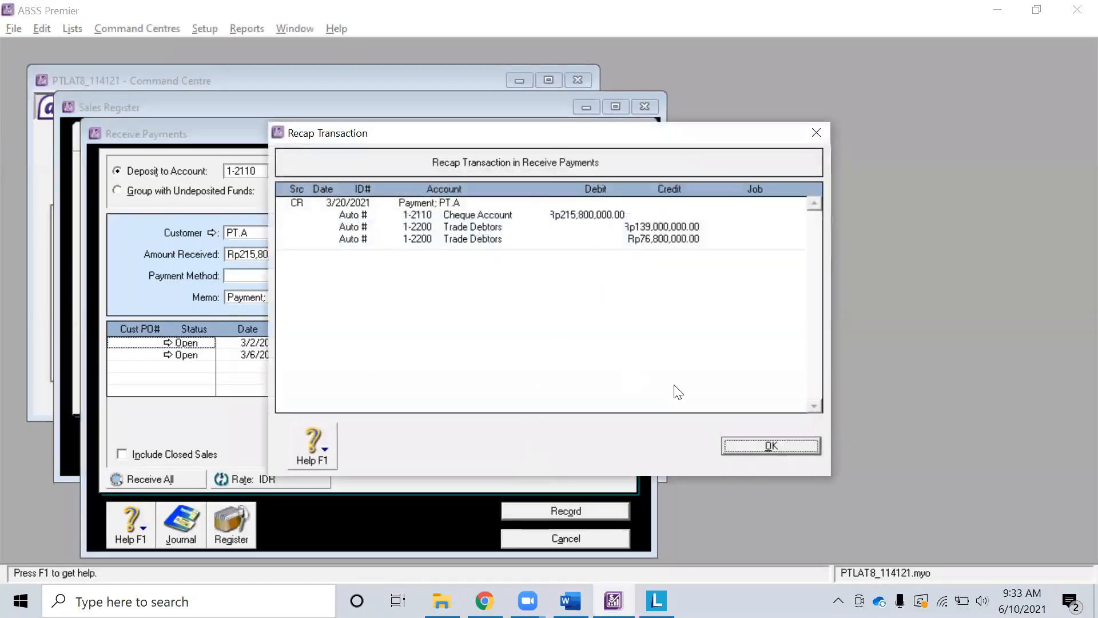
{"action": "left_click", "coordinate": [771, 446]}
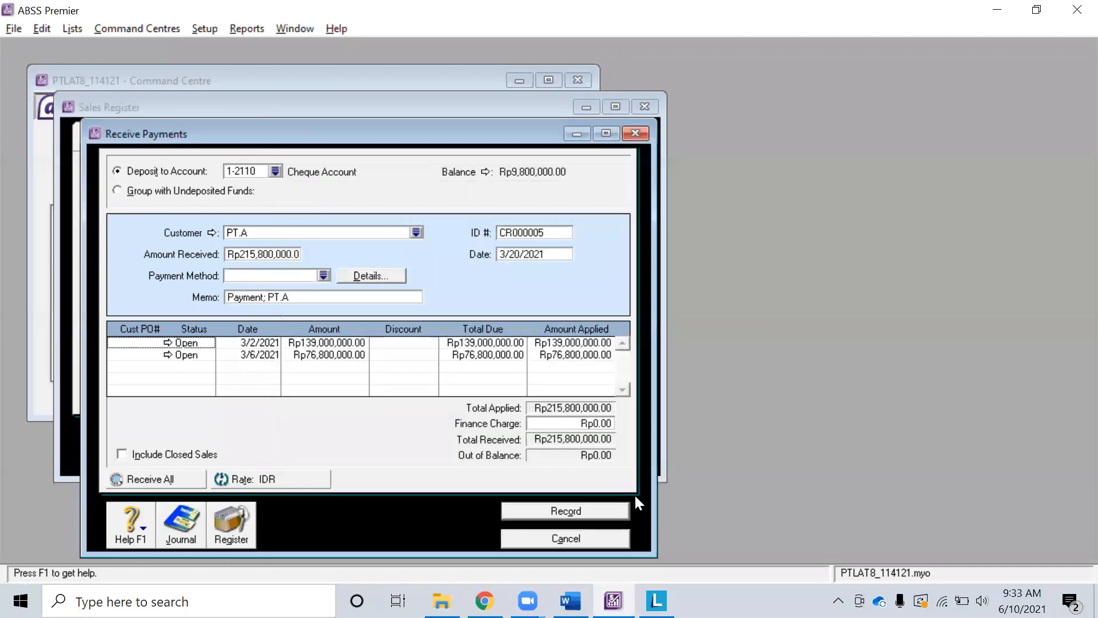
{"action": "left_click", "coordinate": [589, 510]}
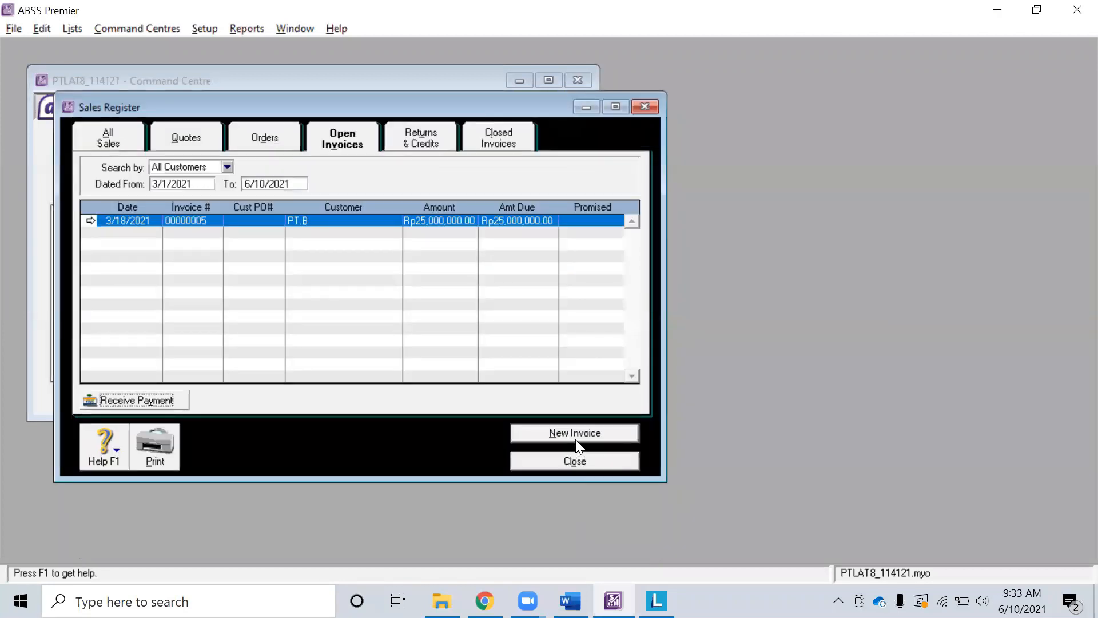
{"action": "left_click", "coordinate": [581, 460]}
Check the required reports in the exercise, then open the customisation of the Sales & Receivables Journal report.
{"action": "key", "text": "alt+Tab"}
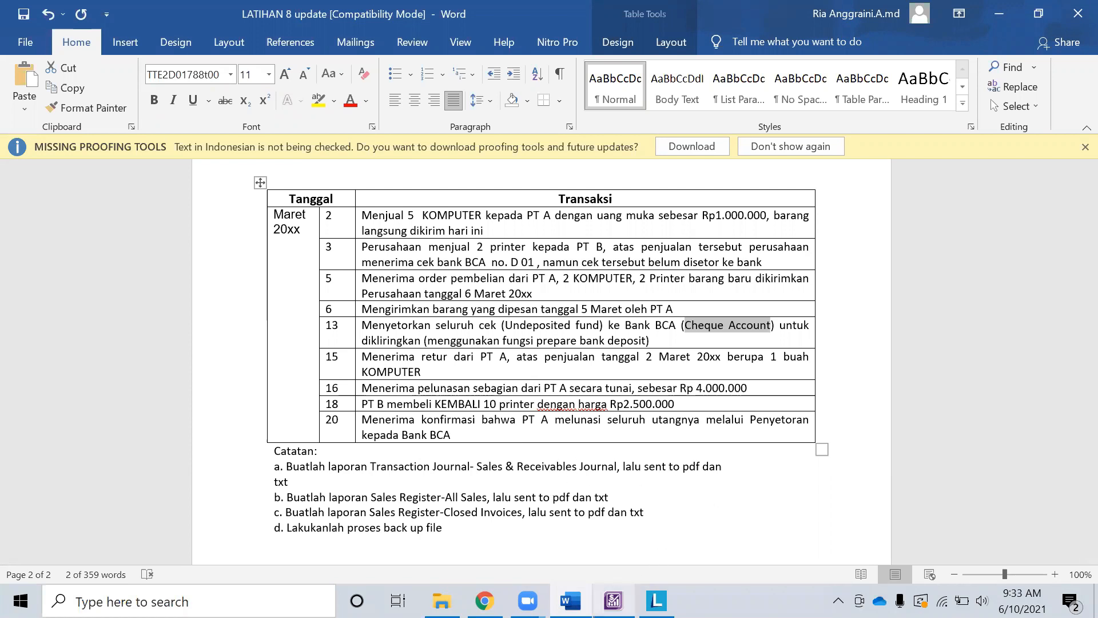
{"action": "left_click", "coordinate": [613, 600]}
{"action": "left_click", "coordinate": [426, 395]}
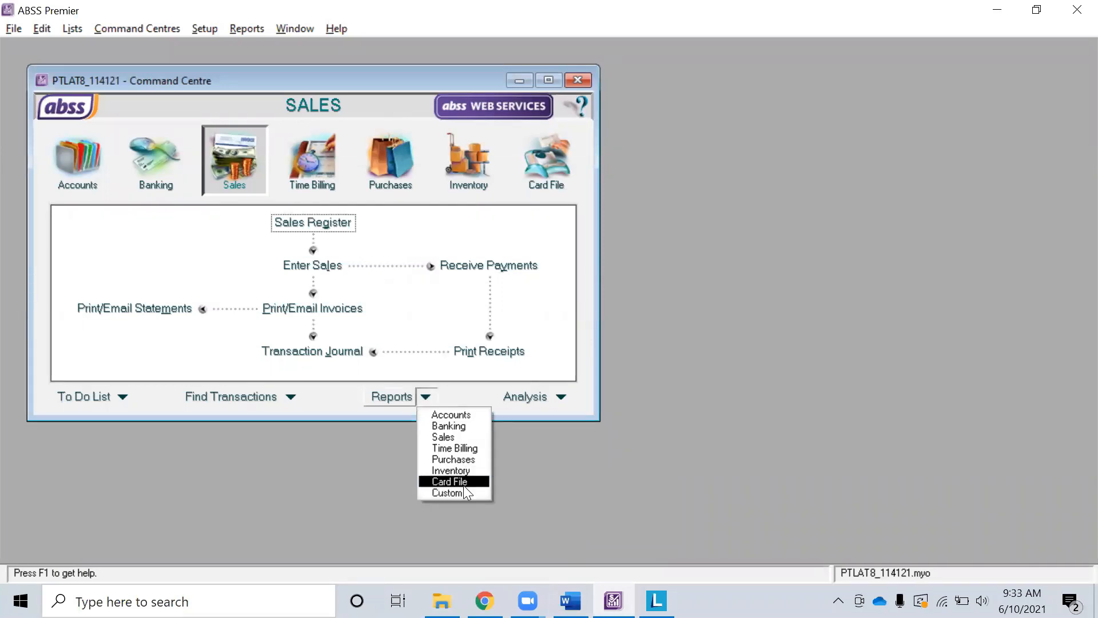
{"action": "left_click", "coordinate": [458, 438]}
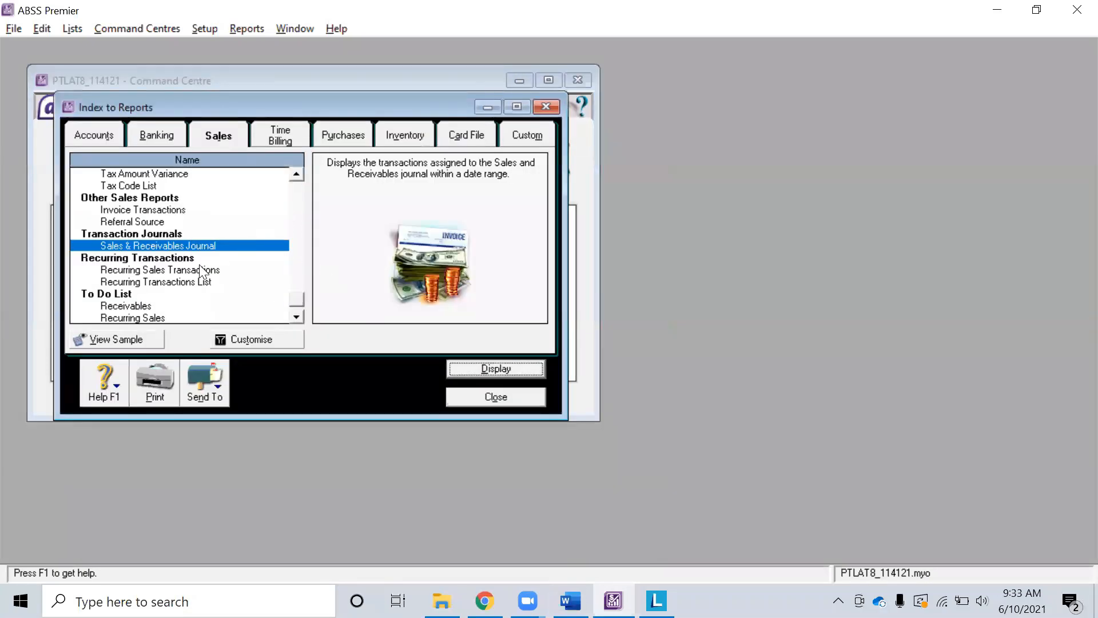
{"action": "left_click", "coordinate": [264, 337]}
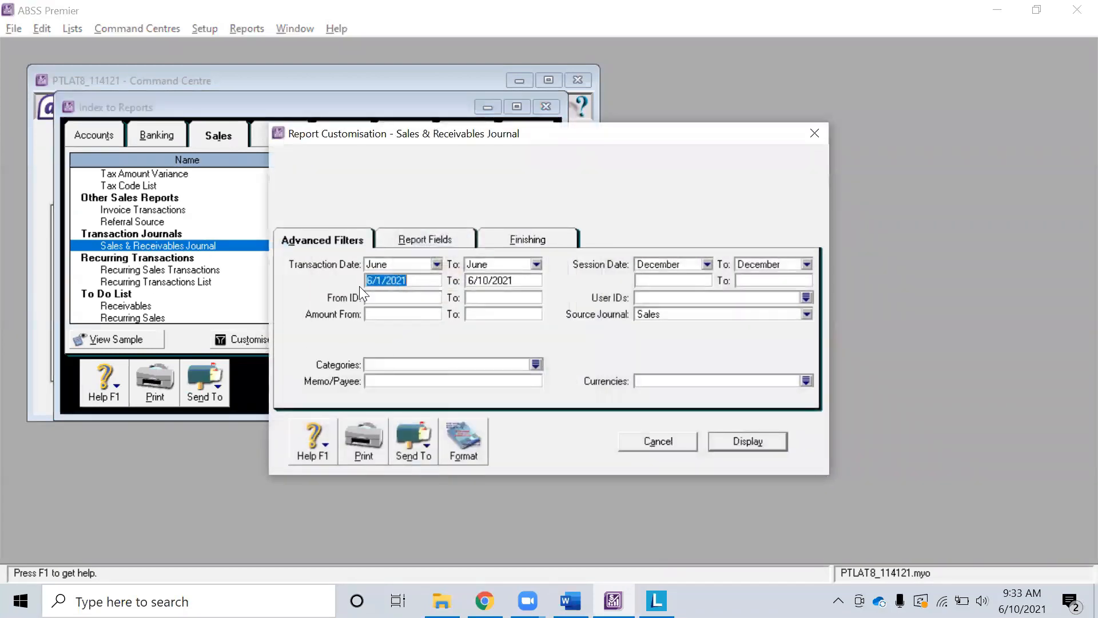
Display the Sales & Receivables Journal for March to March and enlarge the report window.
{"action": "left_click", "coordinate": [436, 264]}
{"action": "left_click", "coordinate": [395, 291]}
{"action": "left_click", "coordinate": [536, 265]}
{"action": "left_click", "coordinate": [497, 291]}
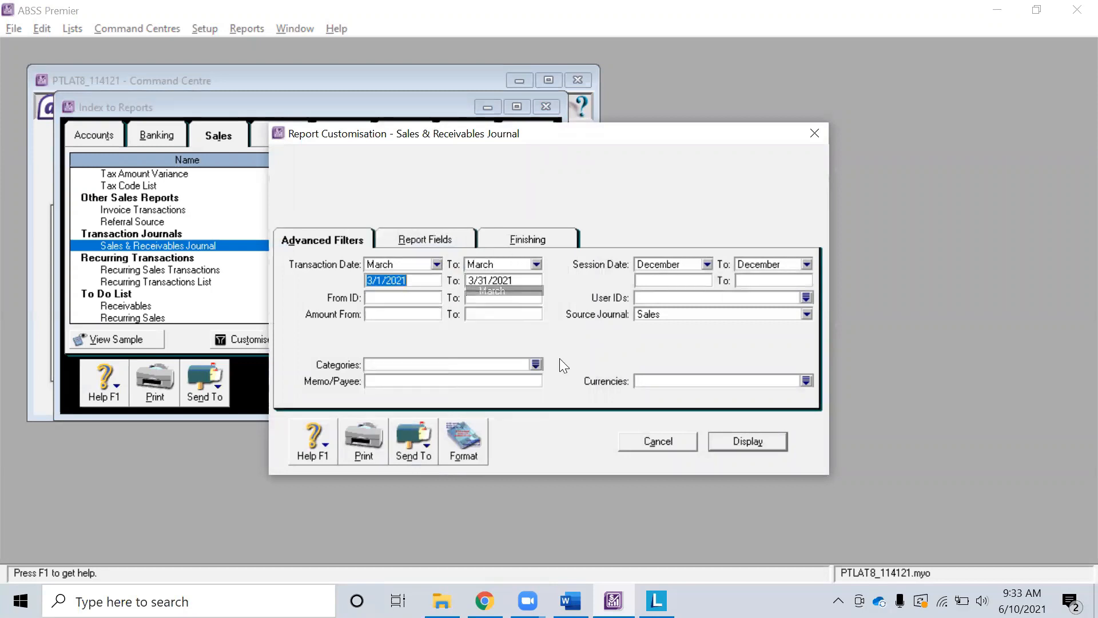
{"action": "left_click", "coordinate": [745, 448]}
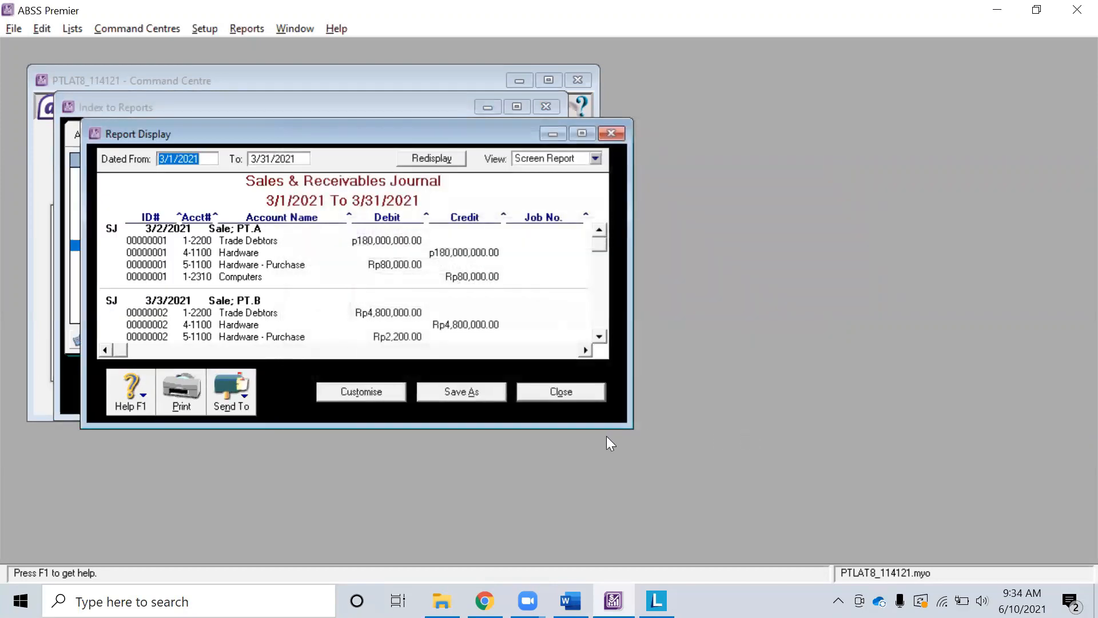
{"action": "left_click_drag", "start_coordinate": [632, 428], "coordinate": [962, 563]}
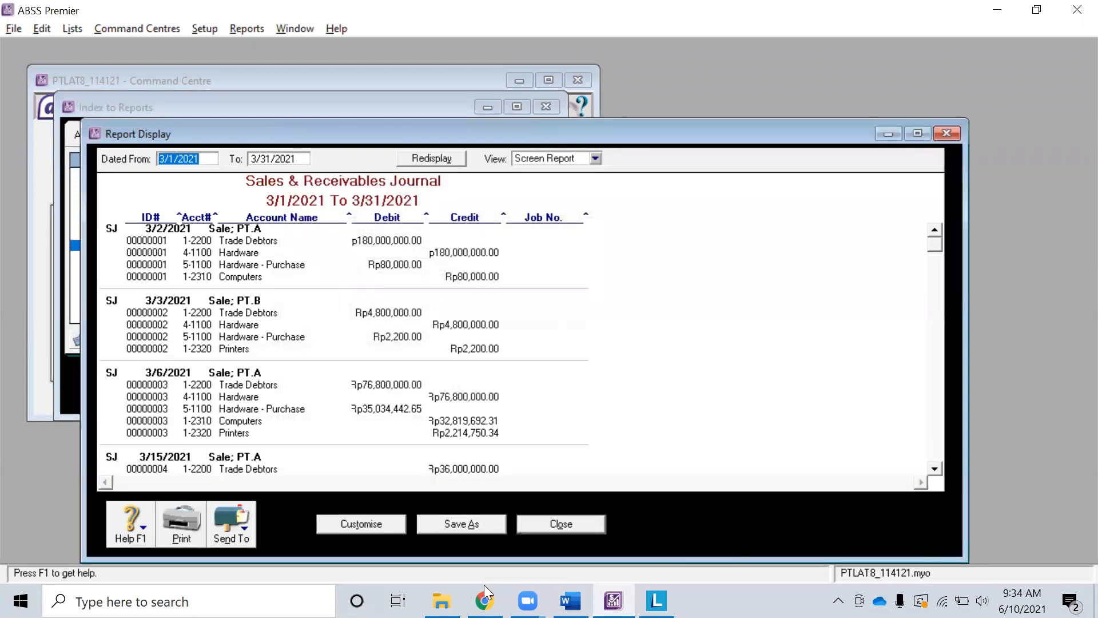
Look through the journal report's customisation options, including its report fields and finishing settings, and redisplay the report.
{"action": "left_click", "coordinate": [360, 524]}
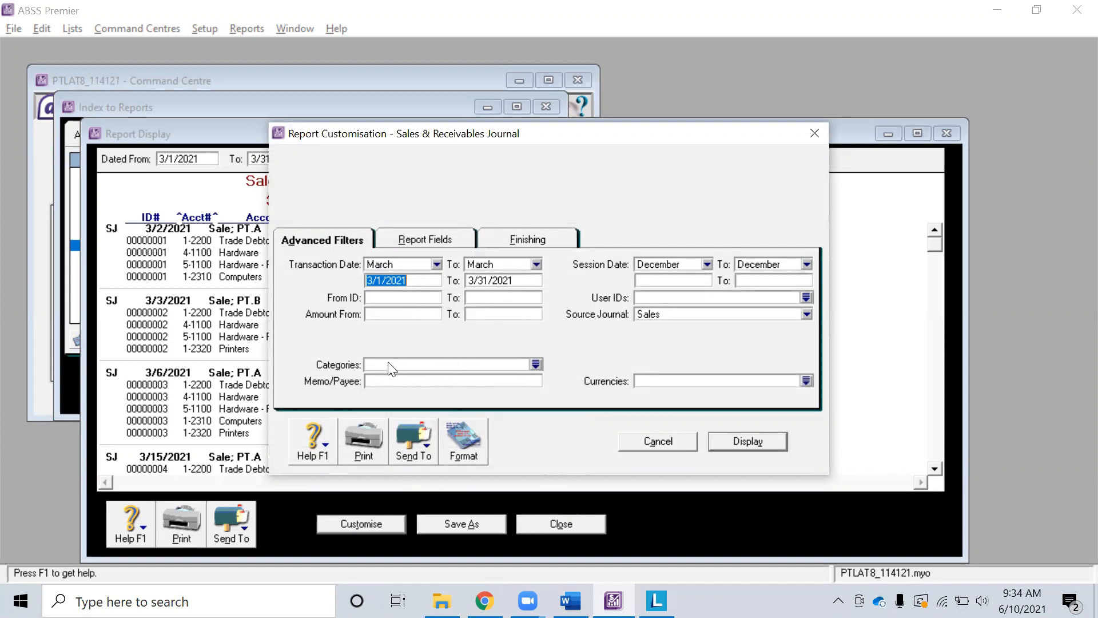
{"action": "left_click", "coordinate": [435, 241]}
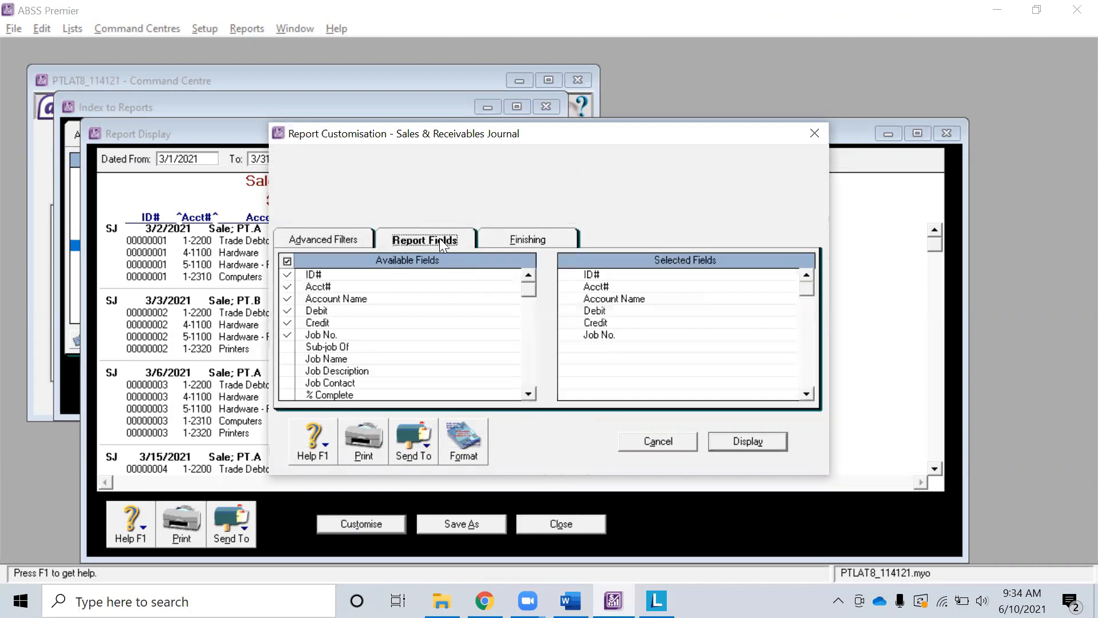
{"action": "left_click", "coordinate": [536, 242]}
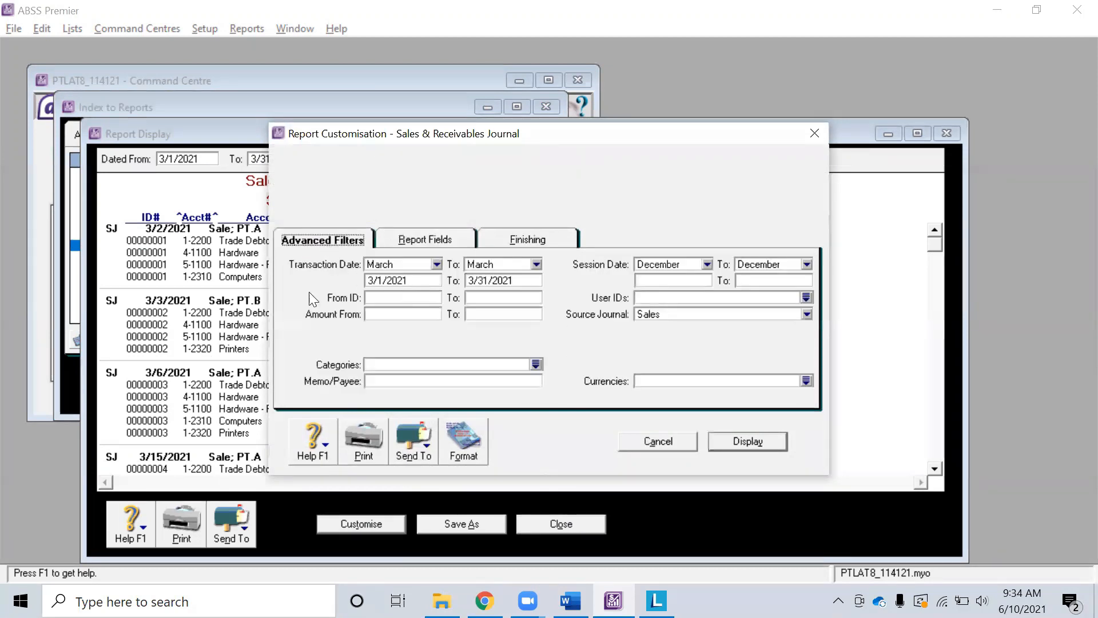
{"action": "left_click", "coordinate": [754, 440]}
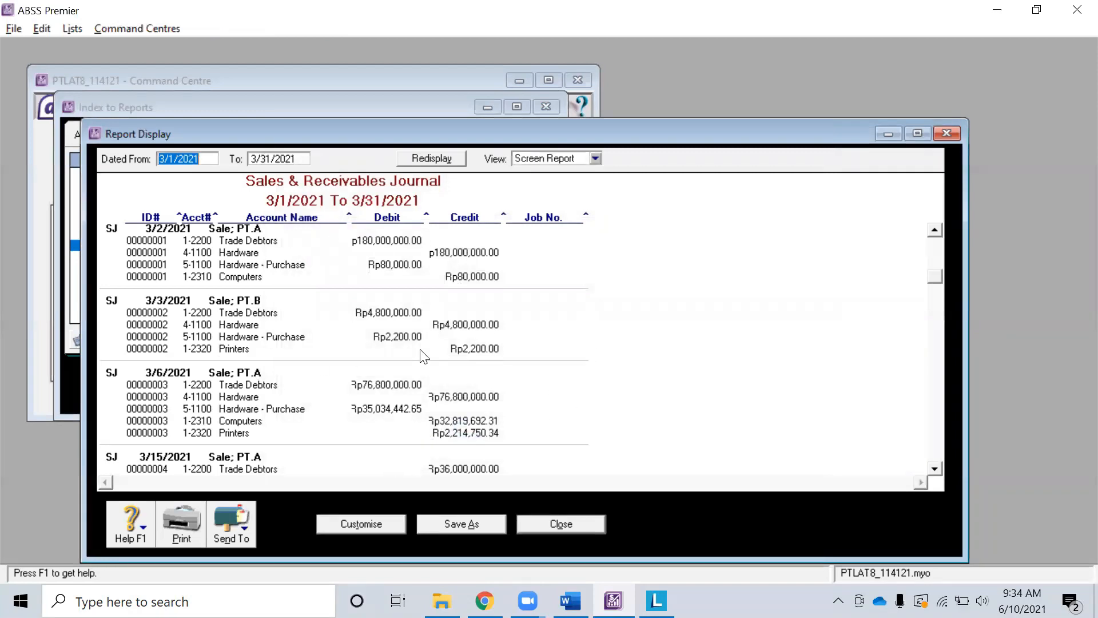
Review all March entries in the Sales & Receivables Journal, inspecting PT.A's invoice 00000001 without changing it.
{"action": "scroll", "coordinate": [422, 354], "scroll_direction": "down", "scroll_amount": 7}
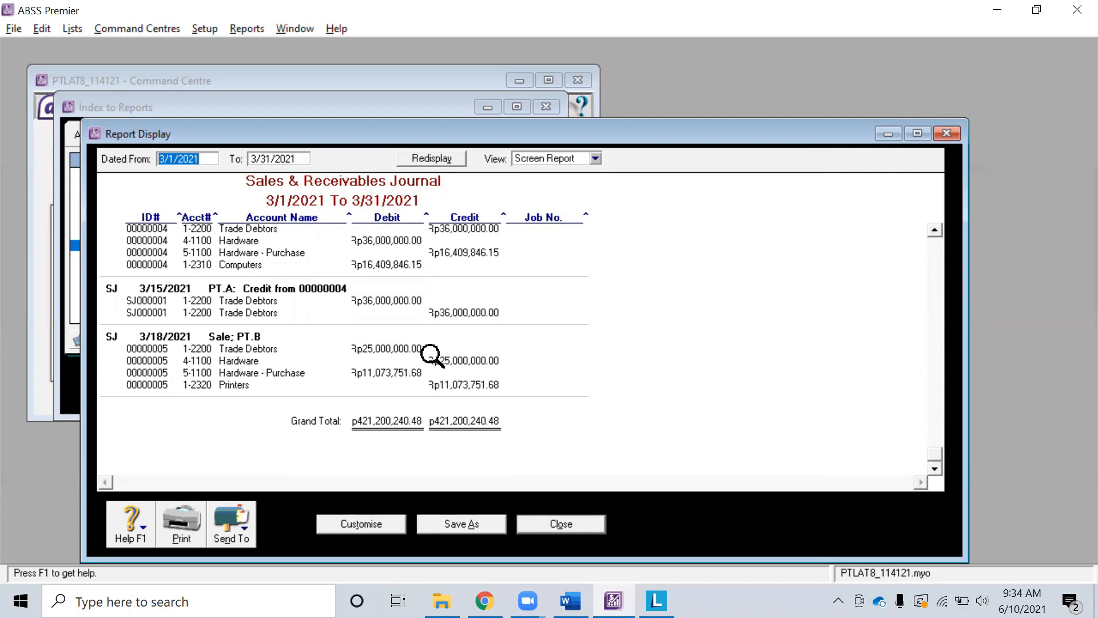
{"action": "scroll", "coordinate": [454, 355], "scroll_direction": "up", "scroll_amount": 7}
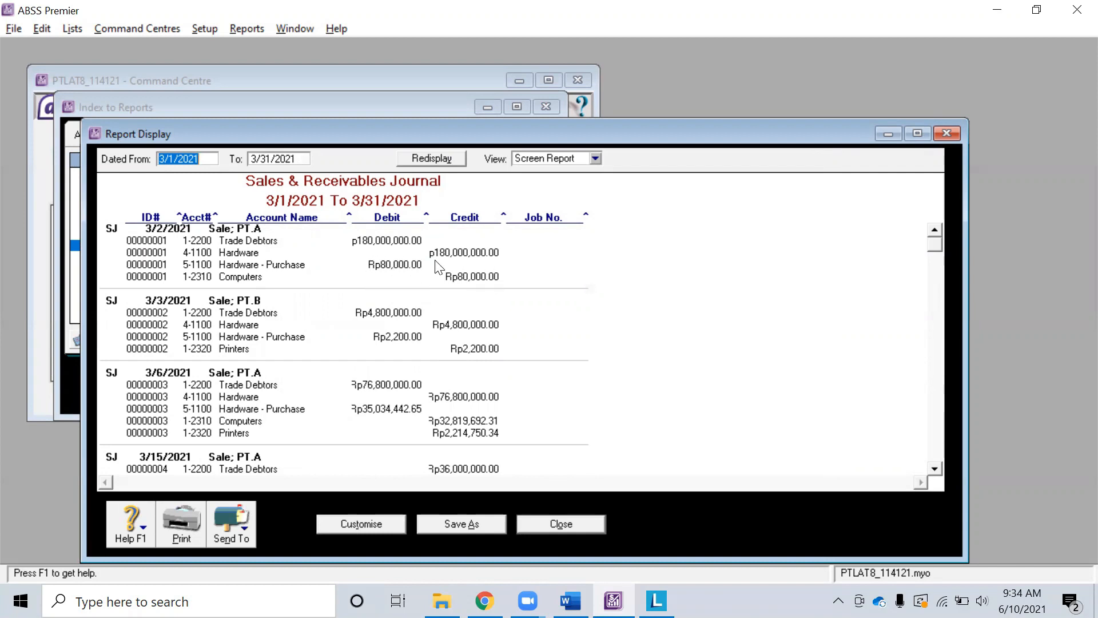
{"action": "double_click", "coordinate": [395, 265]}
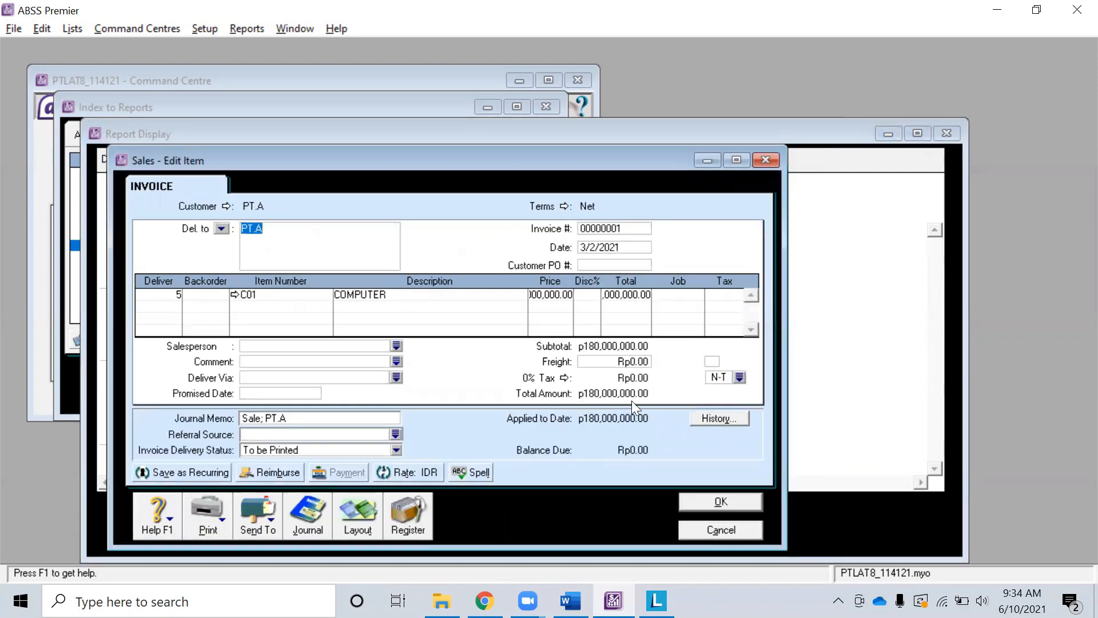
{"action": "left_click", "coordinate": [704, 531]}
{"action": "scroll", "coordinate": [597, 399], "scroll_direction": "down", "scroll_amount": 2}
{"action": "scroll", "coordinate": [597, 399], "scroll_direction": "down", "scroll_amount": 1}
{"action": "scroll", "coordinate": [597, 399], "scroll_direction": "up", "scroll_amount": 3}
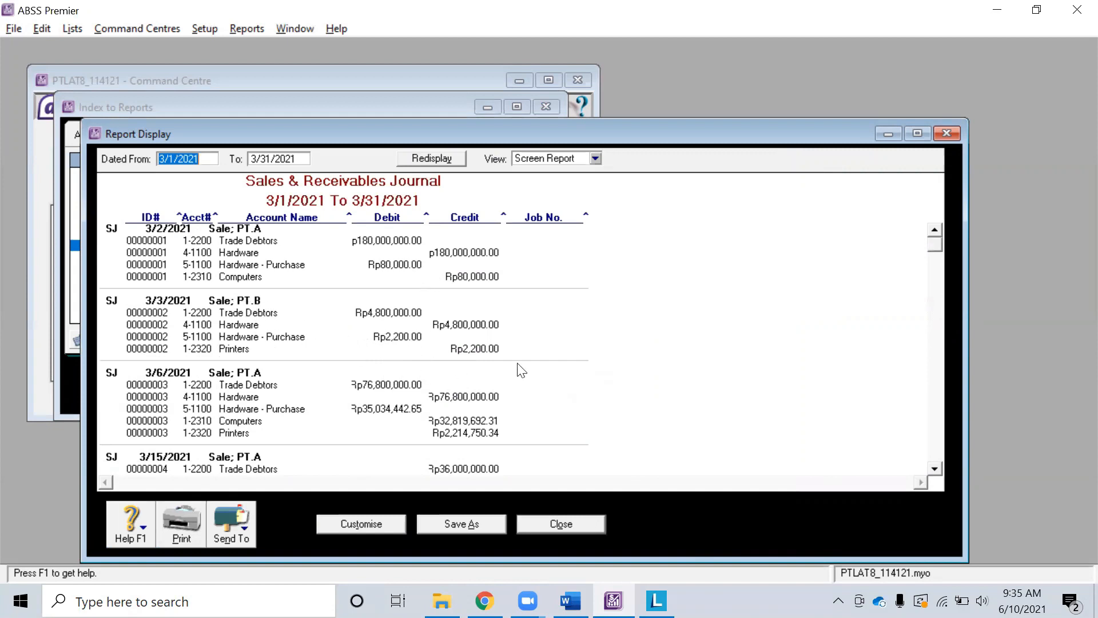
{"action": "scroll", "coordinate": [517, 391], "scroll_direction": "down", "scroll_amount": 3}
{"action": "scroll", "coordinate": [517, 394], "scroll_direction": "down", "scroll_amount": 3}
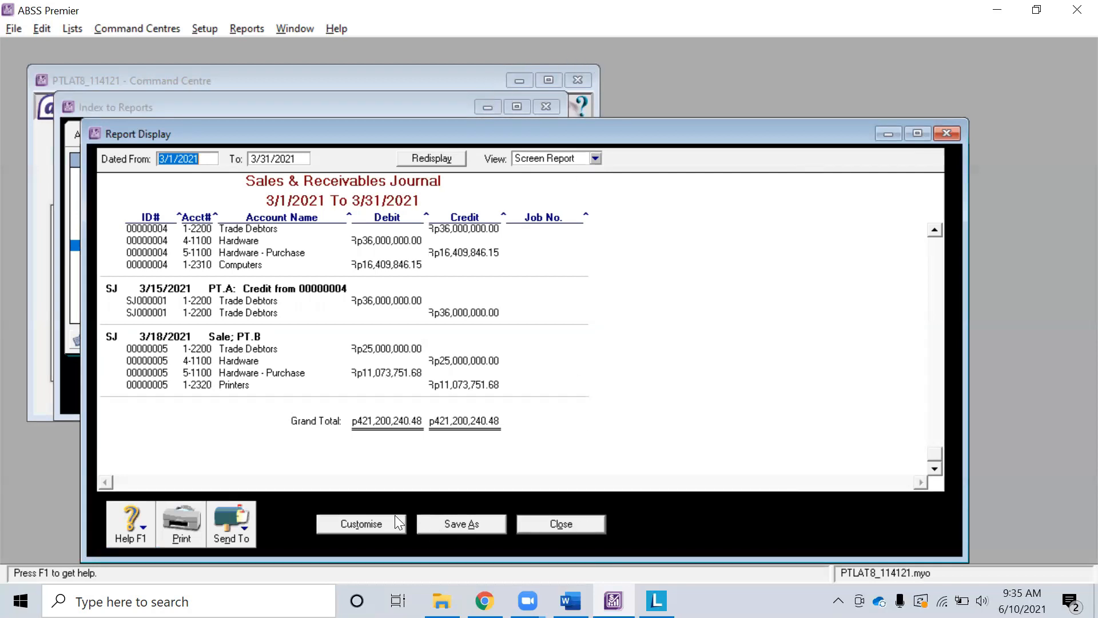
Export the Sales & Receivables Journal as a PDF into the Backup folder, replacing the existing file, and close the report.
{"action": "left_click", "coordinate": [236, 539]}
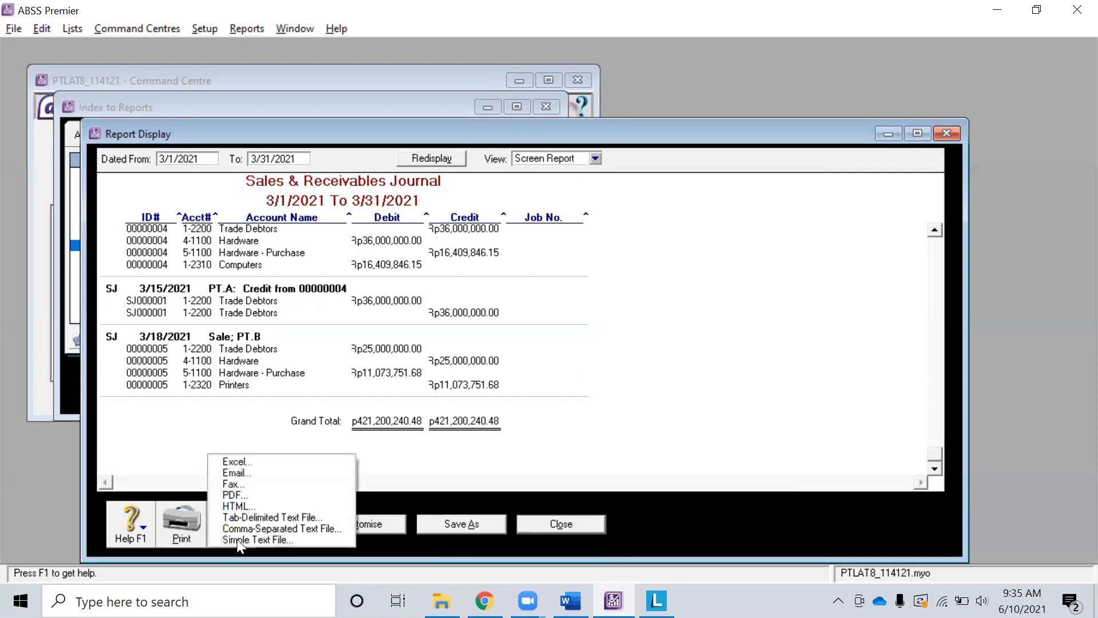
{"action": "left_click", "coordinate": [252, 495]}
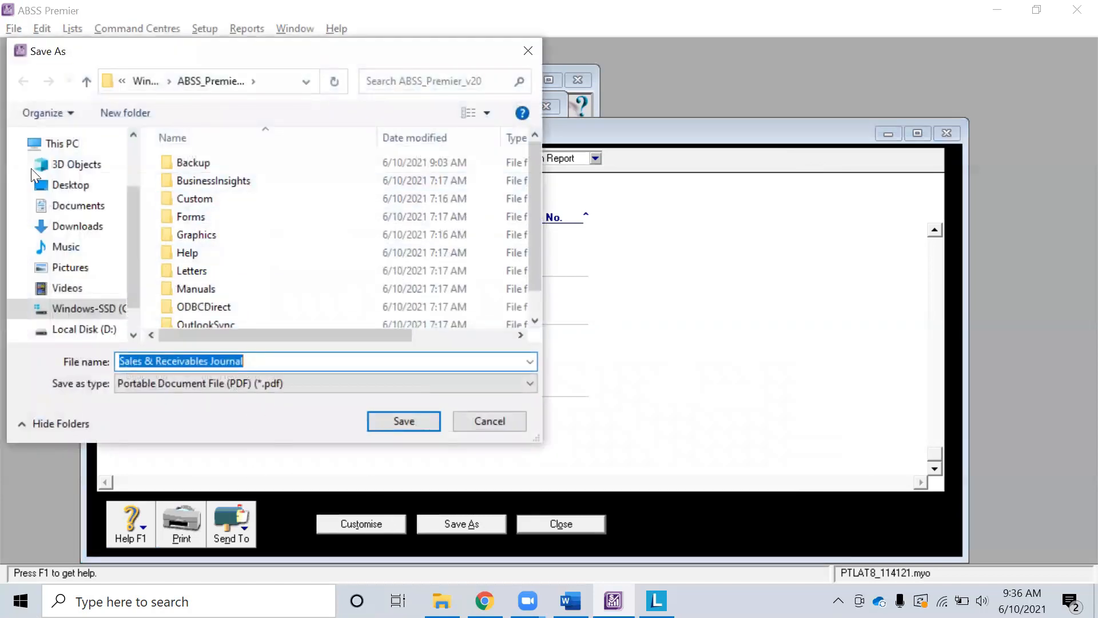
{"action": "double_click", "coordinate": [200, 165]}
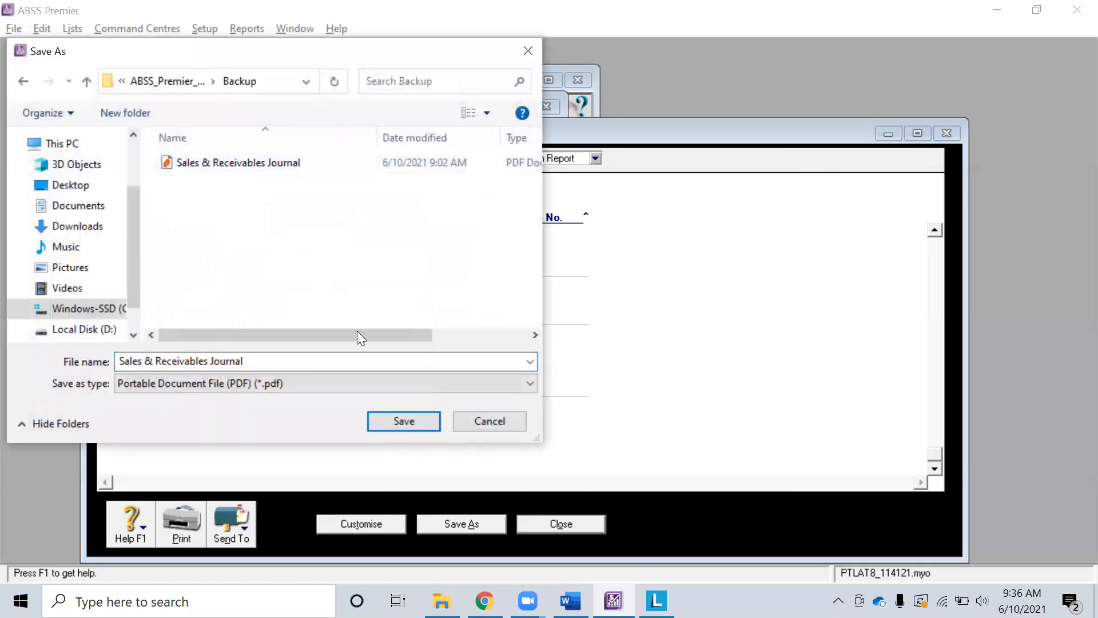
{"action": "left_click", "coordinate": [419, 421]}
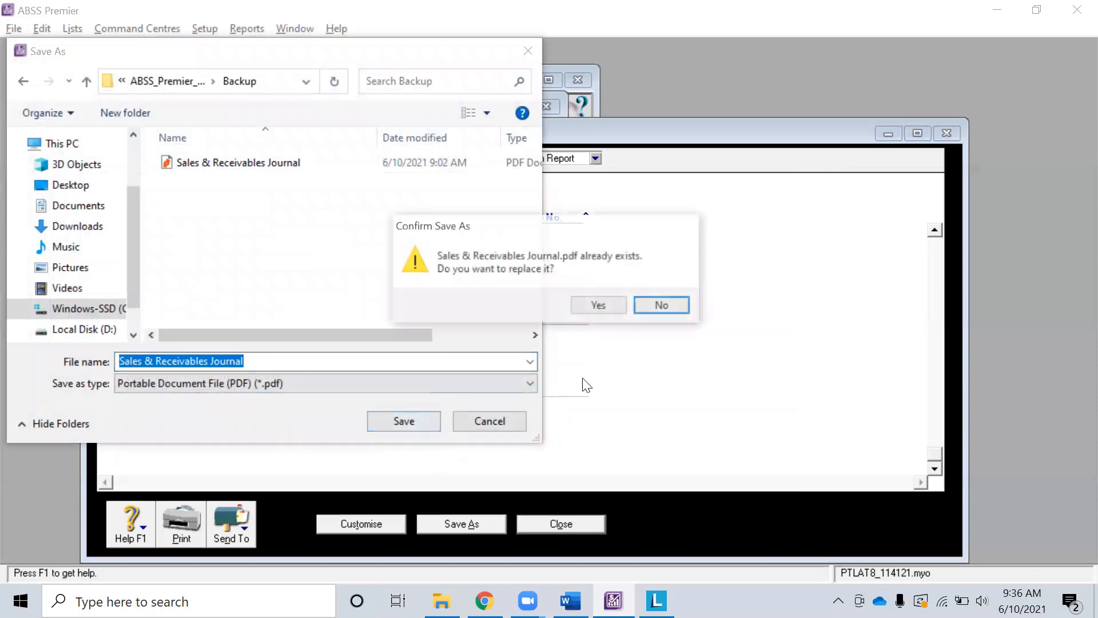
{"action": "left_click", "coordinate": [614, 305]}
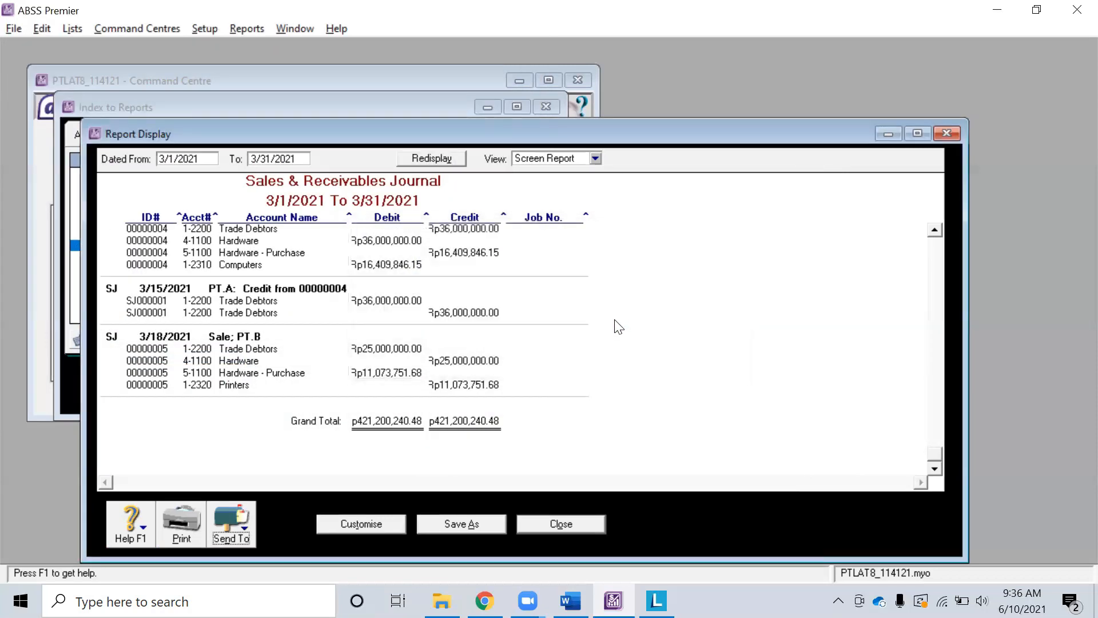
{"action": "left_click", "coordinate": [580, 524]}
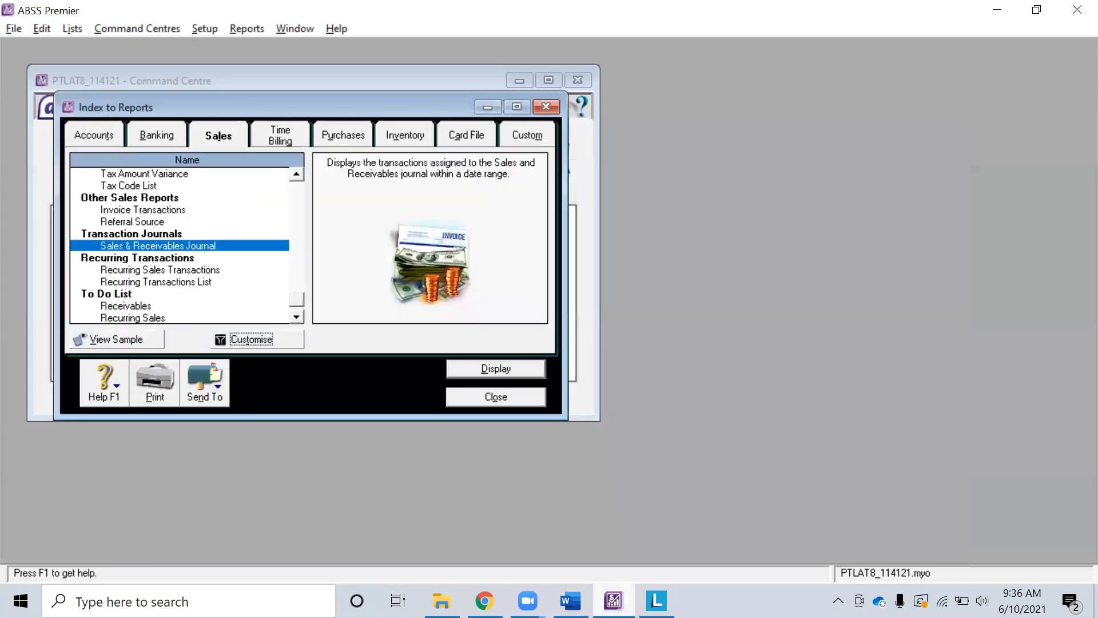
Check the next required report in the Word exercise, then select the All Sales report under Sales Register in ABSS Premier.
{"action": "left_click", "coordinate": [570, 601]}
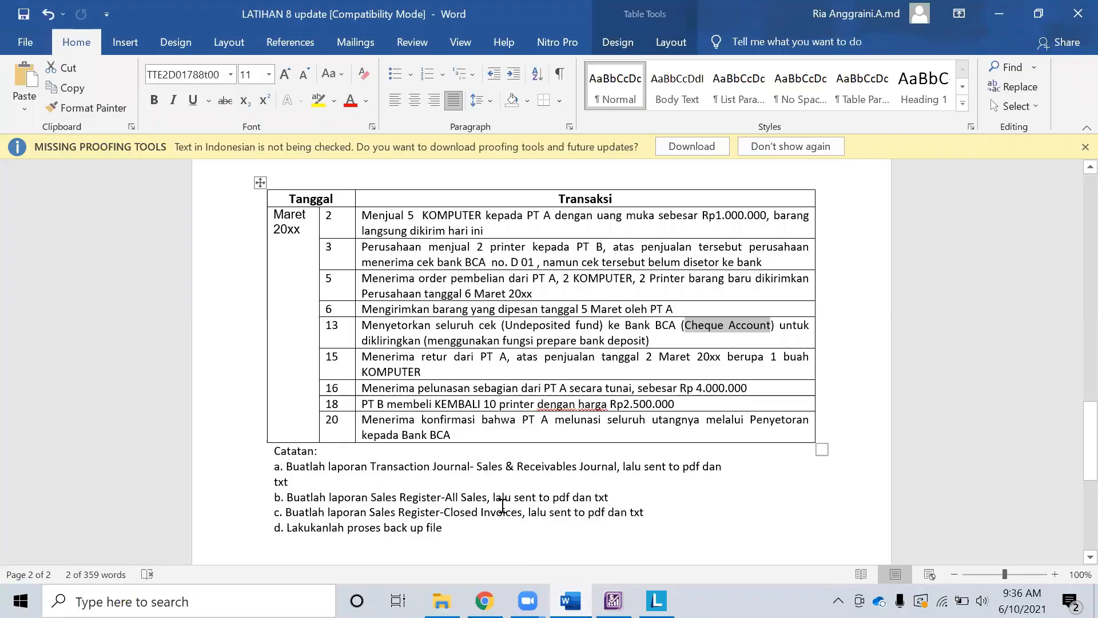
{"action": "left_click", "coordinate": [613, 601]}
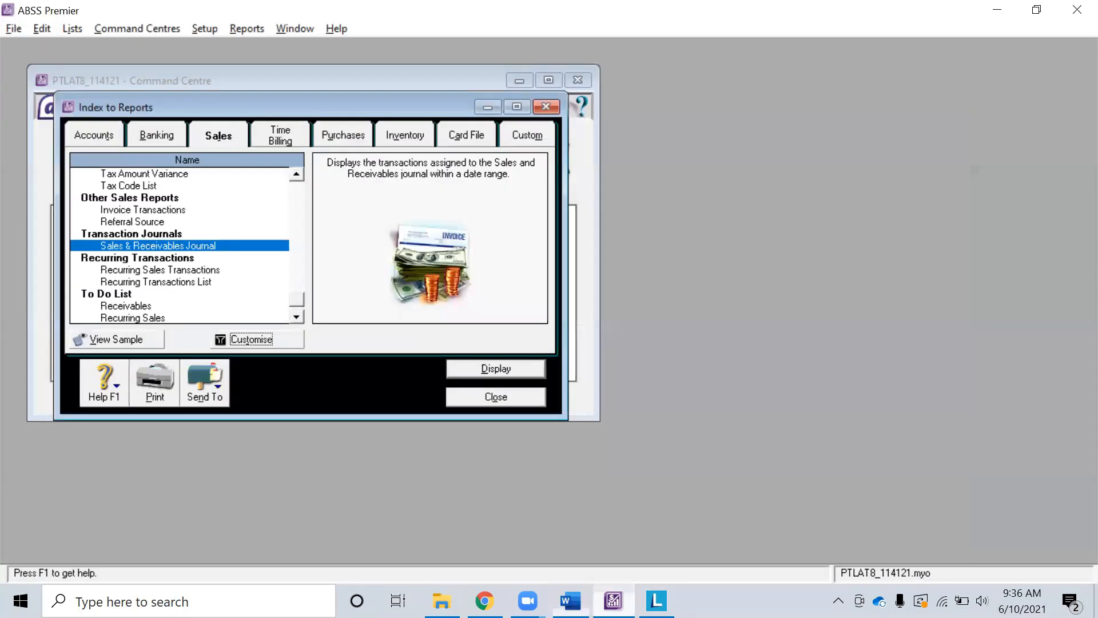
{"action": "scroll", "coordinate": [206, 291], "scroll_direction": "down", "scroll_amount": 1}
{"action": "scroll", "coordinate": [205, 291], "scroll_direction": "up", "scroll_amount": 10}
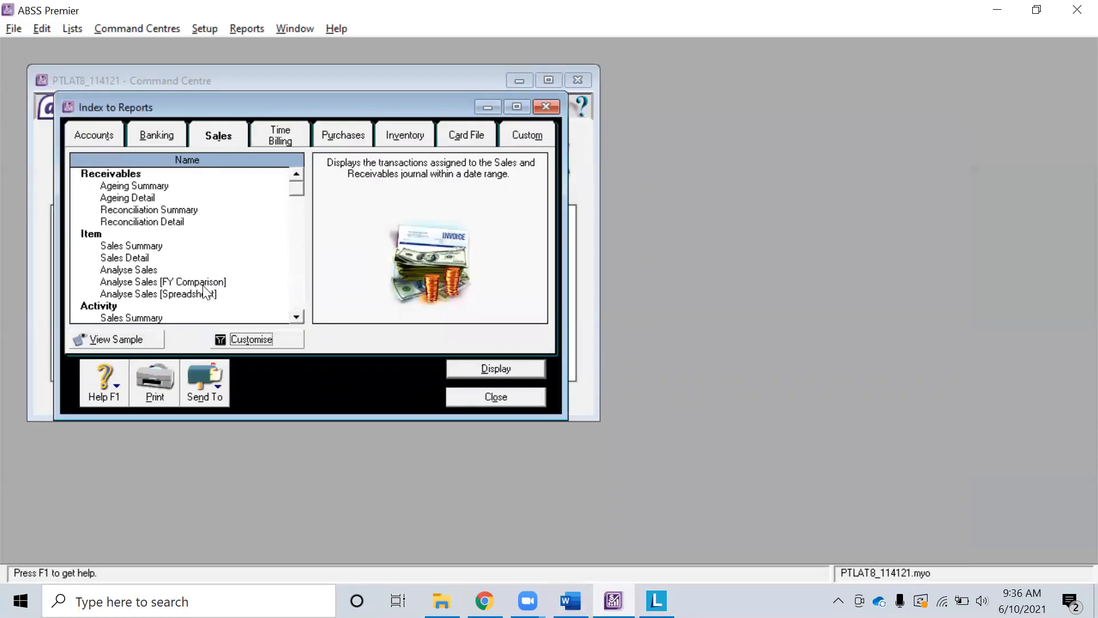
{"action": "scroll", "coordinate": [169, 269], "scroll_direction": "down", "scroll_amount": 5}
{"action": "scroll", "coordinate": [169, 271], "scroll_direction": "down", "scroll_amount": 5}
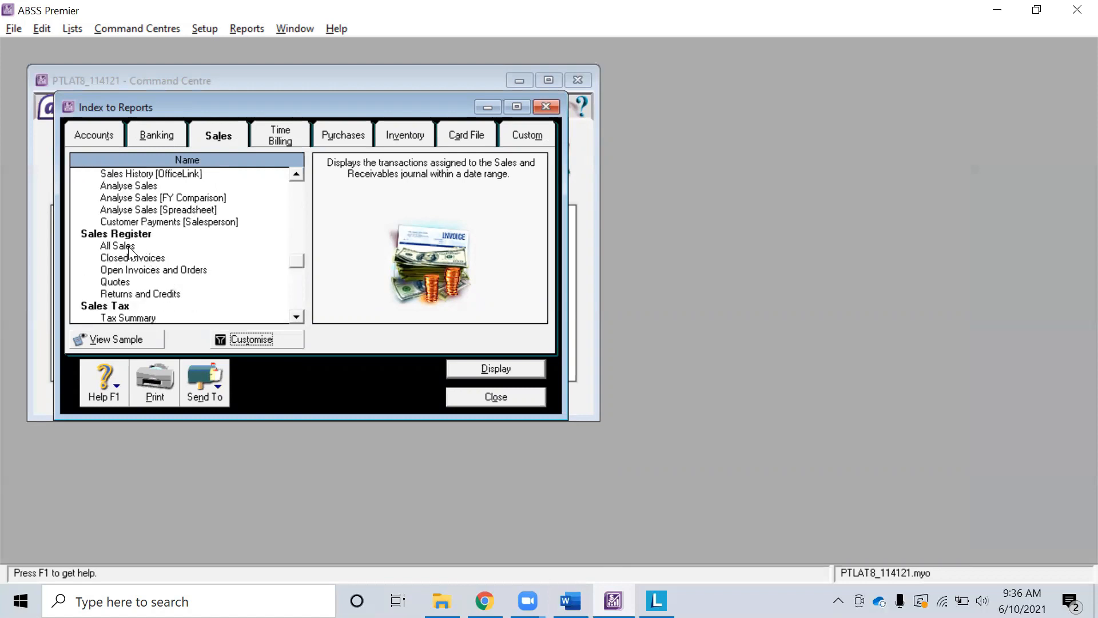
{"action": "left_click", "coordinate": [131, 248]}
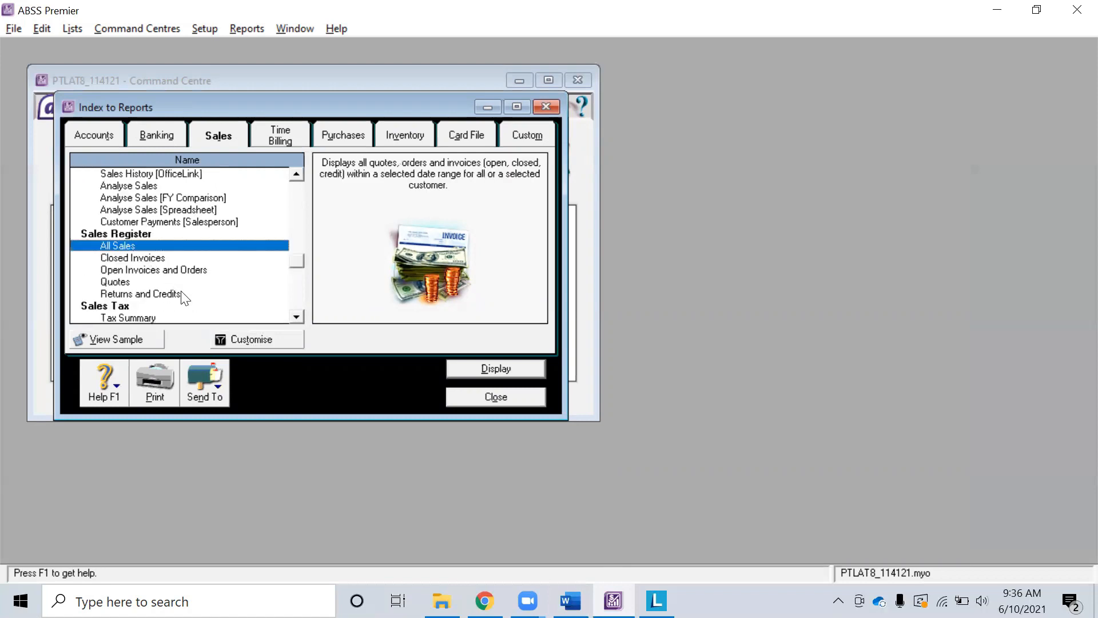
Customise the All Sales report to cover March to March and try to display it.
{"action": "left_click", "coordinate": [244, 338]}
{"action": "left_click", "coordinate": [438, 262]}
{"action": "left_click", "coordinate": [441, 290]}
{"action": "left_click", "coordinate": [504, 262]}
{"action": "left_click", "coordinate": [512, 292]}
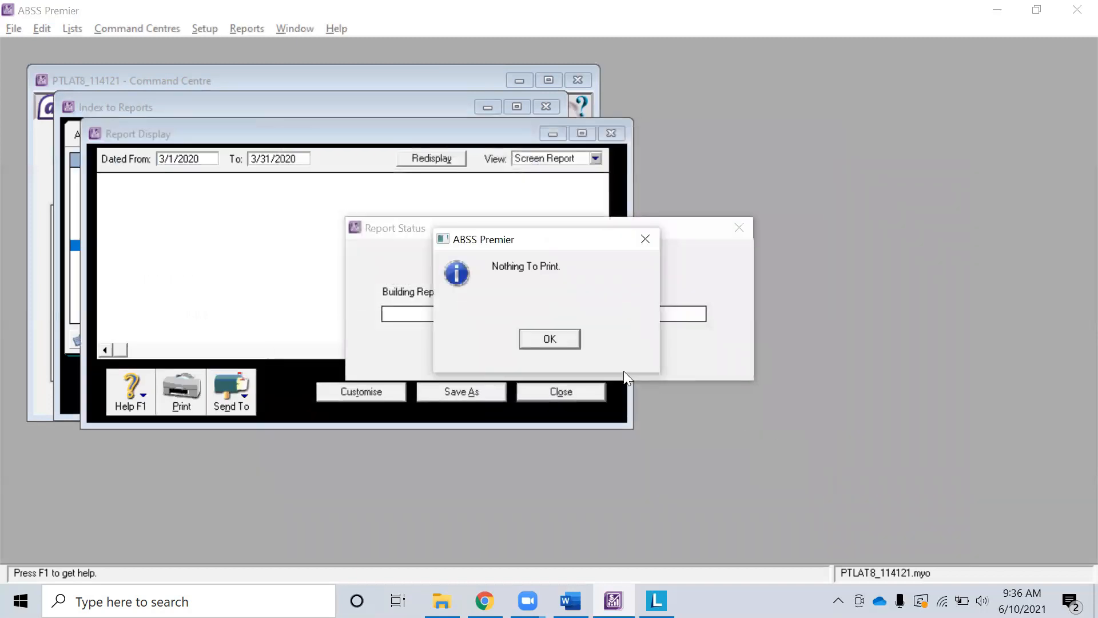
{"action": "left_click", "coordinate": [561, 334]}
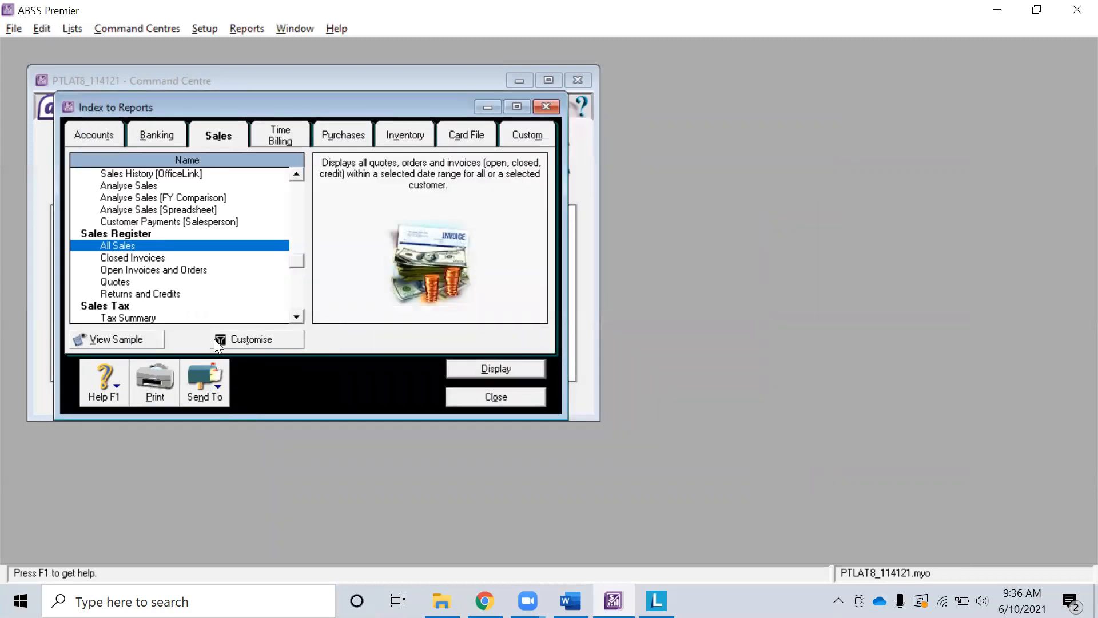
Look through the All Sales report's filters, report fields and finishing settings, then try to display the report again.
{"action": "left_click", "coordinate": [248, 338]}
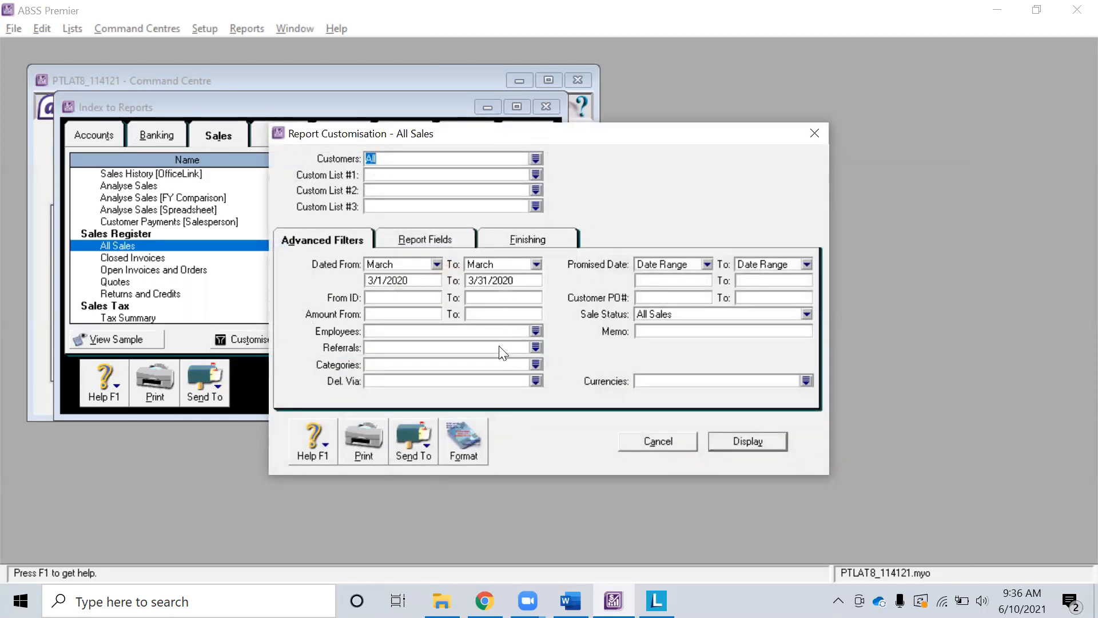
{"action": "left_click", "coordinate": [403, 239]}
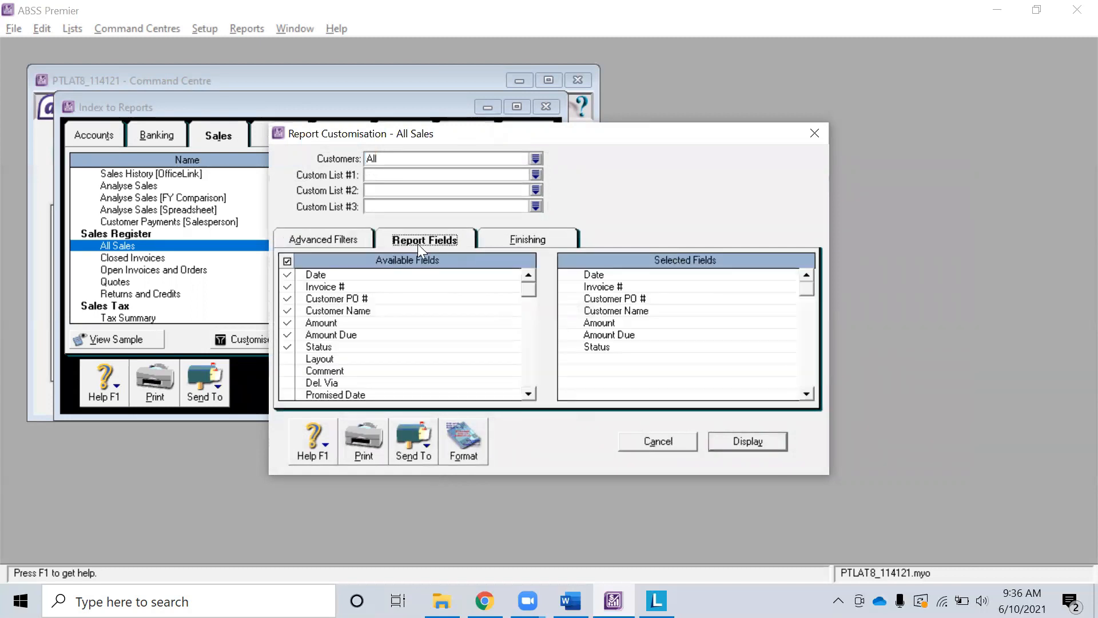
{"action": "left_click", "coordinate": [519, 242]}
{"action": "left_click", "coordinate": [327, 238]}
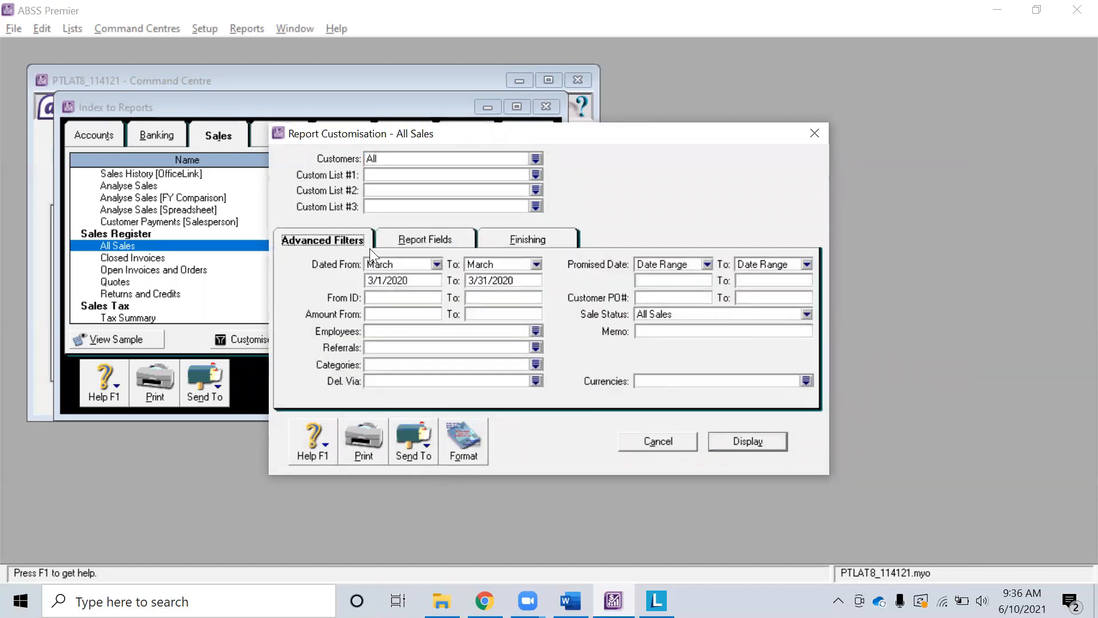
{"action": "left_click", "coordinate": [742, 443]}
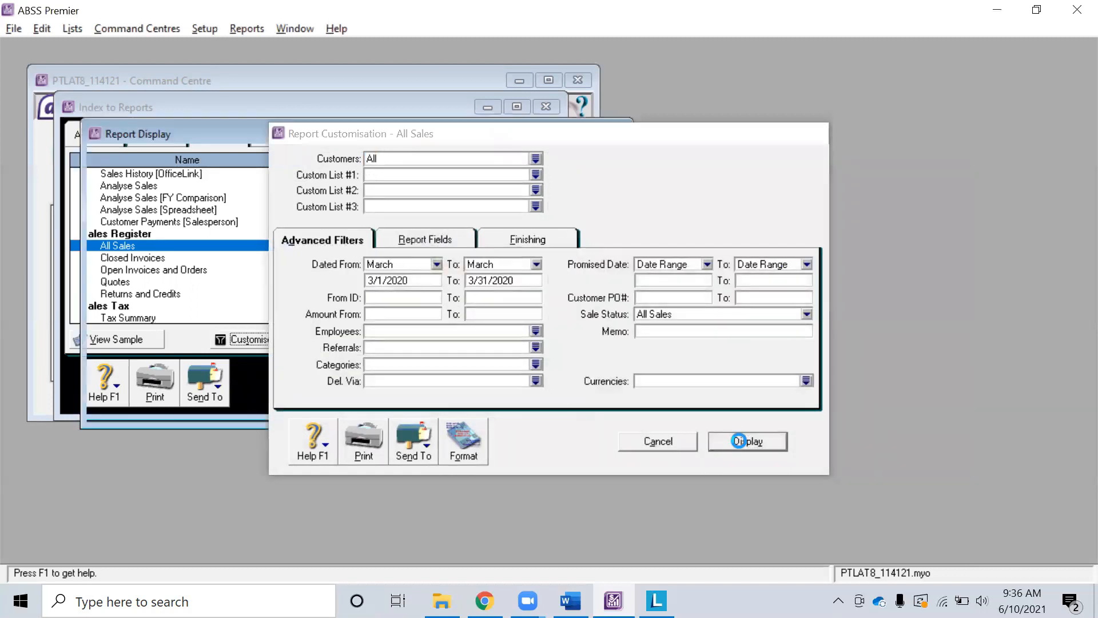
{"action": "left_click", "coordinate": [545, 338]}
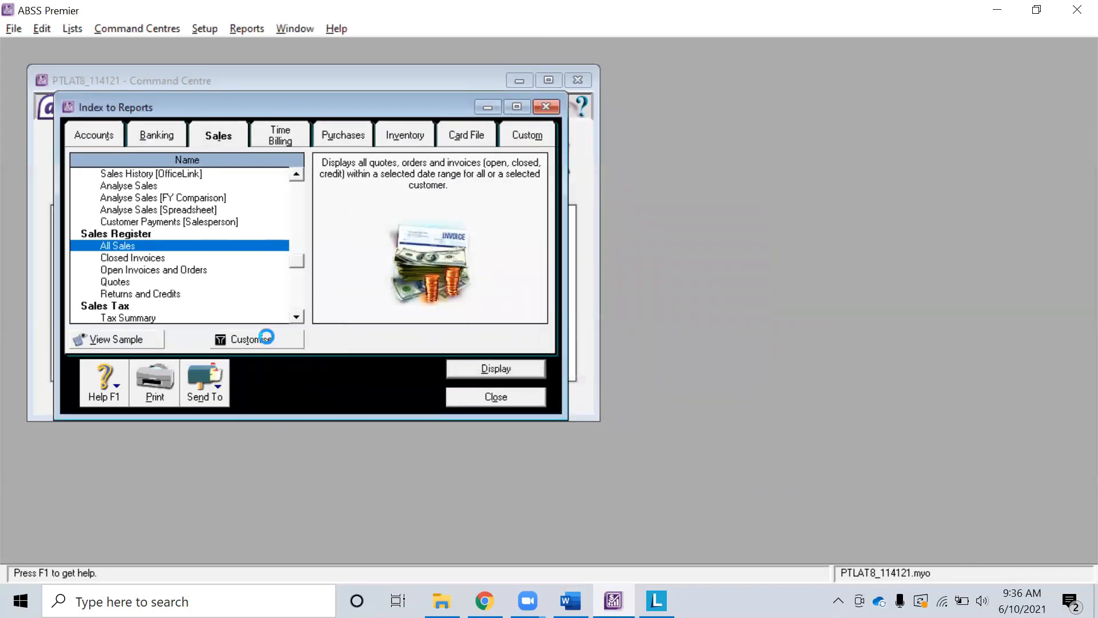
Set the All Sales date range to 3/1/2021 through 3/31/2021, display the report and enlarge its window.
{"action": "left_click", "coordinate": [416, 280]}
{"action": "left_click", "coordinate": [416, 280]}
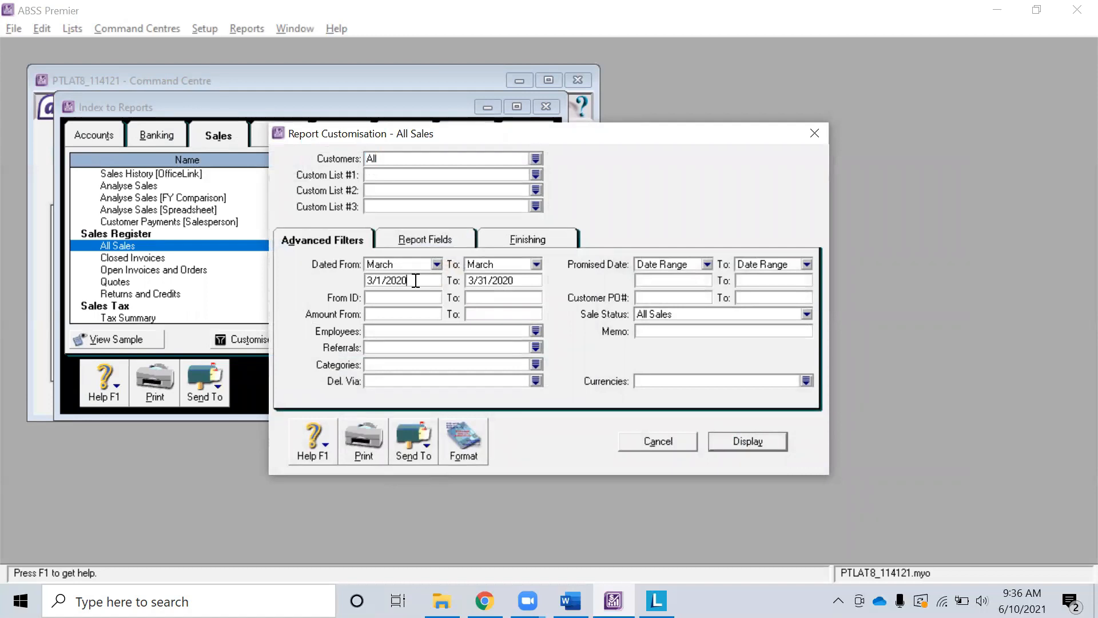
{"action": "type", "text": "1"}
{"action": "left_click", "coordinate": [522, 282]}
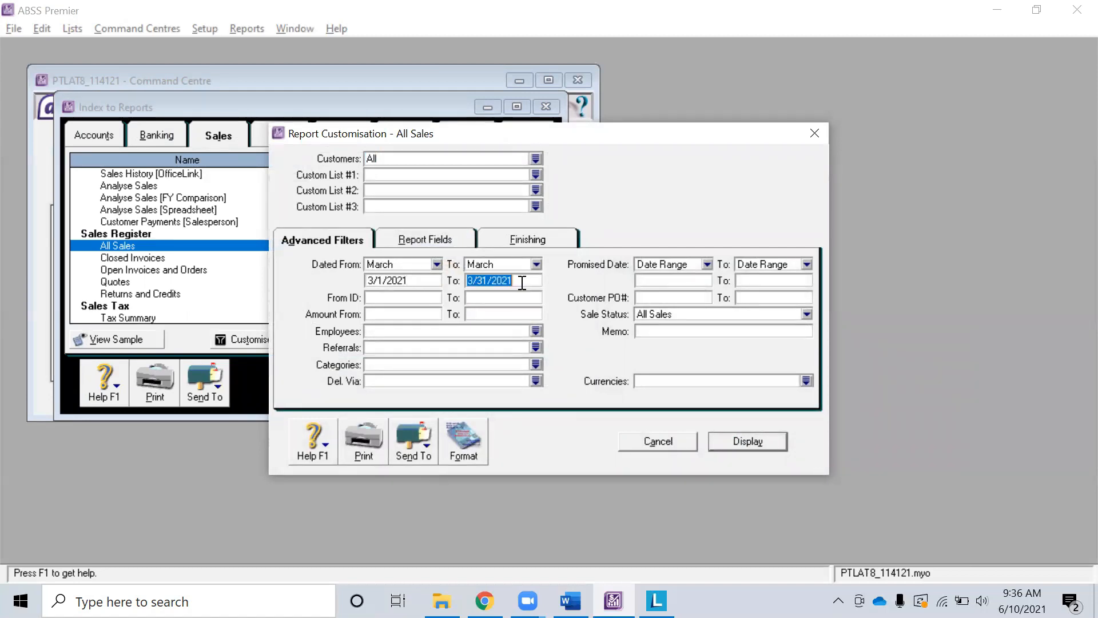
{"action": "left_click", "coordinate": [767, 446]}
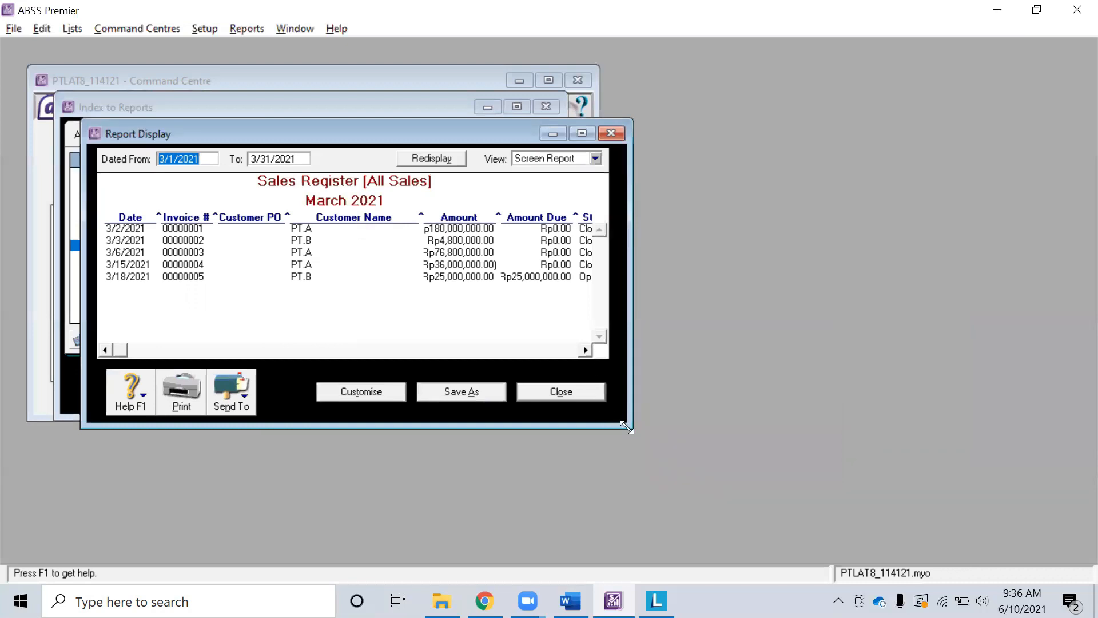
{"action": "left_click_drag", "start_coordinate": [627, 426], "coordinate": [977, 562]}
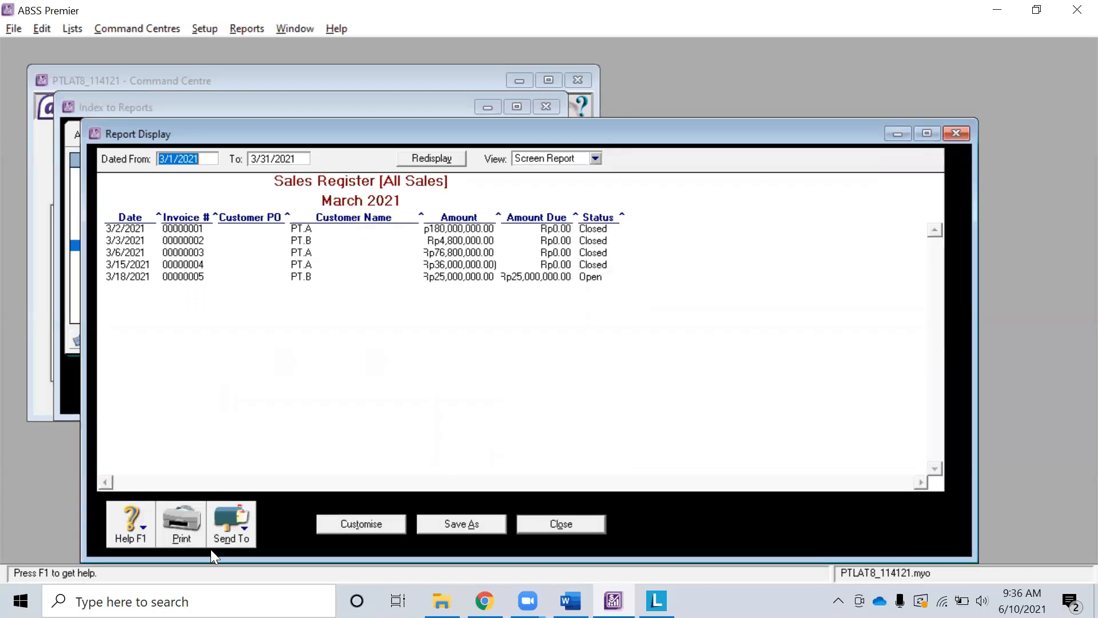
Export the All Sales report as a PDF named All Sales in the Backup folder and close the report.
{"action": "left_click", "coordinate": [224, 528]}
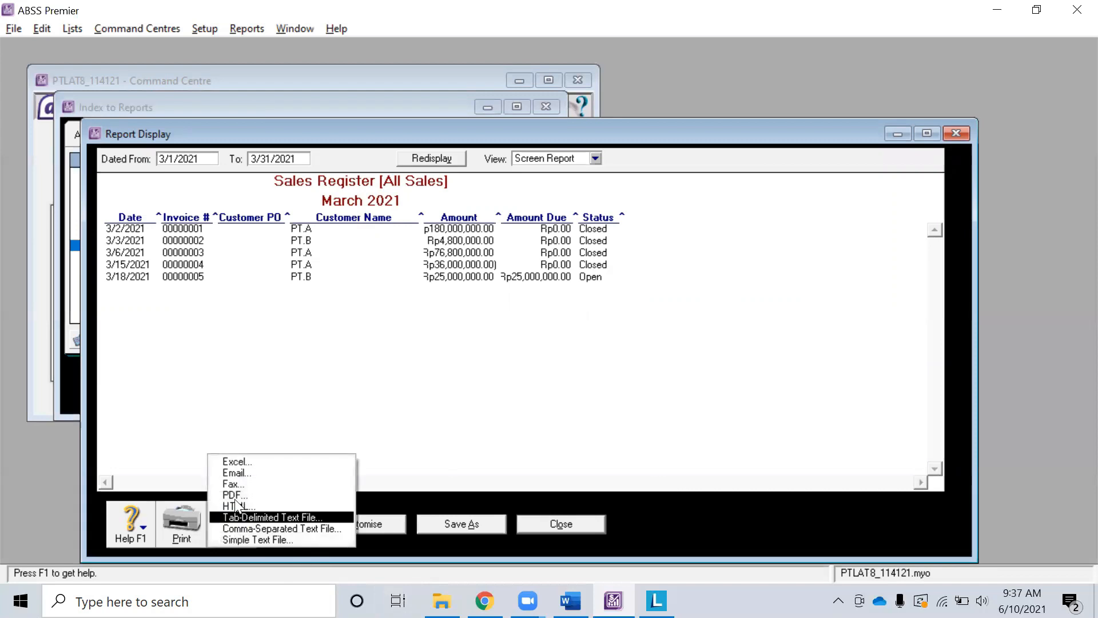
{"action": "left_click", "coordinate": [236, 493]}
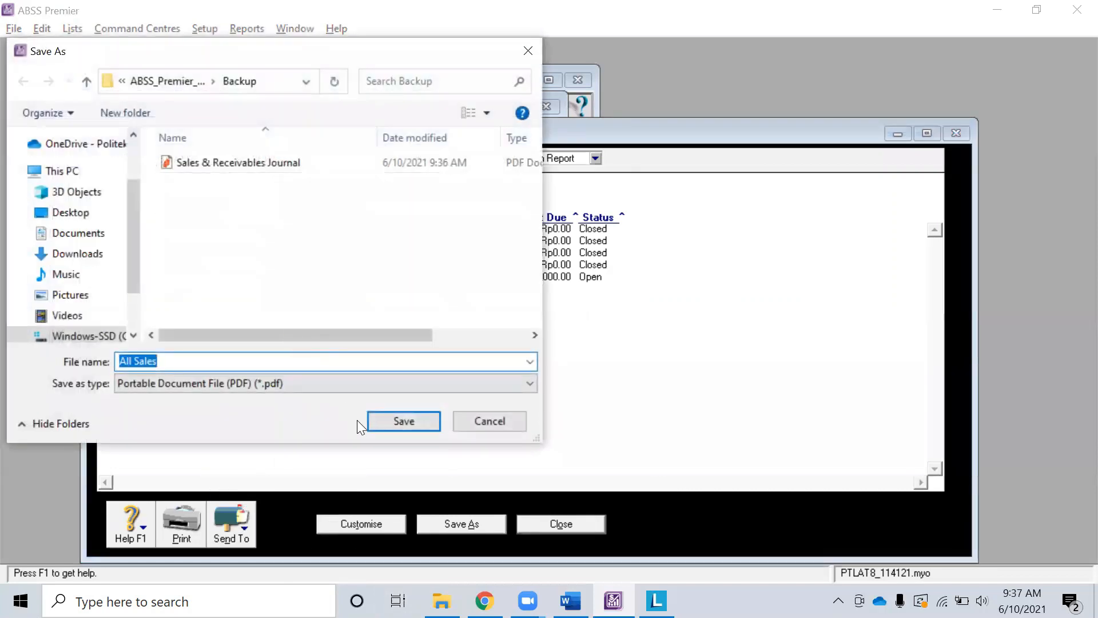
{"action": "left_click", "coordinate": [404, 421]}
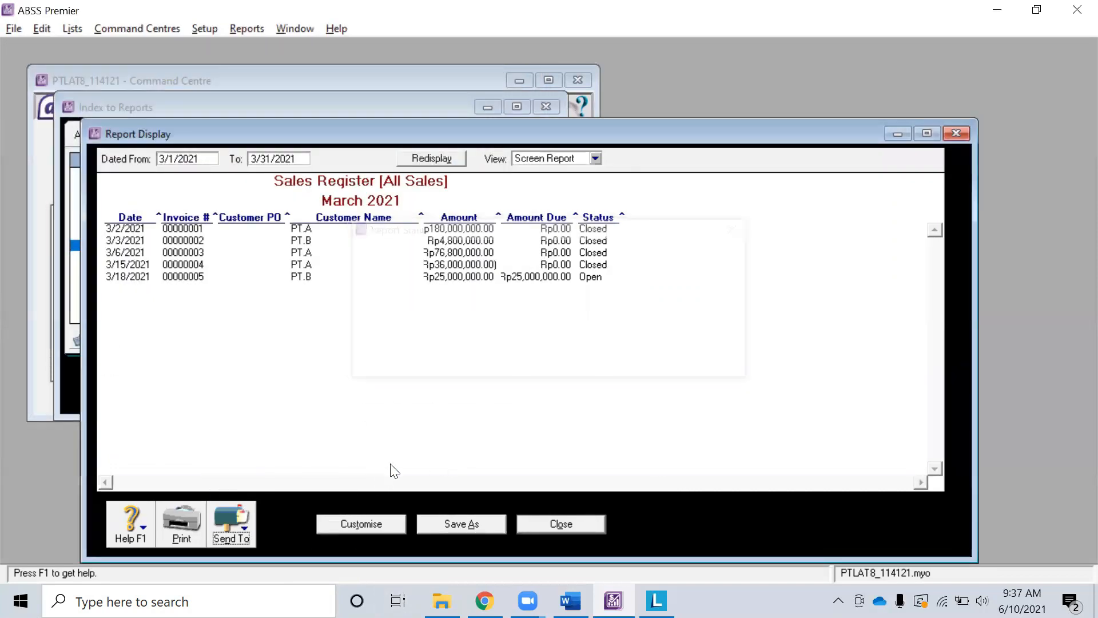
{"action": "left_click", "coordinate": [559, 524]}
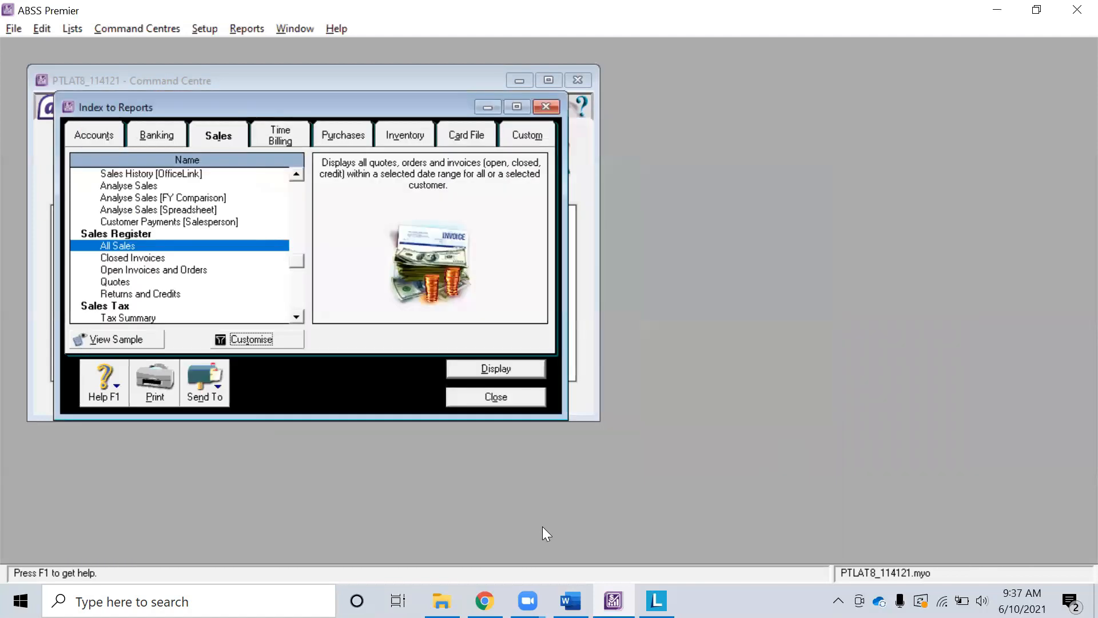
Check the next required report in the Word exercise, then open the customisation of the Closed Invoices report in ABSS Premier.
{"action": "left_click", "coordinate": [570, 601]}
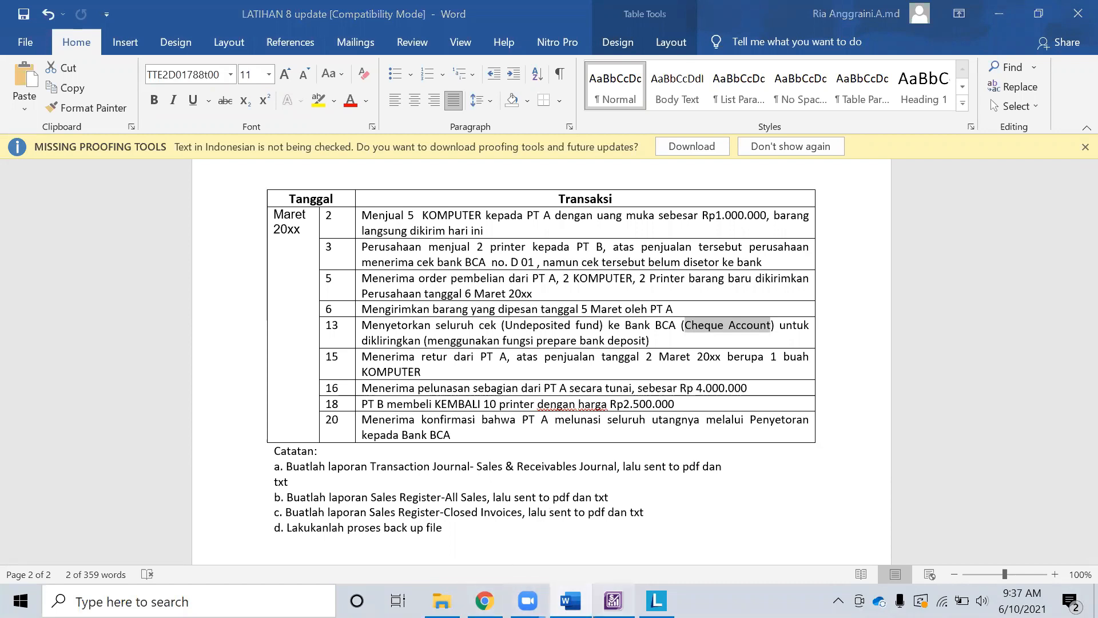
{"action": "left_click", "coordinate": [613, 601]}
{"action": "left_click", "coordinate": [134, 258]}
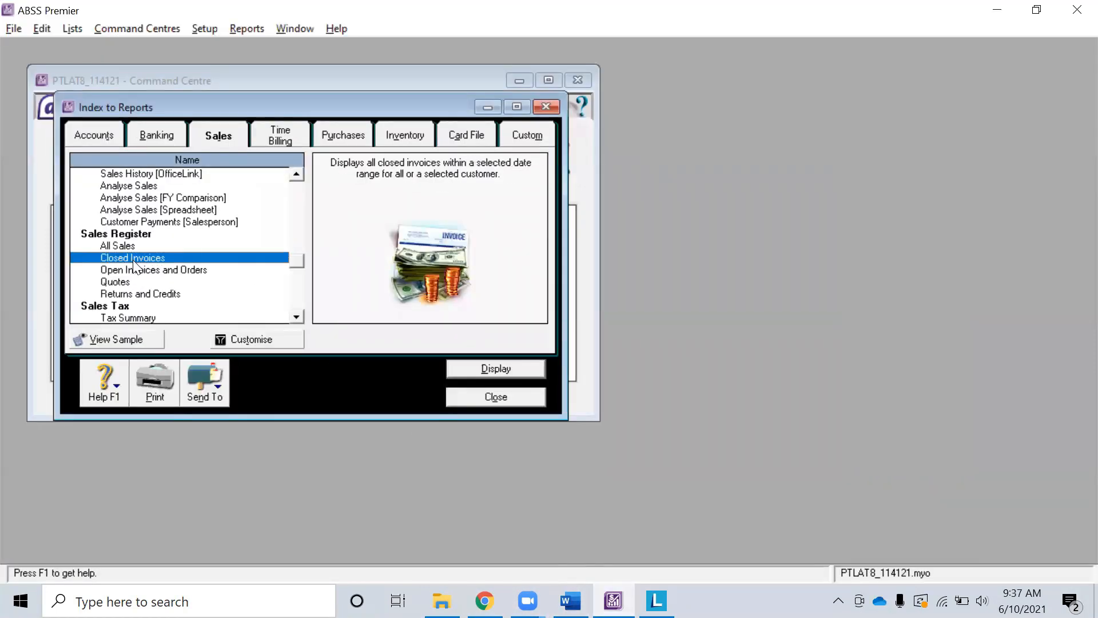
{"action": "left_click", "coordinate": [252, 342]}
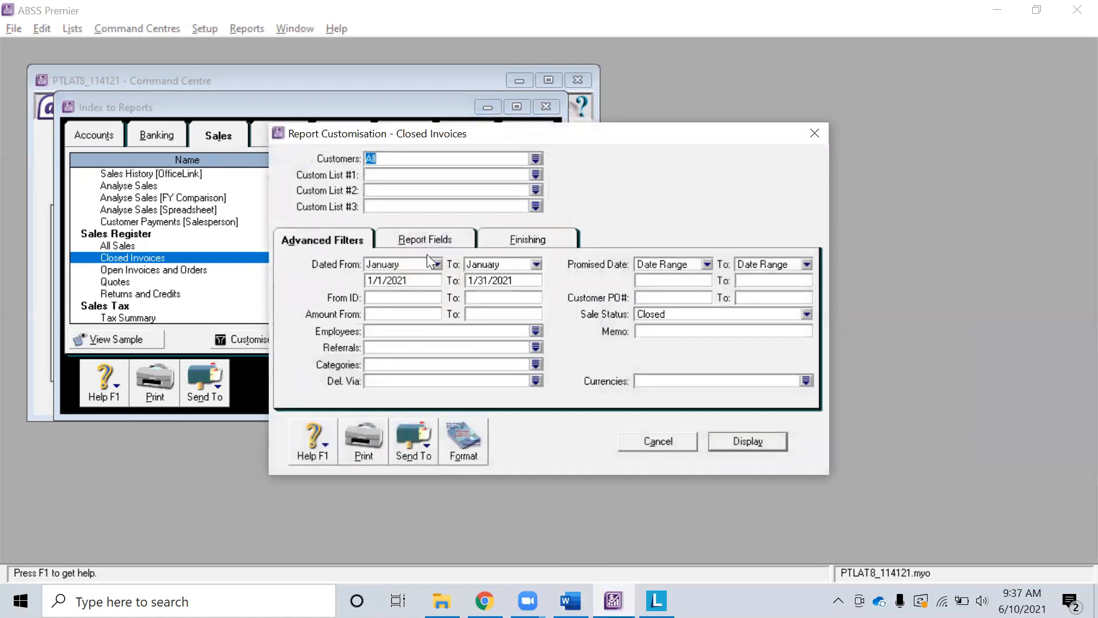
Set the Closed Invoices report period from March to March.
{"action": "left_click", "coordinate": [432, 262]}
{"action": "left_click", "coordinate": [435, 291]}
{"action": "left_click", "coordinate": [499, 263]}
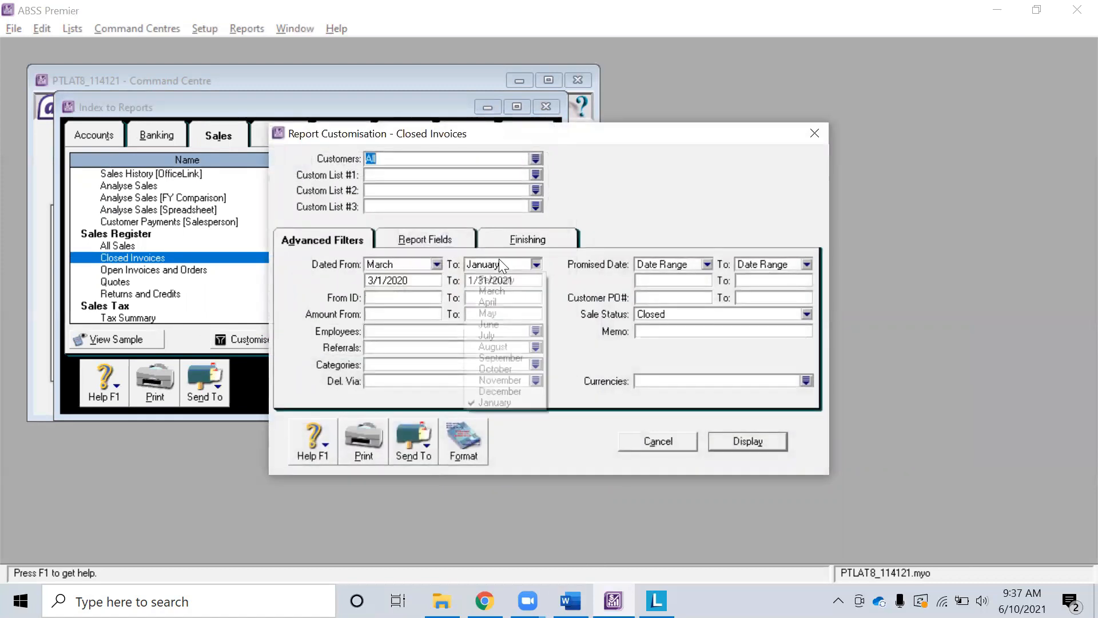
{"action": "left_click", "coordinate": [489, 301]}
{"action": "left_click", "coordinate": [498, 263]}
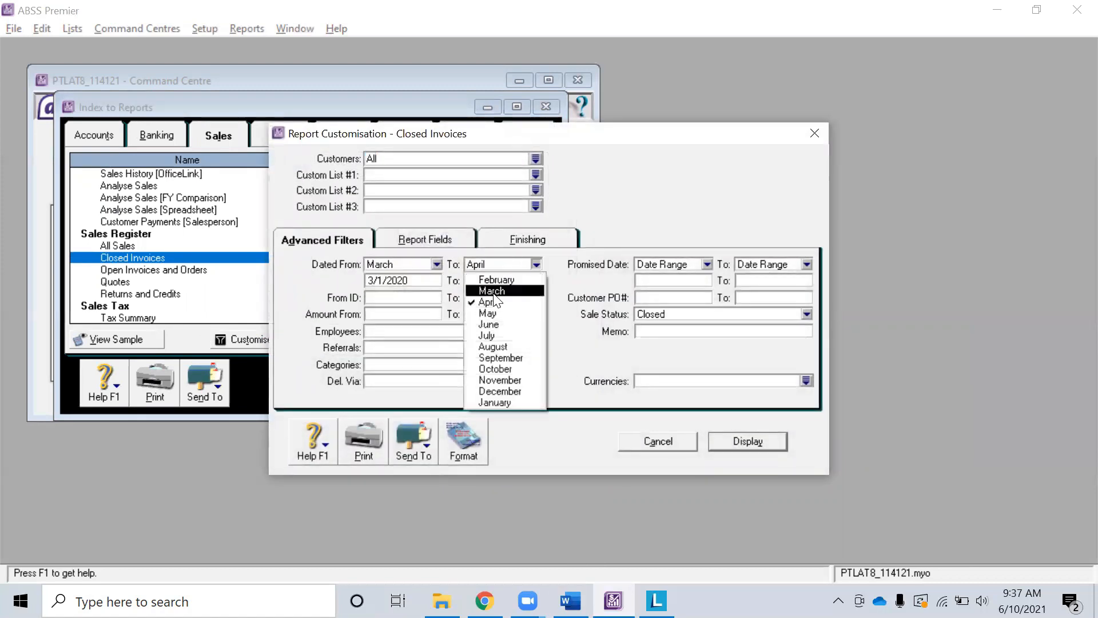
{"action": "left_click", "coordinate": [492, 290]}
Set the Closed Invoices date range to 3/1/2021 through 3/31/2021 and display the report.
{"action": "left_click", "coordinate": [522, 284]}
{"action": "left_click", "coordinate": [520, 277]}
{"action": "left_click", "coordinate": [431, 279]}
{"action": "left_click", "coordinate": [431, 279]}
{"action": "key", "text": "BackSpace"}
{"action": "type", "text": "1"}
{"action": "key", "text": "Tab"}
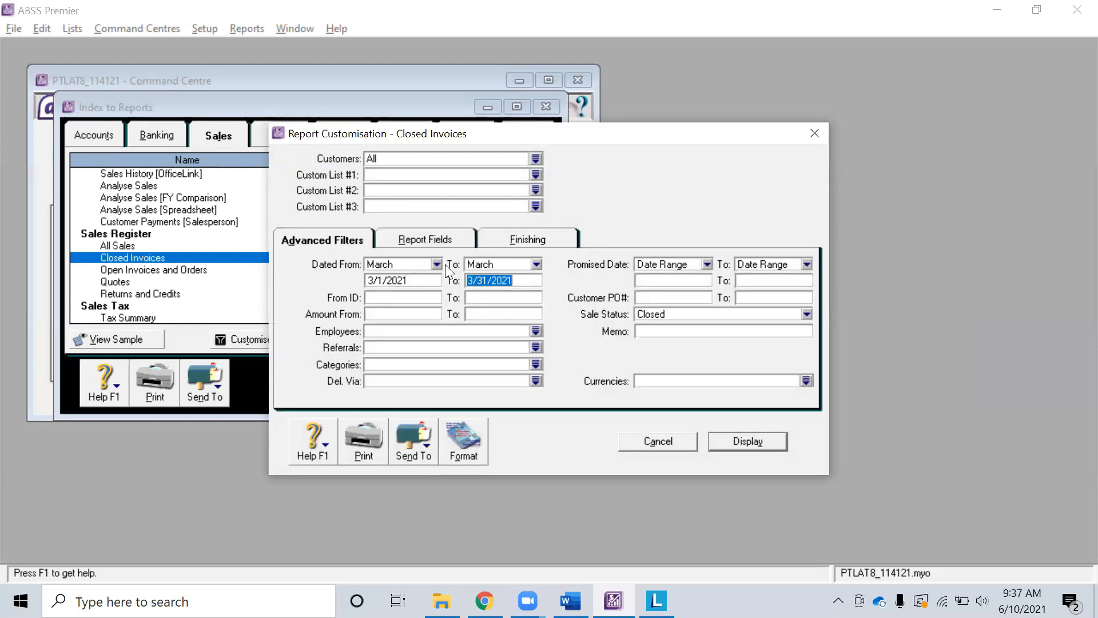
{"action": "left_click", "coordinate": [742, 446]}
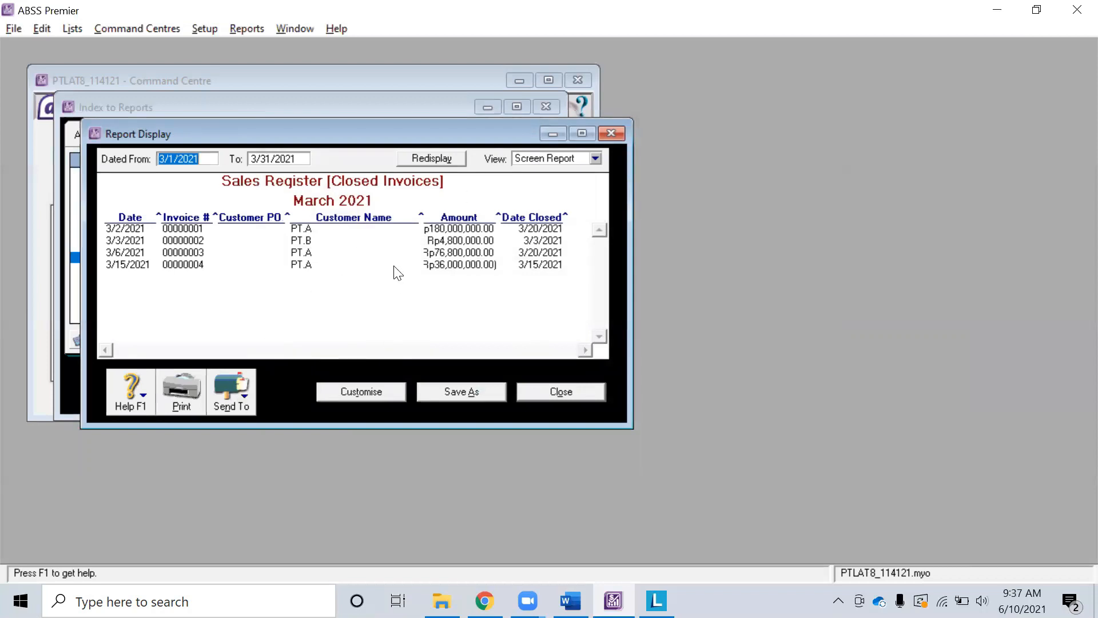
Export the Closed Invoices report as a PDF named Closed Invoices in the Backup folder and close the report.
{"action": "left_click", "coordinate": [231, 395]}
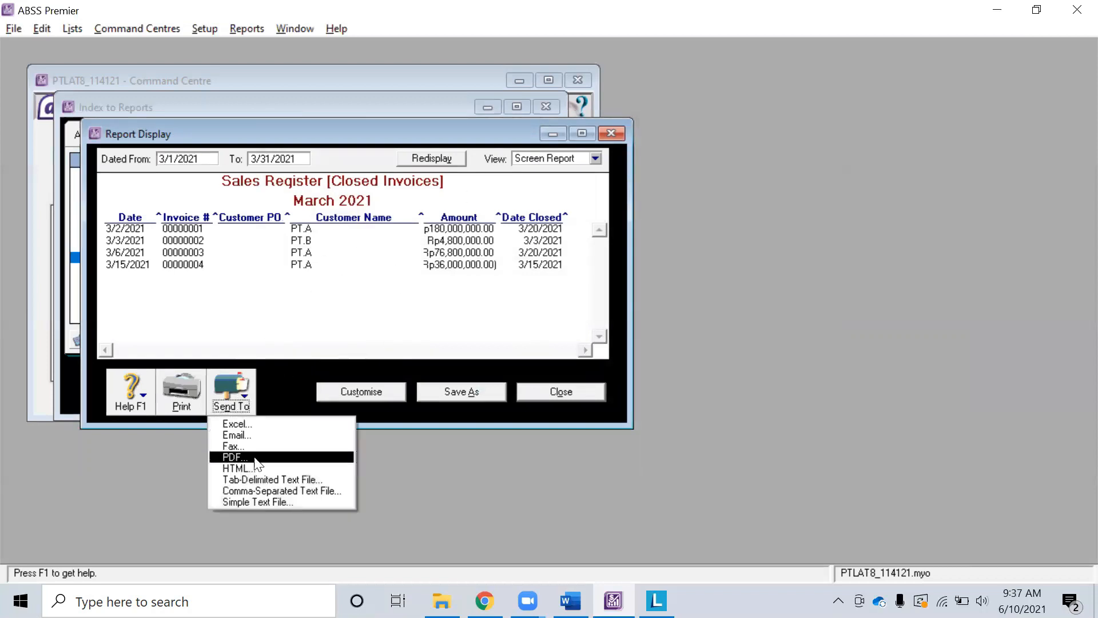
{"action": "left_click", "coordinate": [277, 456]}
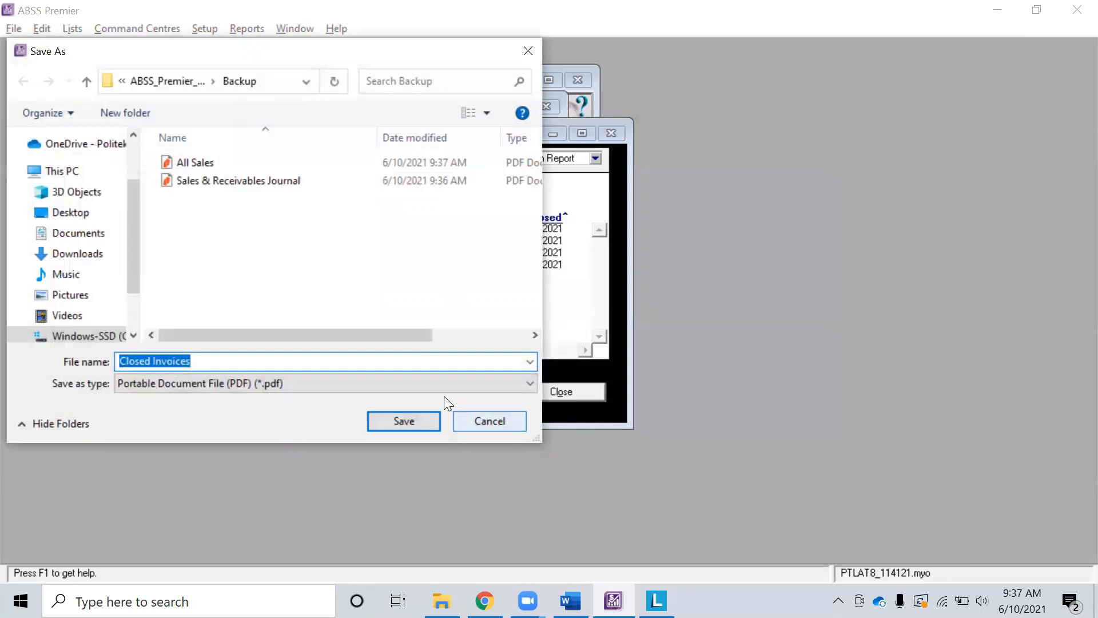
{"action": "left_click", "coordinate": [417, 416]}
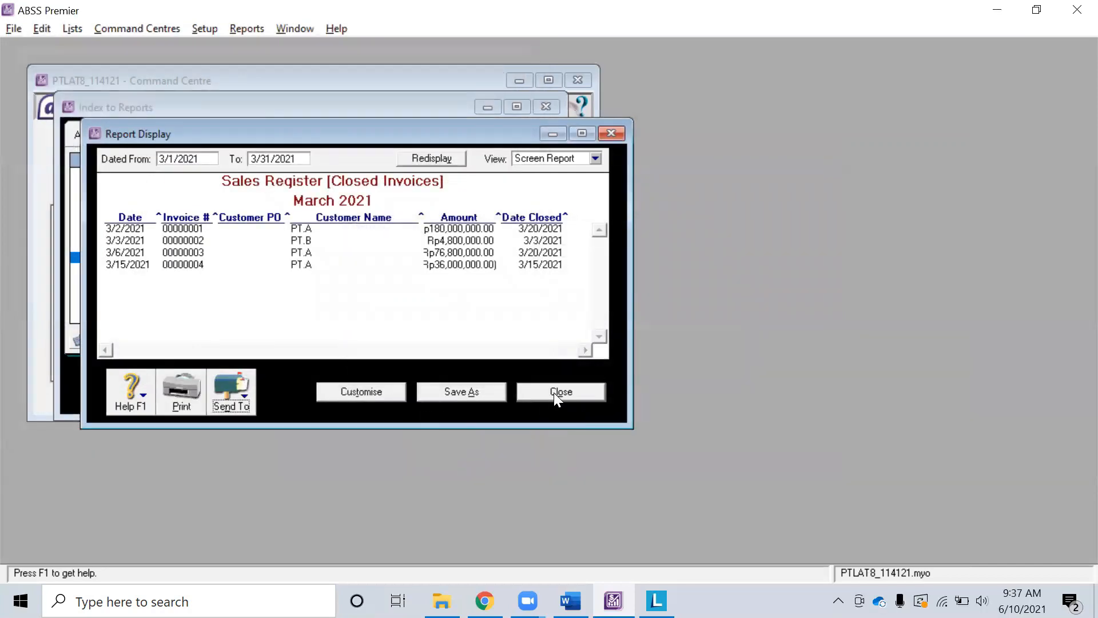
{"action": "left_click", "coordinate": [555, 393]}
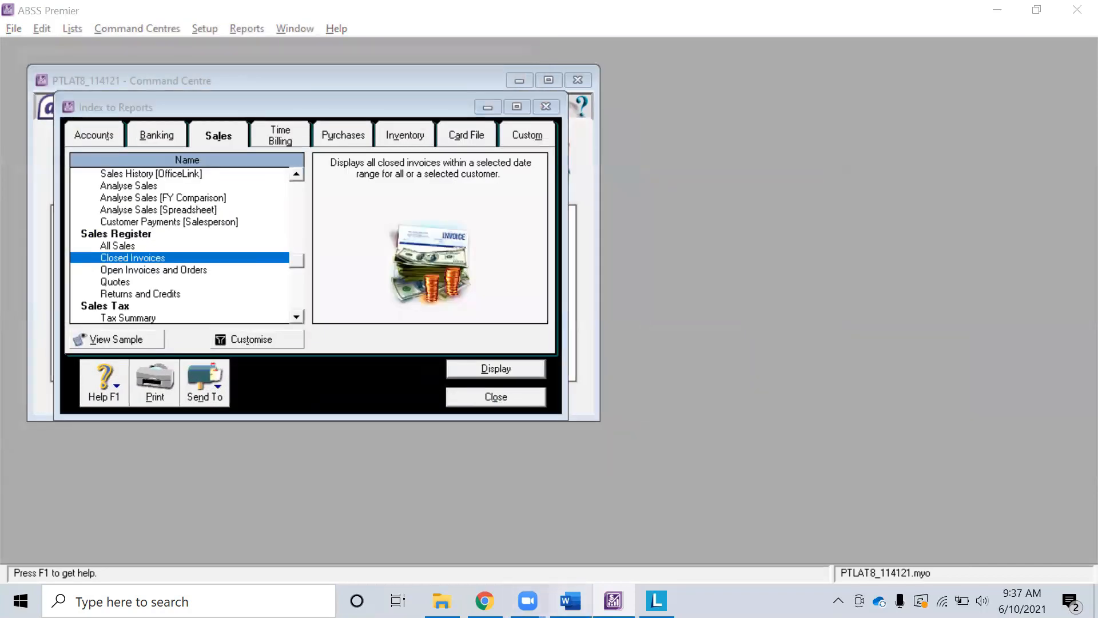
Check the remaining task in the Word exercise, then close the report index in ABSS Premier.
{"action": "key", "text": "alt+Tab"}
{"action": "scroll", "coordinate": [549, 502], "scroll_direction": "down", "scroll_amount": 3}
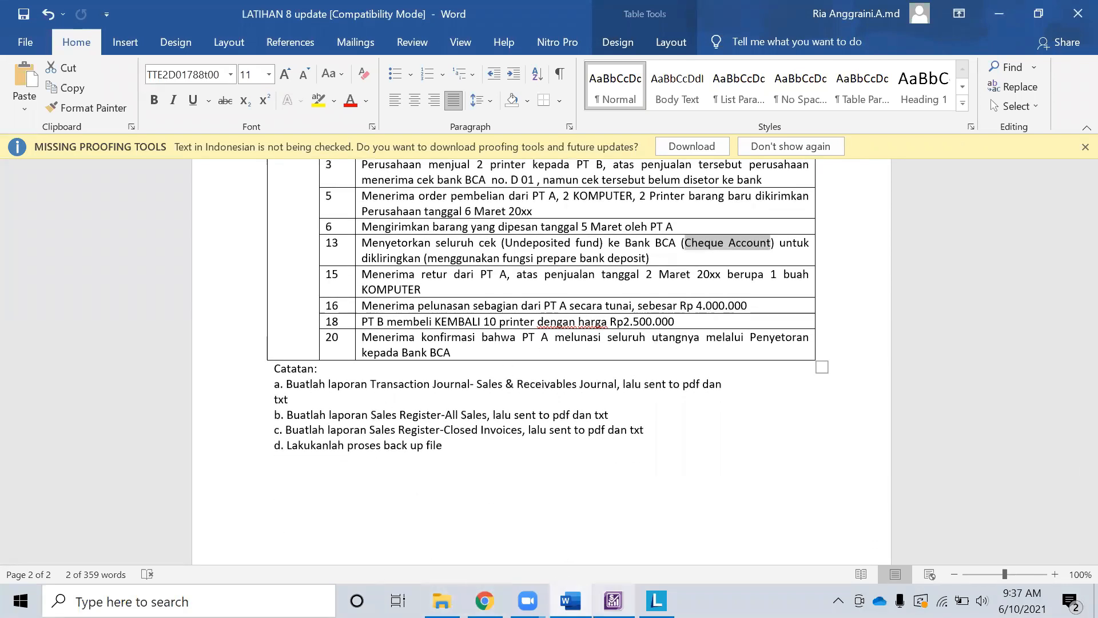
{"action": "left_click", "coordinate": [613, 601]}
{"action": "left_click", "coordinate": [494, 397]}
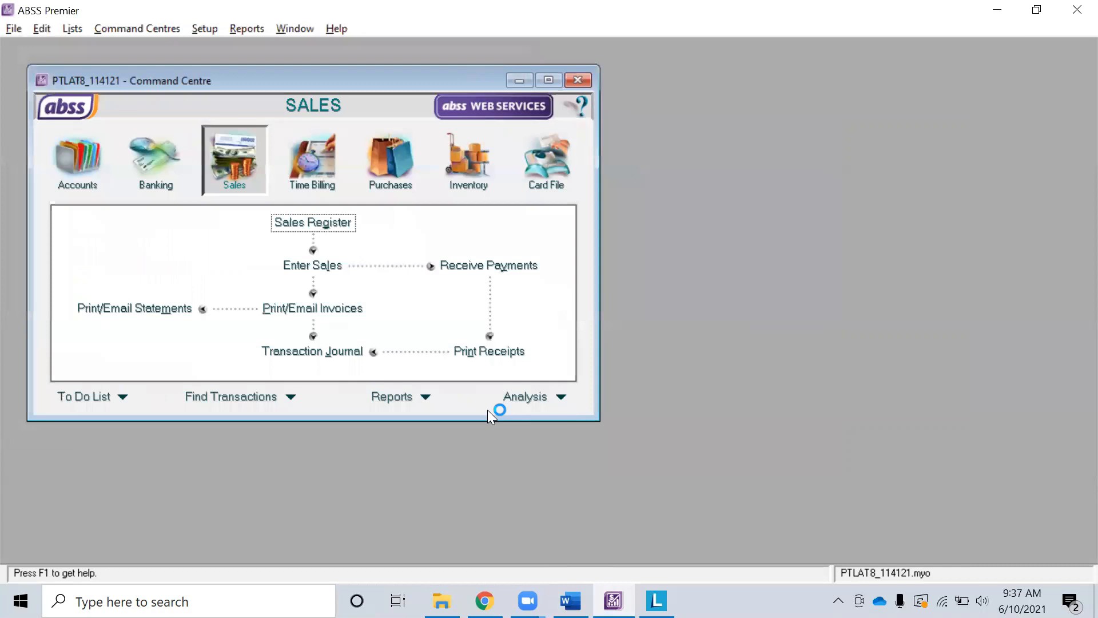
Start a backup of the company file only, with the option to check the company file for errors.
{"action": "left_click", "coordinate": [13, 29]}
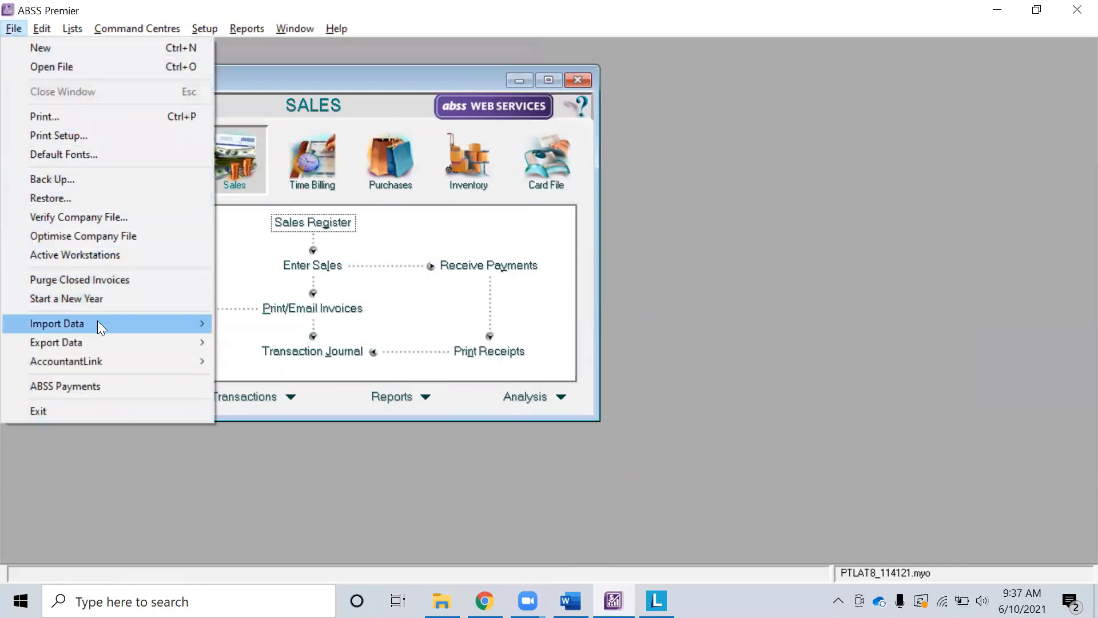
{"action": "mouse_move", "coordinate": [98, 321]}
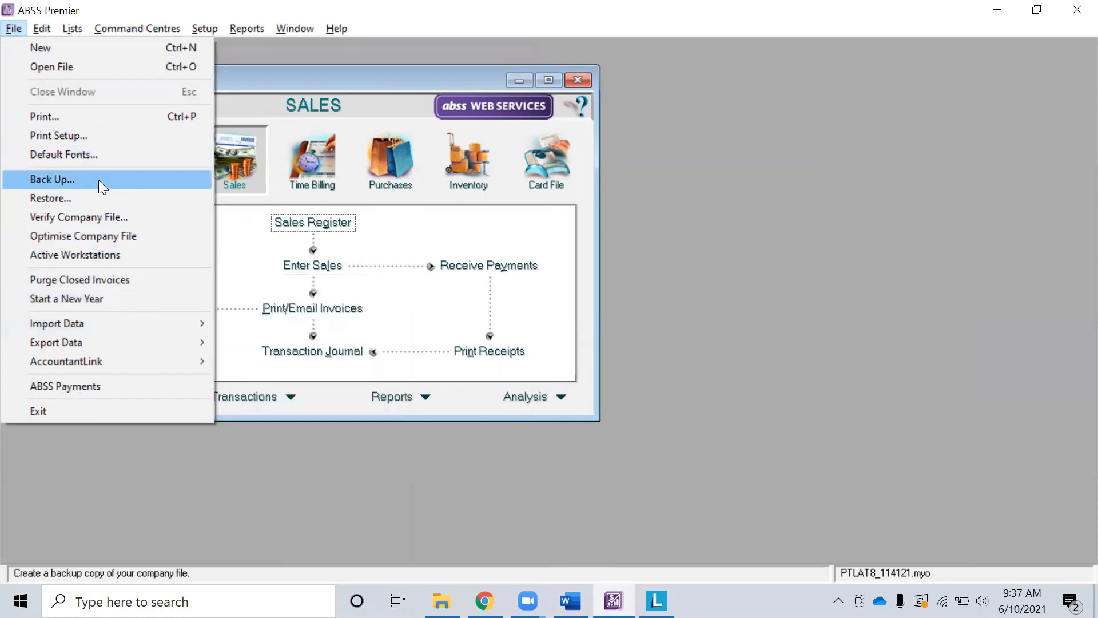
{"action": "left_click", "coordinate": [98, 180]}
{"action": "left_click", "coordinate": [496, 382]}
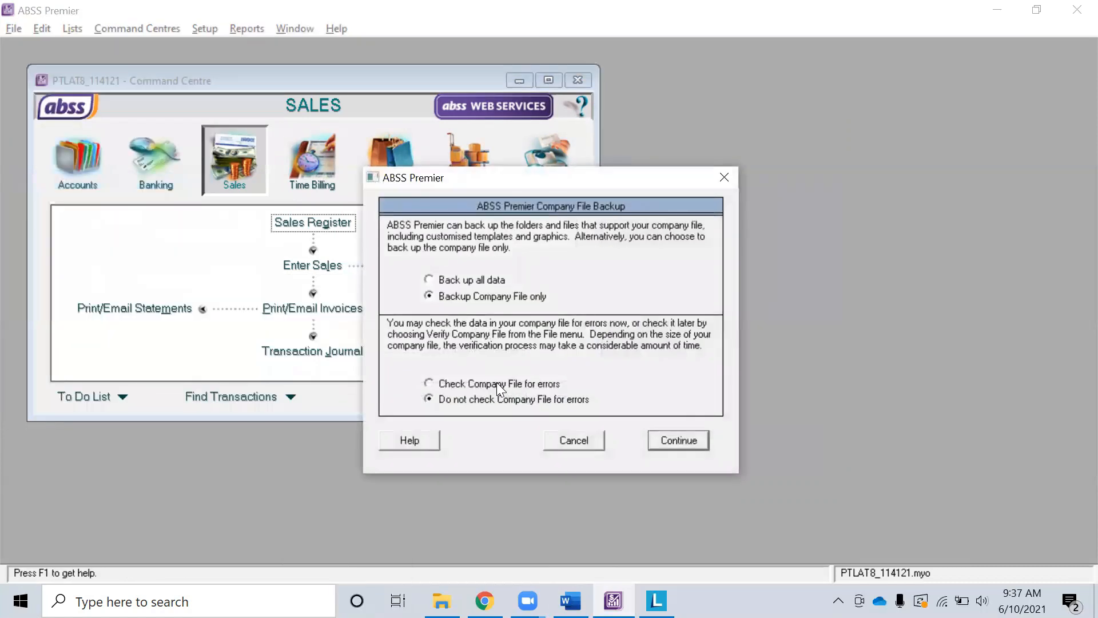
{"action": "left_click", "coordinate": [689, 443]}
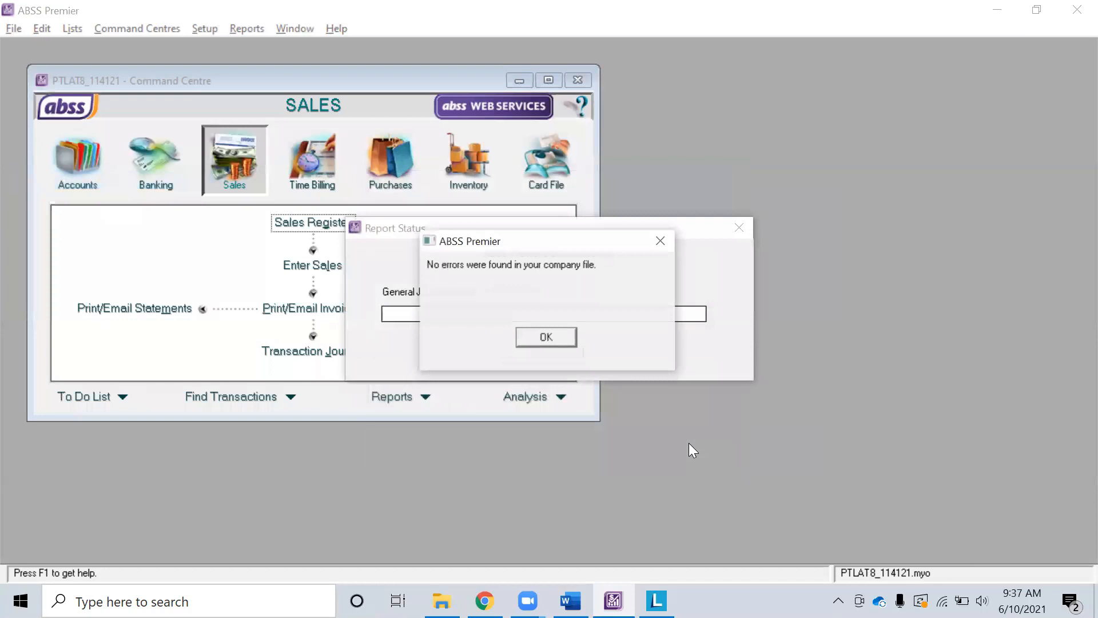
{"action": "left_click", "coordinate": [545, 342]}
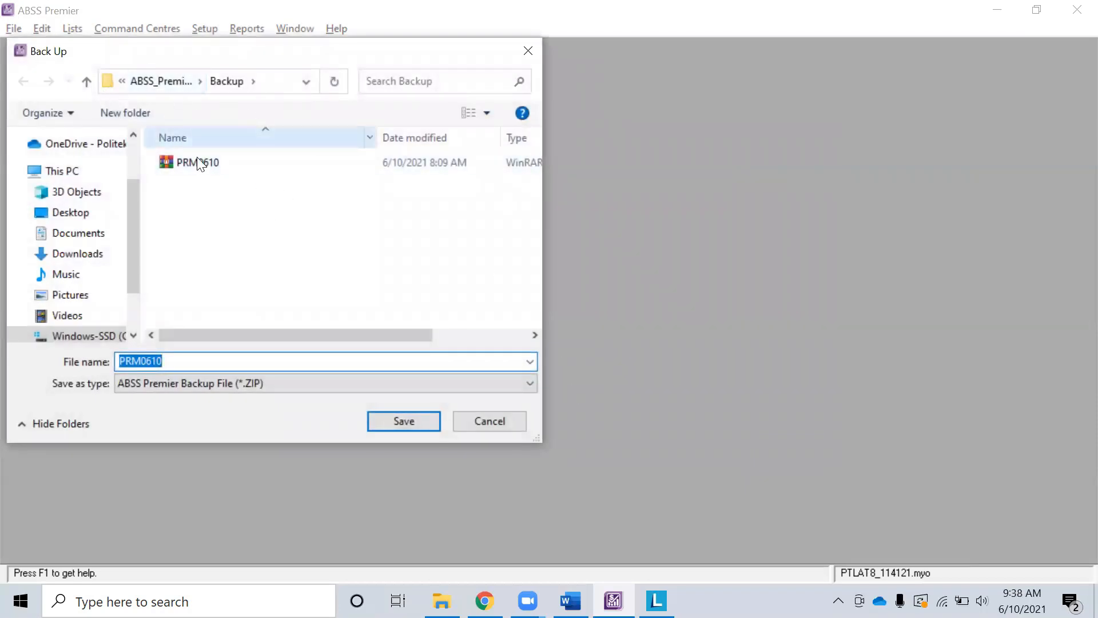
Enter PRM0610-1 as the backup file name.
{"action": "left_click", "coordinate": [176, 361]}
{"action": "type", "text": "-1"}
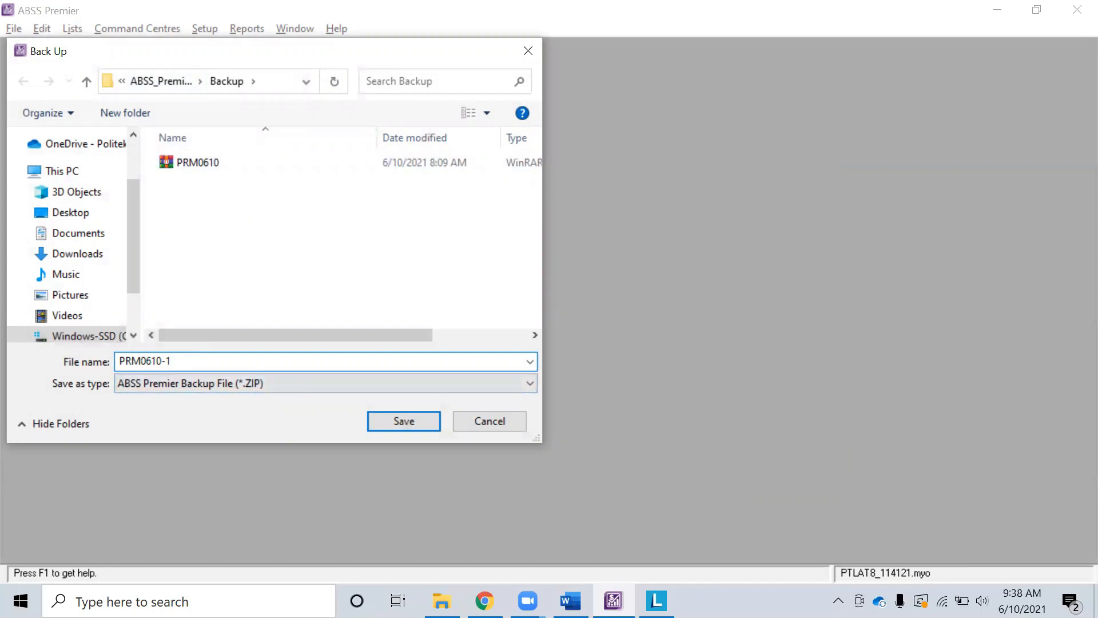
Look up the required company file name in the first table of the Word exercise and return to the ABSS Premier backup.
{"action": "key", "text": "alt+Tab"}
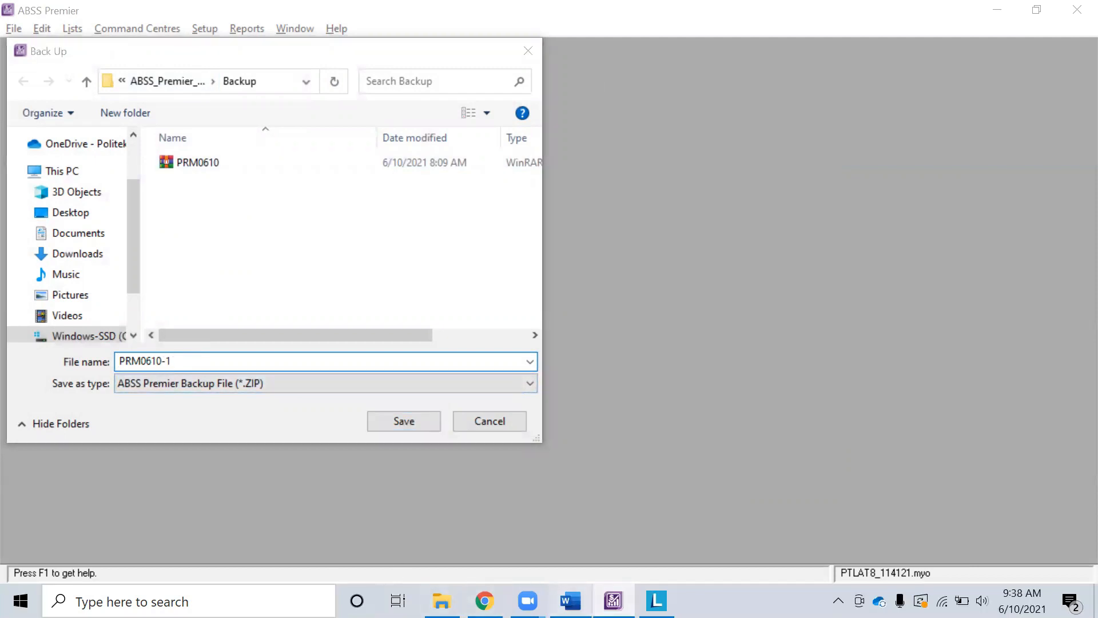
{"action": "scroll", "coordinate": [555, 462], "scroll_direction": "down", "scroll_amount": 5}
{"action": "scroll", "coordinate": [555, 462], "scroll_direction": "up", "scroll_amount": 10}
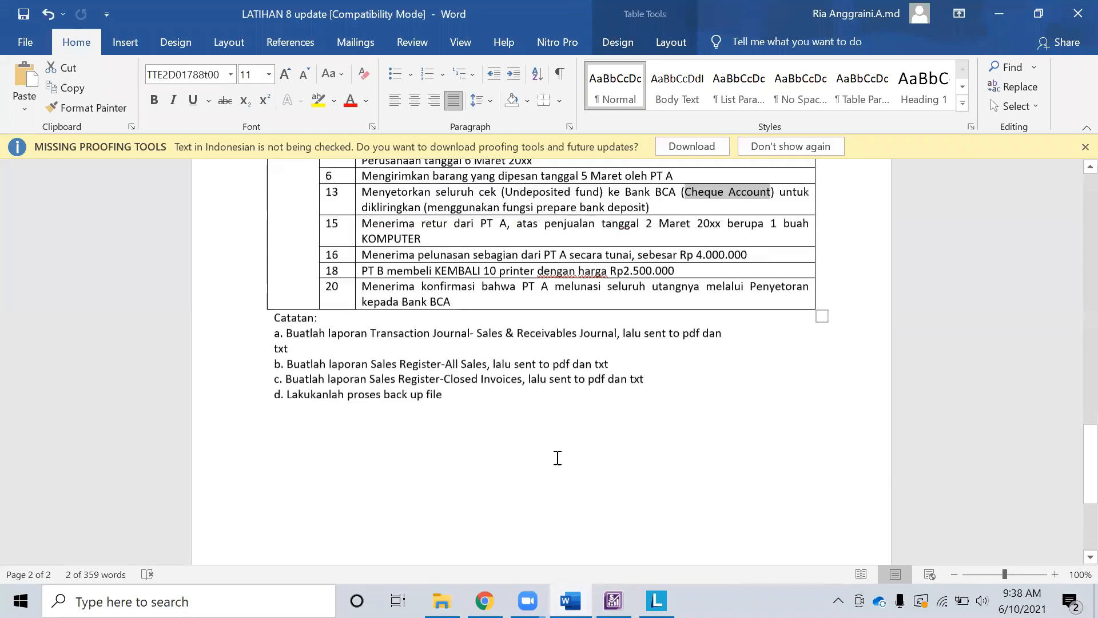
{"action": "scroll", "coordinate": [555, 451], "scroll_direction": "up", "scroll_amount": 10}
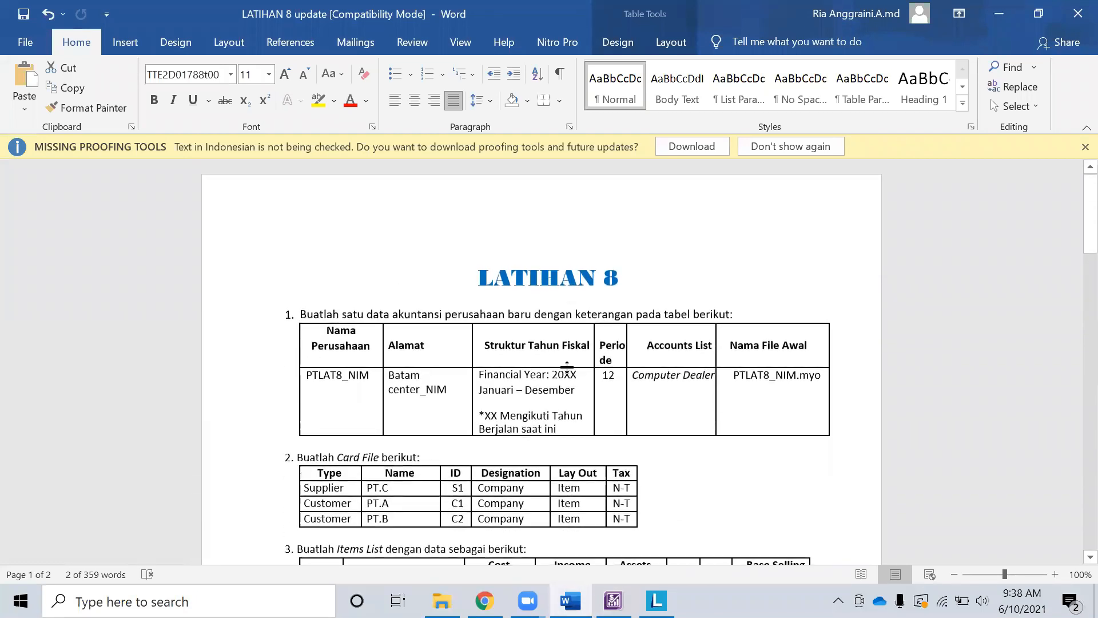
{"action": "left_click_drag", "start_coordinate": [734, 379], "coordinate": [795, 380]}
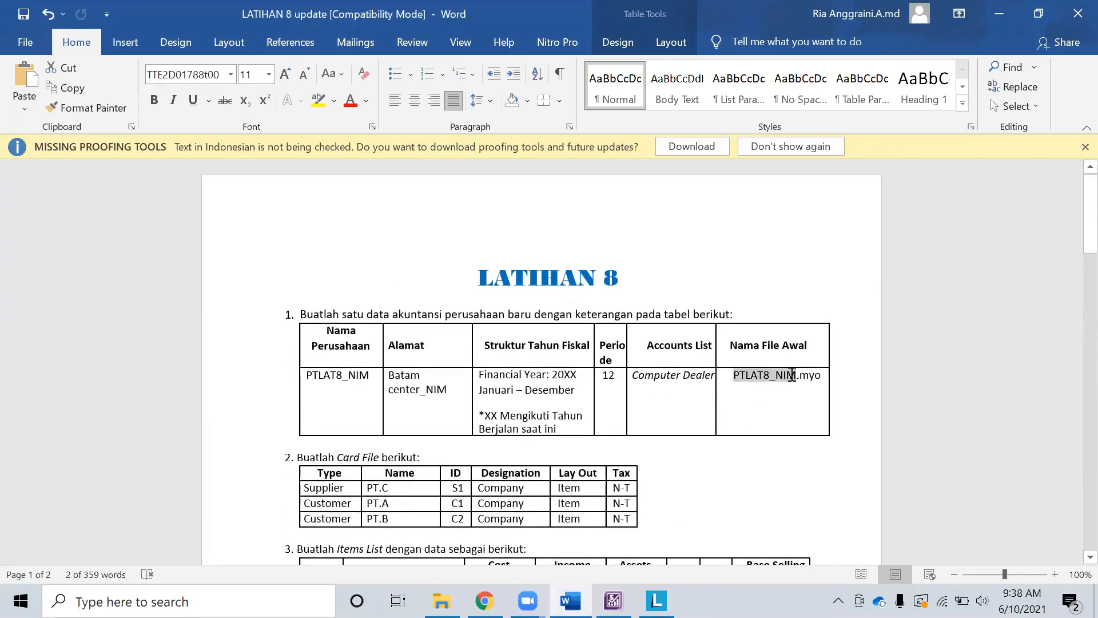
{"action": "key", "text": "alt+Tab"}
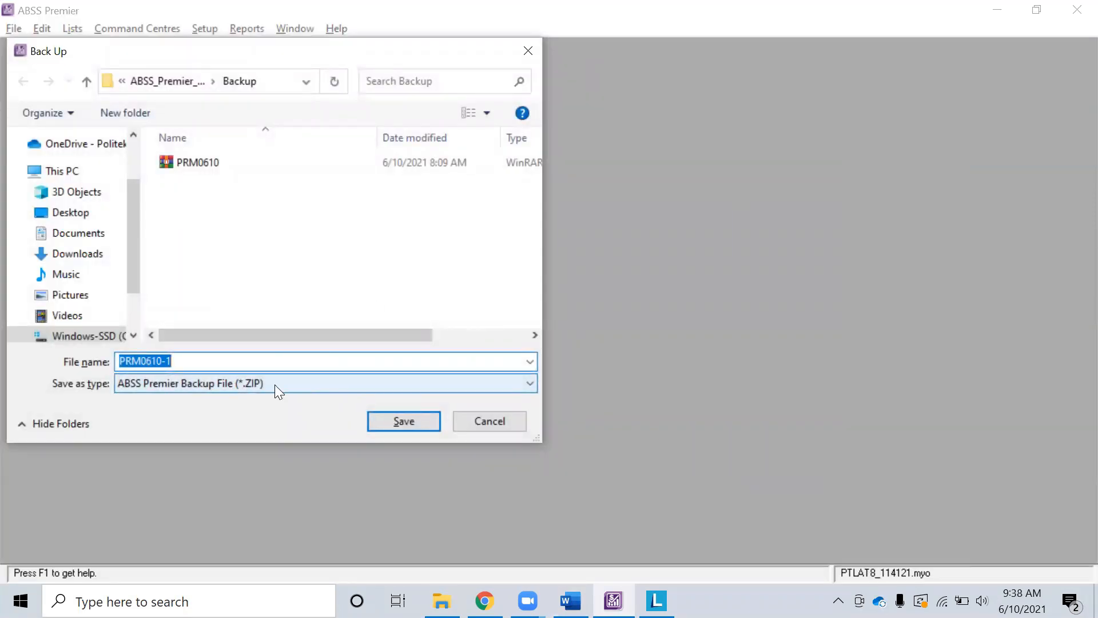
Name the backup PTLAT8_114121 and save it as a ZIP file in the Backup folder.
{"action": "left_click", "coordinate": [184, 364]}
{"action": "key", "text": "ctrl+a"}
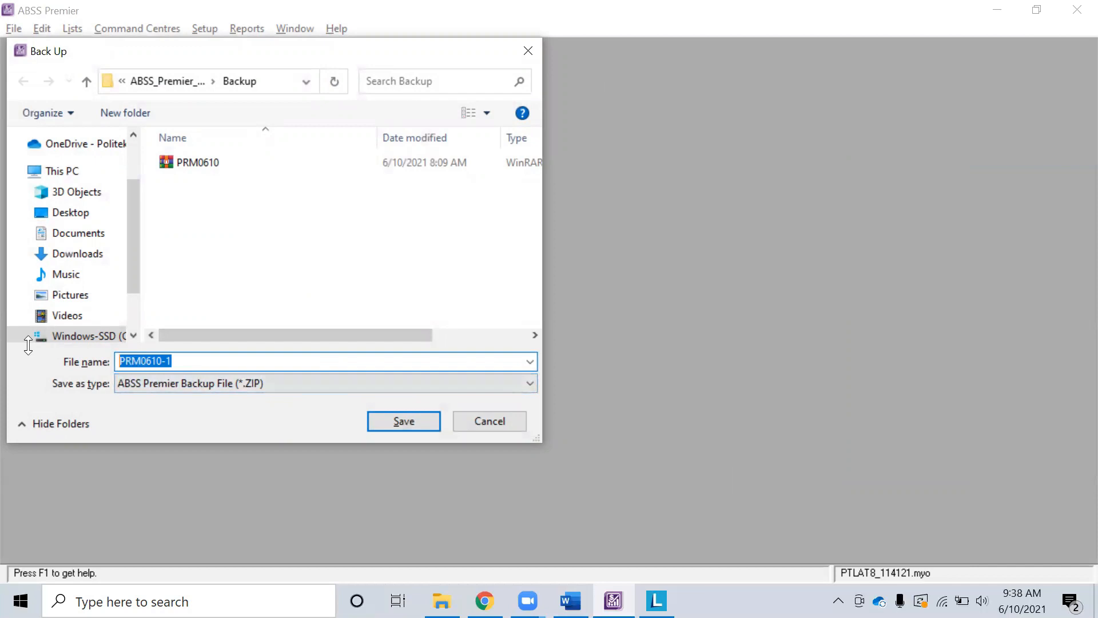
{"action": "key", "text": "alt+Tab"}
{"action": "key", "text": "alt+Tab"}
{"action": "type", "text": "PTLAT"}
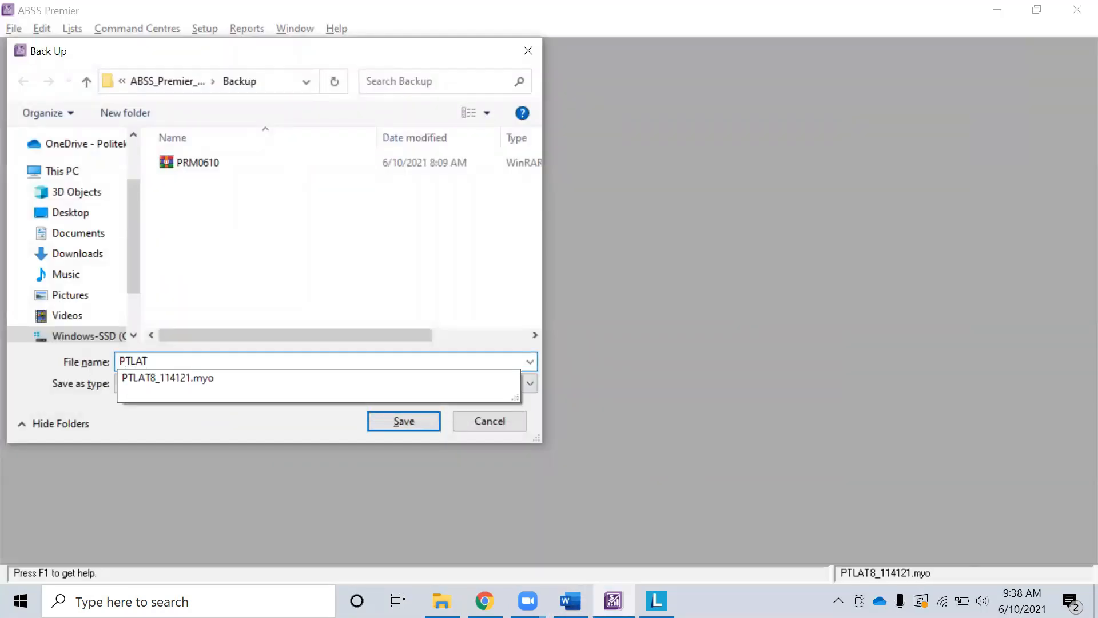
{"action": "type", "text": "8_114121"}
{"action": "left_click", "coordinate": [407, 417]}
{"action": "left_click", "coordinate": [417, 422]}
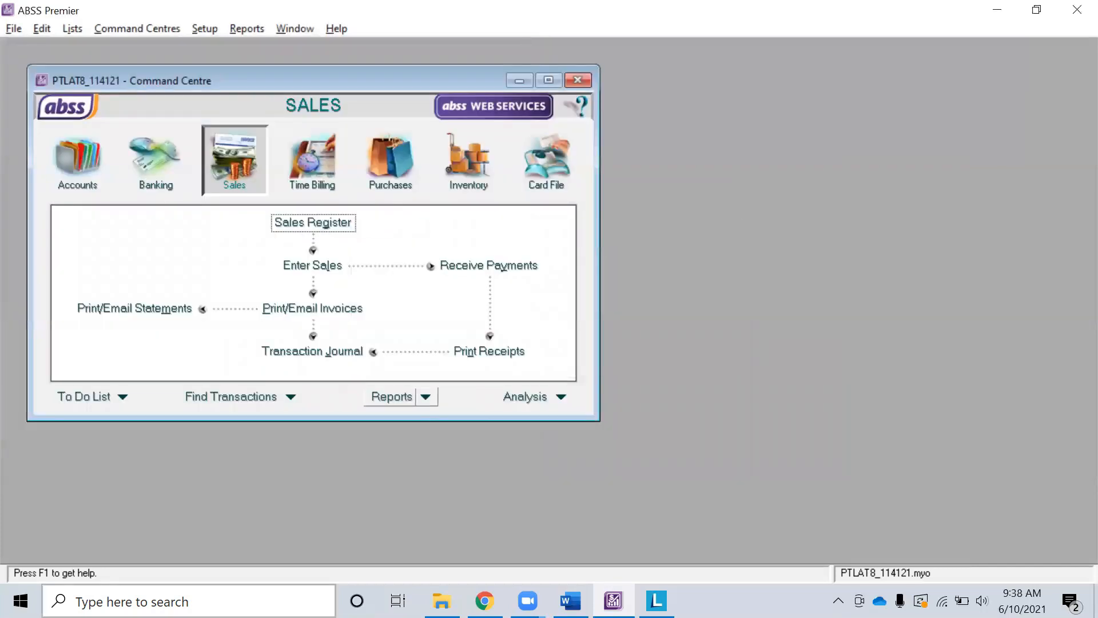
Check the backup and exported files in the Backup folder in File Explorer, and review the Sales & Receivables Journal PDF.
{"action": "left_click", "coordinate": [441, 600]}
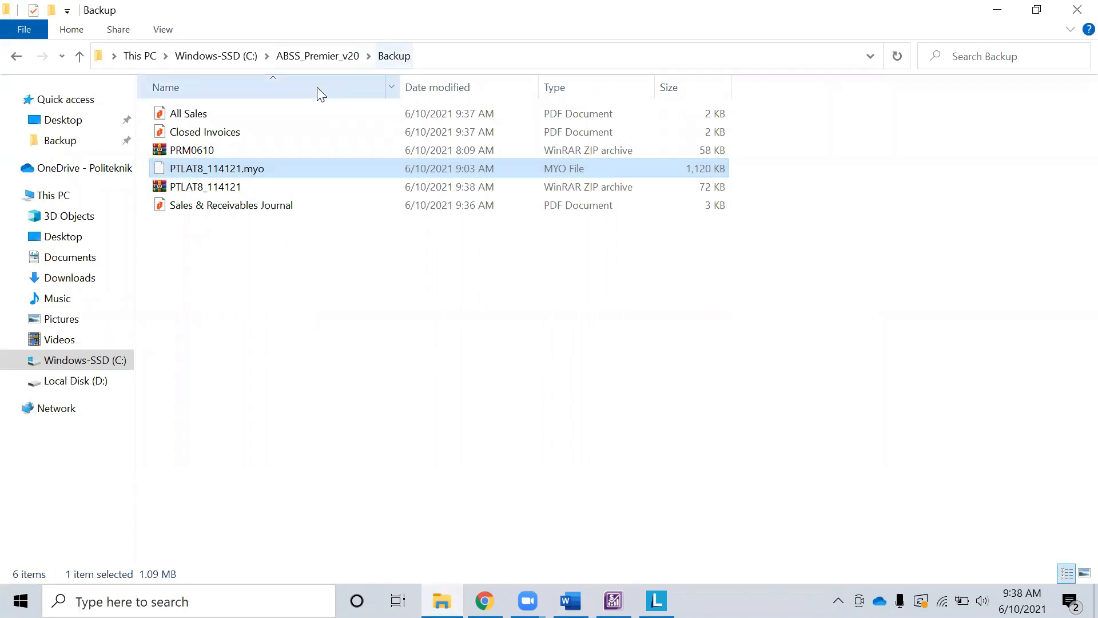
{"action": "left_click", "coordinate": [220, 189]}
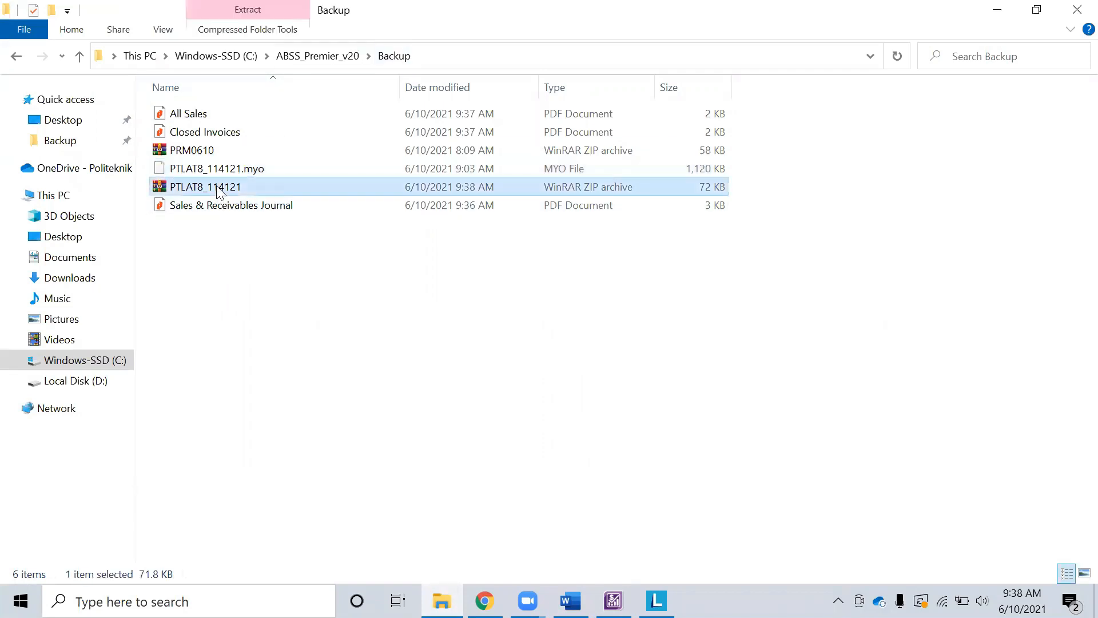
{"action": "left_click", "coordinate": [205, 118]}
{"action": "left_click", "coordinate": [207, 134]}
{"action": "double_click", "coordinate": [229, 207]}
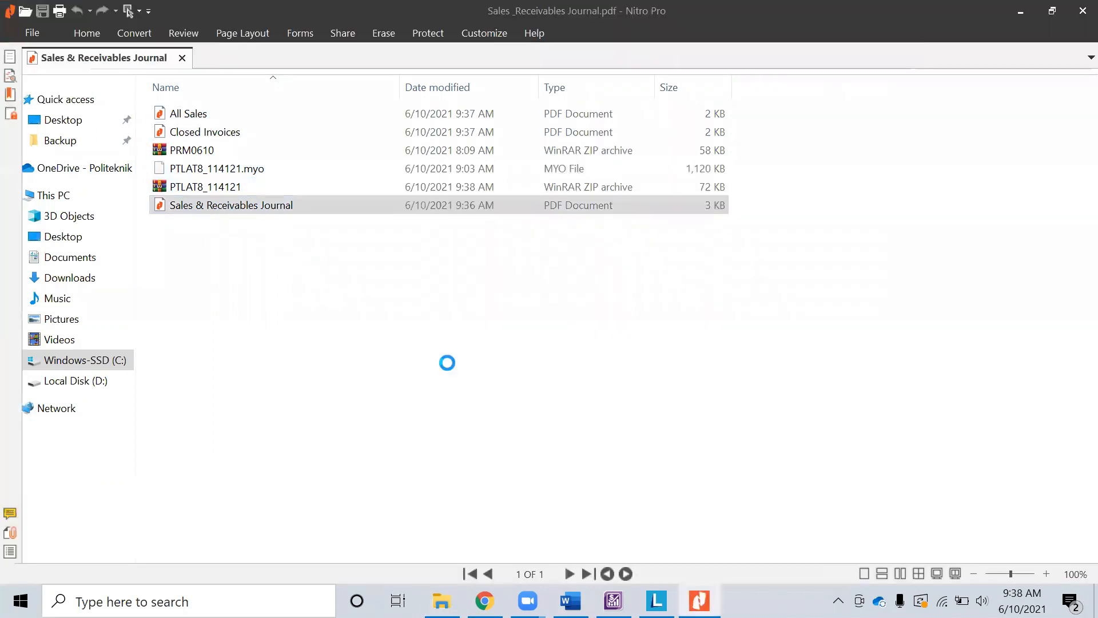
{"action": "scroll", "coordinate": [447, 407], "scroll_direction": "down", "scroll_amount": 7}
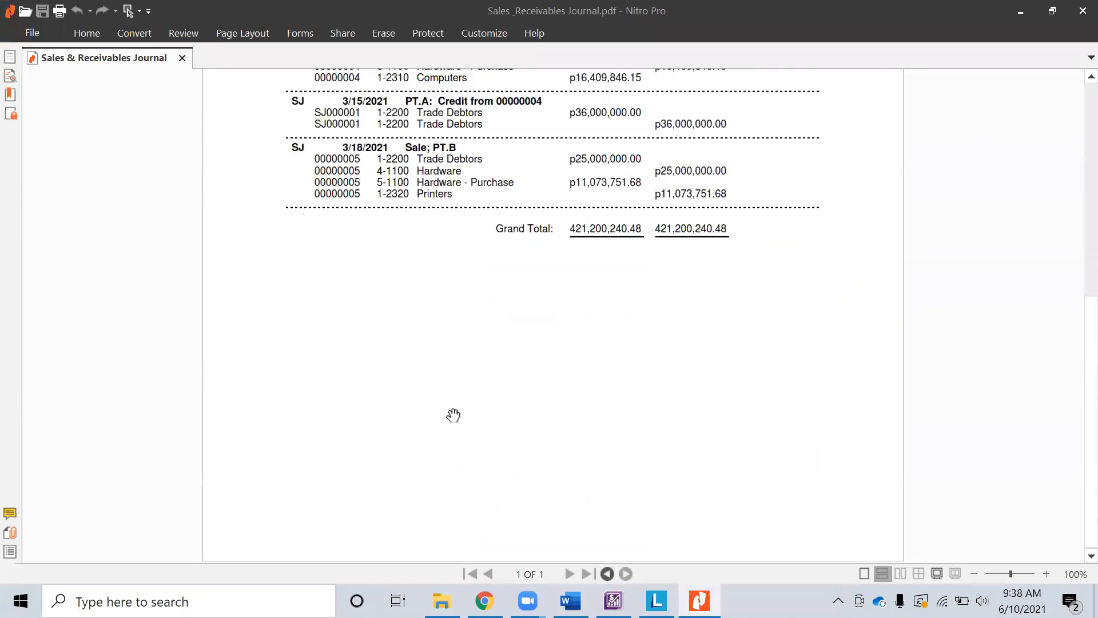
{"action": "scroll", "coordinate": [452, 412], "scroll_direction": "up", "scroll_amount": 7}
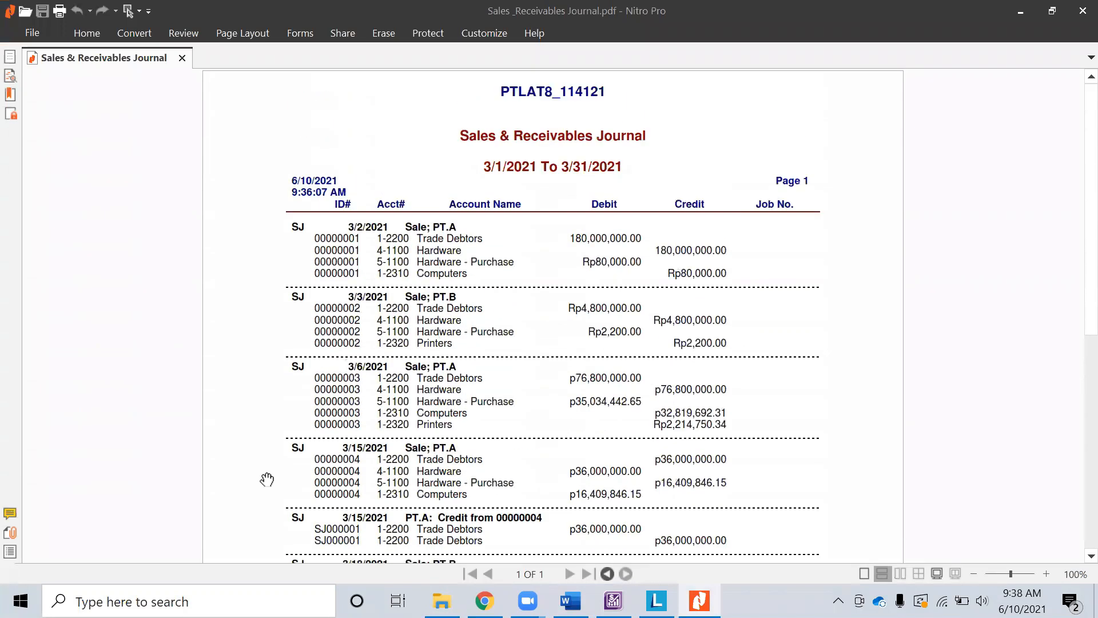
{"action": "left_click", "coordinate": [1083, 11]}
Review the open invoices in the Sales Register of ABSS Premier and close the register.
{"action": "left_click", "coordinate": [613, 601]}
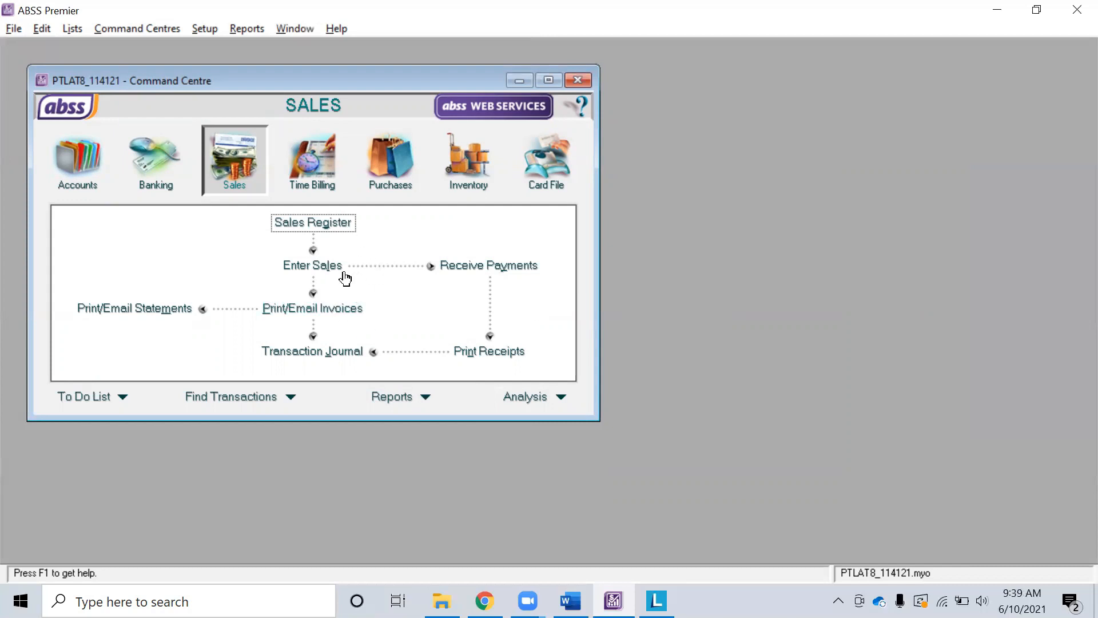
{"action": "left_click", "coordinate": [323, 224]}
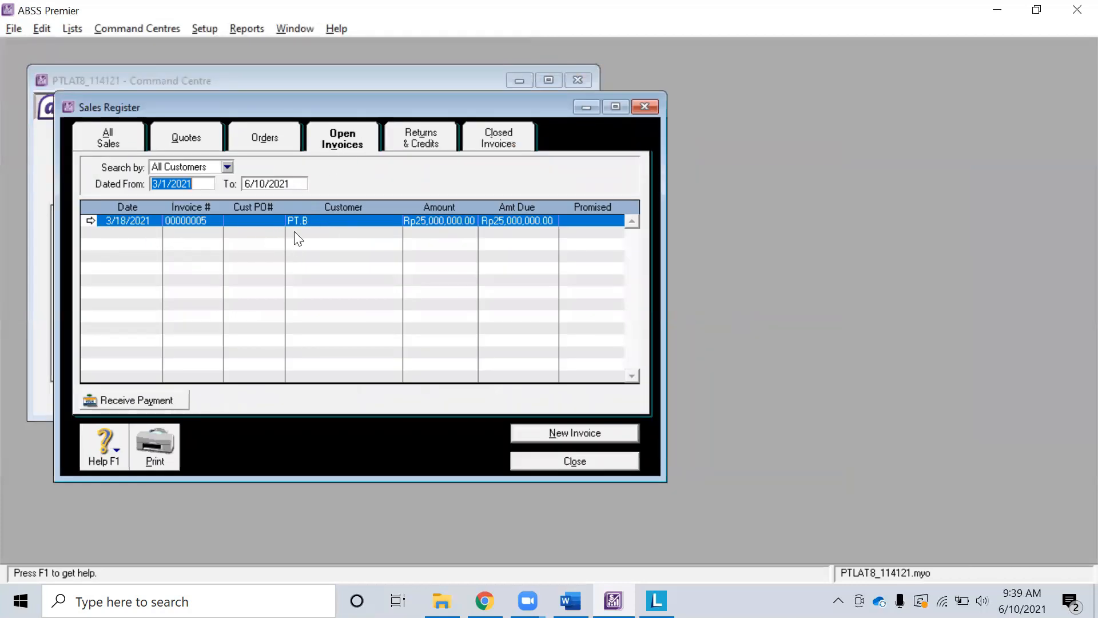
{"action": "left_click", "coordinate": [324, 219]}
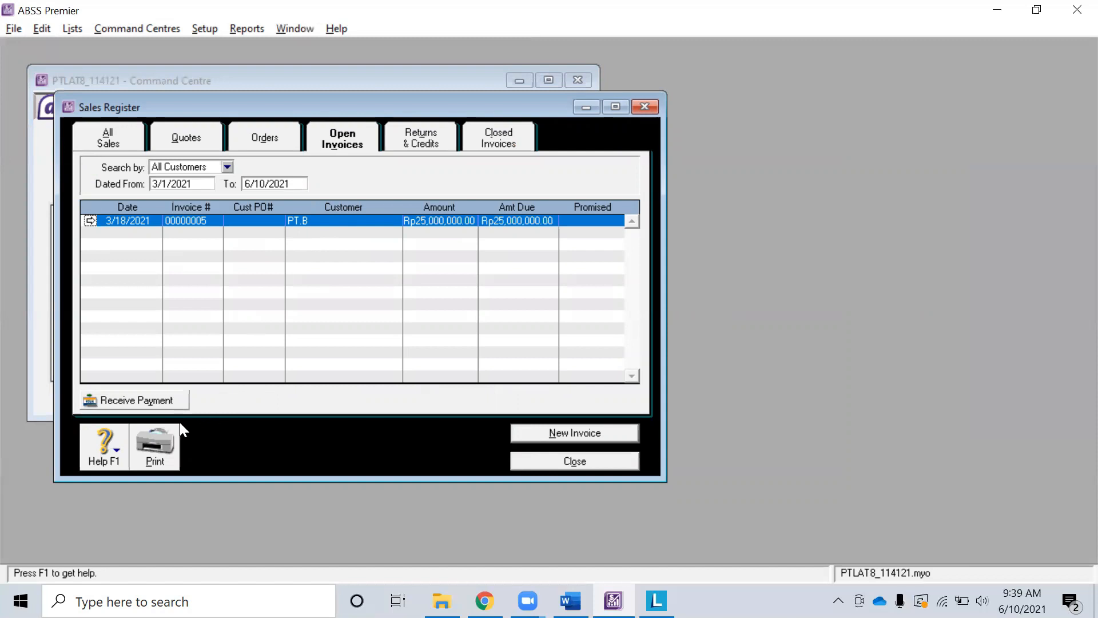
{"action": "left_click", "coordinate": [569, 459]}
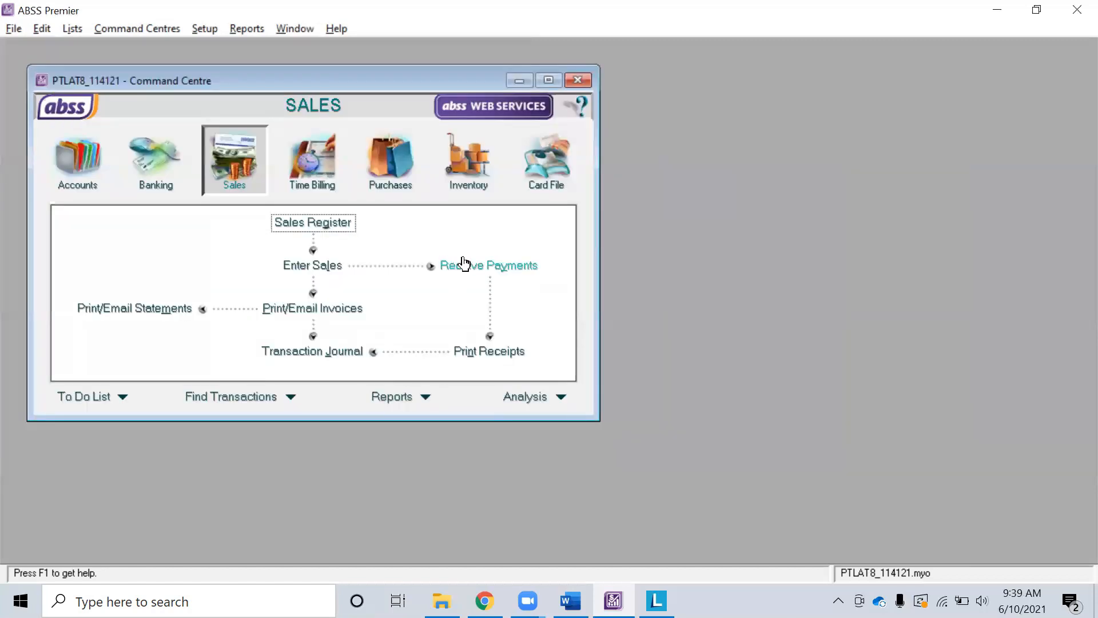
View the outstanding invoice of customer PT.B in Receive Payments and leave without recording a payment.
{"action": "left_click", "coordinate": [506, 270]}
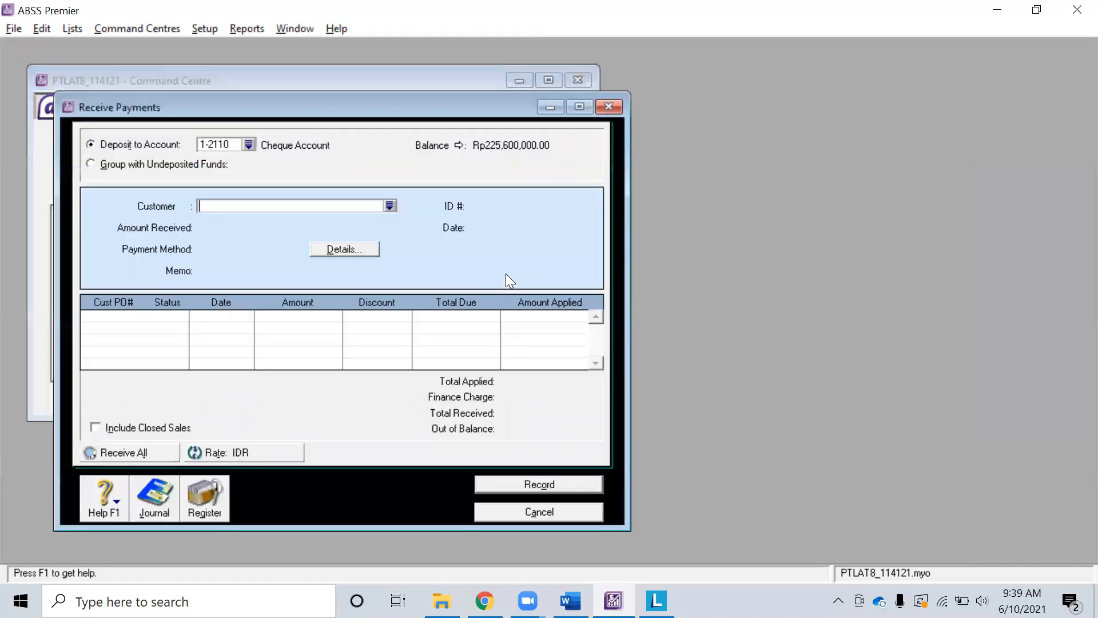
{"action": "left_click", "coordinate": [390, 205]}
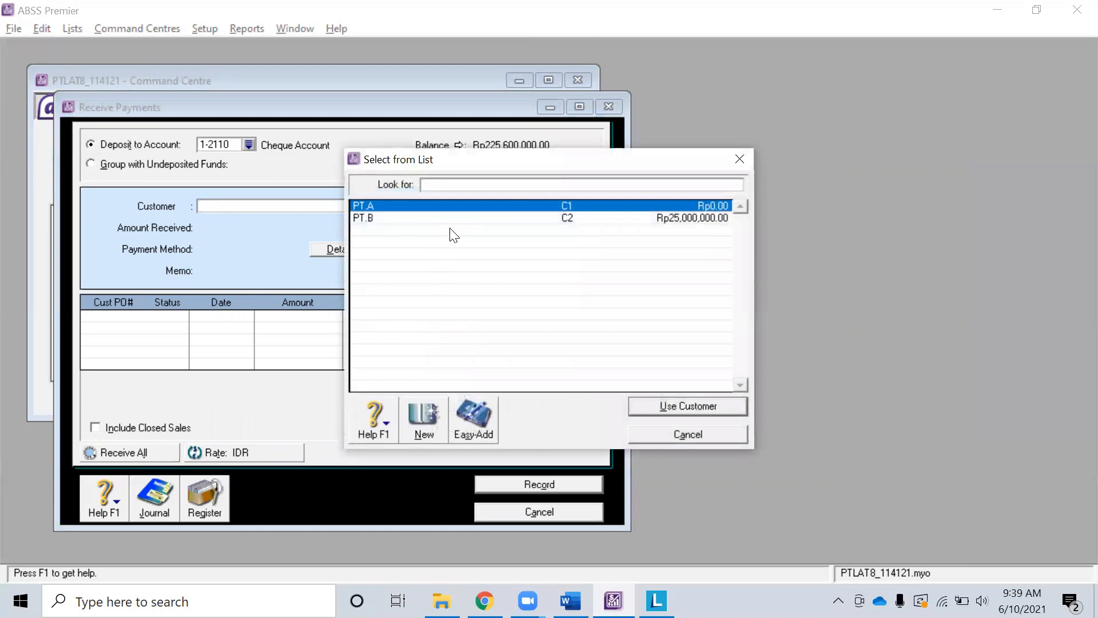
{"action": "left_click", "coordinate": [452, 220]}
{"action": "double_click", "coordinate": [451, 220]}
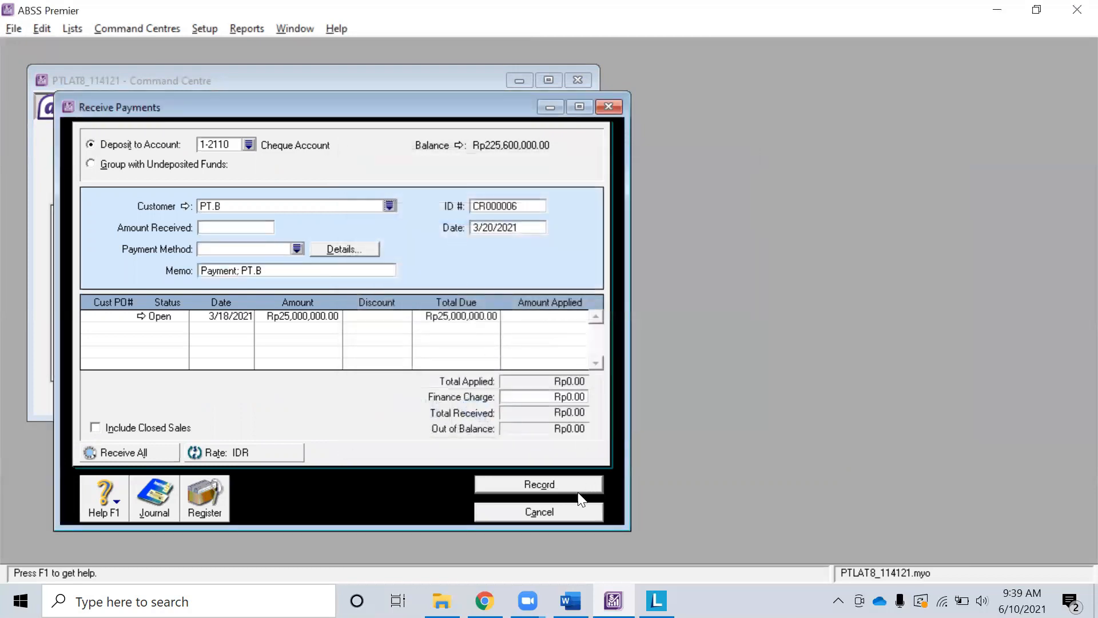
{"action": "left_click", "coordinate": [574, 512]}
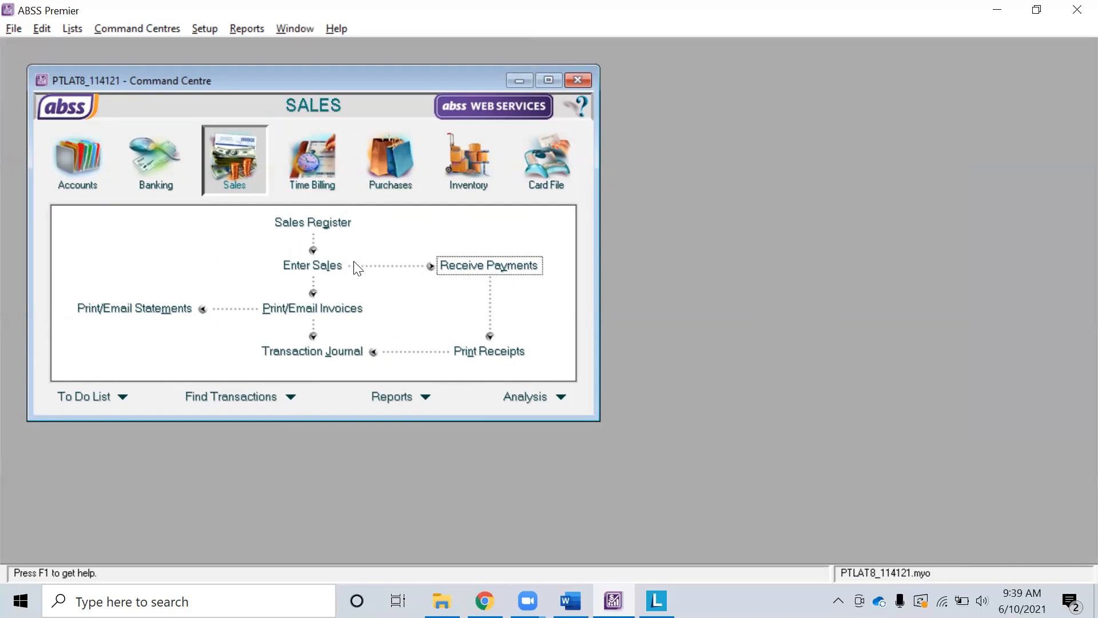
{"action": "left_click", "coordinate": [143, 29]}
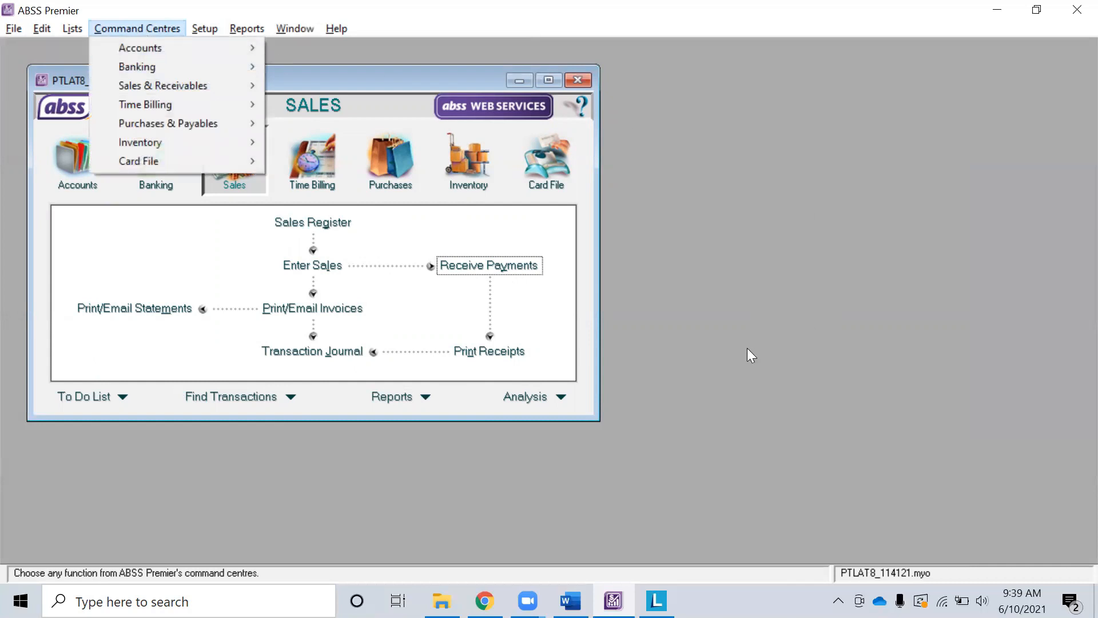
{"action": "left_click", "coordinate": [560, 399]}
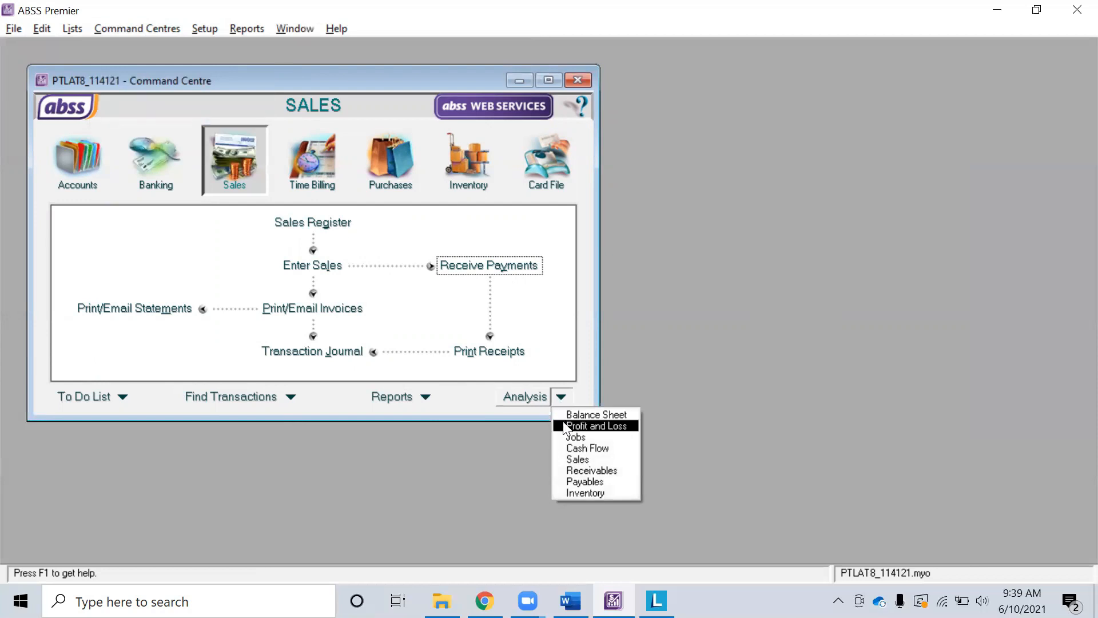
Review the January 2021 Balance Sheet analysis from assets through equity and close it.
{"action": "left_click", "coordinate": [569, 415]}
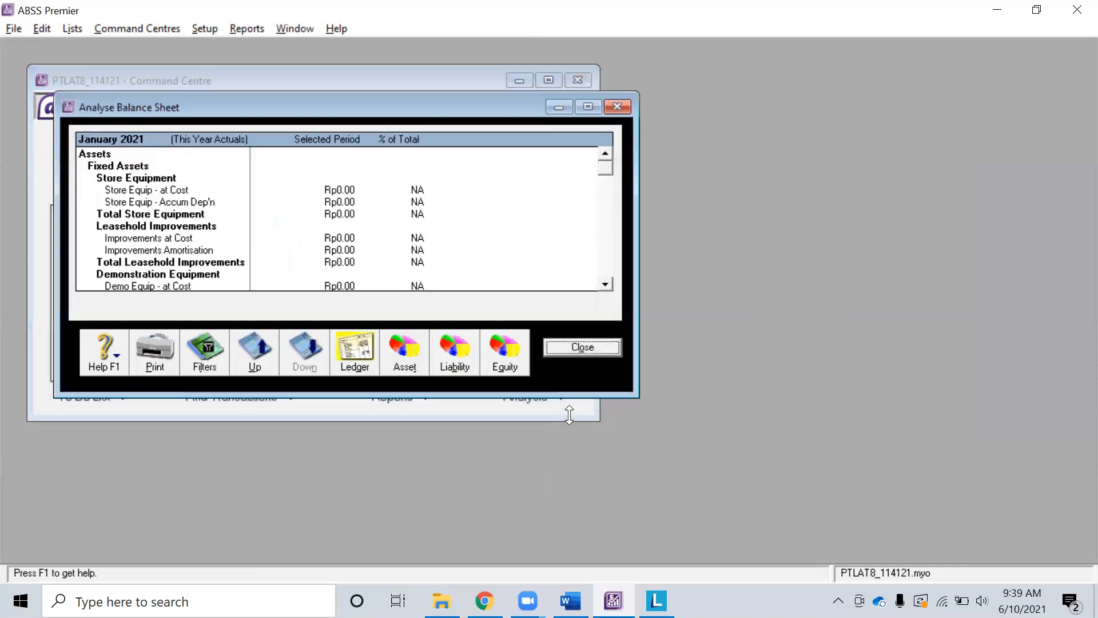
{"action": "scroll", "coordinate": [492, 259], "scroll_direction": "down", "scroll_amount": 15}
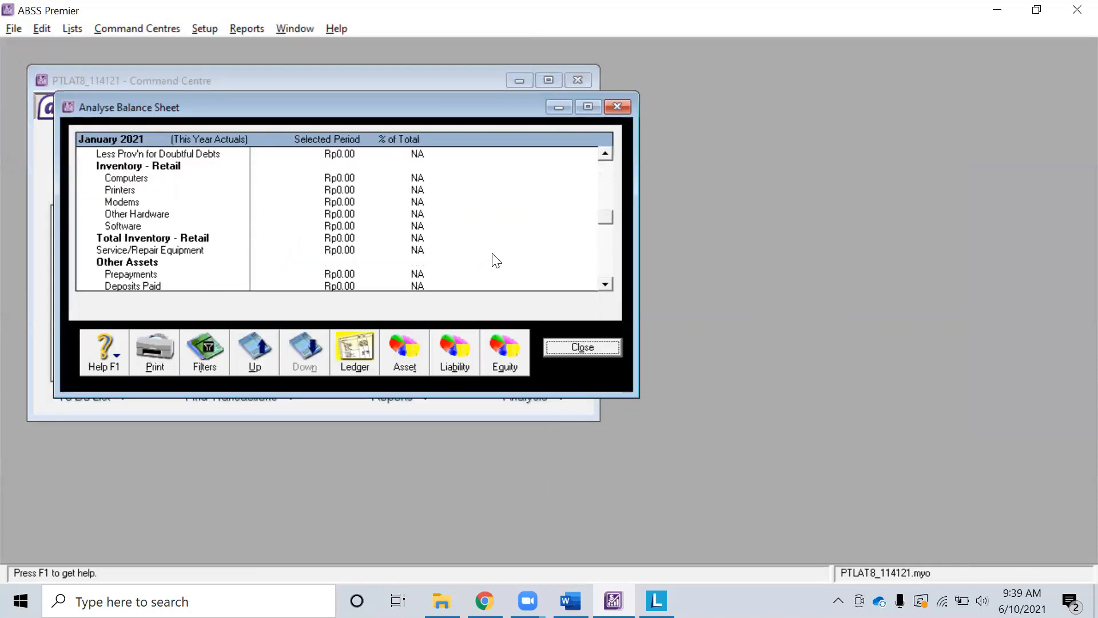
{"action": "scroll", "coordinate": [496, 260], "scroll_direction": "up", "scroll_amount": 15}
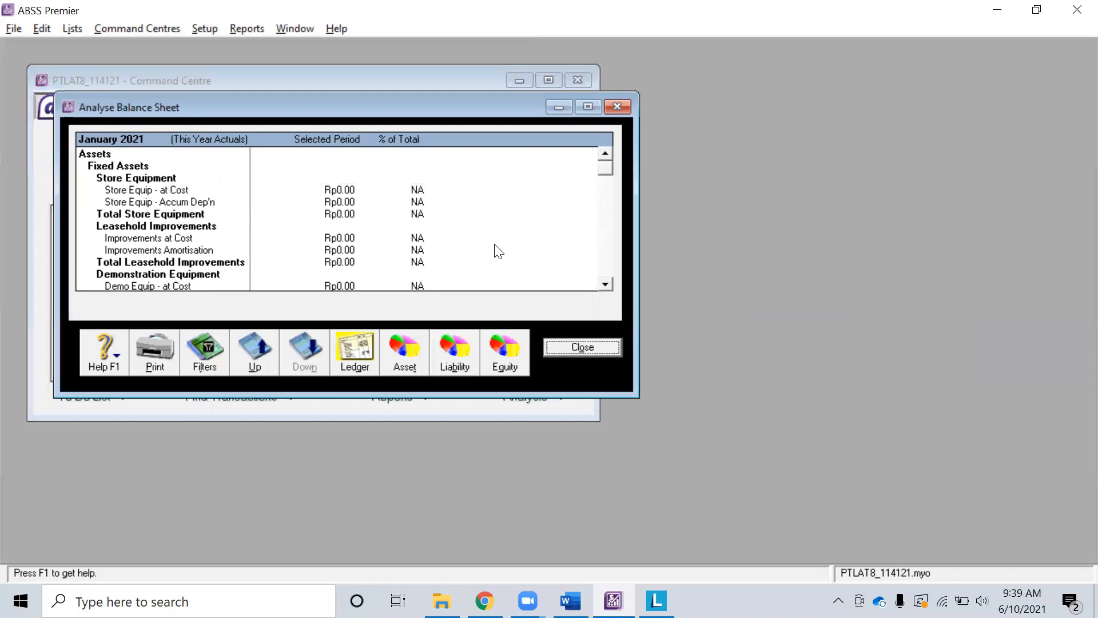
{"action": "scroll", "coordinate": [499, 252], "scroll_direction": "down", "scroll_amount": 20}
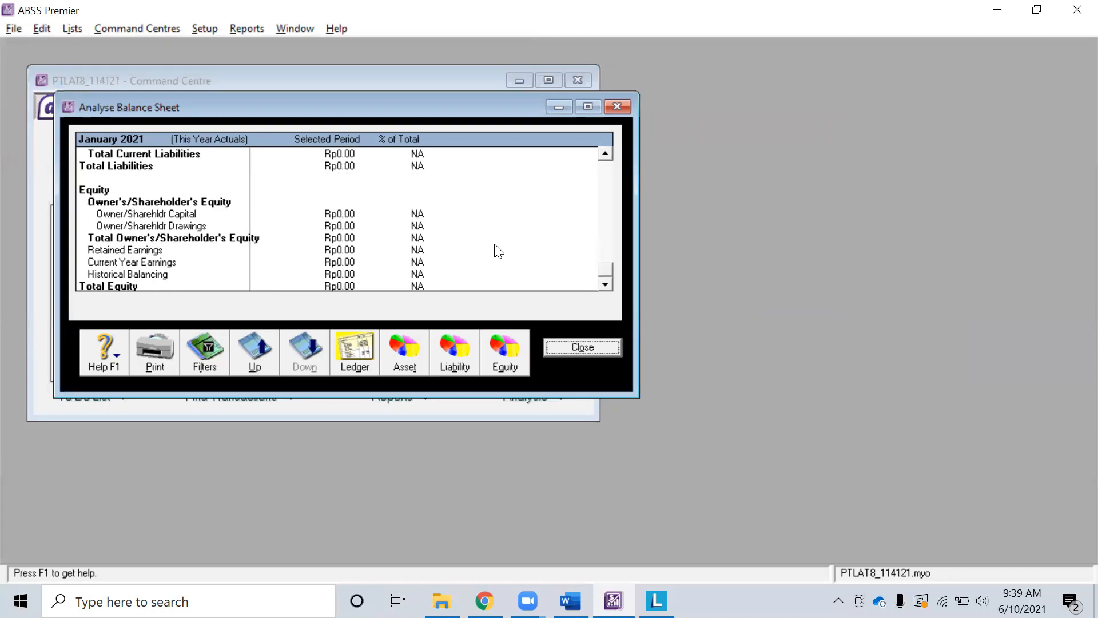
{"action": "left_click", "coordinate": [582, 347]}
View the Profit and Loss analysis and the Cash Flow worksheet, closing each without running a cash needs analysis.
{"action": "left_click", "coordinate": [565, 393]}
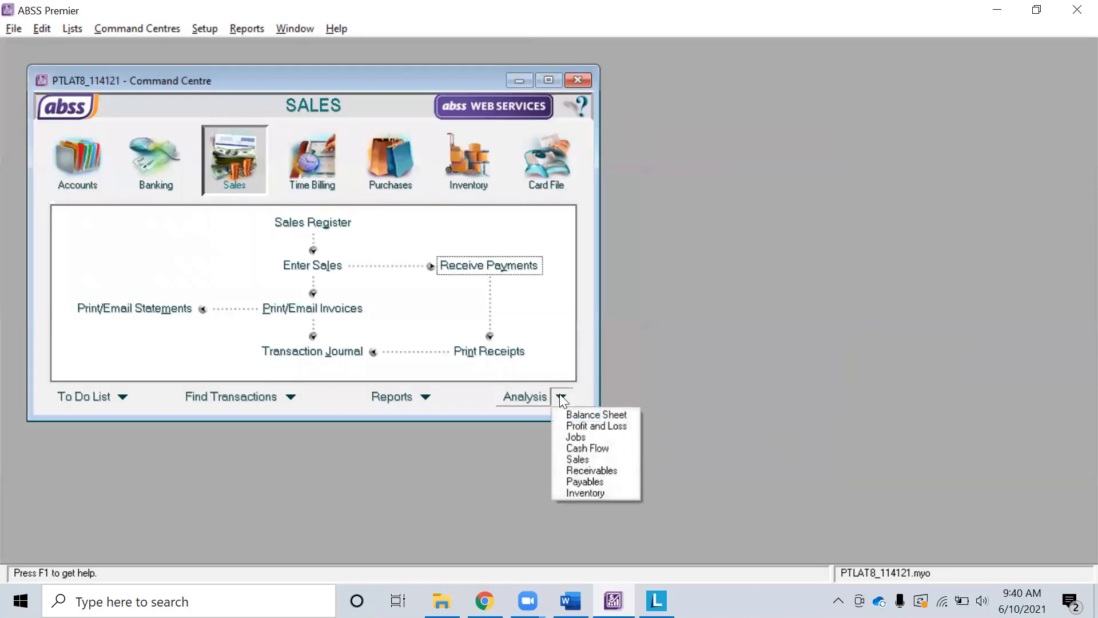
{"action": "left_click", "coordinate": [572, 423]}
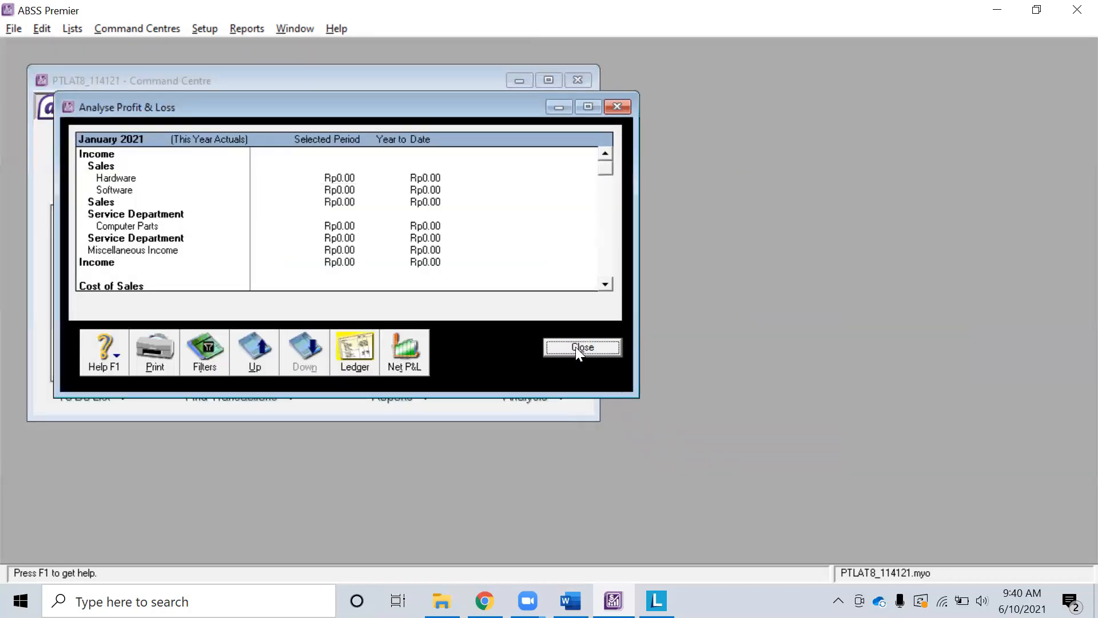
{"action": "left_click", "coordinate": [600, 348]}
{"action": "left_click", "coordinate": [569, 392]}
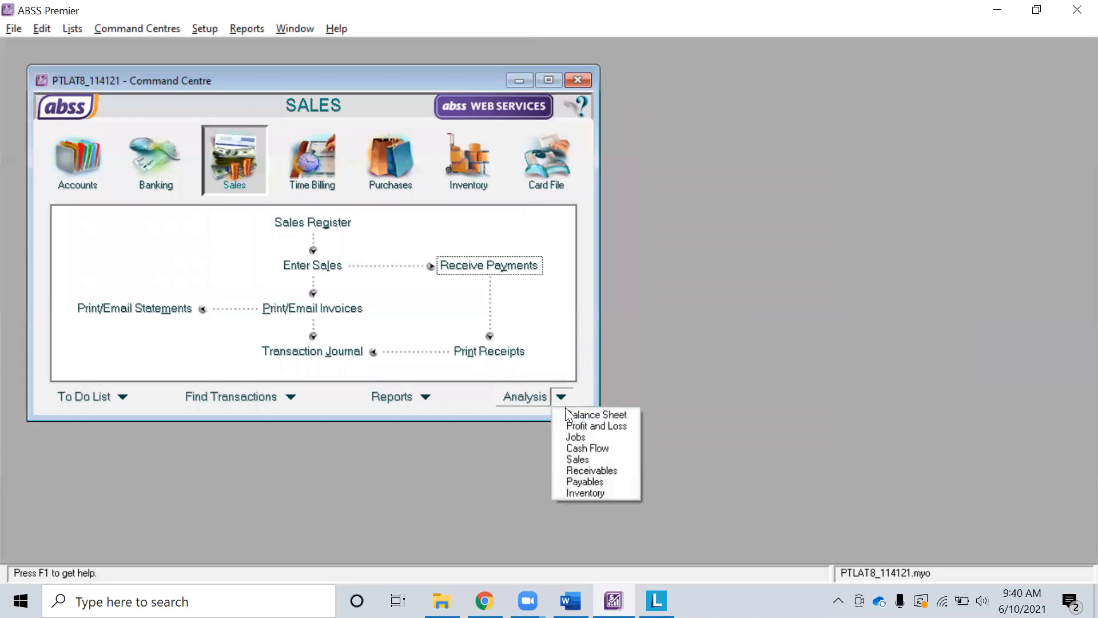
{"action": "left_click", "coordinate": [589, 448]}
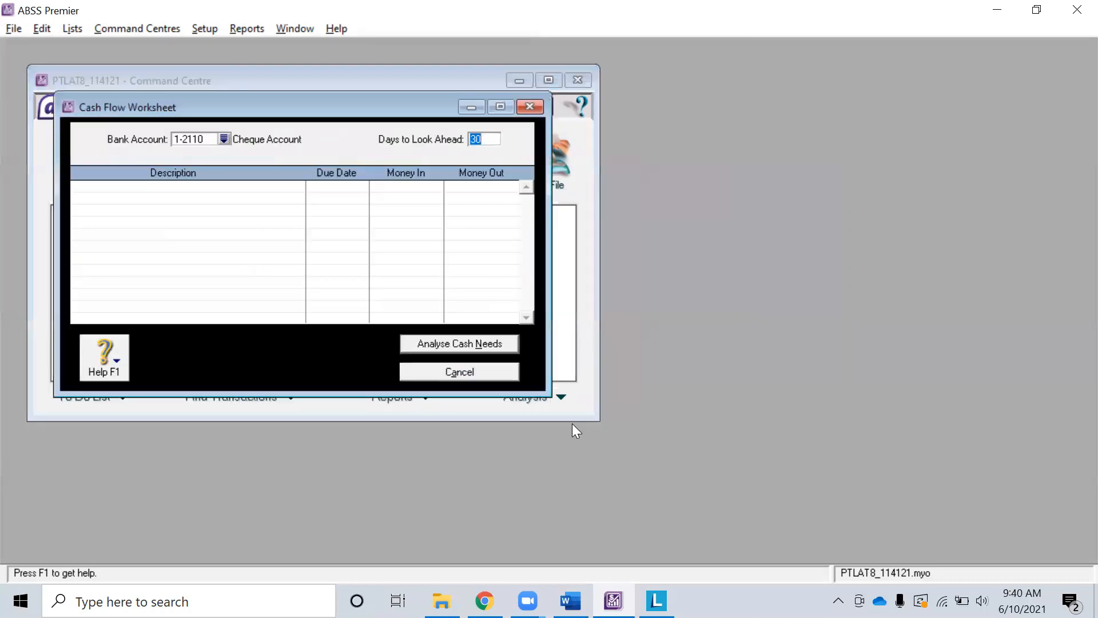
{"action": "left_click", "coordinate": [485, 373]}
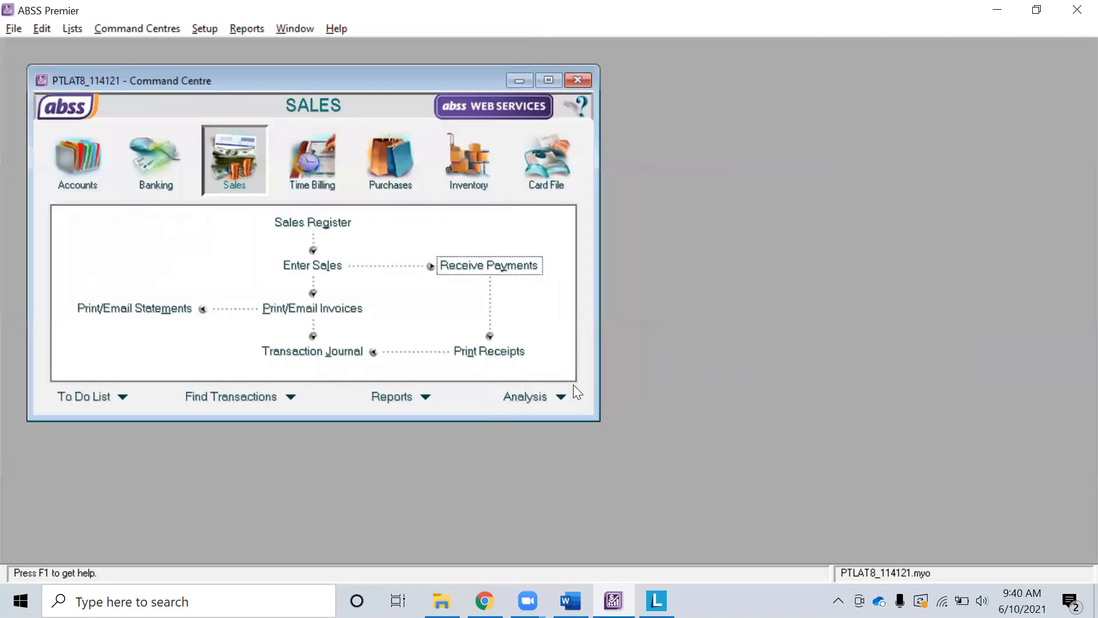
{"action": "left_click", "coordinate": [564, 396]}
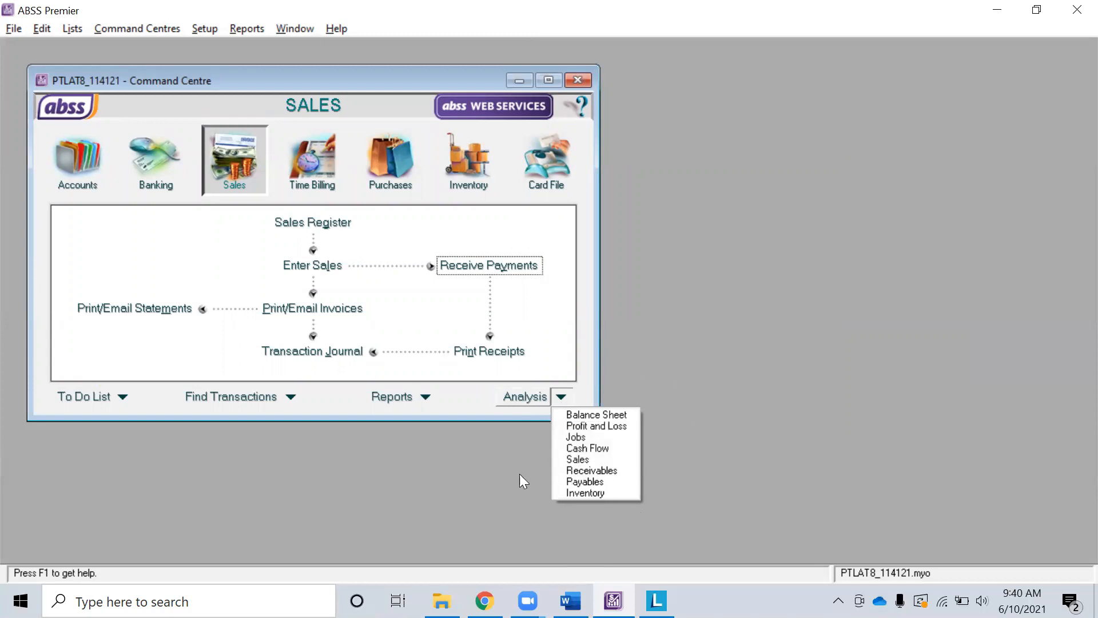
Examine the available sales reports in a maximized Index to Reports, from the To Do List group up to Receivables, and close the index.
{"action": "left_click", "coordinate": [418, 399]}
{"action": "left_click", "coordinate": [418, 399]}
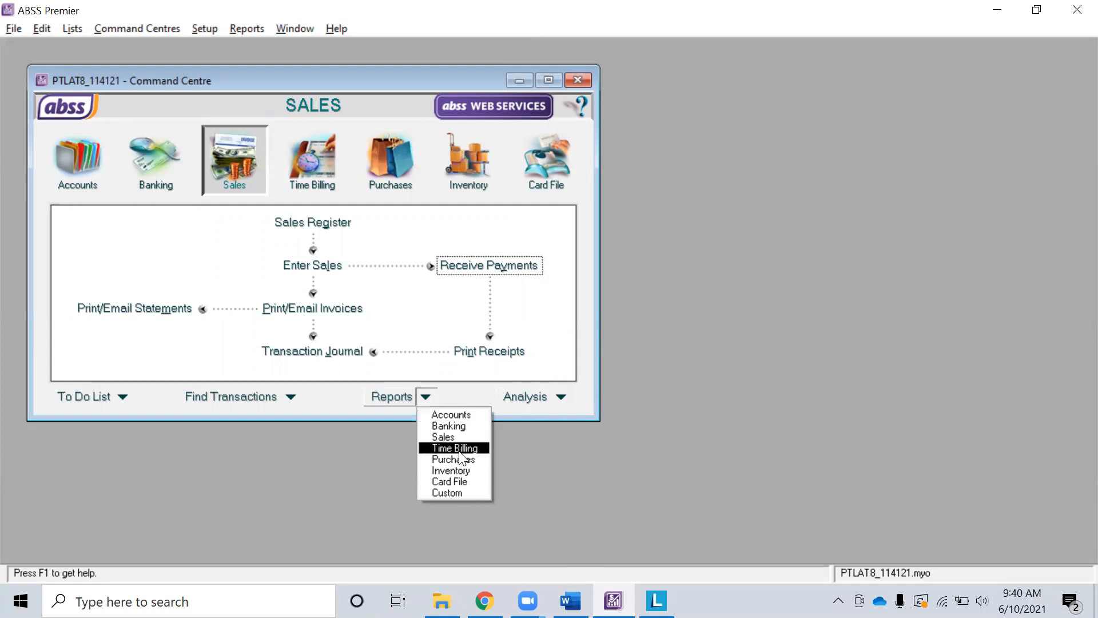
{"action": "left_click", "coordinate": [456, 436]}
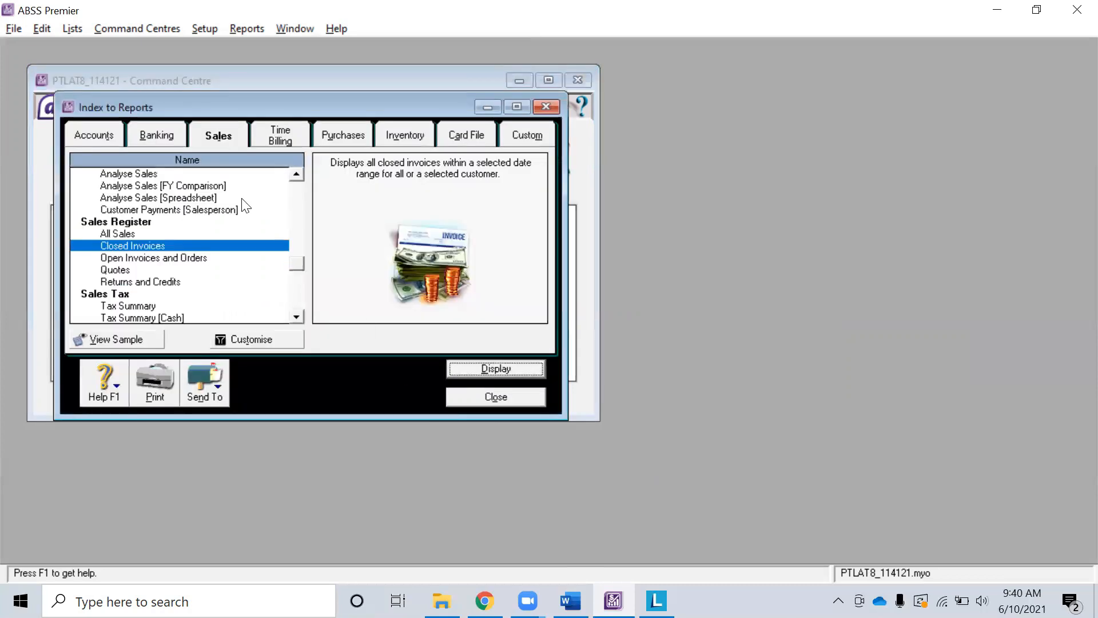
{"action": "left_click", "coordinate": [516, 107]}
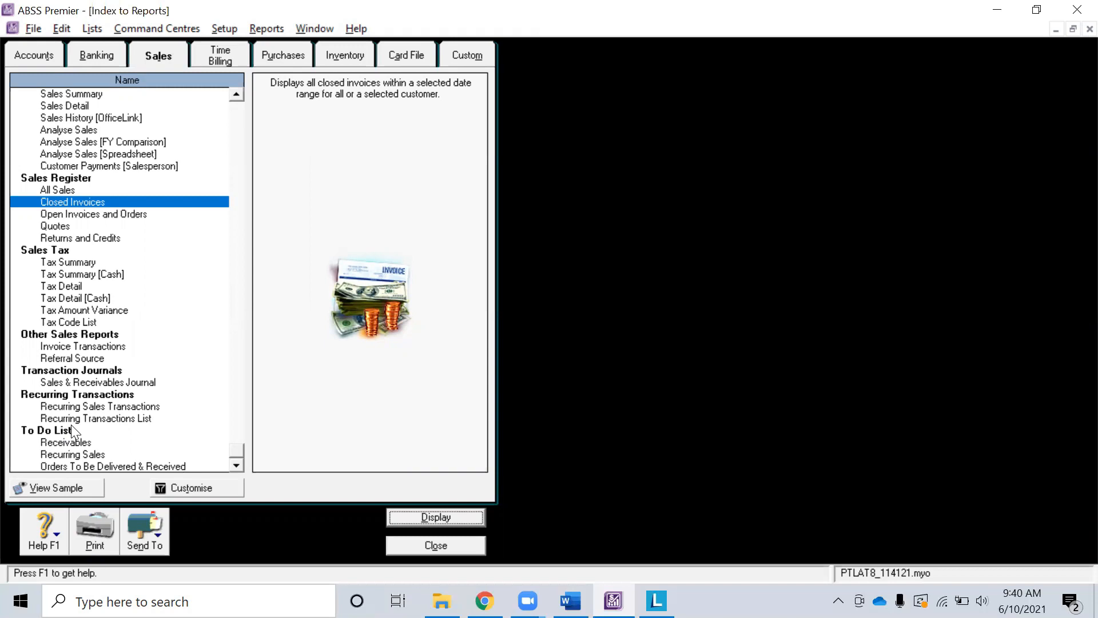
{"action": "scroll", "coordinate": [97, 280], "scroll_direction": "up", "scroll_amount": 5}
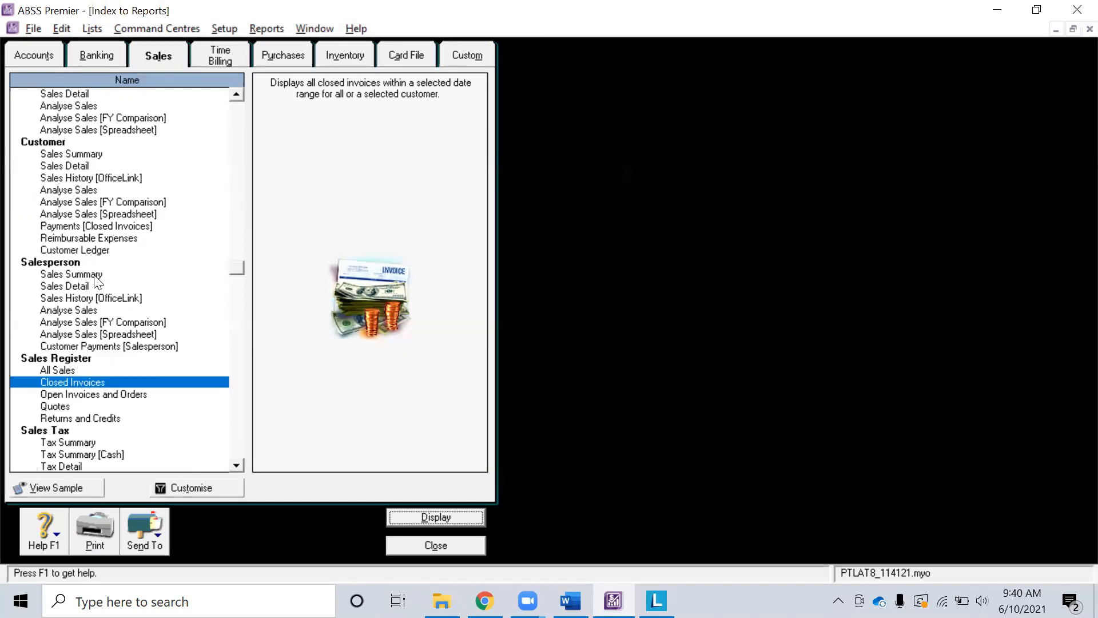
{"action": "scroll", "coordinate": [97, 281], "scroll_direction": "up", "scroll_amount": 4}
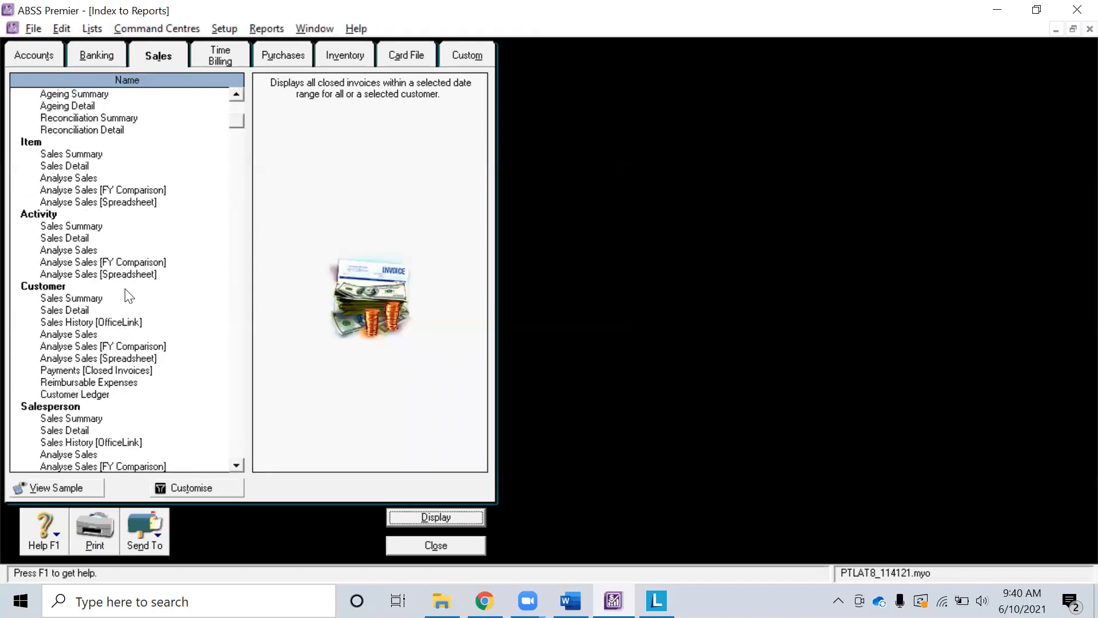
{"action": "scroll", "coordinate": [84, 243], "scroll_direction": "up", "scroll_amount": 1}
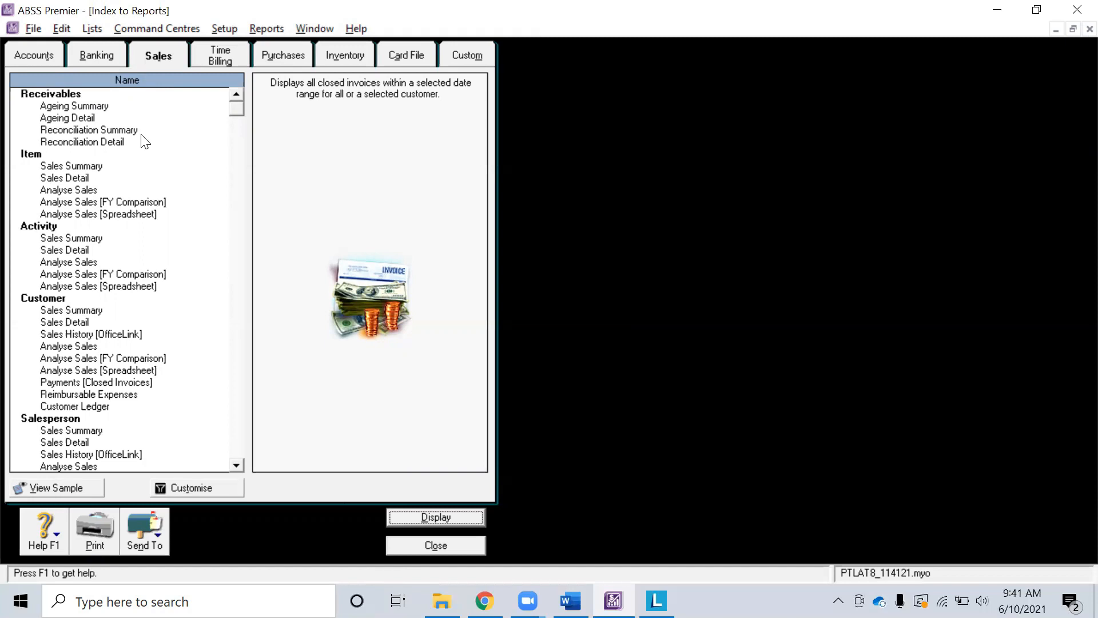
{"action": "left_click", "coordinate": [420, 547]}
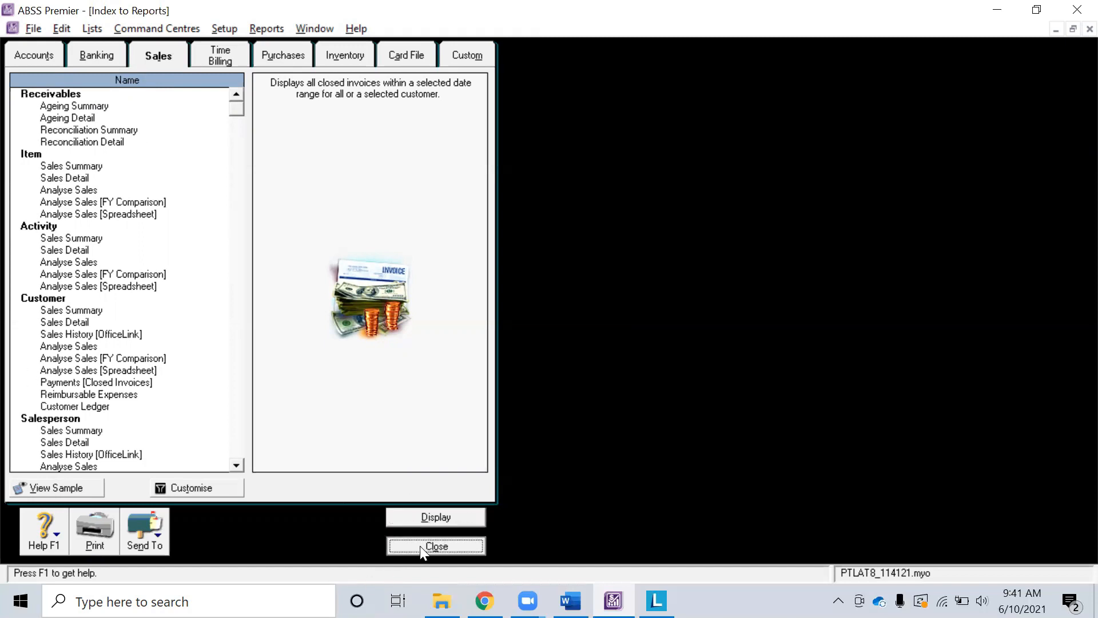